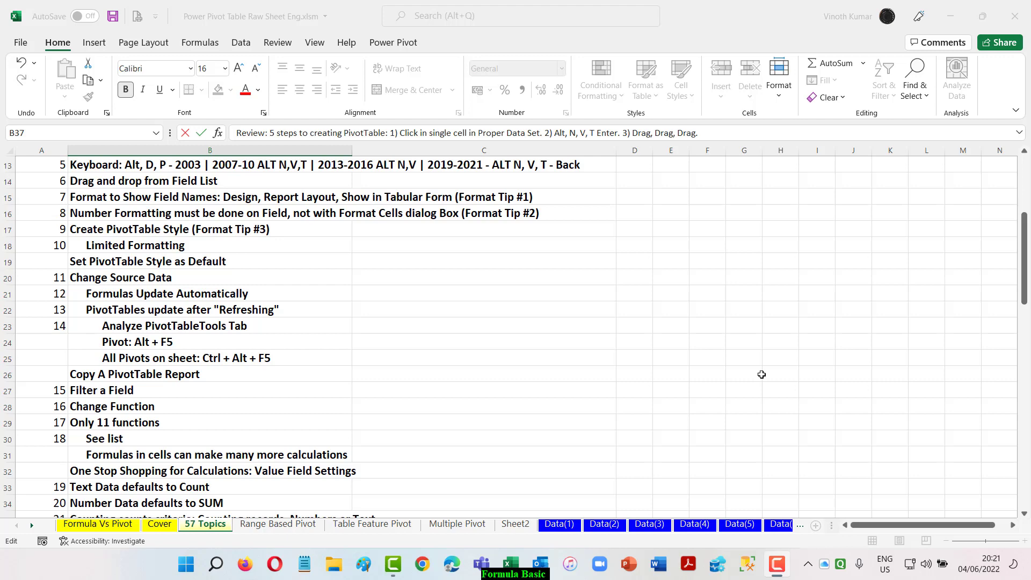
Step: Highlight topics 19 to 29 in the 57 Topics list, from "Text Data defaults to Count" through the slicers topic
scroll(561, 402, down, 2)
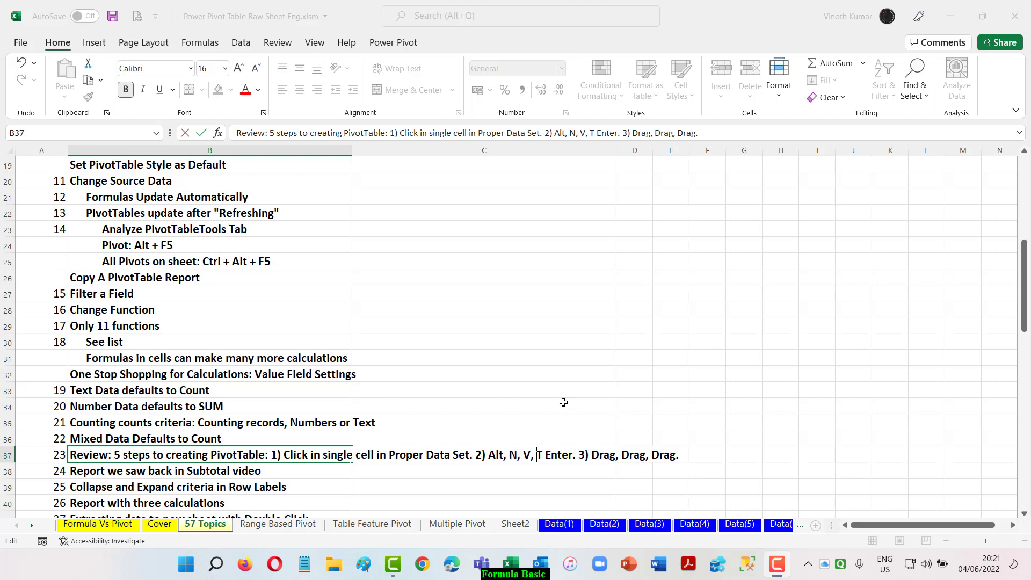
scroll(640, 386, down, 1)
scroll(640, 387, down, 2)
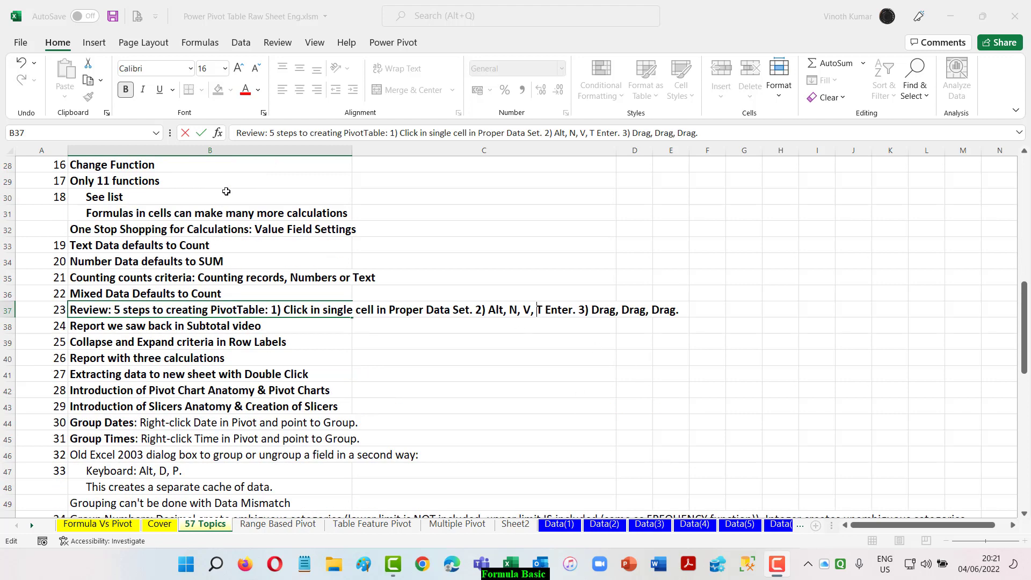
drag(119, 248, 132, 406)
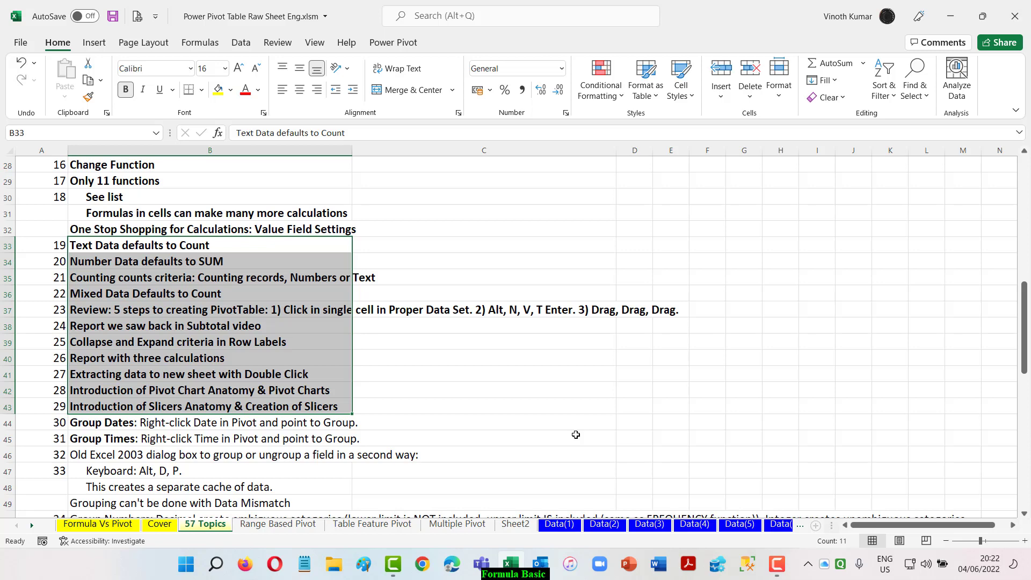
Step: Review the sales data, summary tables and topic notes on the Data(1) sheet, and return to the 57 Topics sheet
click(559, 524)
scroll(774, 413, up, 2)
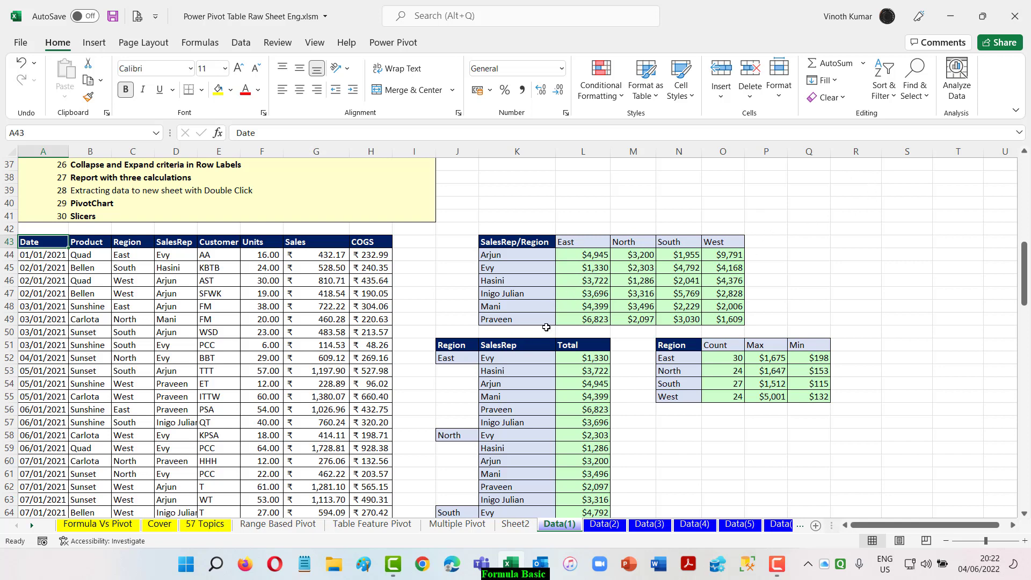
scroll(854, 304, down, 3)
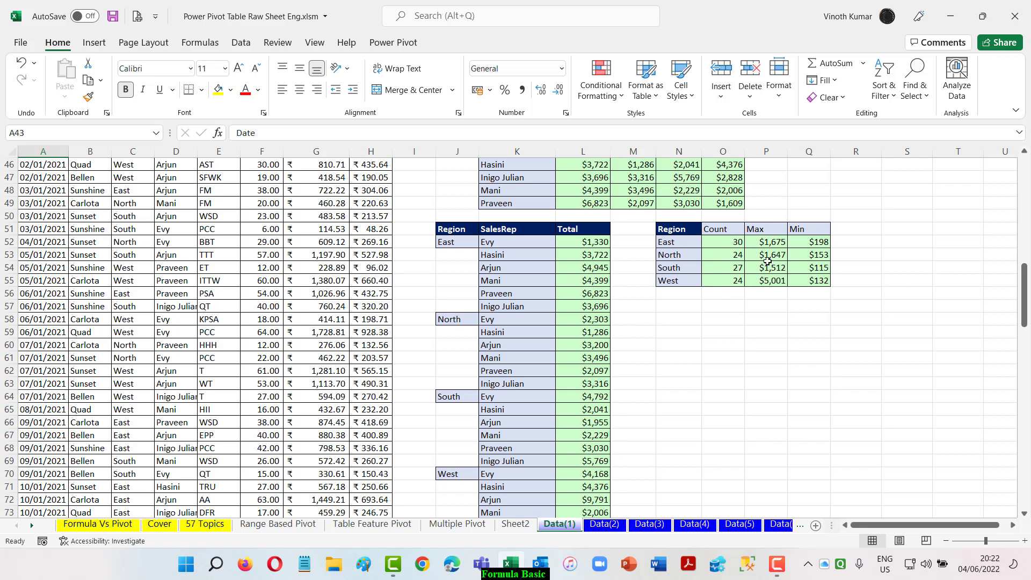
click(482, 523)
click(557, 525)
scroll(54, 387, up, 8)
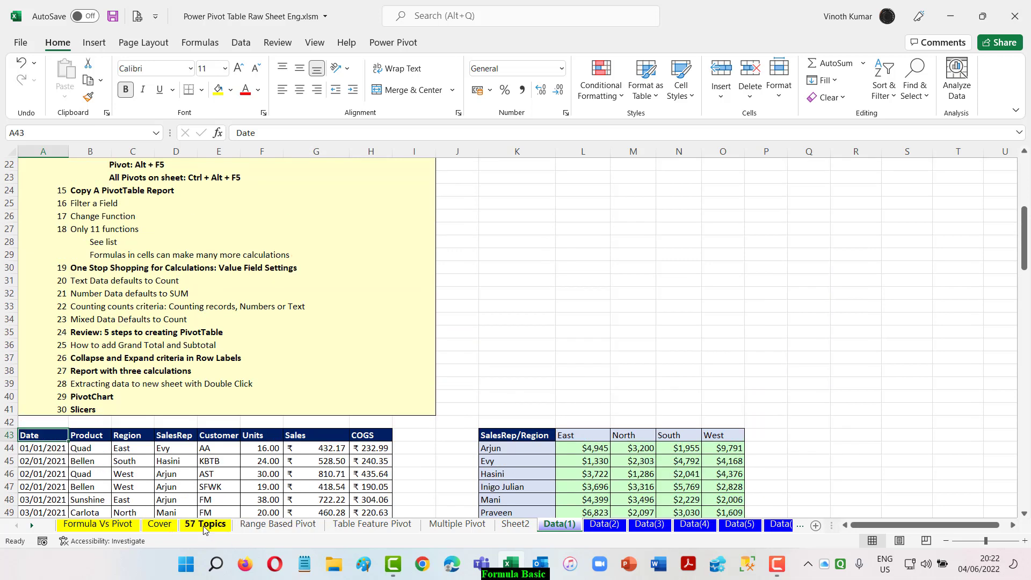
click(204, 524)
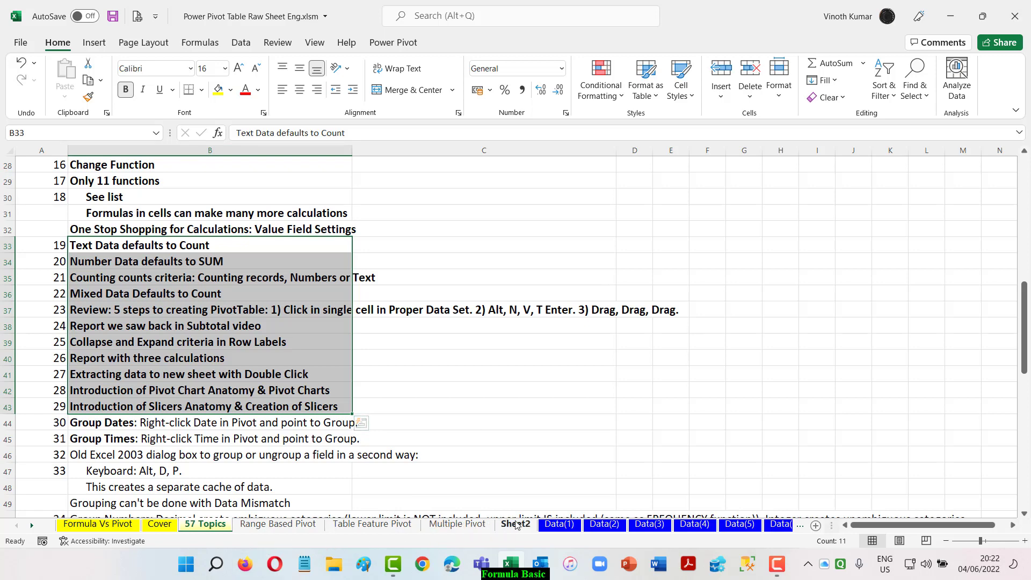
Step: Create a PivotTable on a new worksheet from the Data(1) sales data in range A43:H148
click(559, 523)
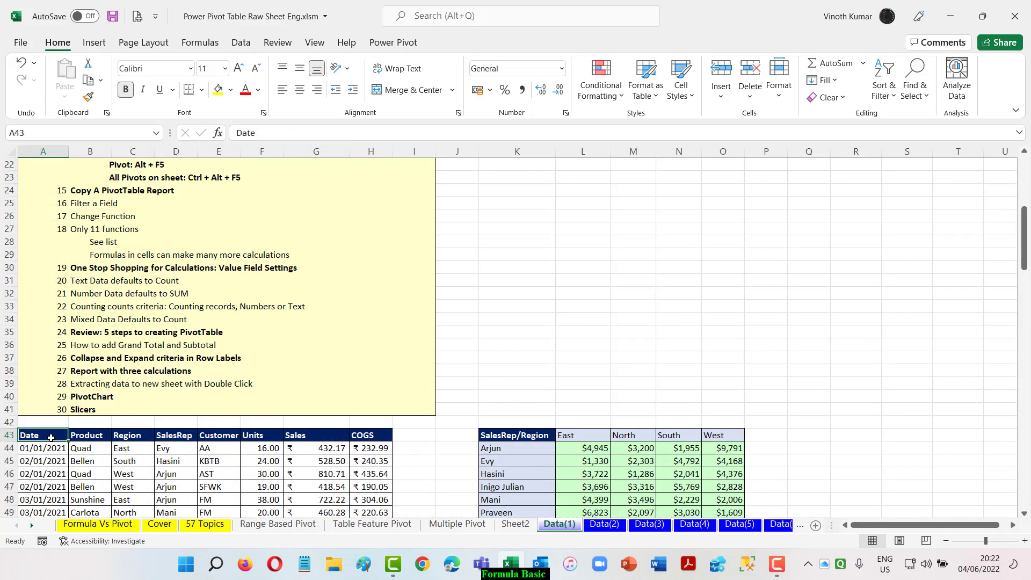
click(94, 43)
click(29, 79)
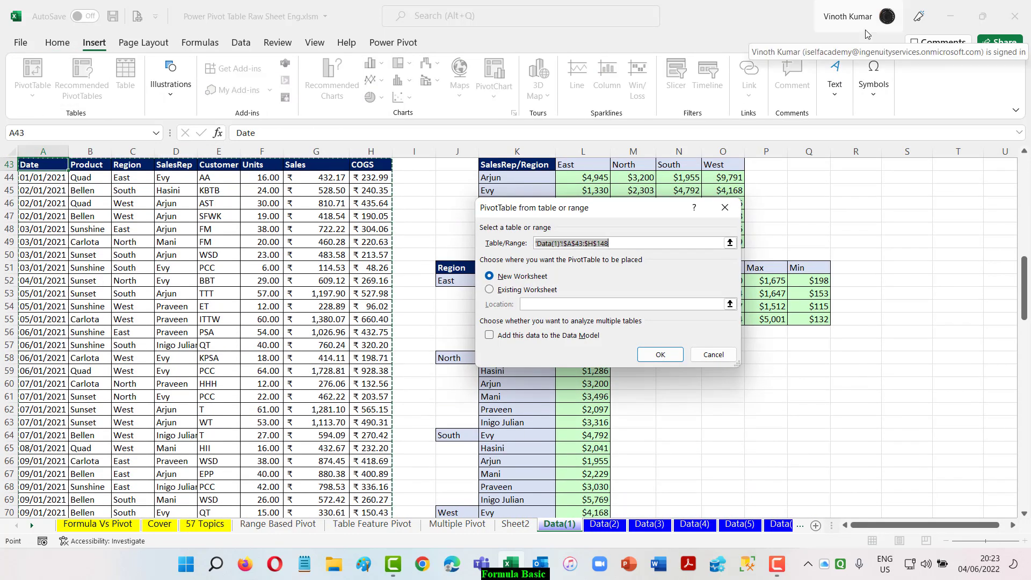
click(662, 356)
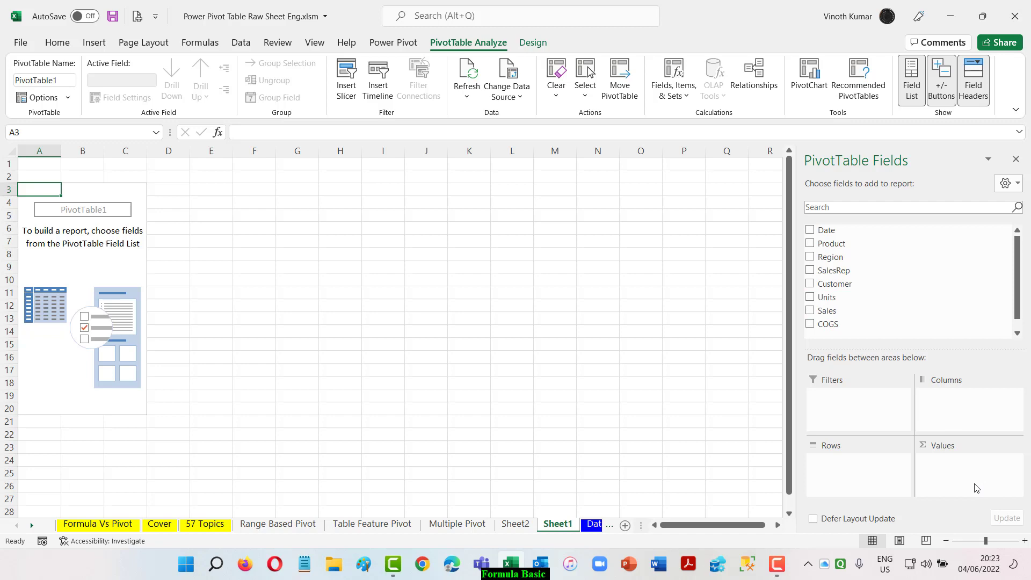
Step: Add the Sales field to the PivotTable's values area
drag(830, 312, 943, 475)
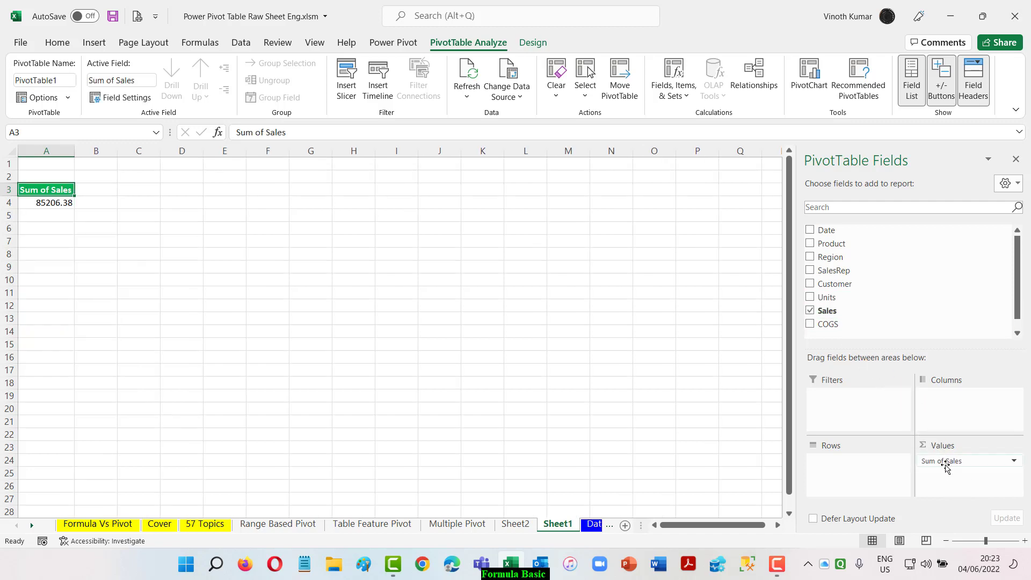
click(944, 462)
click(947, 448)
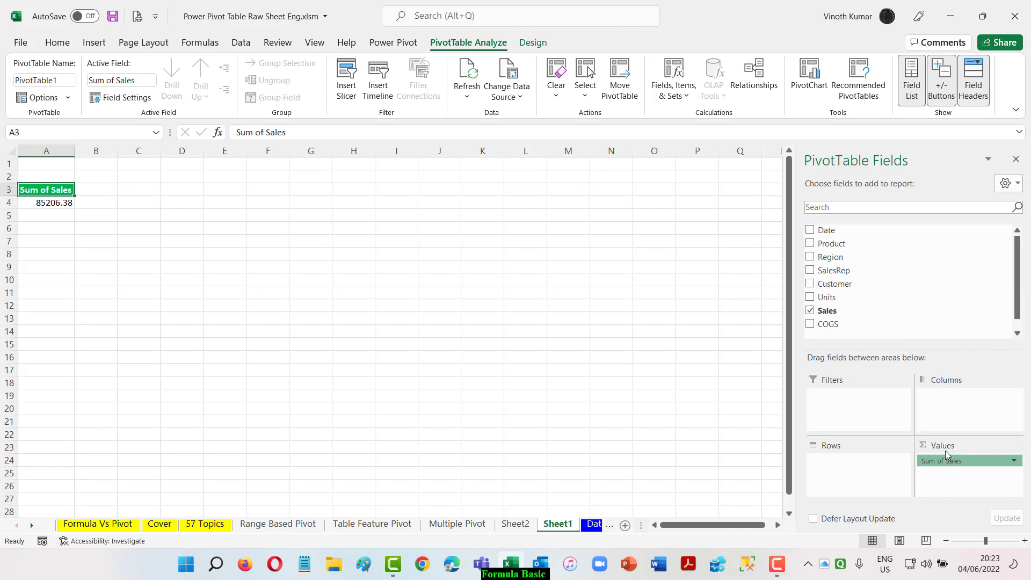
click(724, 360)
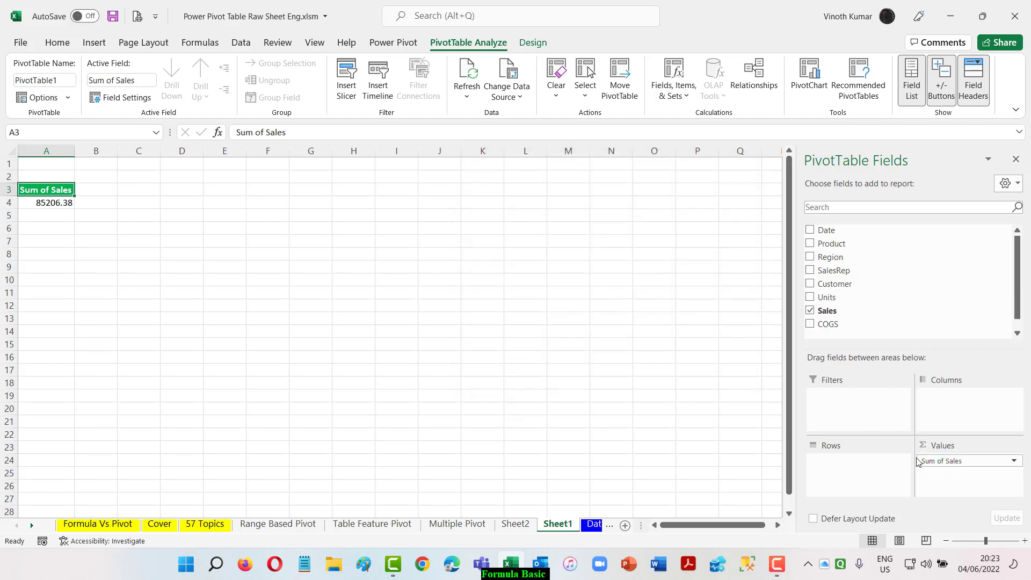
click(940, 465)
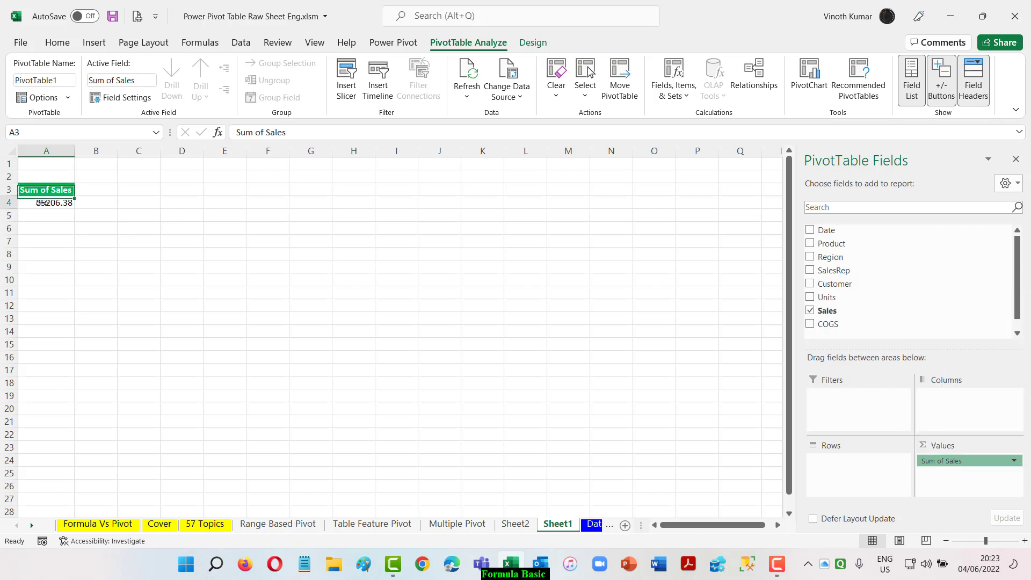
Step: Examine the summary functions available for the Sales values in Value Field Settings and cancel without changes
right_click(43, 203)
mouse_move(119, 339)
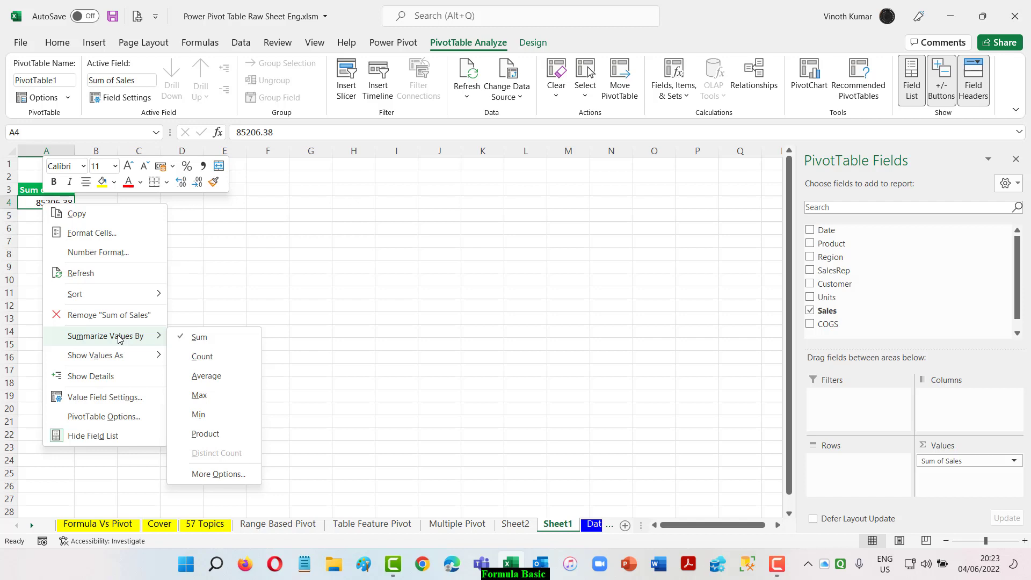
click(224, 474)
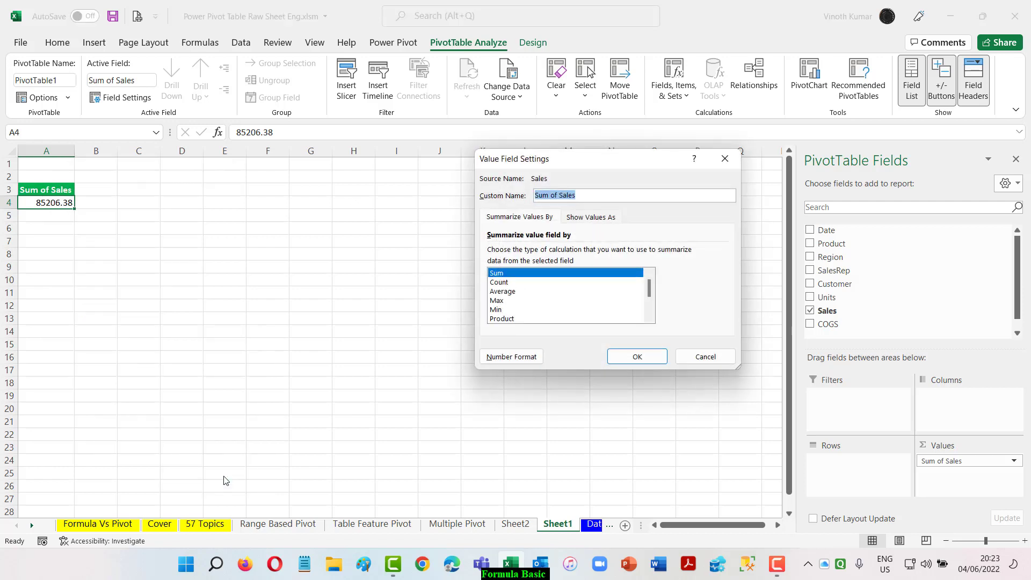
click(693, 359)
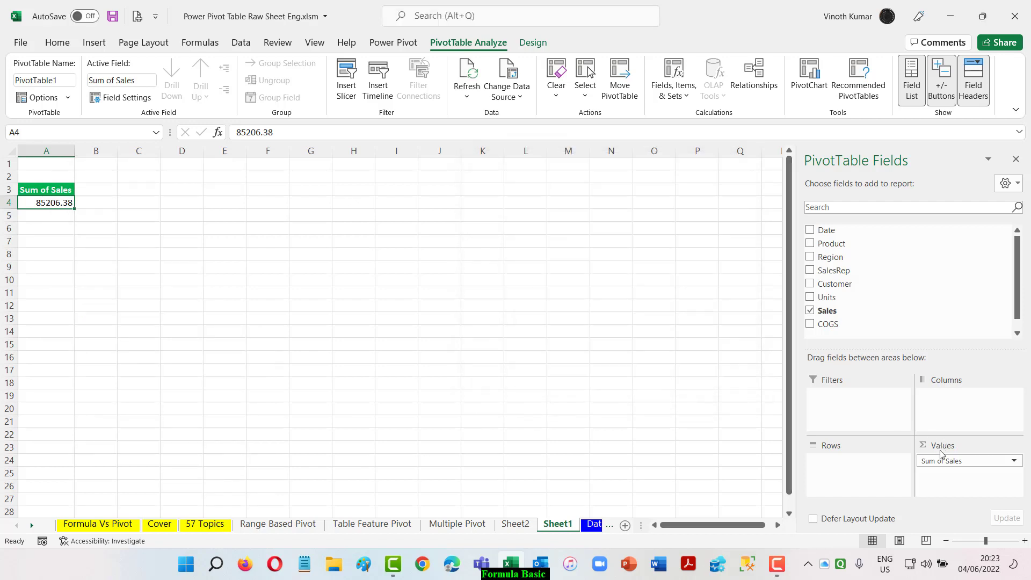
Step: Replace Sales with the SalesRep field in the PivotTable's values area
drag(946, 465, 678, 364)
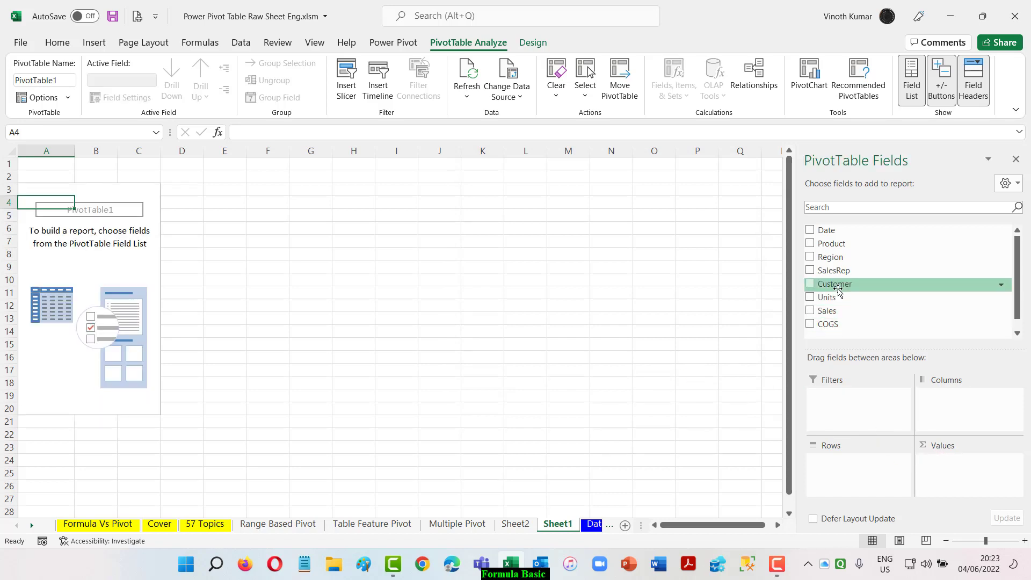
drag(835, 270, 961, 483)
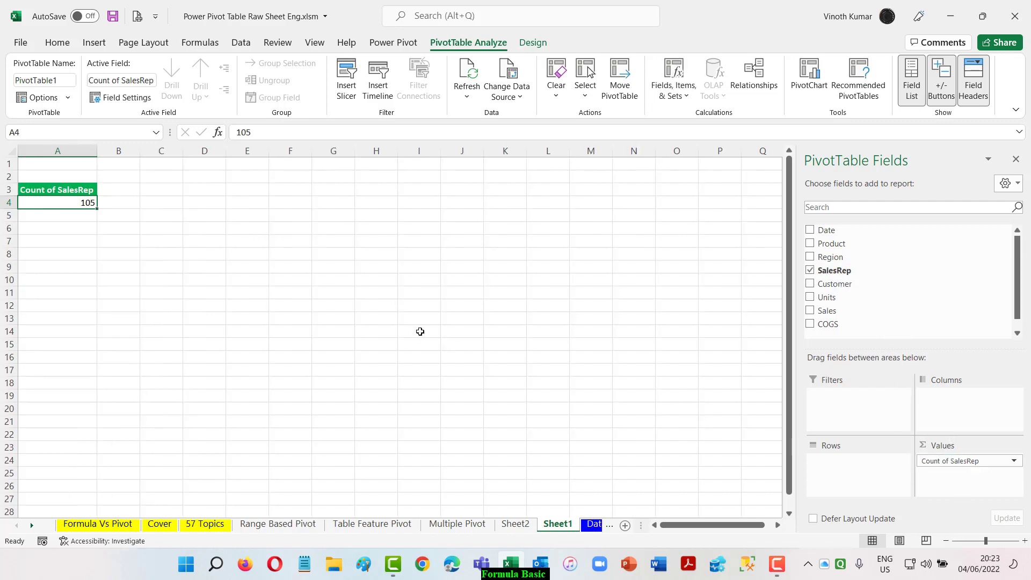
Step: Try summarizing the SalesRep values by Sum and by Average
right_click(64, 202)
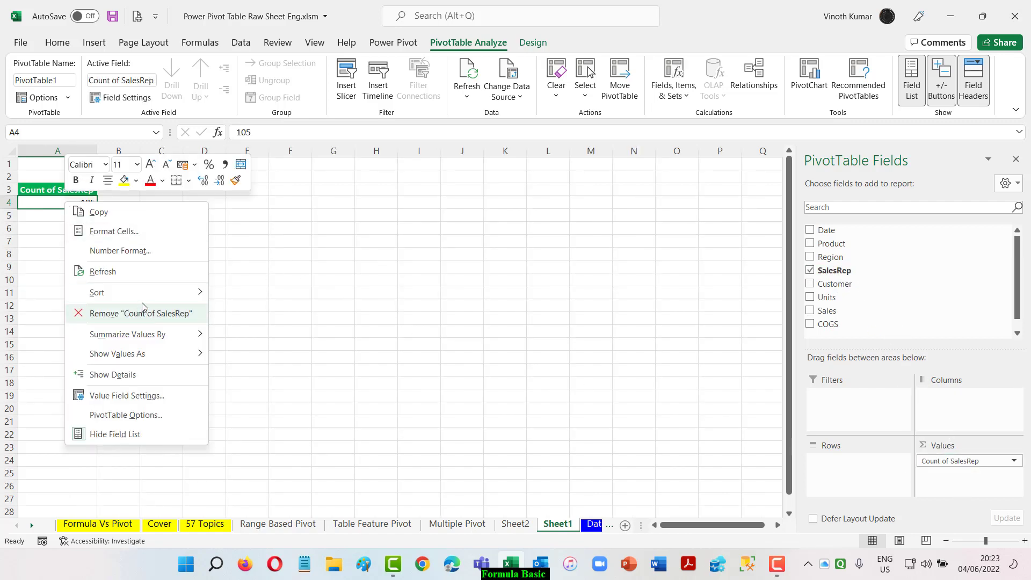
mouse_move(202, 339)
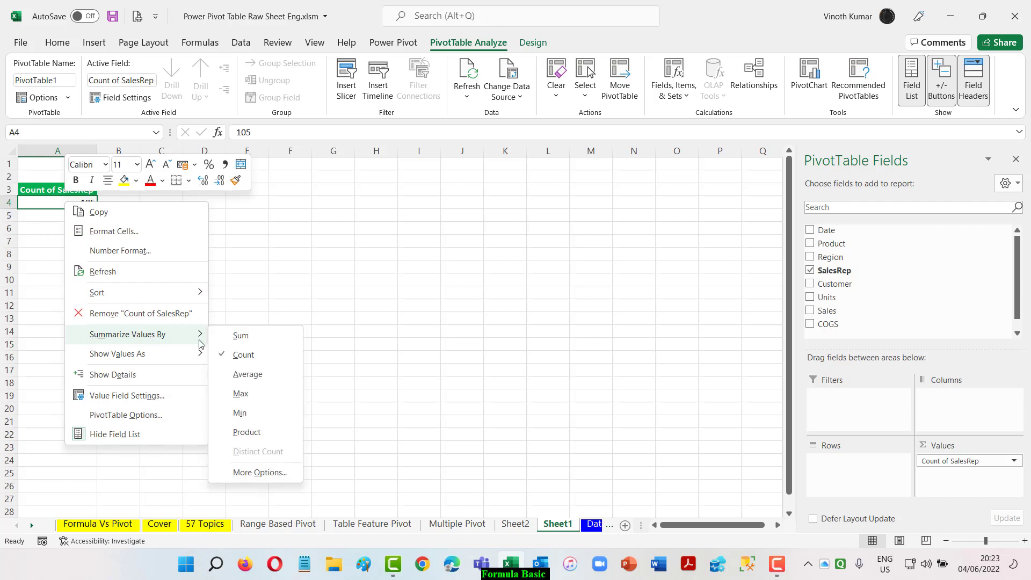
click(232, 343)
right_click(64, 202)
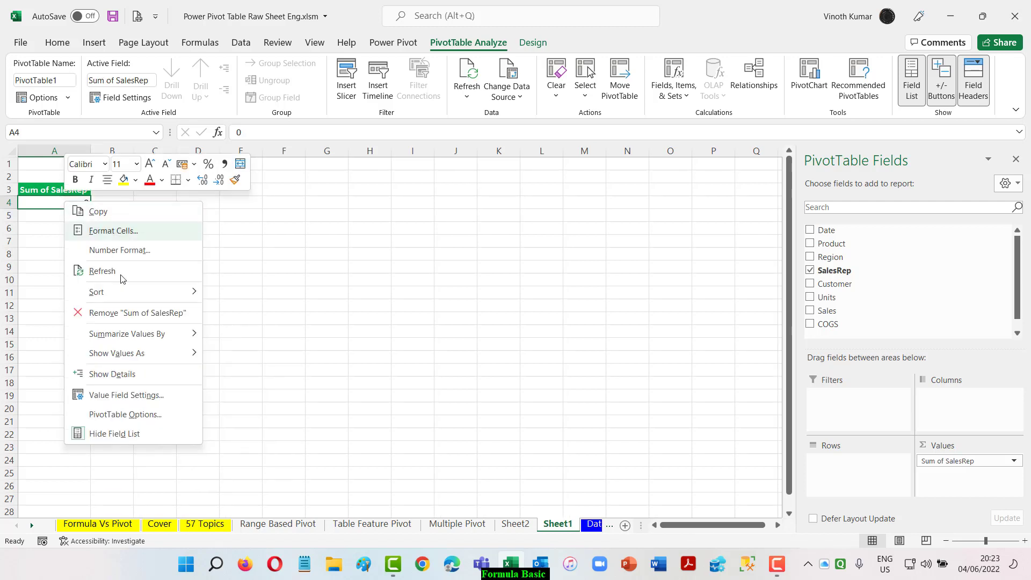
mouse_move(156, 338)
click(237, 381)
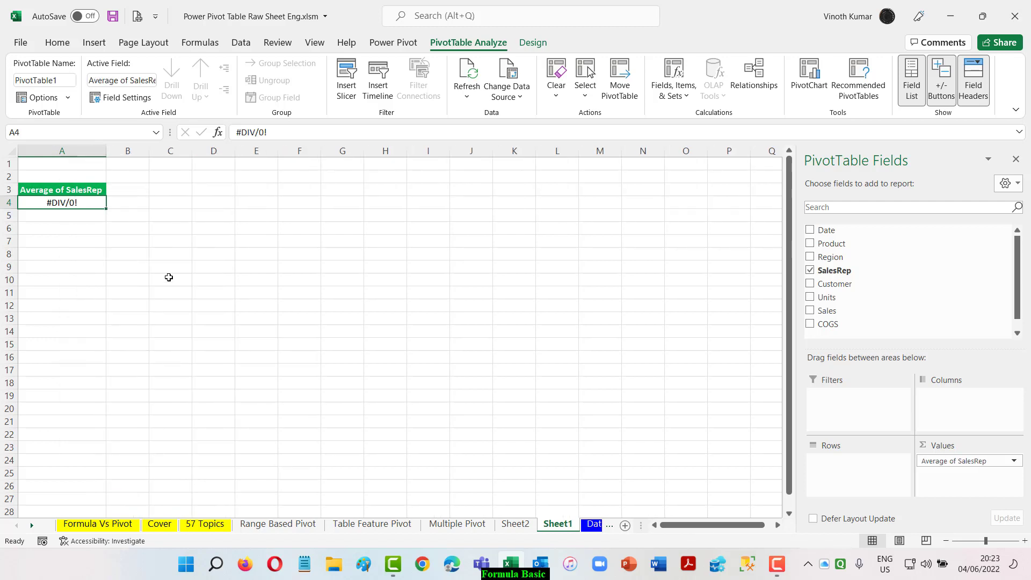
Step: Try summarizing the SalesRep values by Max, and return the summary function to Count
right_click(76, 201)
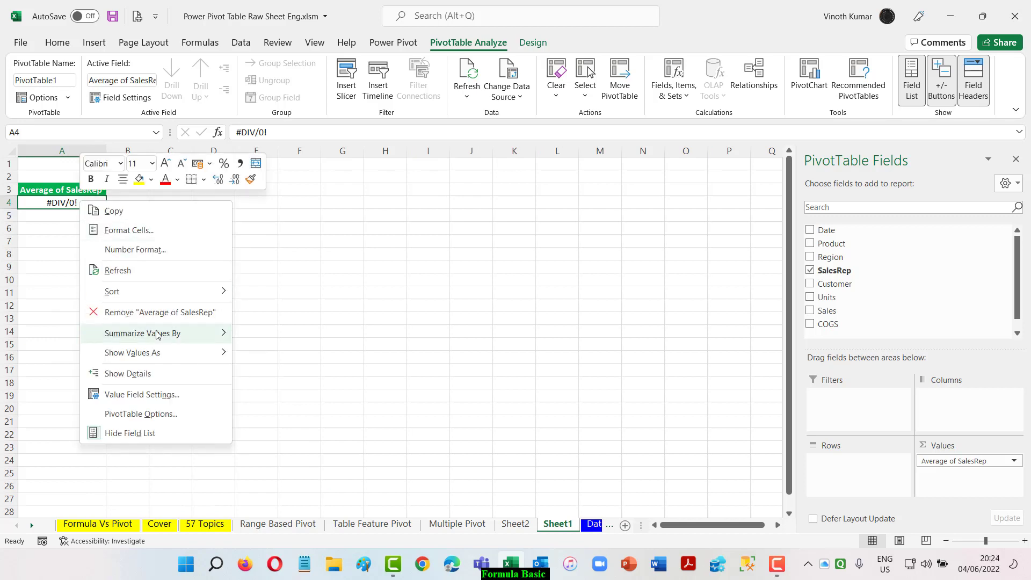
mouse_move(159, 336)
click(263, 393)
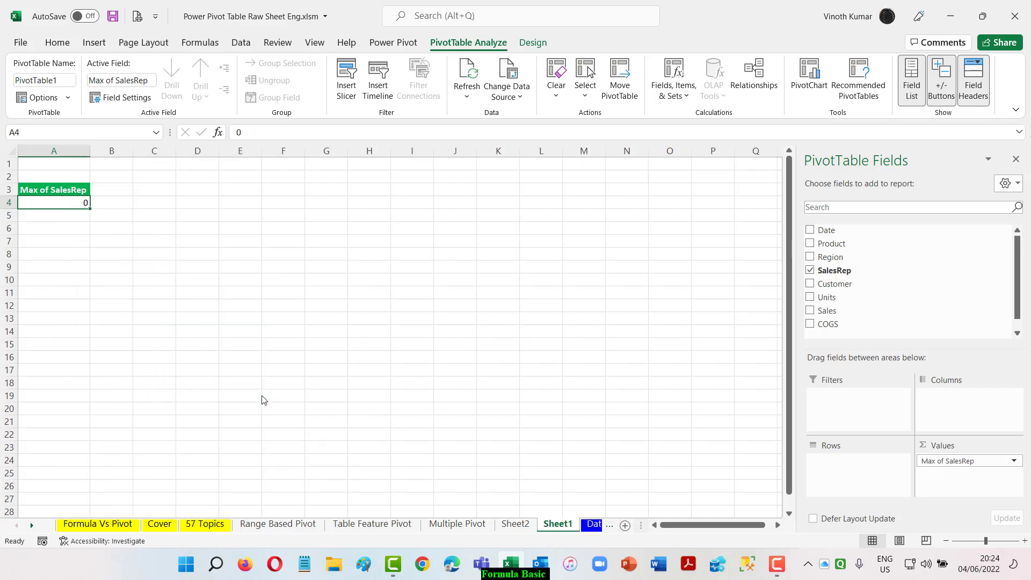
right_click(73, 204)
mouse_move(184, 339)
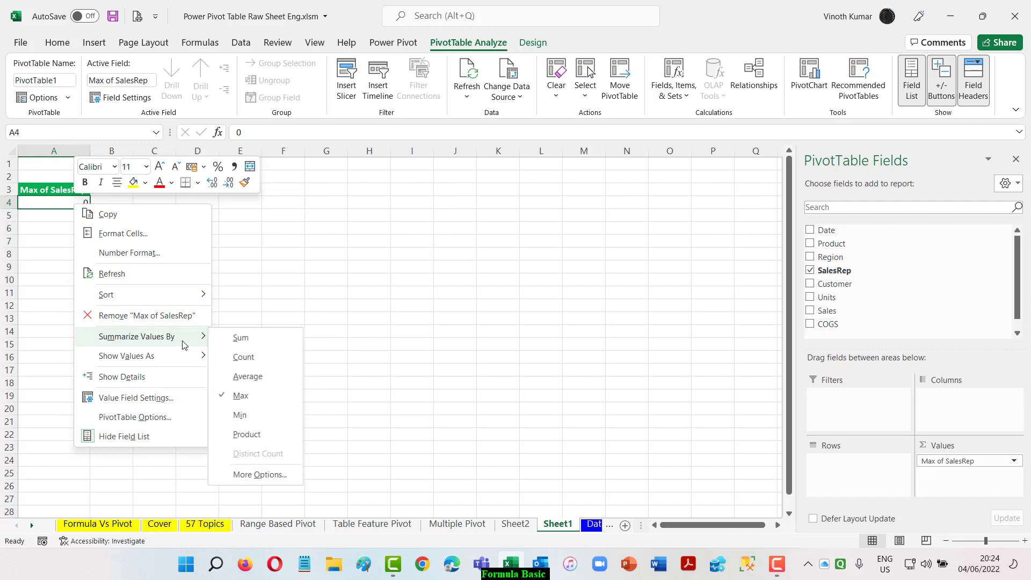
click(262, 357)
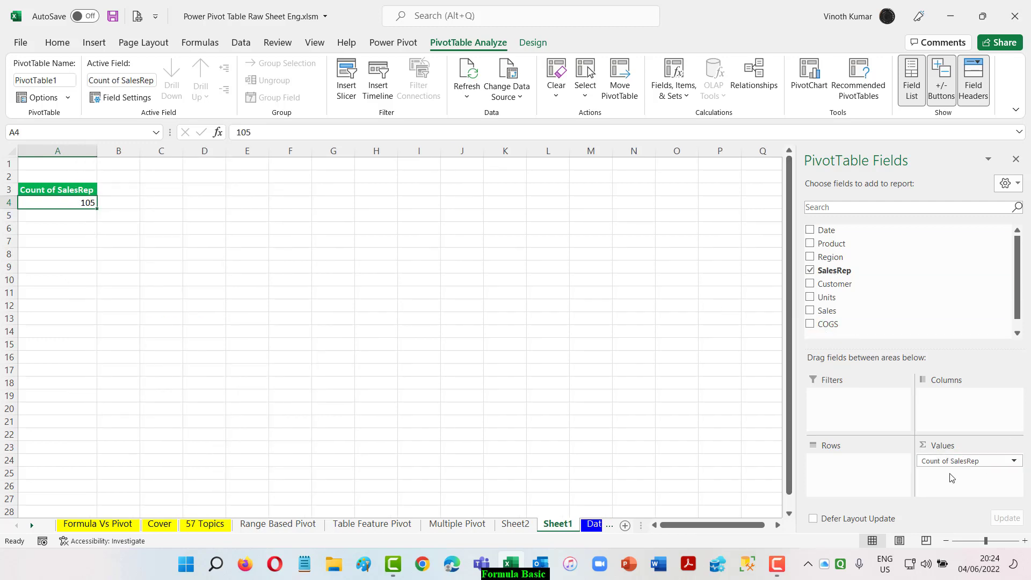
click(329, 242)
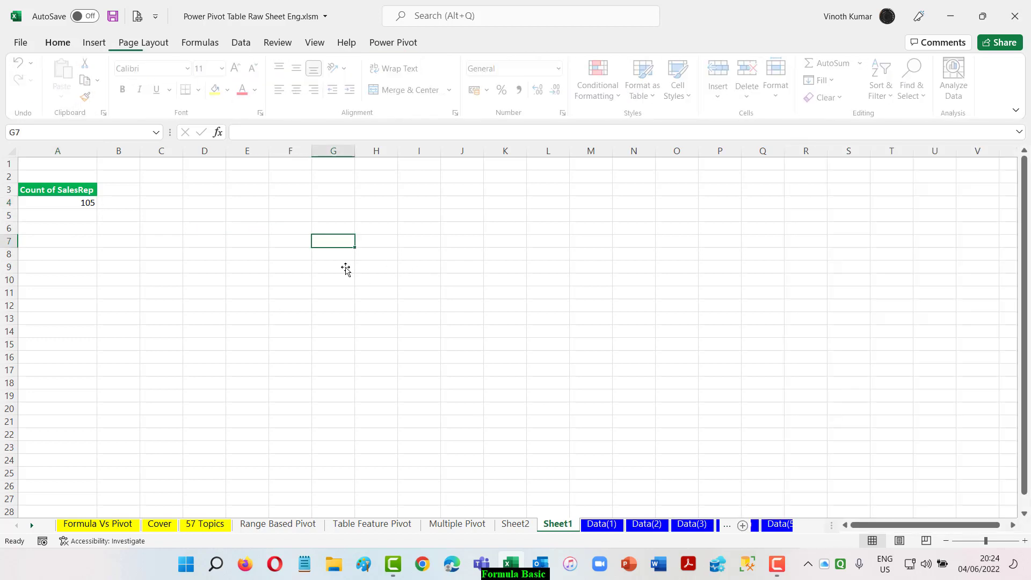
Step: Copy the PivotTable in A3:A4 to cell D3 and fit column D's width to its contents
drag(88, 192, 81, 190)
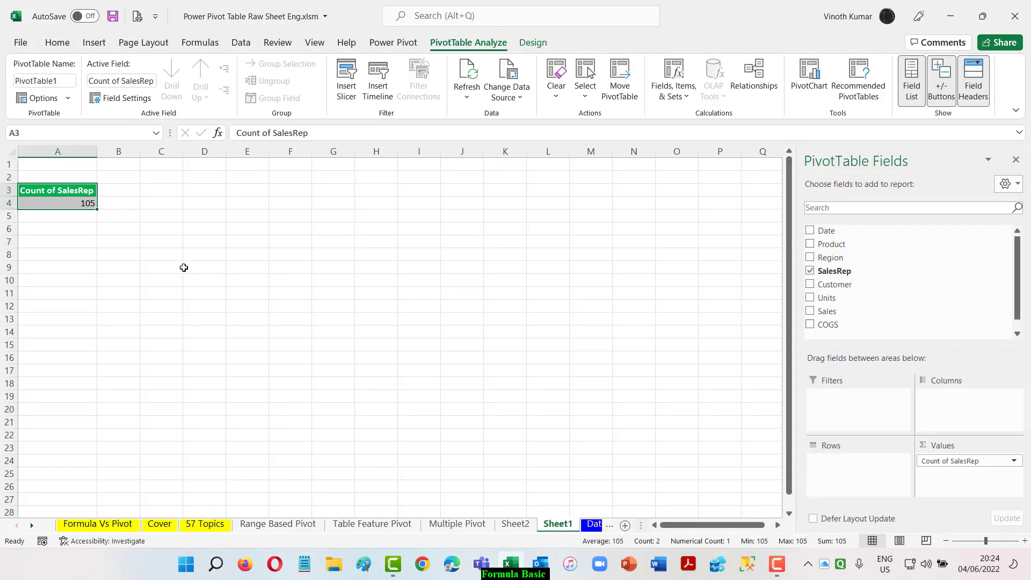
key(ctrl+c)
click(197, 186)
key(Return)
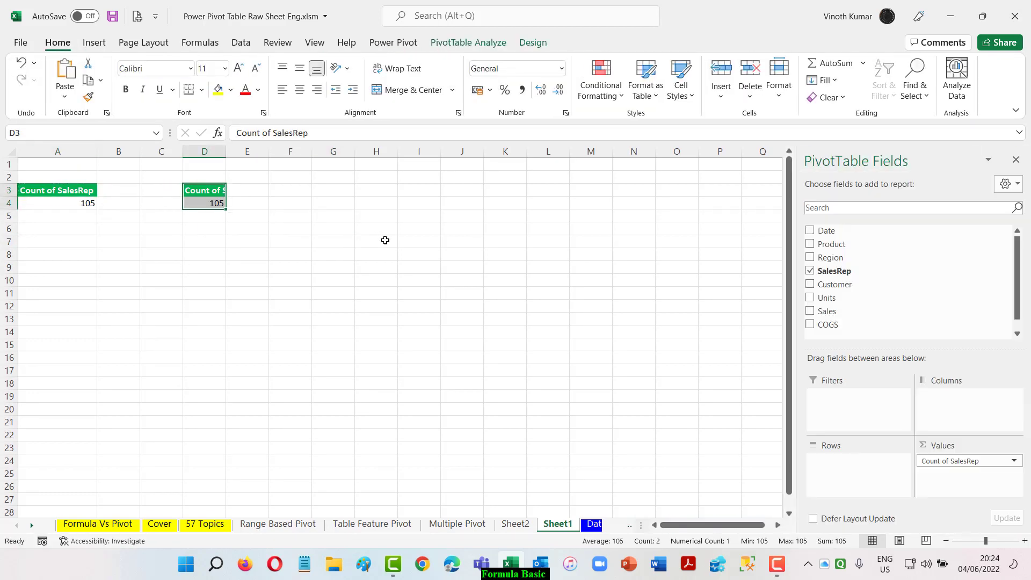
double_click(226, 151)
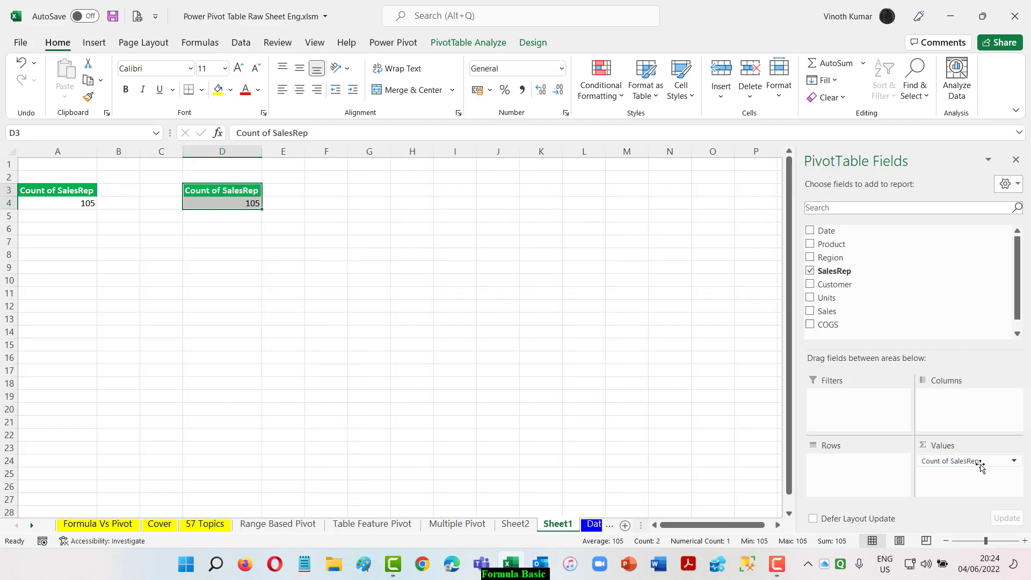
Step: Replace SalesRep with Units in the copied PivotTable's values area and summarize Units by Count
drag(944, 460, 700, 405)
drag(832, 298, 960, 482)
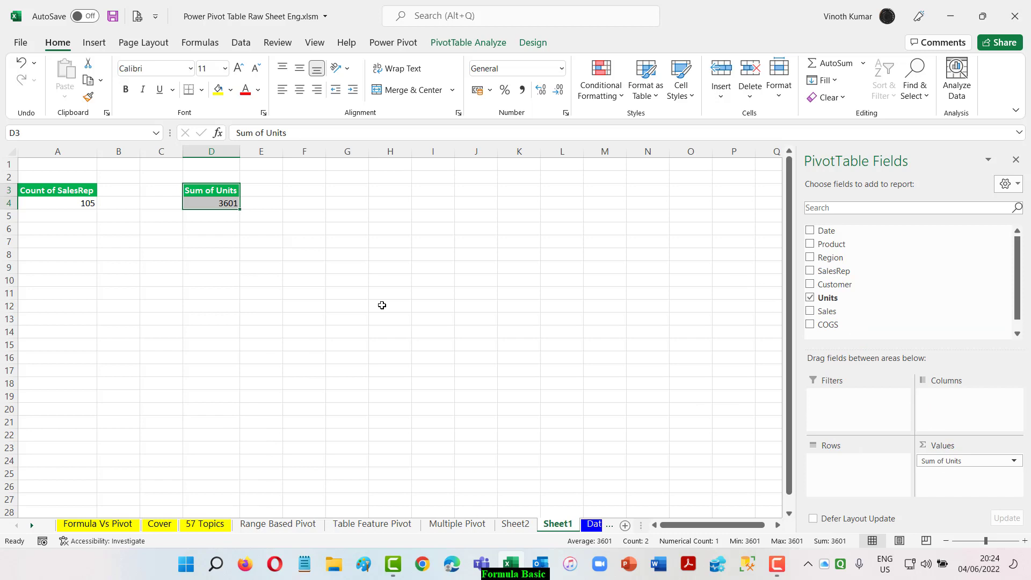
right_click(218, 205)
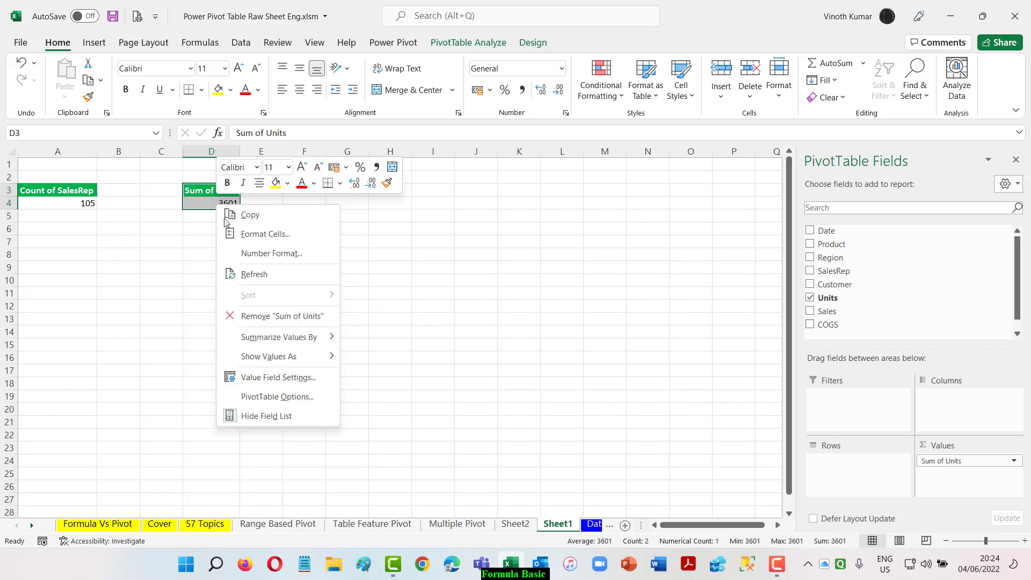
mouse_move(299, 336)
click(369, 360)
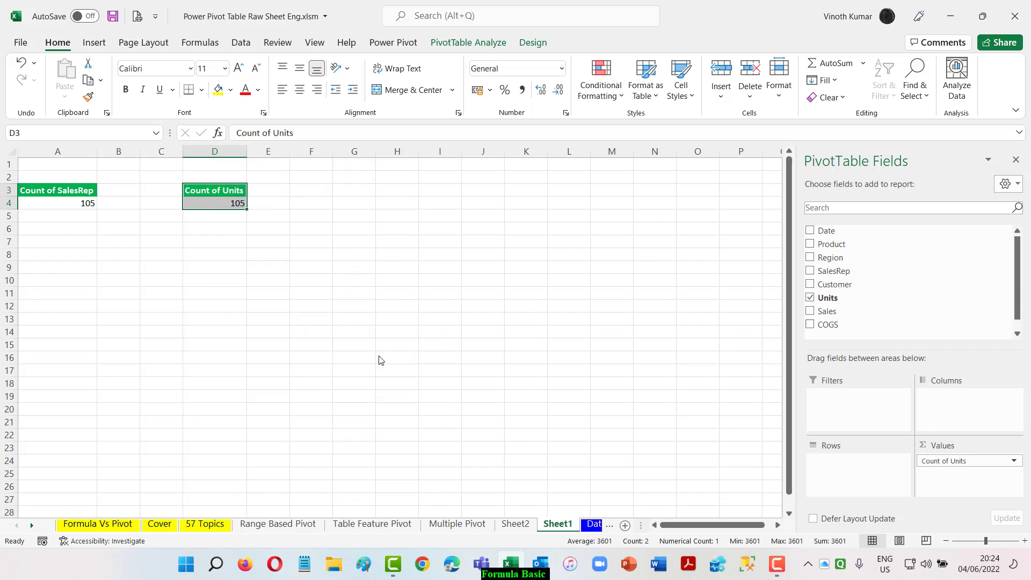
Step: Try summarizing the Units values in the copied PivotTable by Average and by Max
right_click(214, 205)
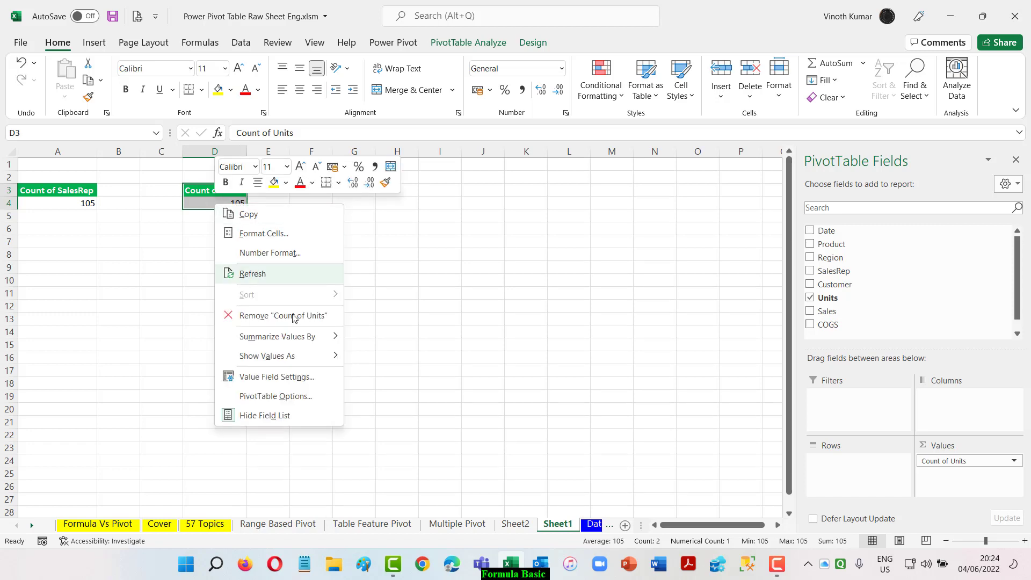
mouse_move(300, 337)
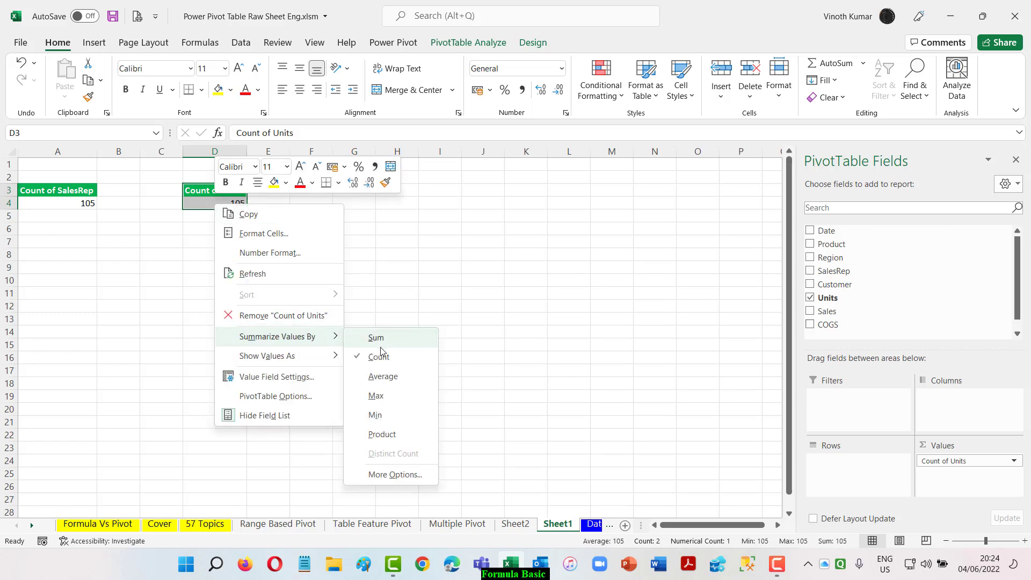
click(383, 377)
right_click(235, 205)
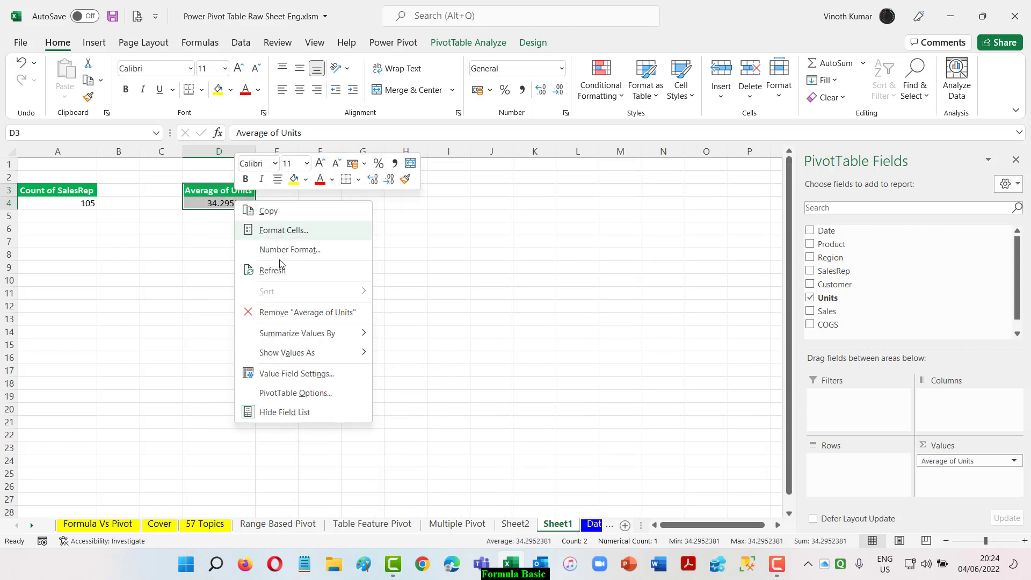
mouse_move(315, 336)
click(432, 397)
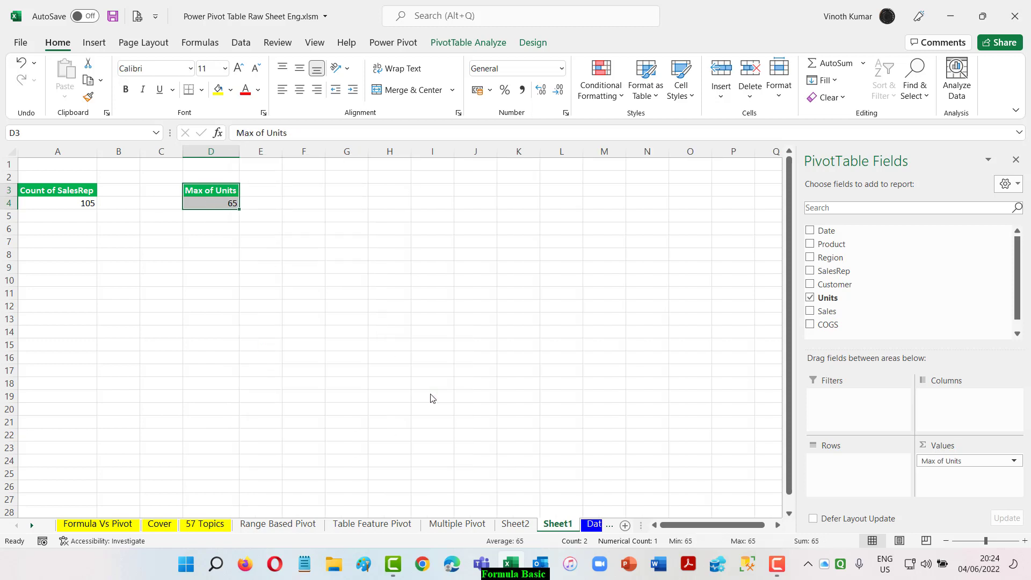
Step: Try summarizing the Units values by Min, and switch the summary function to Sum
right_click(222, 204)
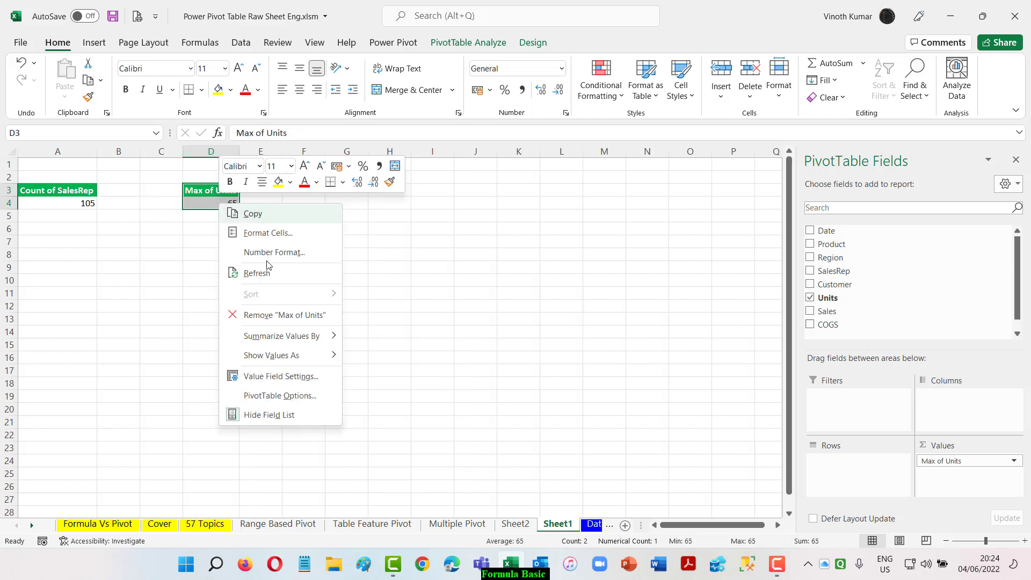
mouse_move(294, 344)
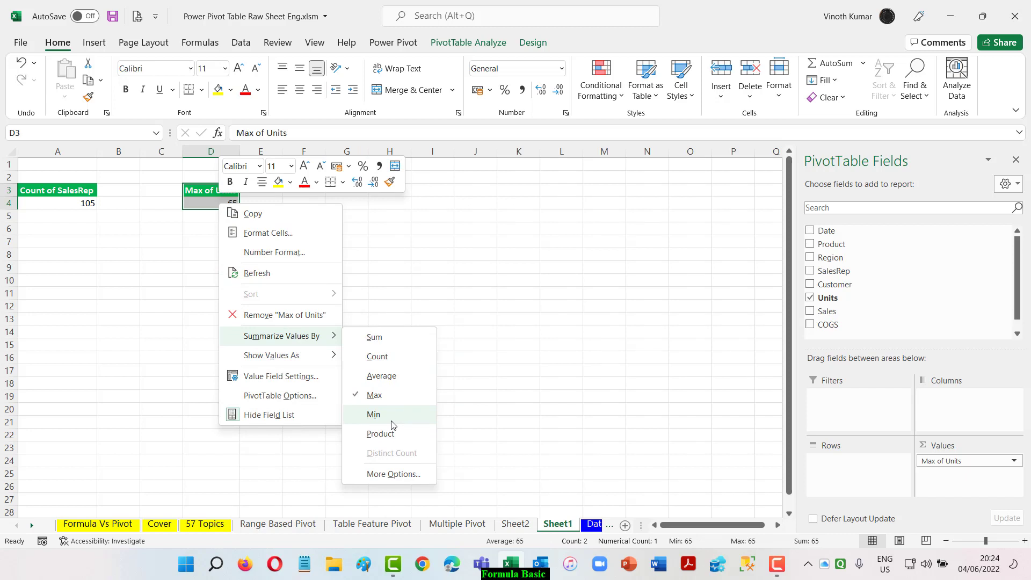
click(376, 415)
click(454, 392)
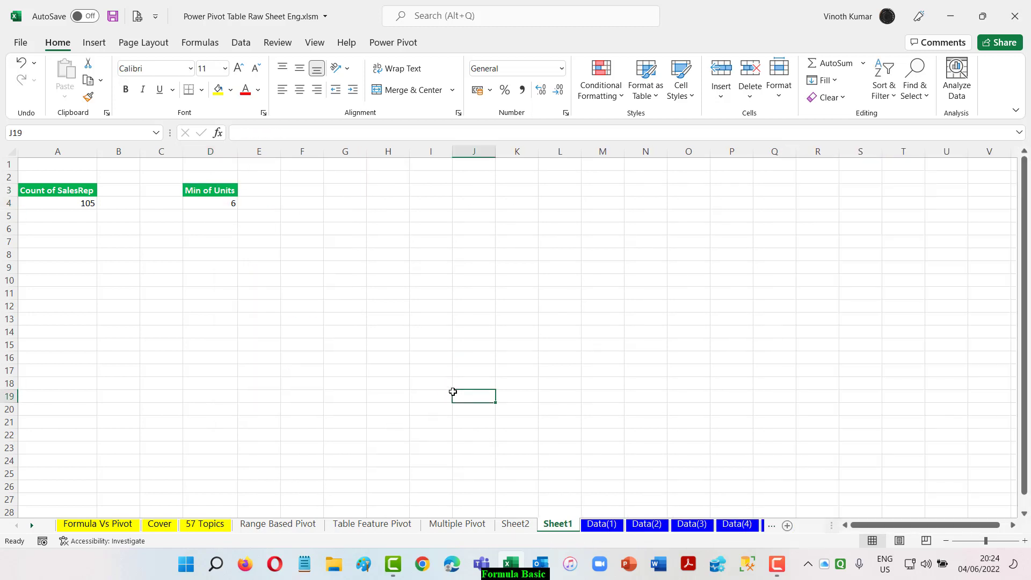
right_click(219, 200)
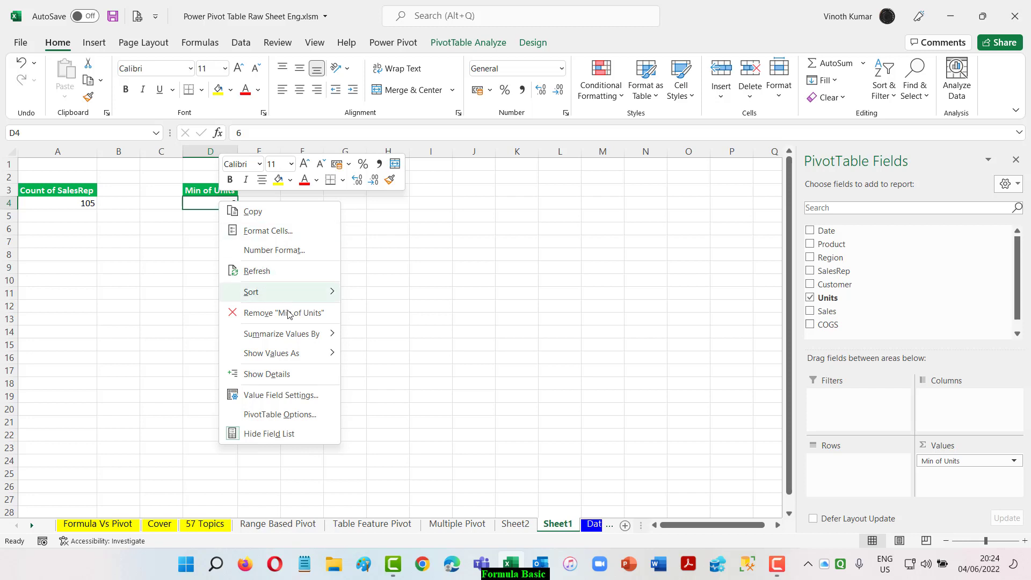
mouse_move(295, 335)
click(390, 342)
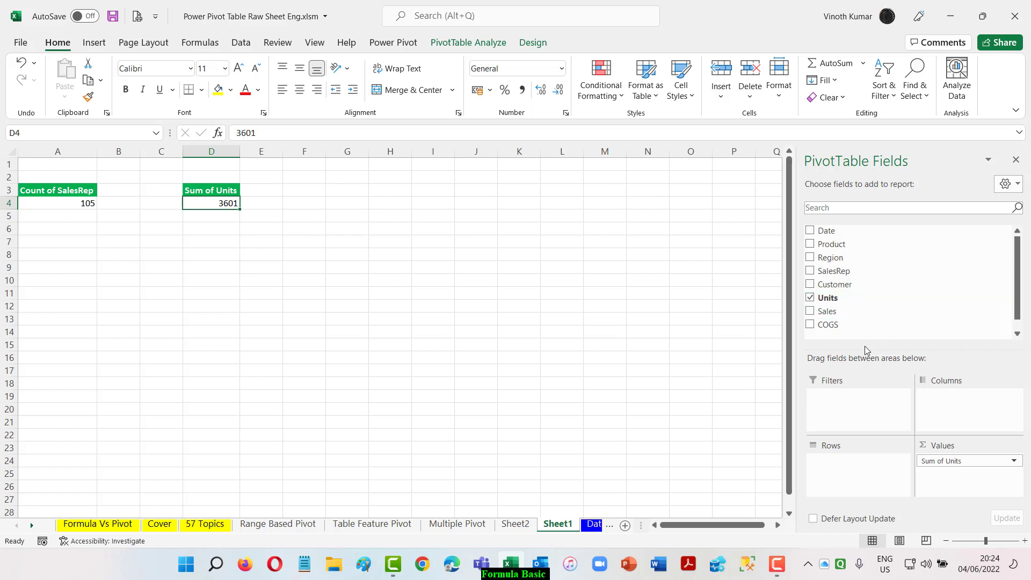
Step: Review the topics on text, number and counting defaults in rows 33 to 35 of the 57 Topics sheet
click(205, 524)
click(134, 262)
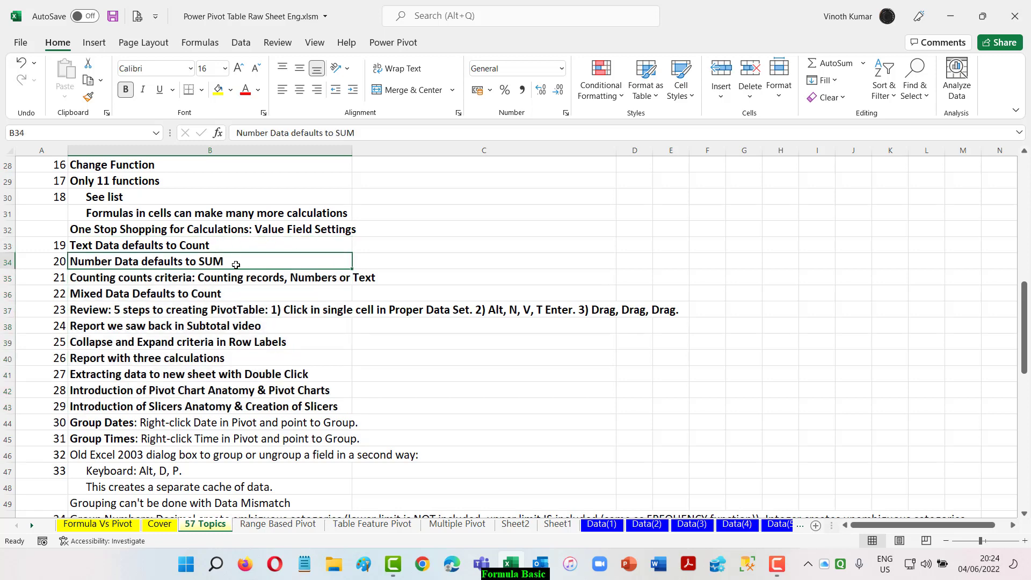
click(160, 244)
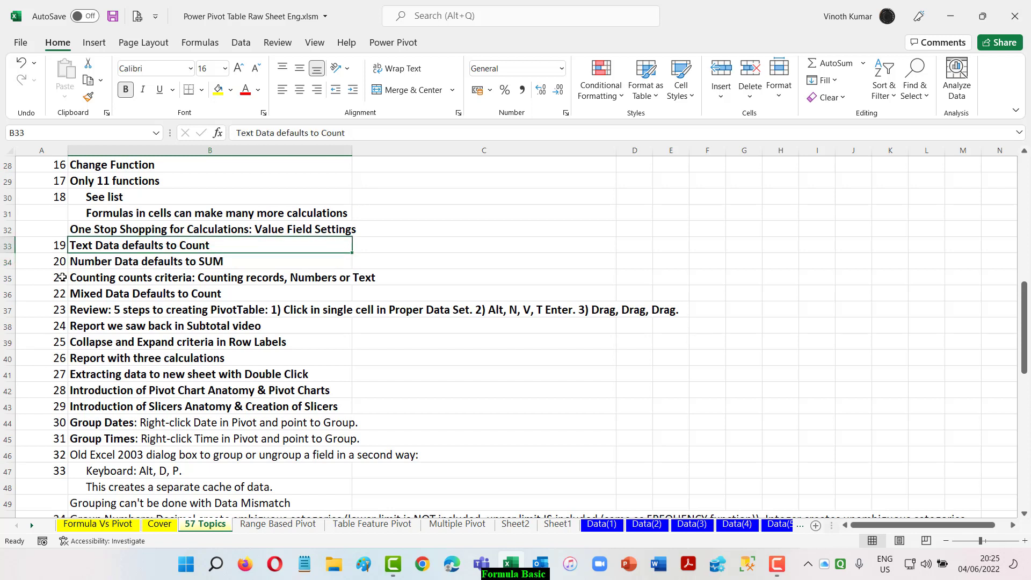
click(83, 277)
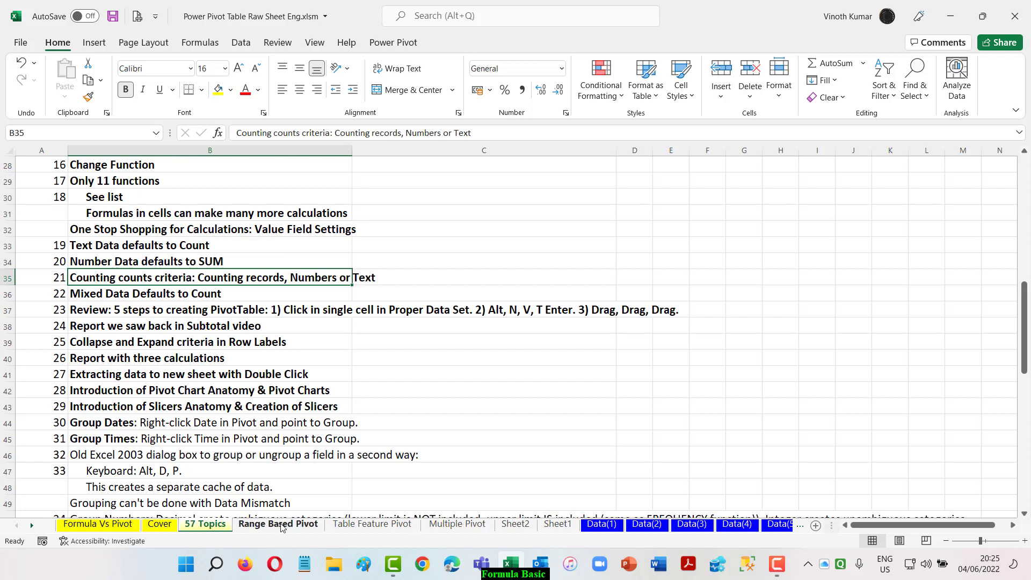
Step: Set the Units value field in Sheet1's D3 PivotTable to summarize by Count in its value field settings
click(534, 528)
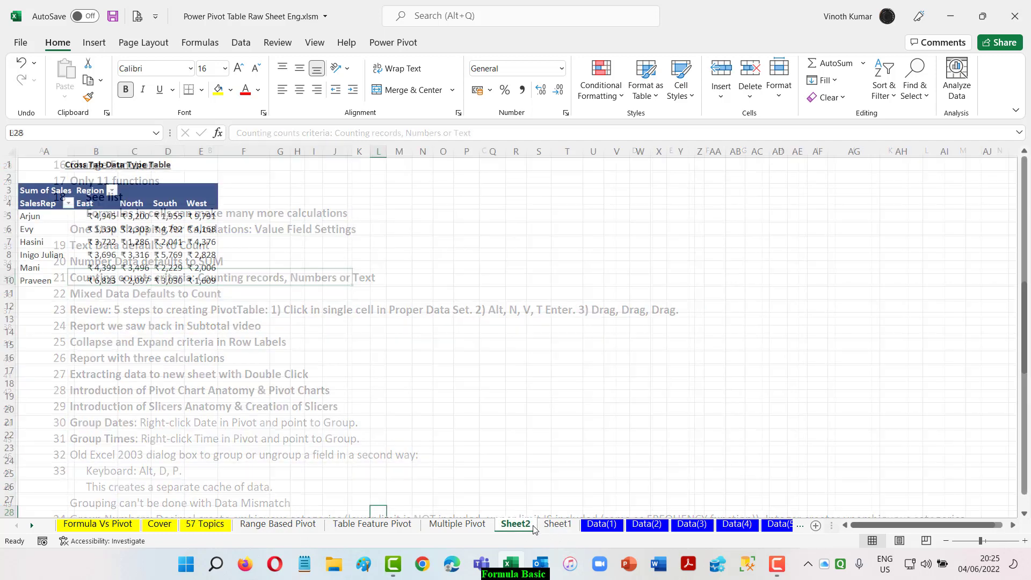
click(556, 524)
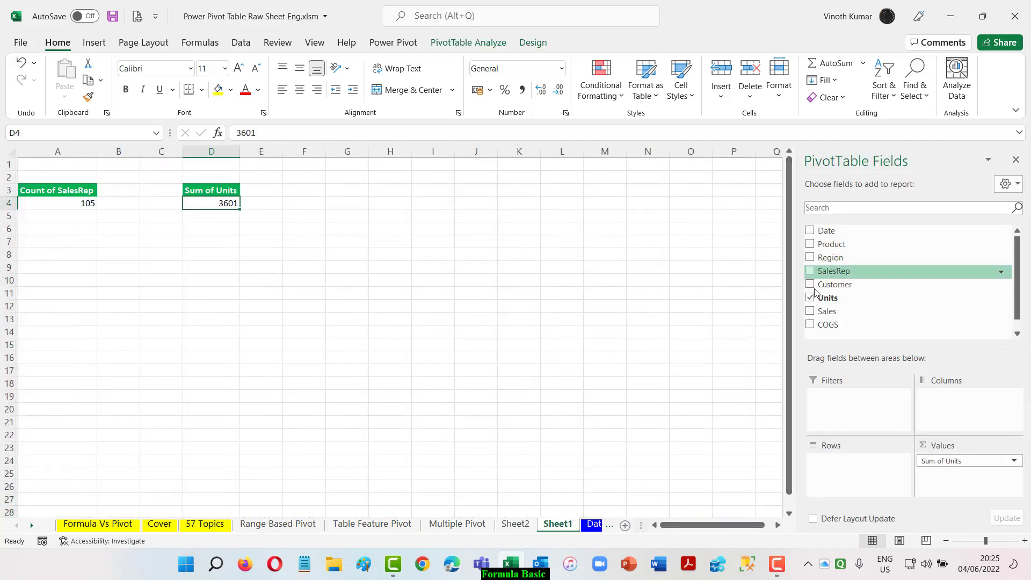
click(944, 461)
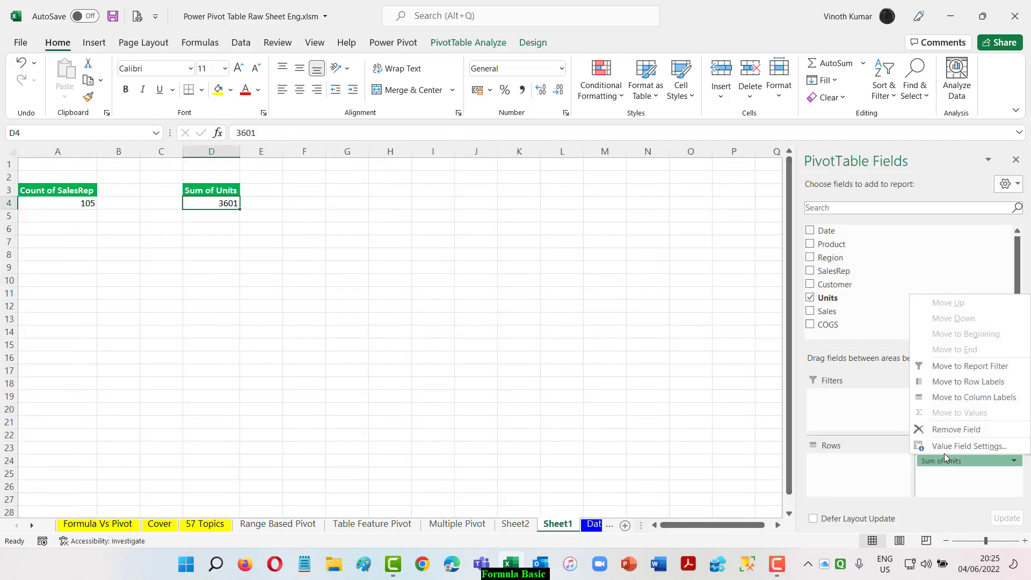
click(945, 446)
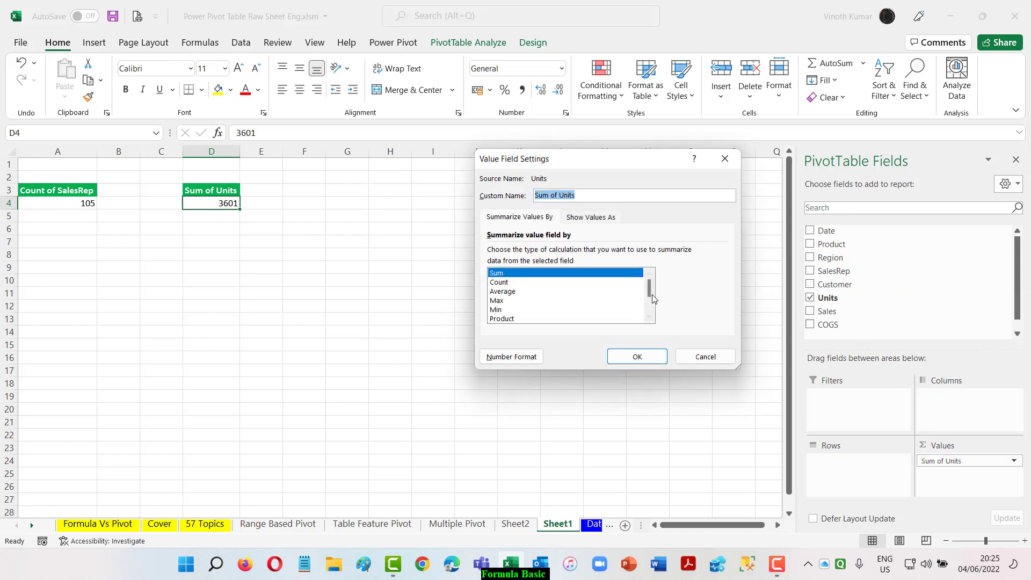
scroll(649, 298, down, 2)
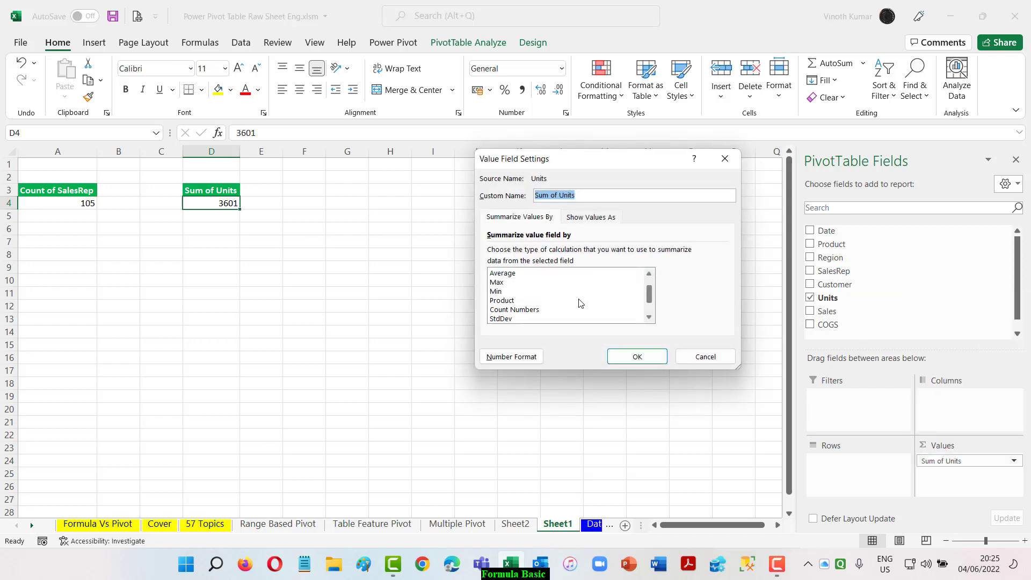
scroll(653, 299, up, 2)
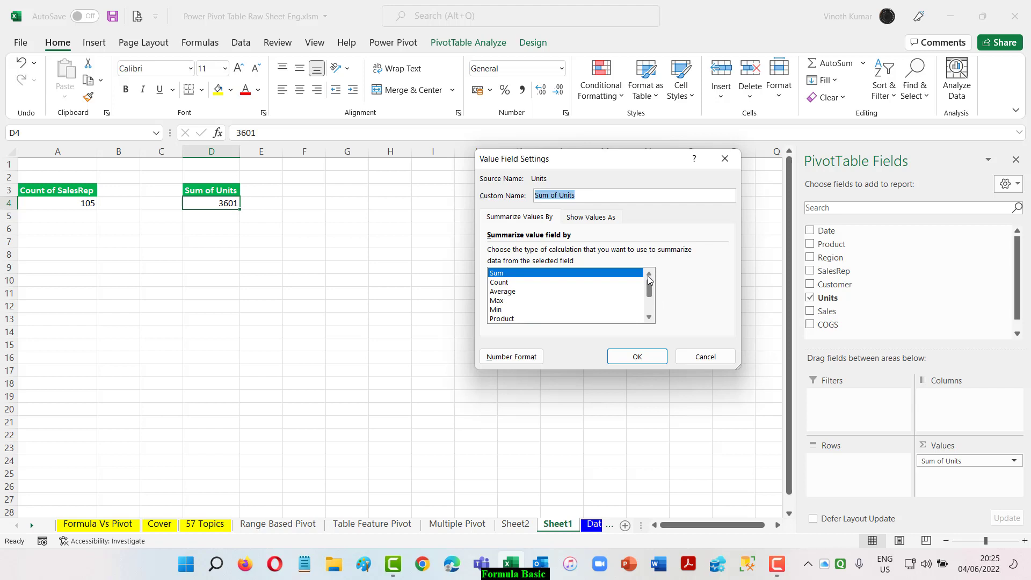
click(515, 283)
click(623, 357)
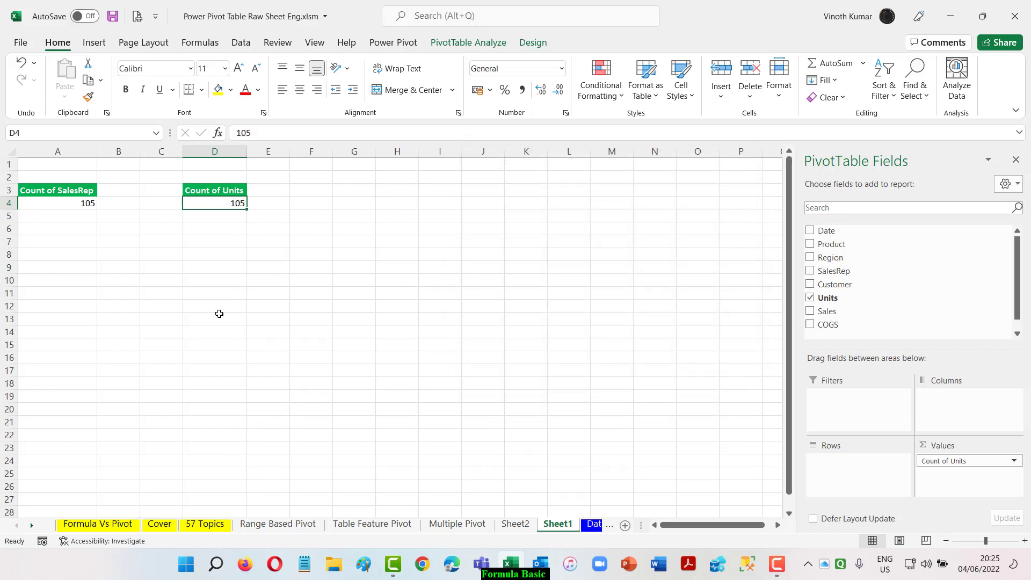
Step: Copy the Units PivotTable in D3:D4 to cell F3
click(243, 194)
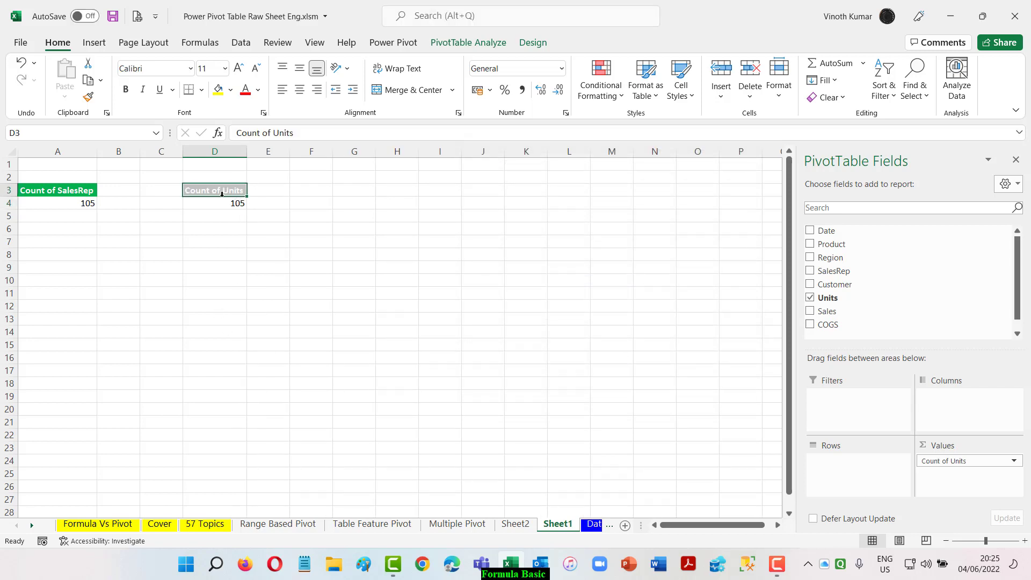
click(357, 256)
drag(215, 191, 210, 205)
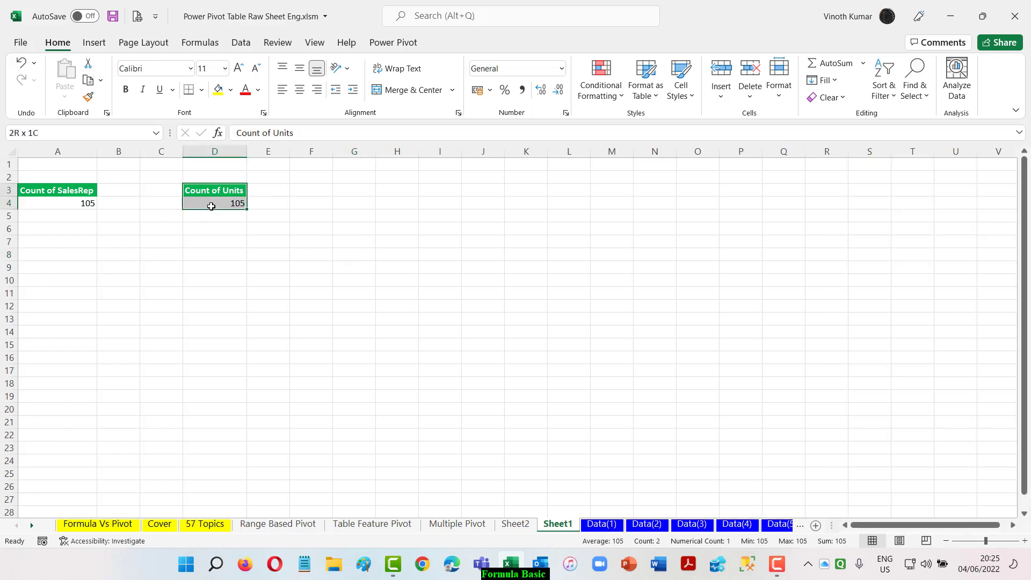
key(ctrl+c)
key(Right)
key(Right)
key(ctrl+v)
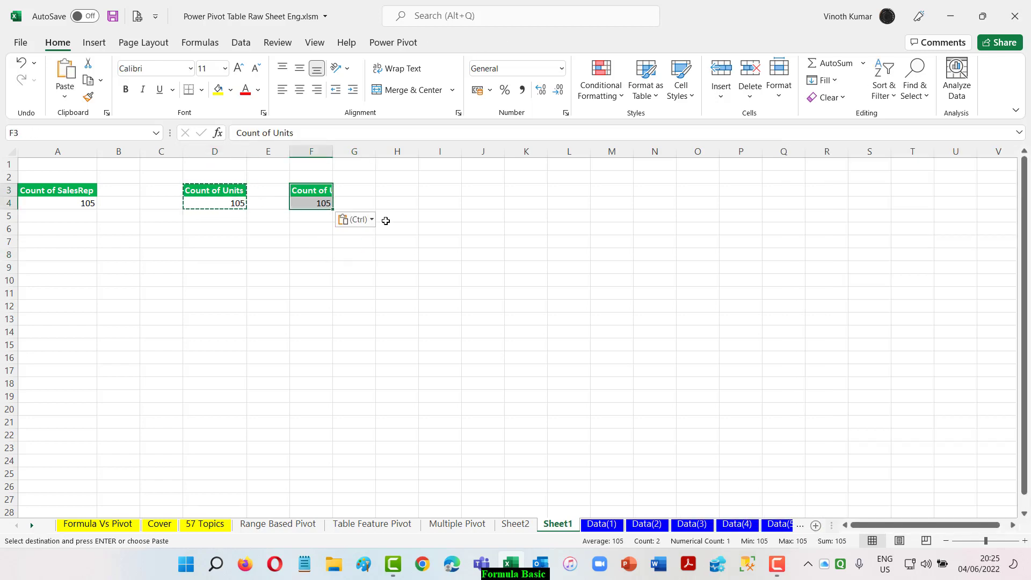
Step: Summarize Units in the copied PivotTable at F3 by Count Numbers
right_click(314, 191)
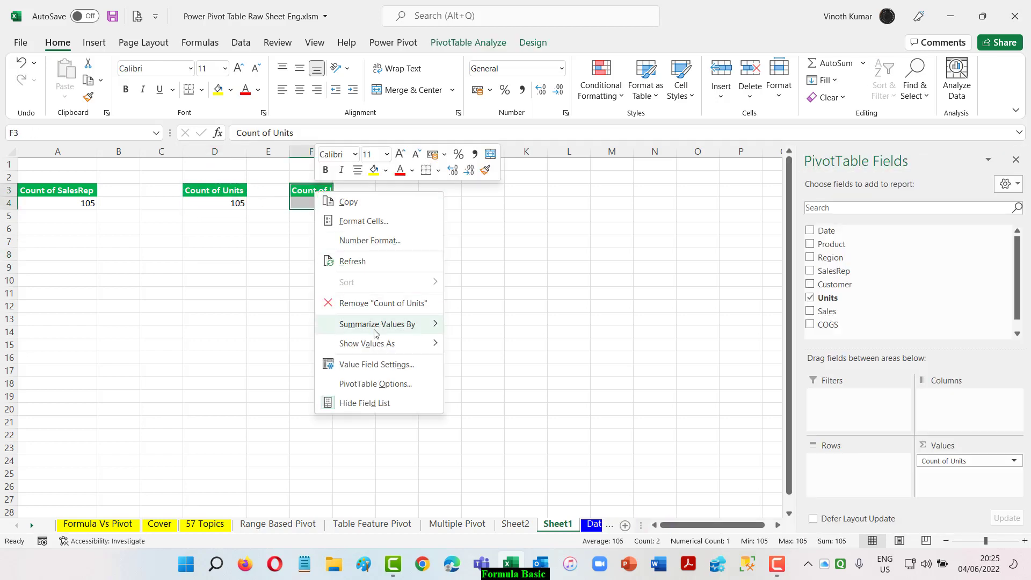
mouse_move(377, 324)
click(486, 463)
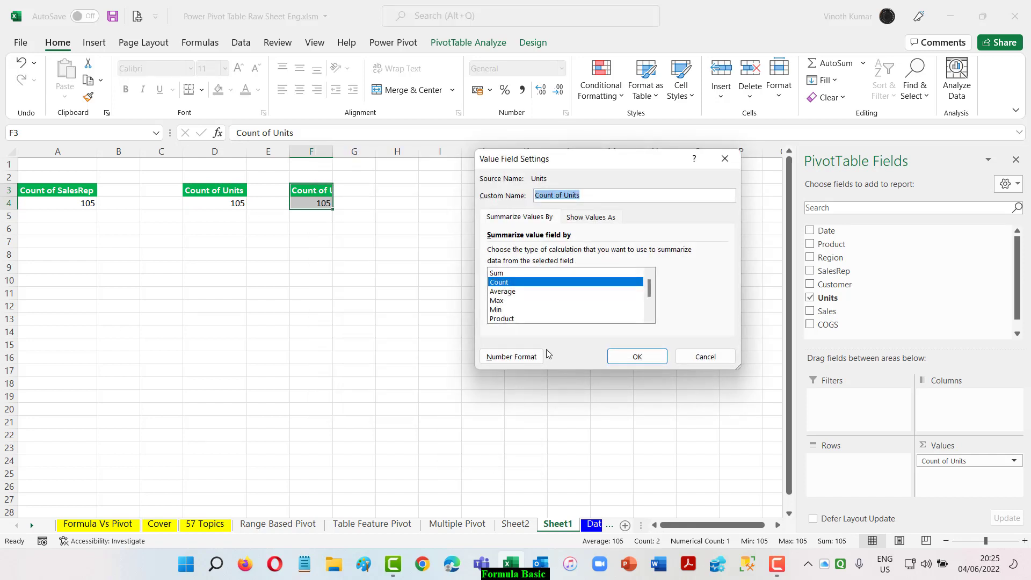
scroll(649, 294, down, 1)
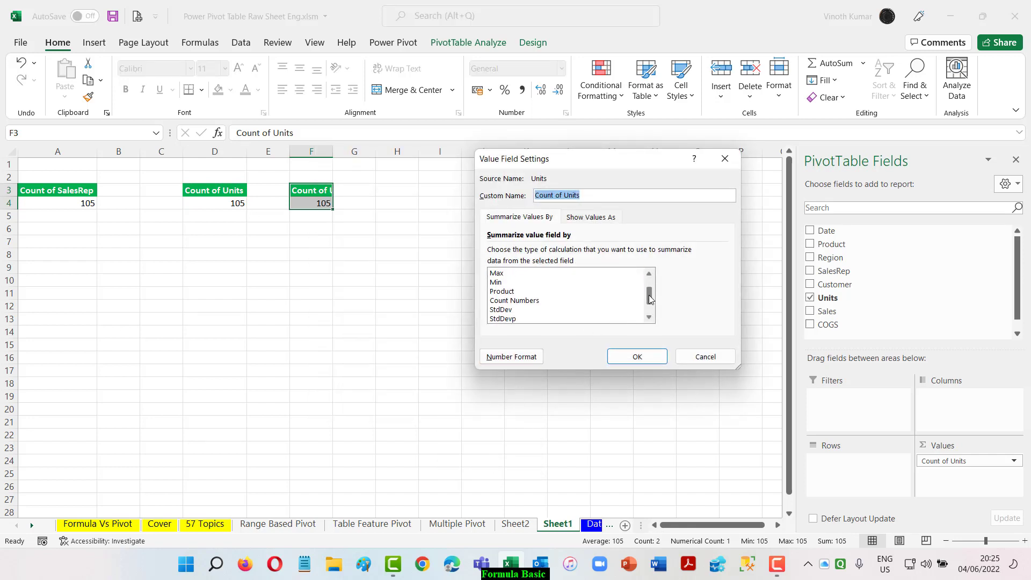
click(540, 300)
click(637, 357)
click(536, 343)
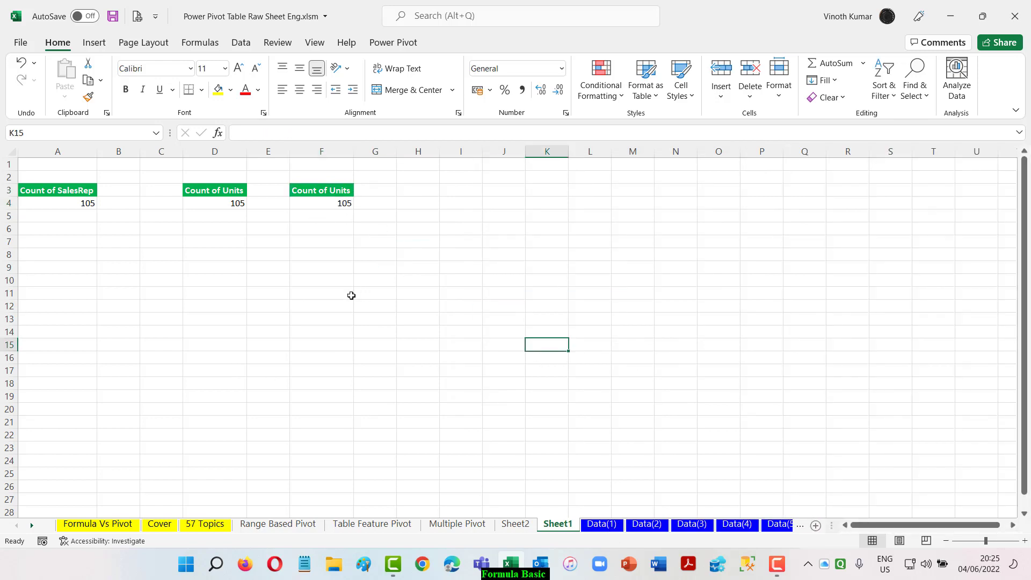
click(312, 202)
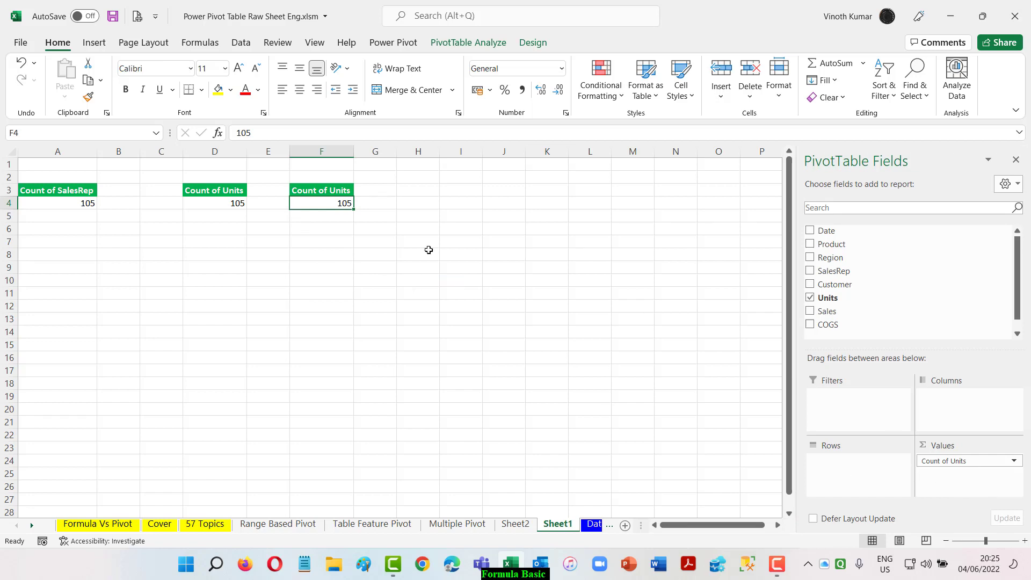
click(236, 194)
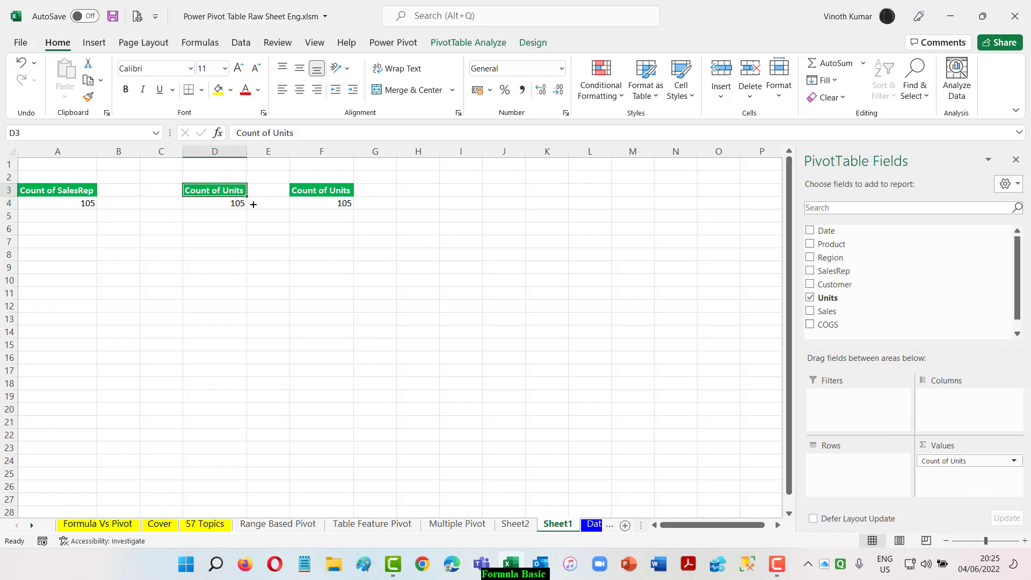
click(321, 190)
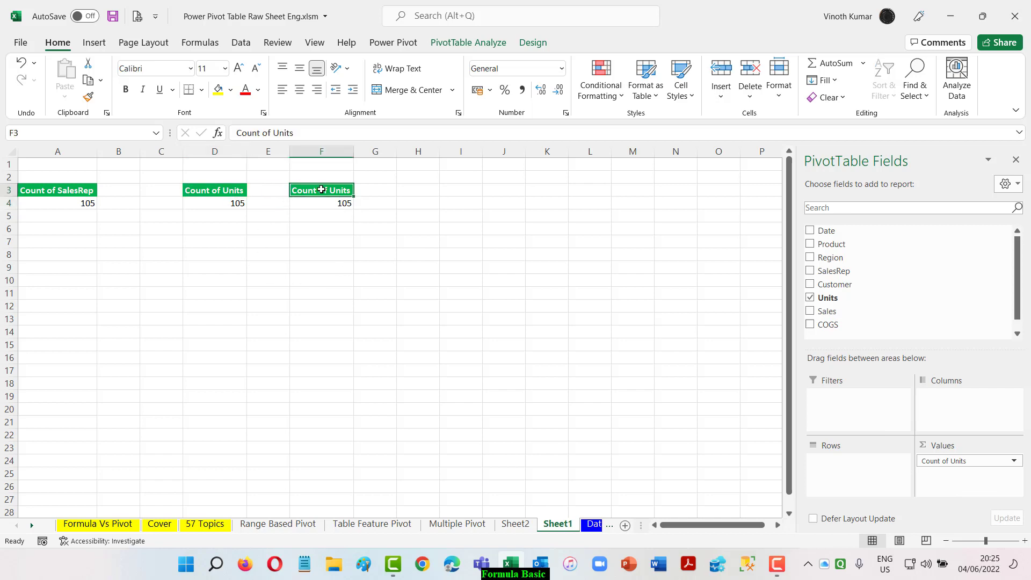
Step: Enter the labels Count in cell I3 and Counta in cell I4
click(479, 194)
text(Count)
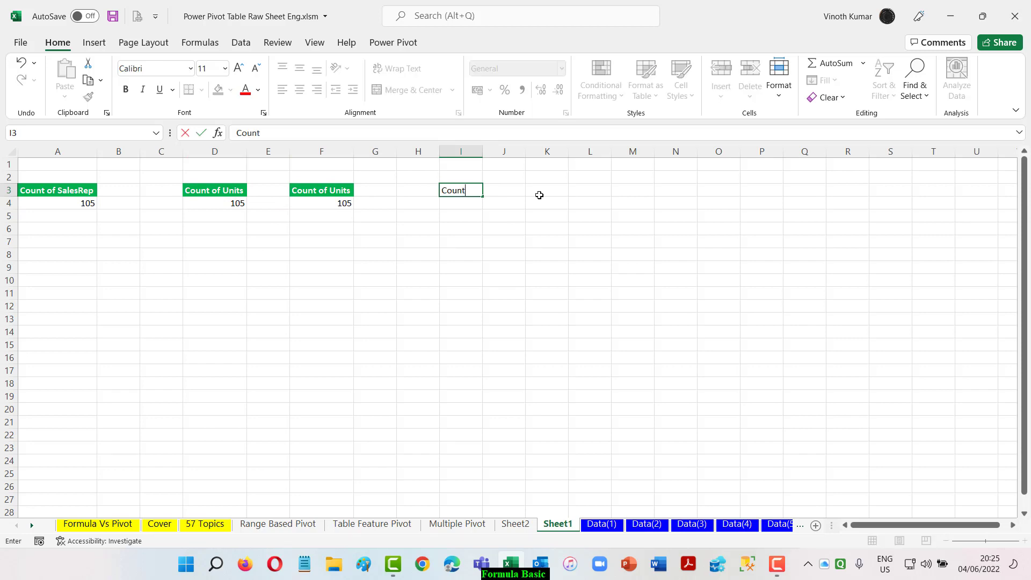
key(Return)
text(Cou)
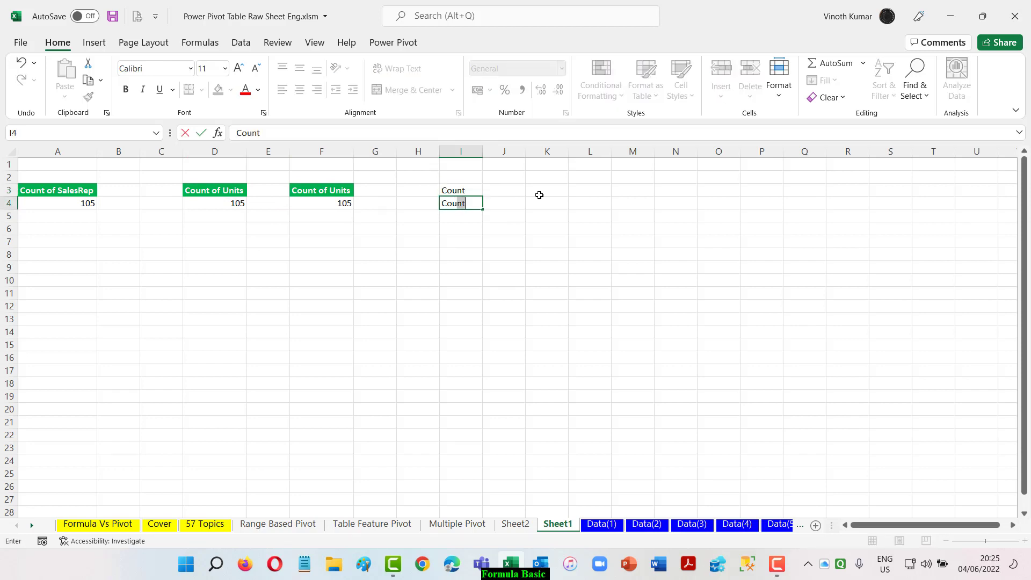
text(nta)
key(Return)
Step: Enter the sample values 1, 23, 2, 3, 4 and AA down column K in cells K3:K8
click(539, 195)
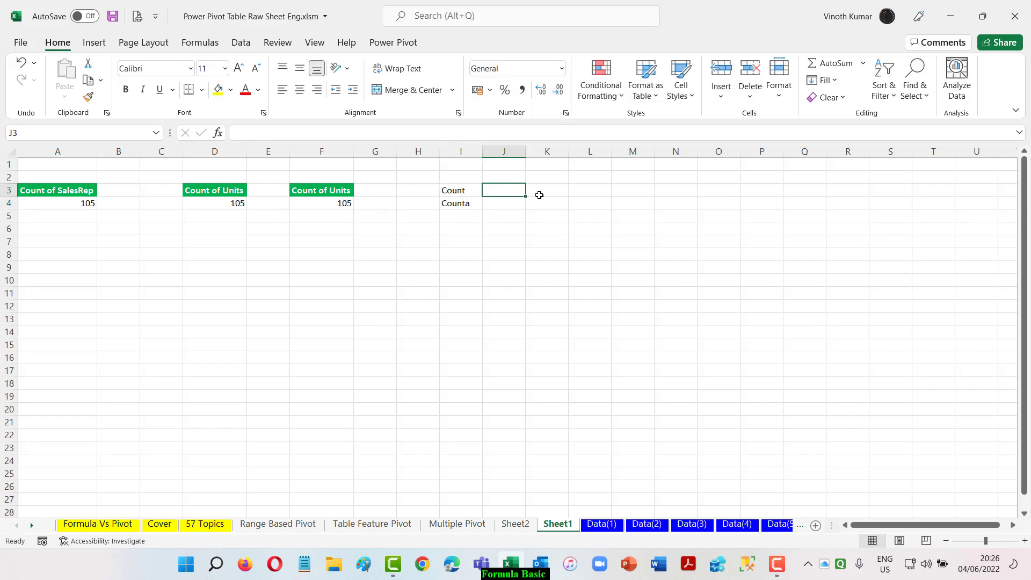
text(1)
key(Return)
text(23)
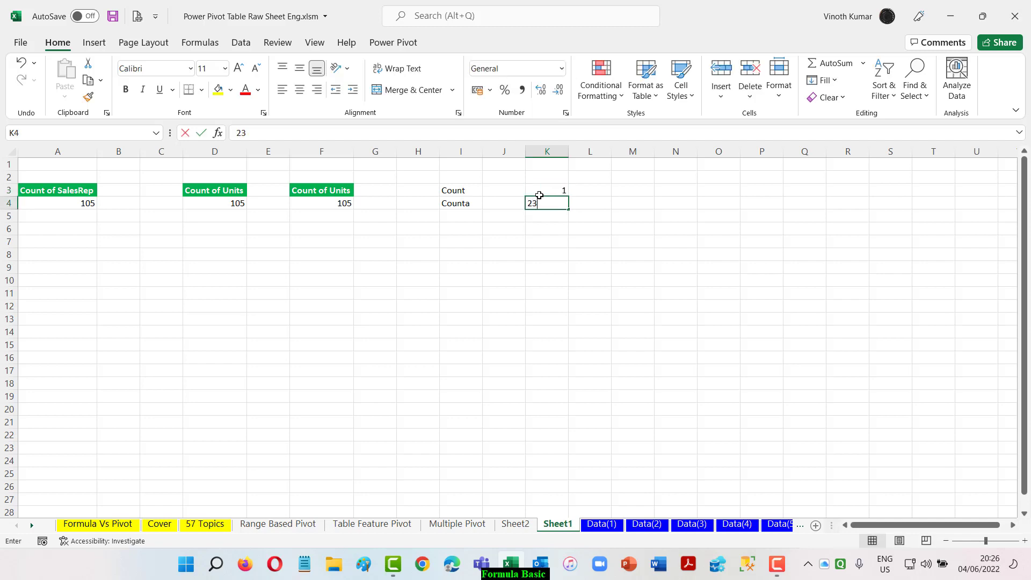
key(Return)
text(2)
key(Return)
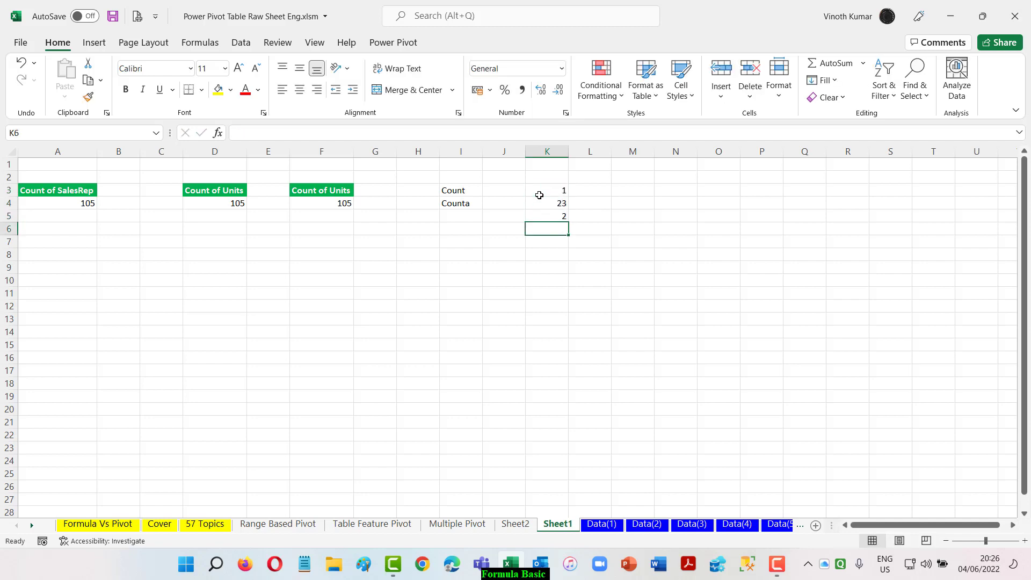
text(3)
key(Return)
text(4)
key(ctrl+Return)
key(Return)
text(AA)
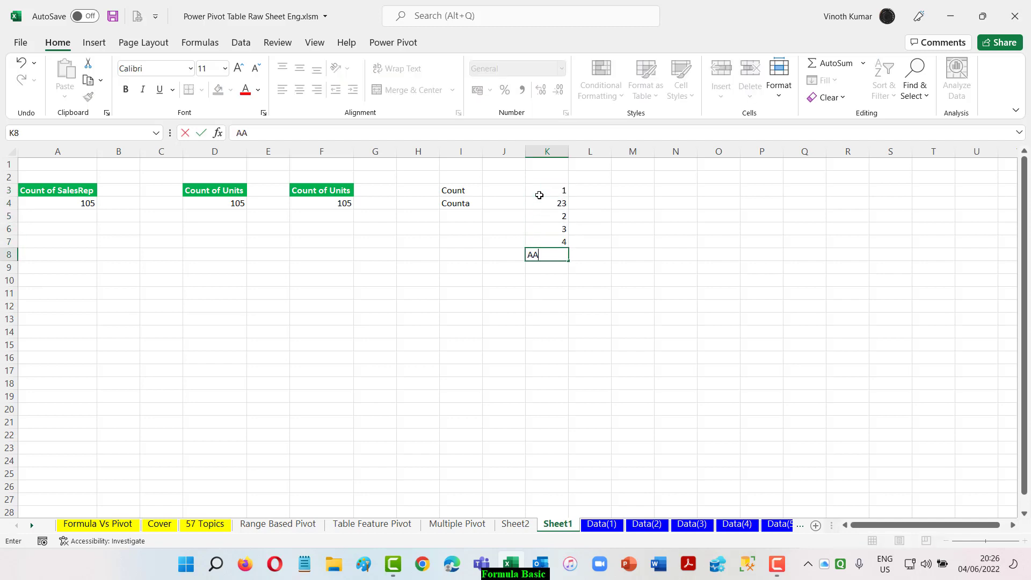
key(Return)
Step: Enter the formula =COUNT(K3:K8) in cell M3
key(Up)
key(Up)
key(Up)
key(Up)
key(Up)
key(Up)
key(Right)
key(Right)
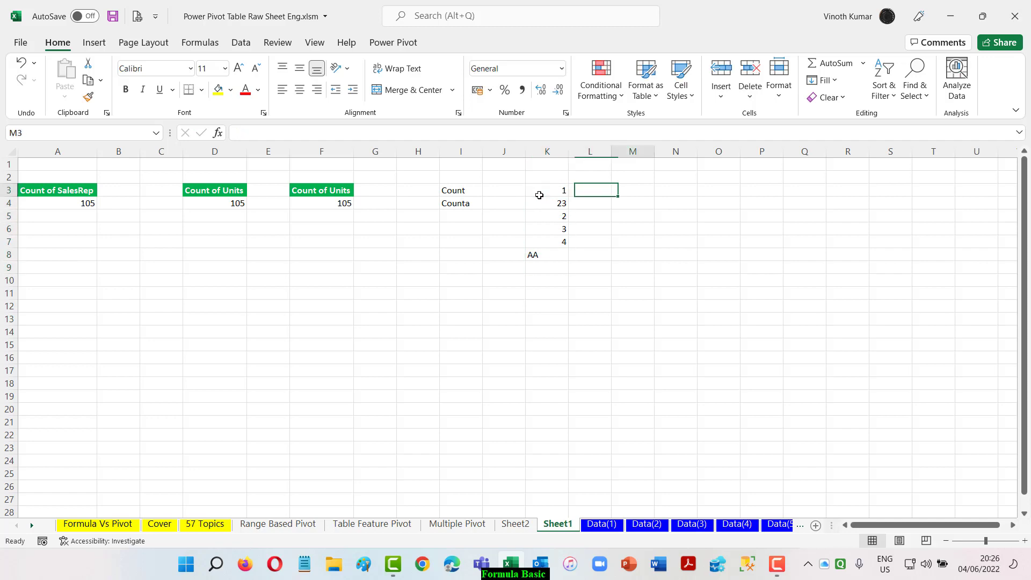
text(=count)
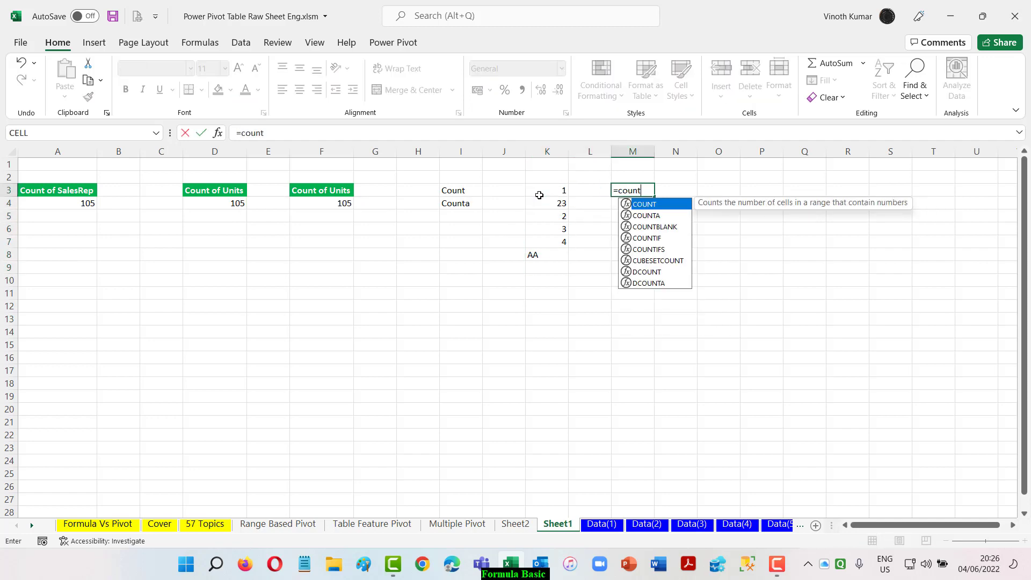
key(Tab)
key(Left)
key(Left)
key(ctrl+shift+Down)
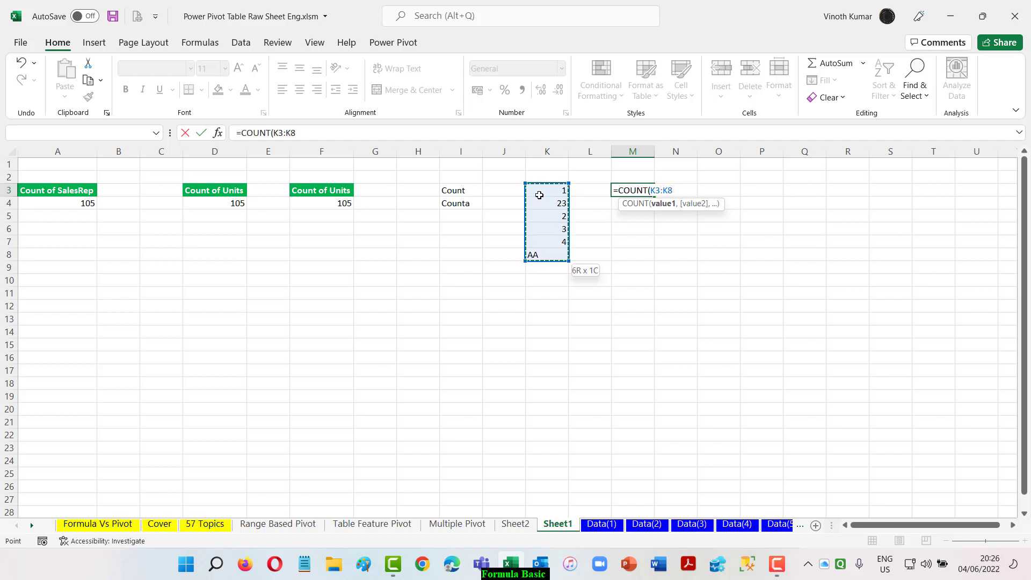
key(Return)
key(Up)
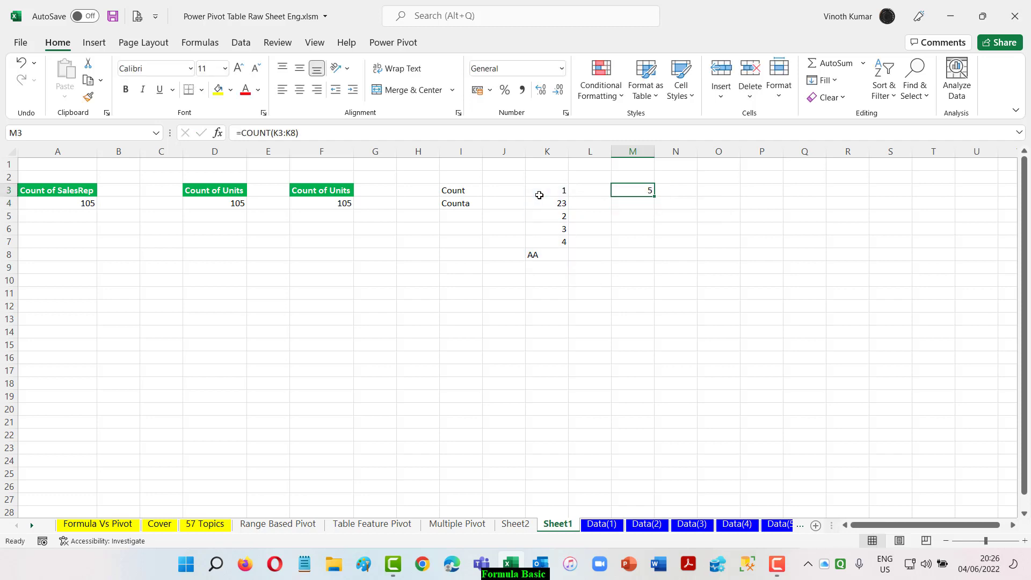
Step: Change the sample values in K4:K7 to 2, 3, 4 and 5
key(Left)
key(Left)
key(Down)
text(2)
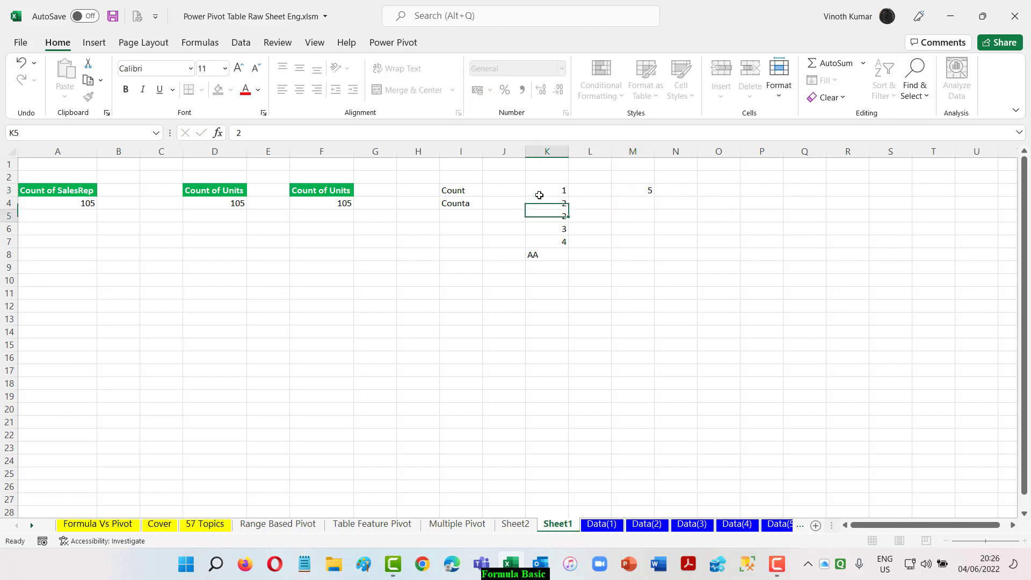
key(Return)
text(3)
key(Return)
text(4)
key(Return)
text(5)
key(Return)
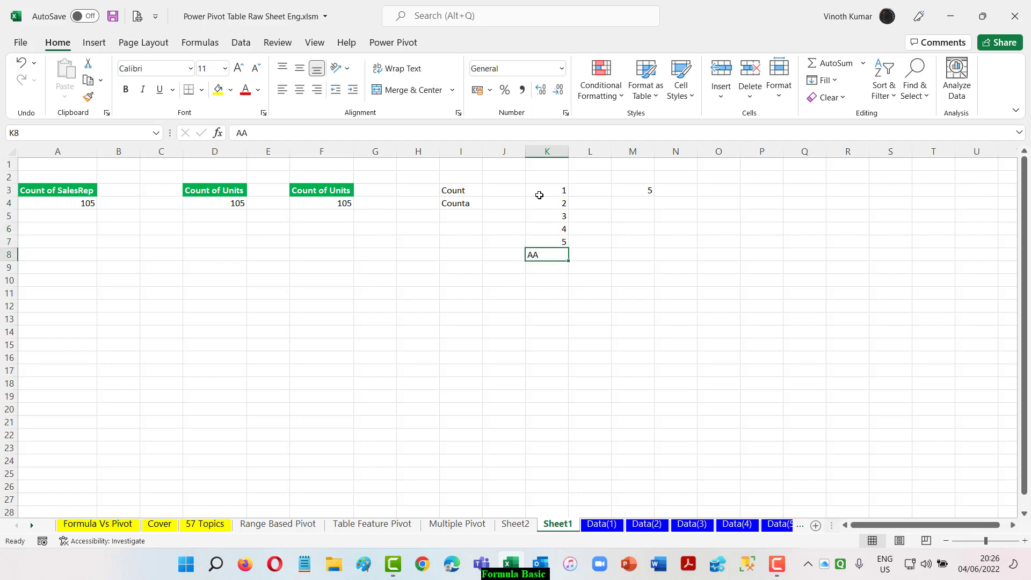
Step: Try a COUNT formula referring to M3 in cell O3 and inspect it
key(Up)
key(Up)
key(Up)
key(Up)
key(Up)
key(Right)
key(Right)
key(Right)
key(Right)
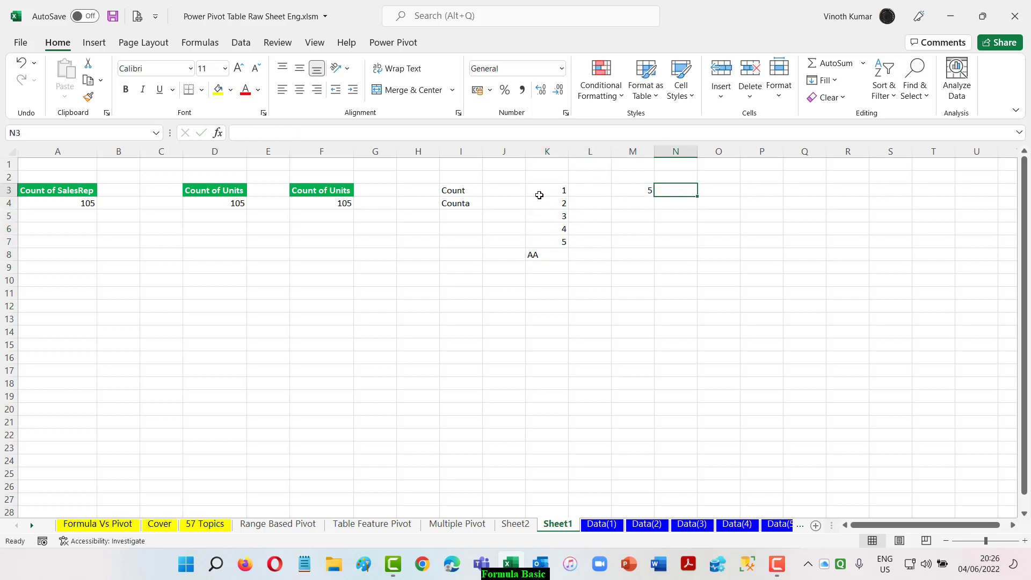
text(=count)
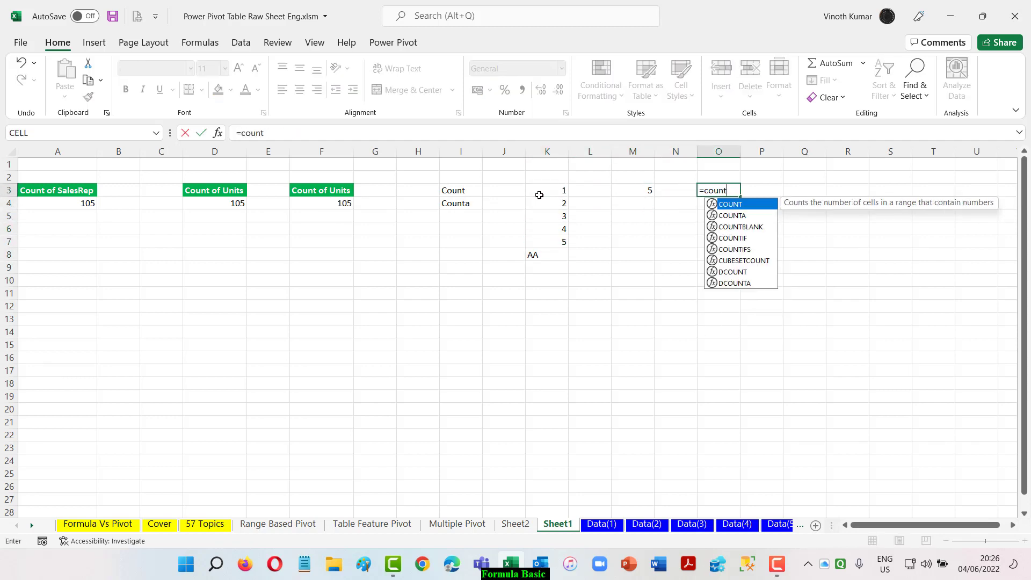
key(Tab)
key(Left)
key(Left)
key(Return)
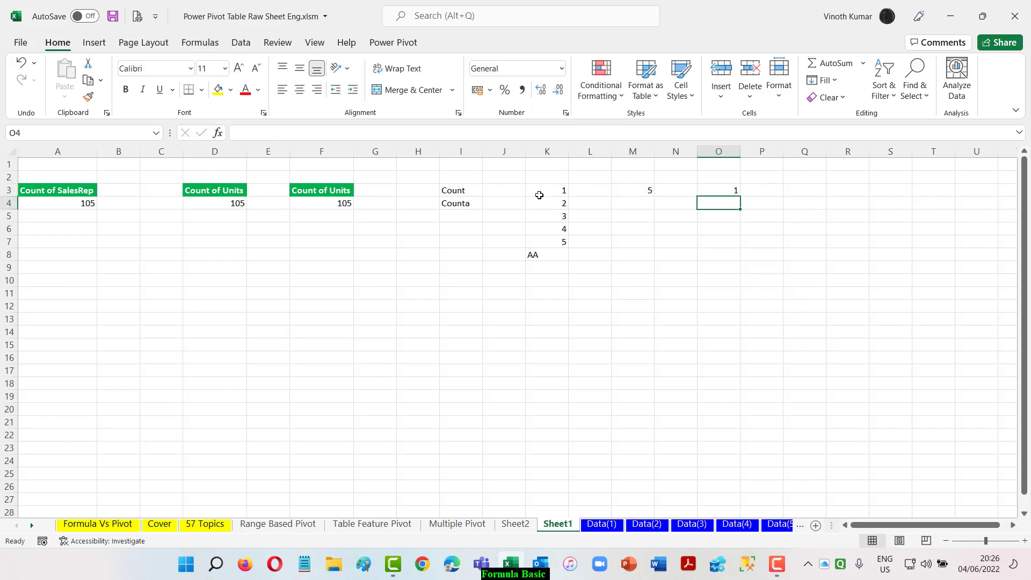
key(Up)
key(F2)
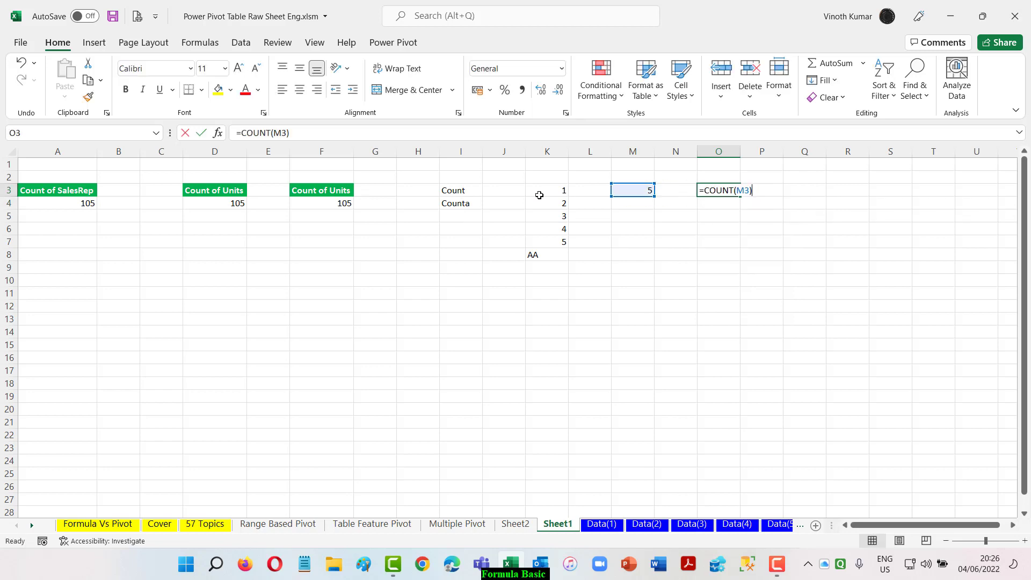
key(Escape)
Step: Enter =FORMULATEXT(M3) in cell O3 to display the COUNT formula as text
text(=form)
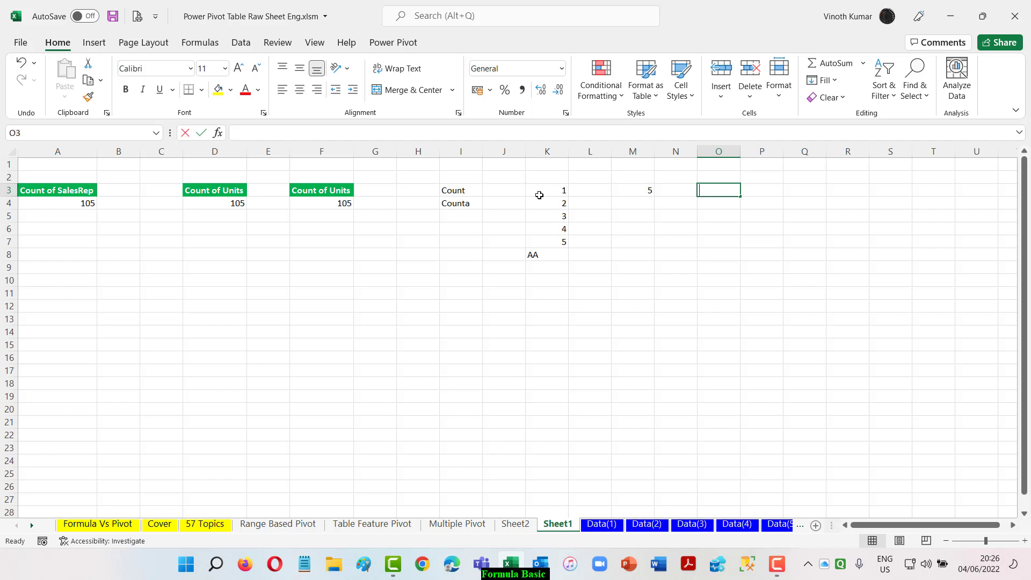
key(Tab)
key(Left)
key(Left)
key(Return)
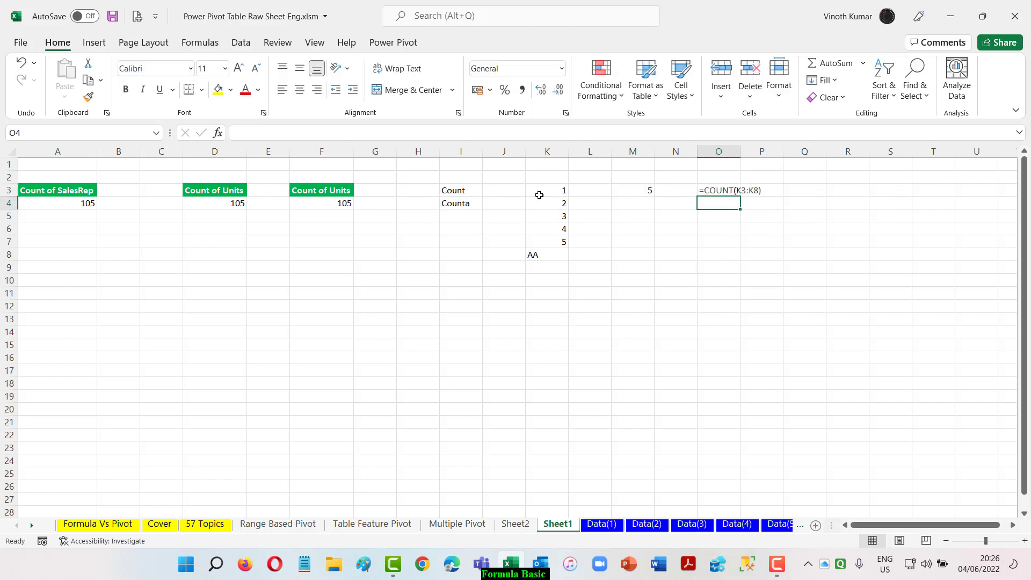
Step: Enter the formula =COUNTA(K3:K8) in cell M4
key(Left)
key(Left)
text(=cout)
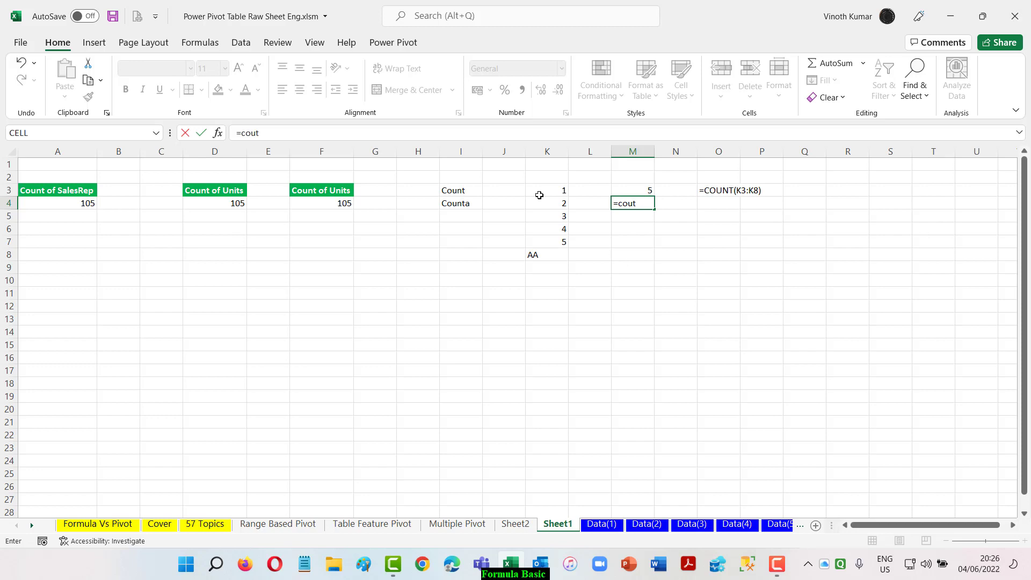
key(BackSpace)
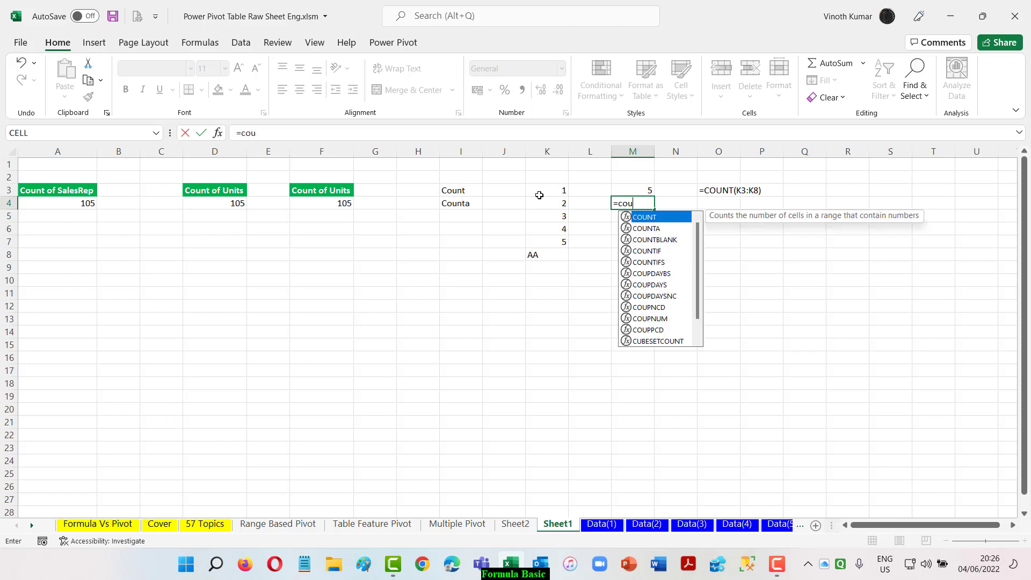
text(nt)
key(Down)
key(Tab)
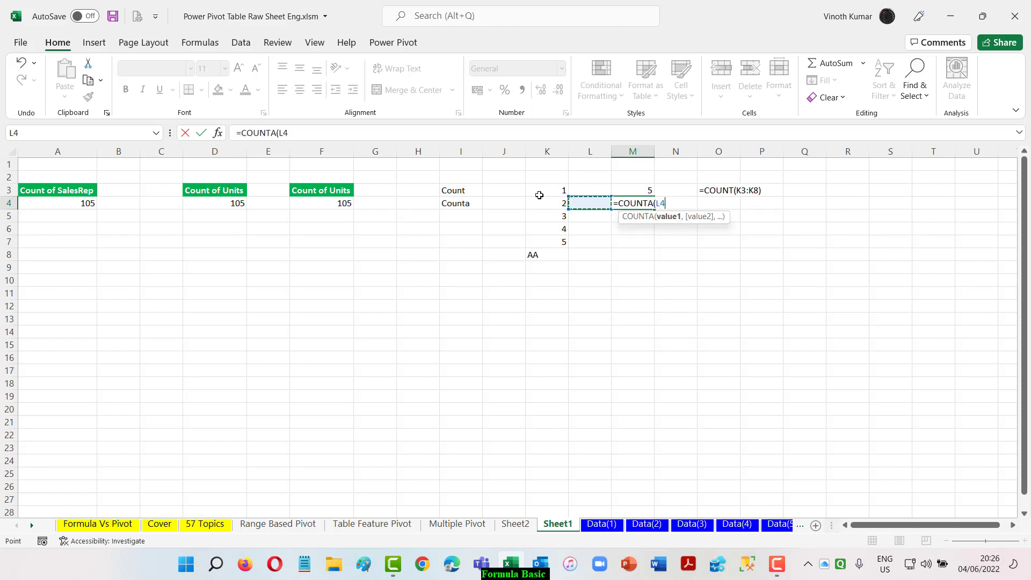
click(539, 195)
key(ctrl+shift+Down)
key(Return)
key(Up)
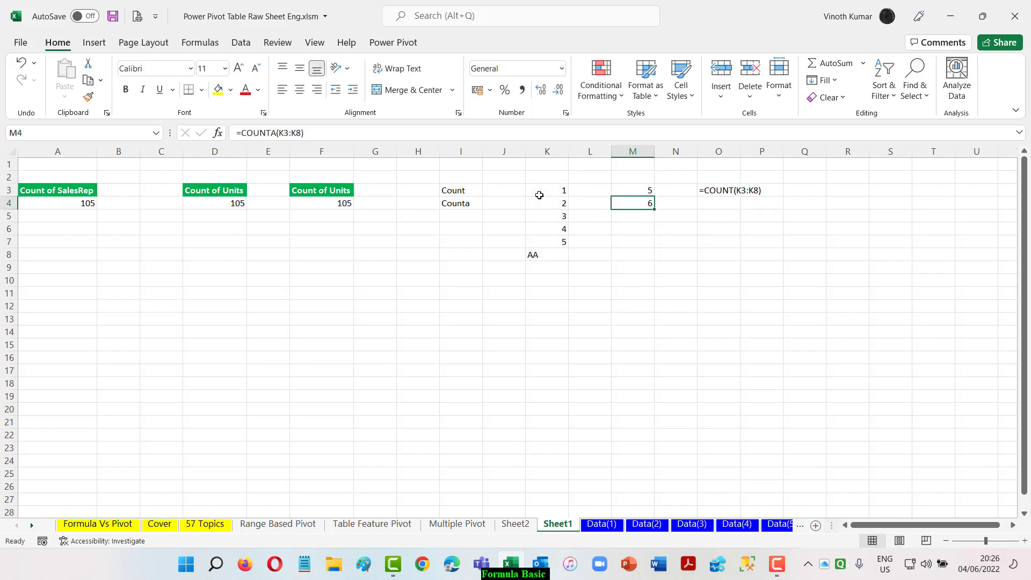
Step: Fill the FORMULATEXT formula from O3 down to O4 and autofit the width of column O
key(Right)
key(Right)
key(Up)
key(shift+Down)
key(ctrl+d)
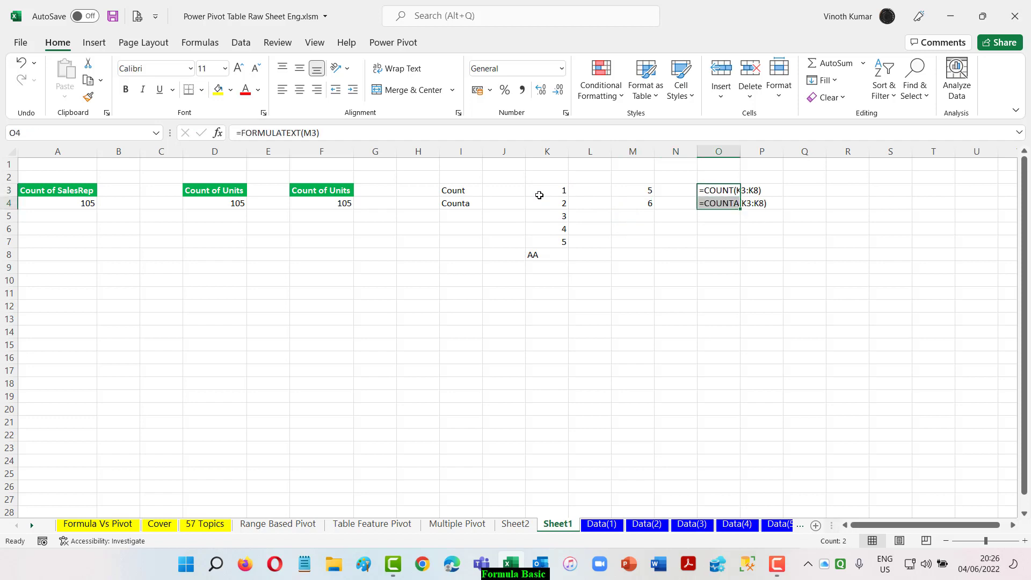
key(alt+o)
key(c)
key(a)
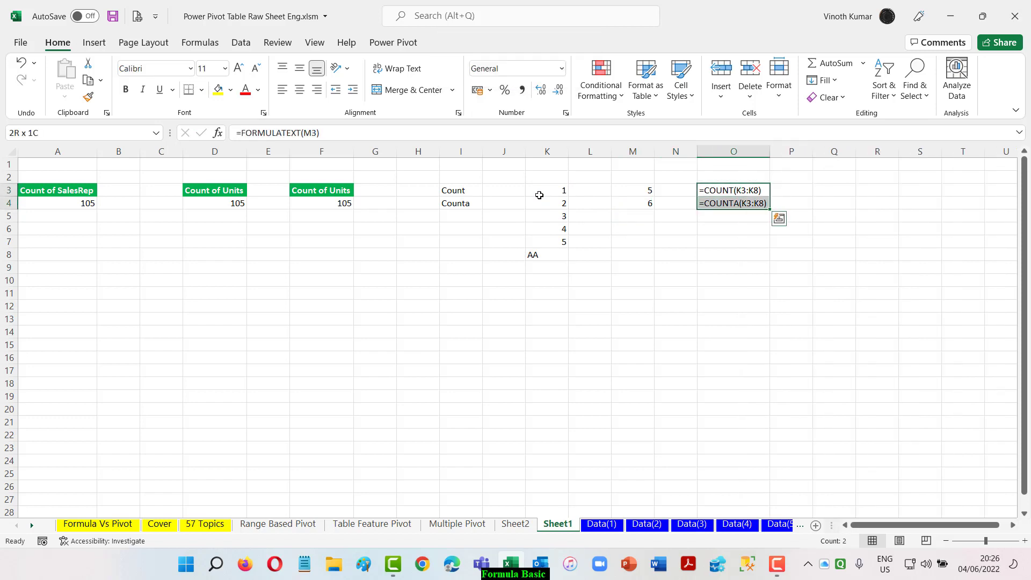
click(760, 306)
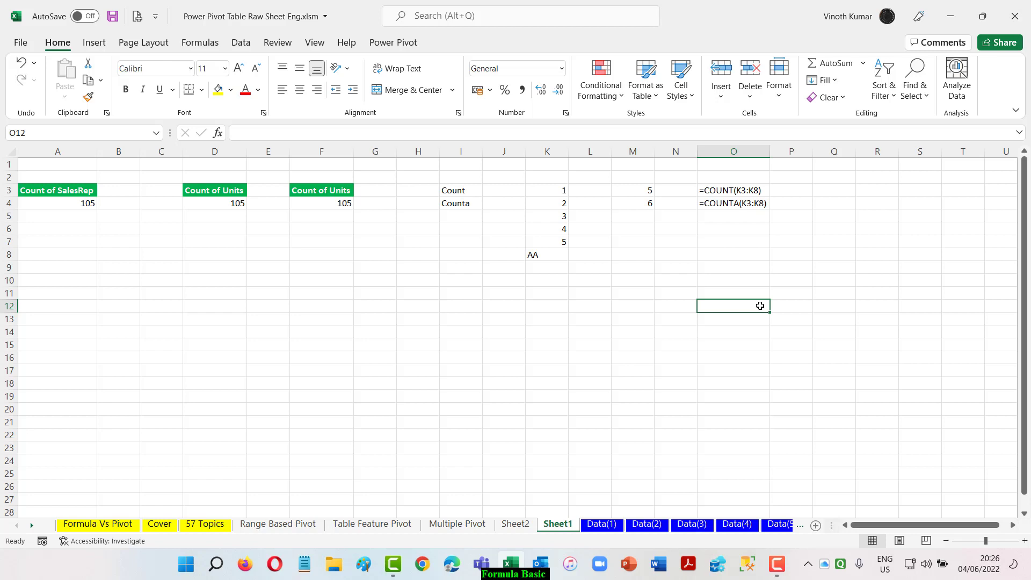
Step: Open the 57 Topics sheet and select the topic Mixed Data Defaults to Count
click(86, 194)
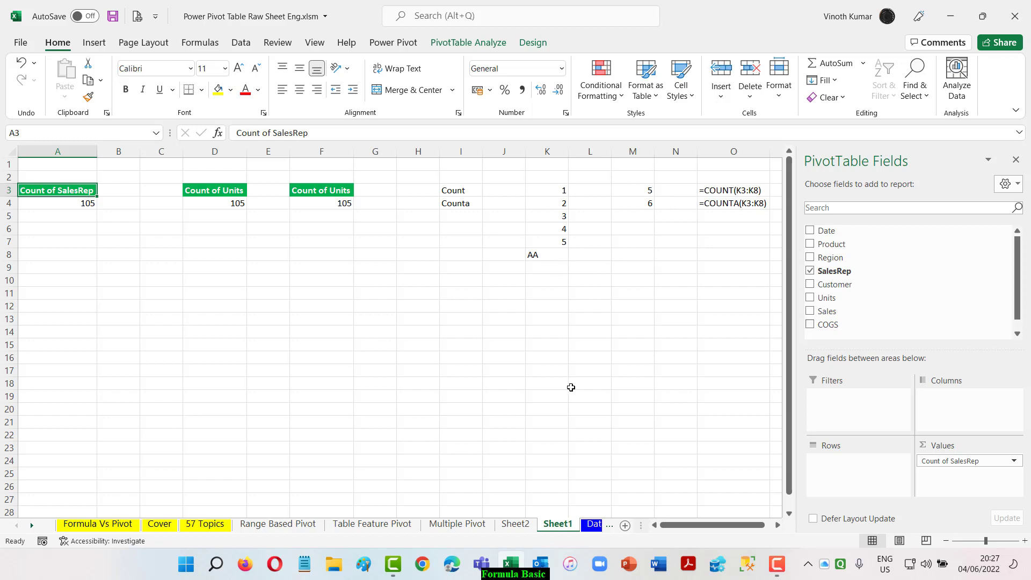
click(713, 283)
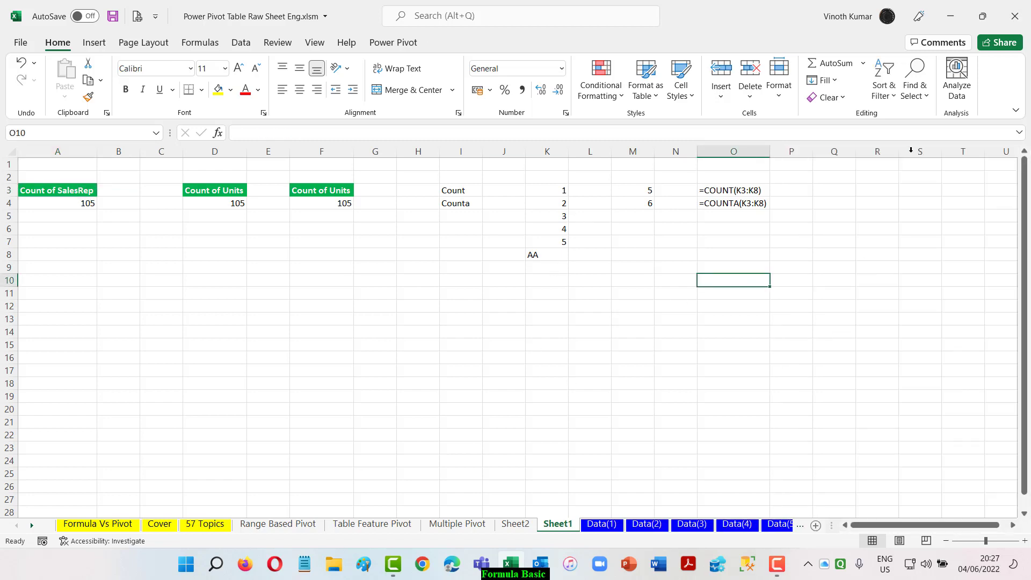
click(209, 525)
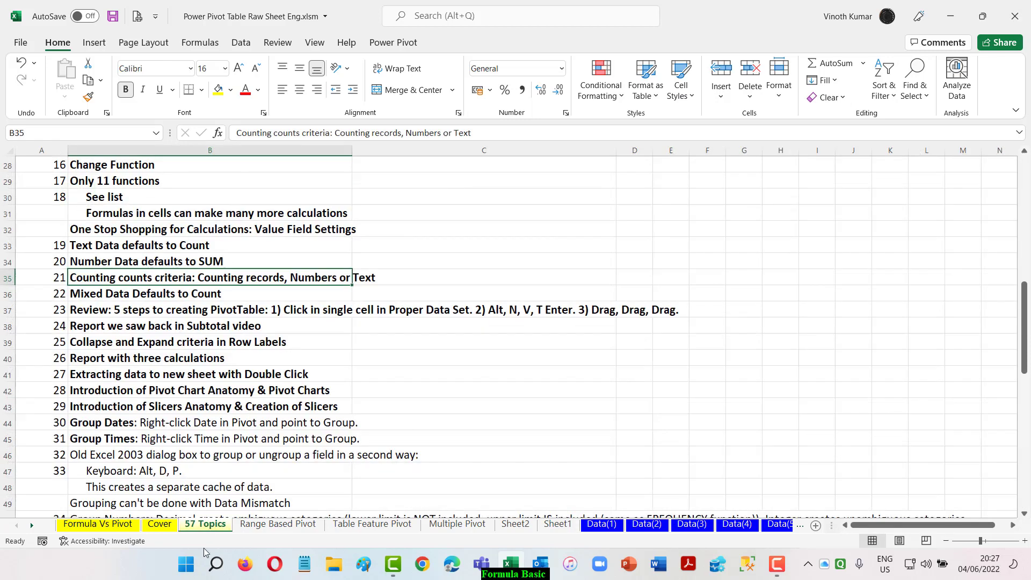
click(124, 297)
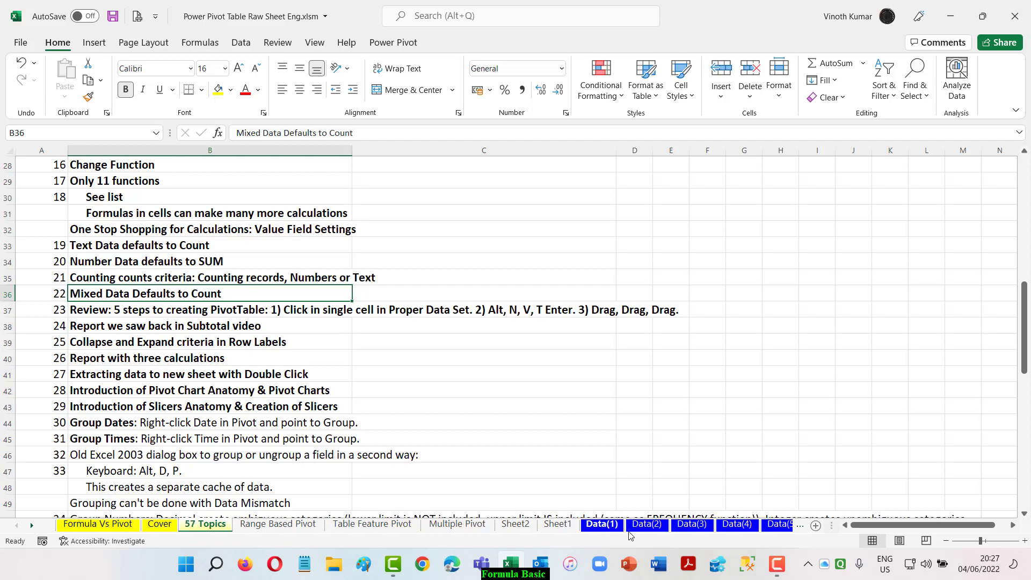
Step: Create a PivotTable on a new worksheet from the Data(2) range T11:AA23 and add the Date field to its rows
click(644, 525)
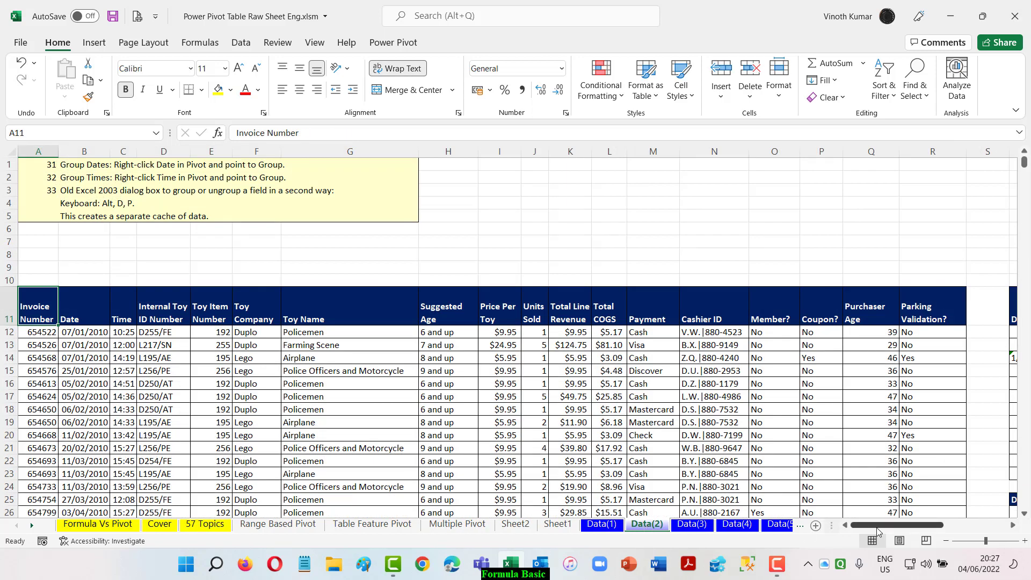
drag(874, 526, 934, 527)
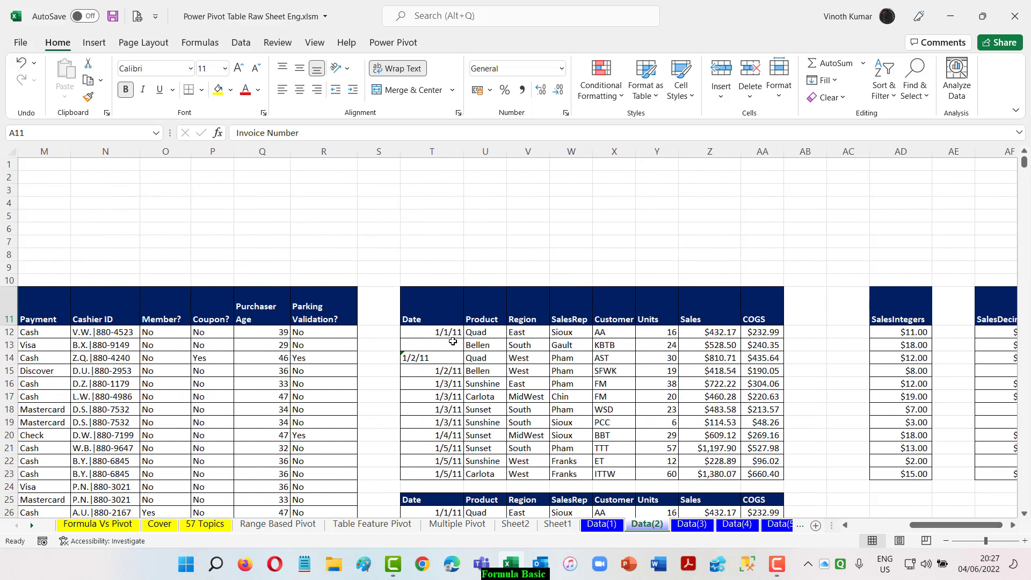
drag(445, 331, 445, 461)
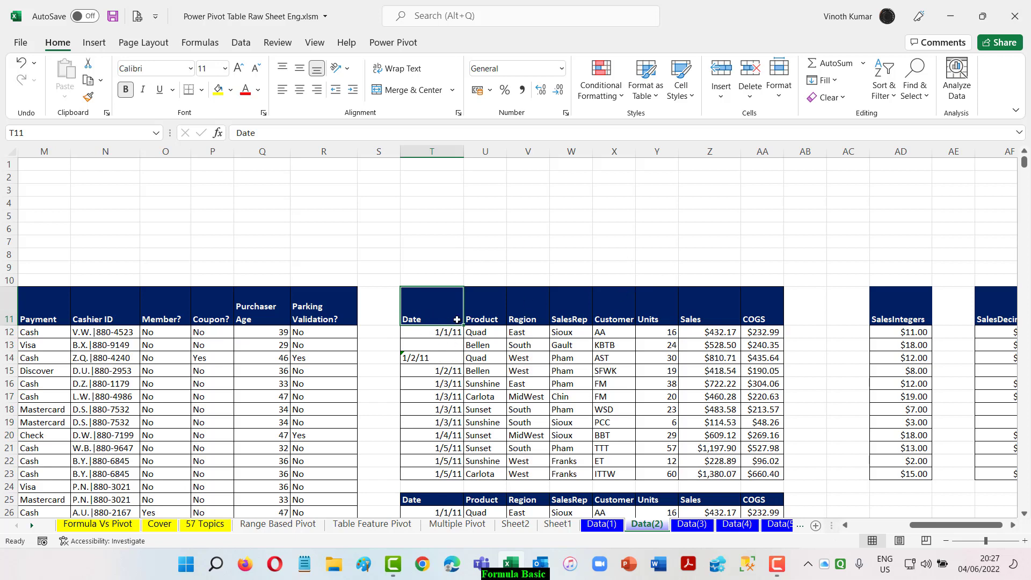
click(94, 42)
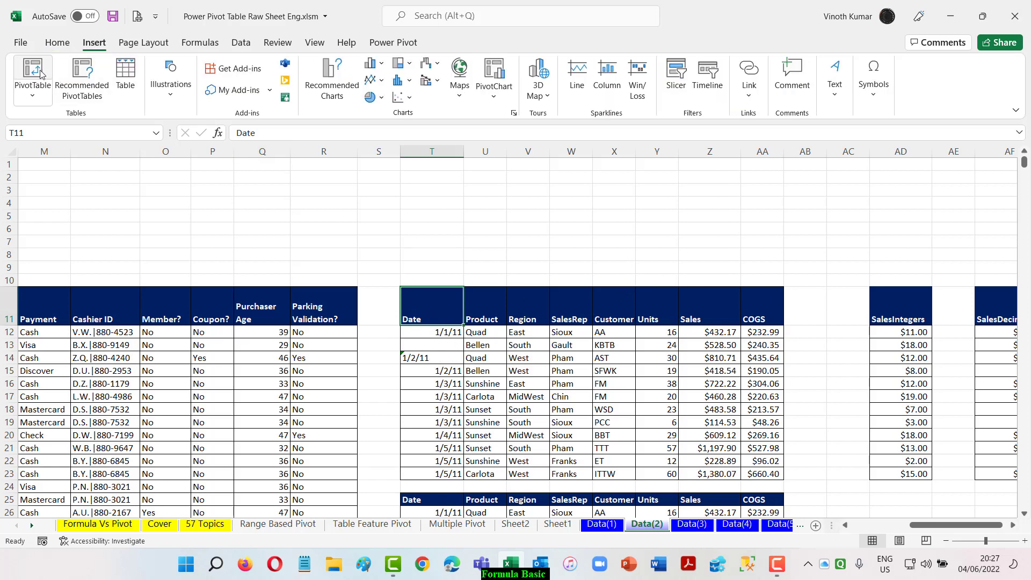
click(33, 70)
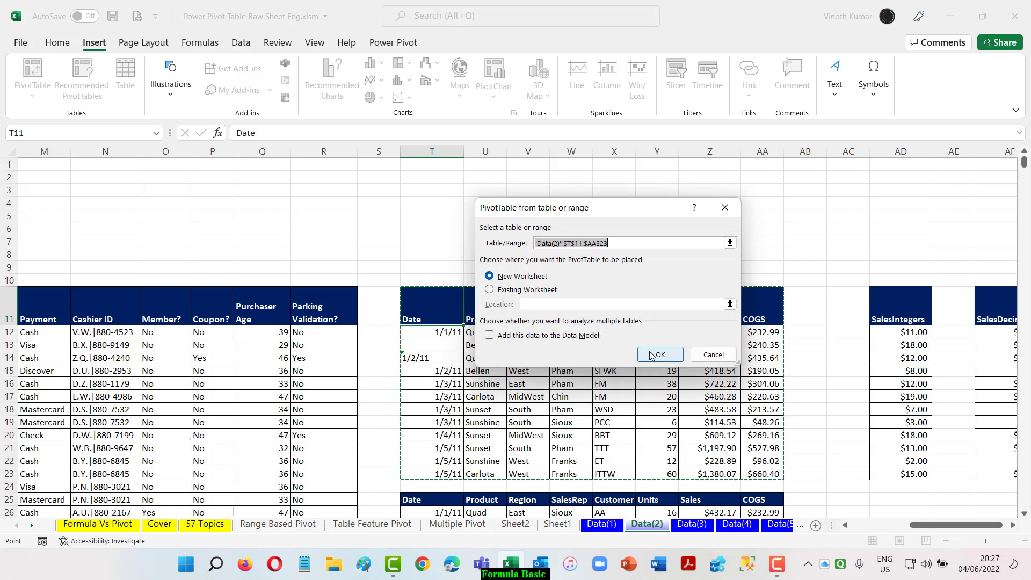
click(652, 356)
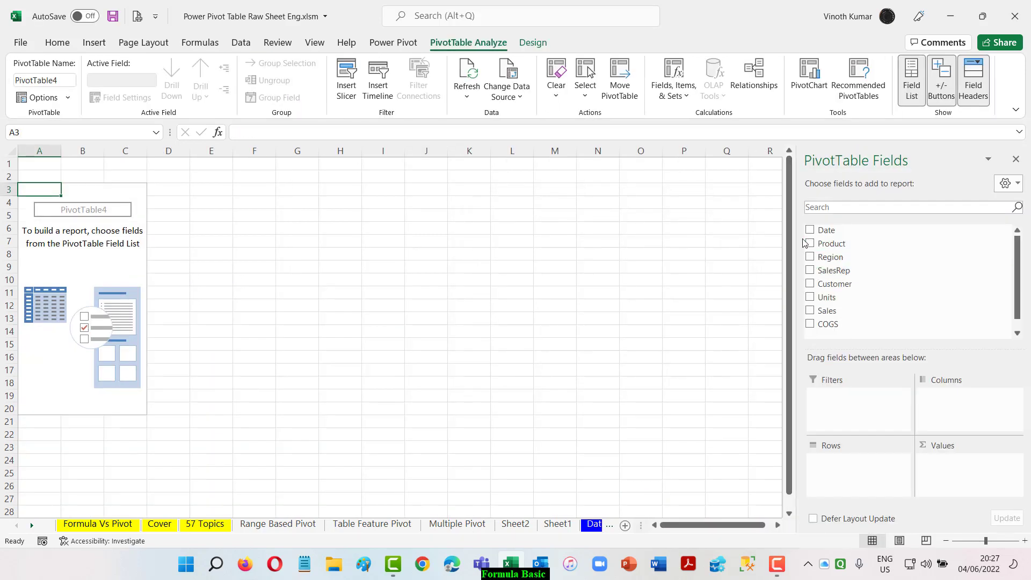
click(810, 231)
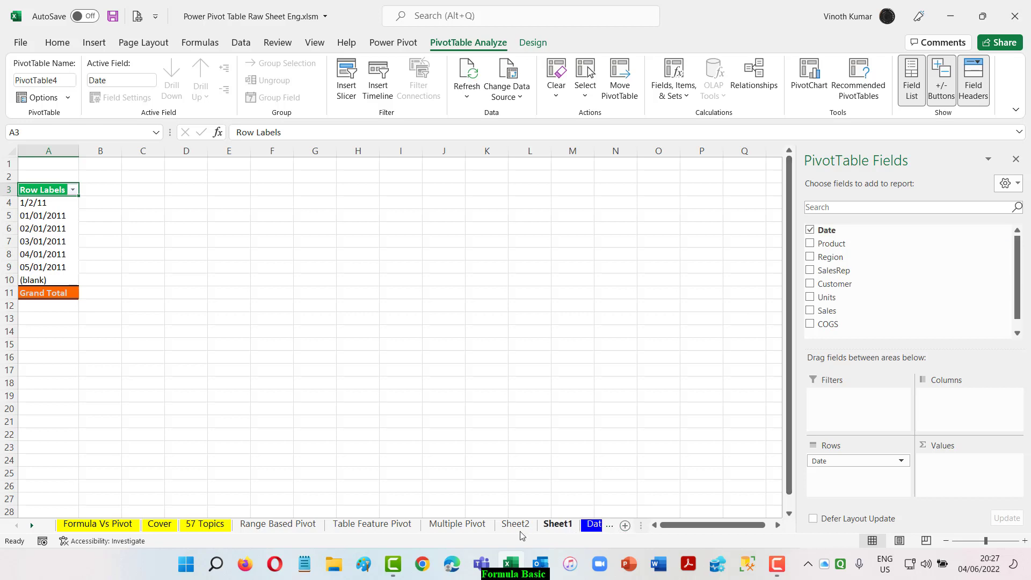
Step: Open the Data(2) sheet and select the blank Date cell T13
drag(642, 528, 773, 528)
click(698, 525)
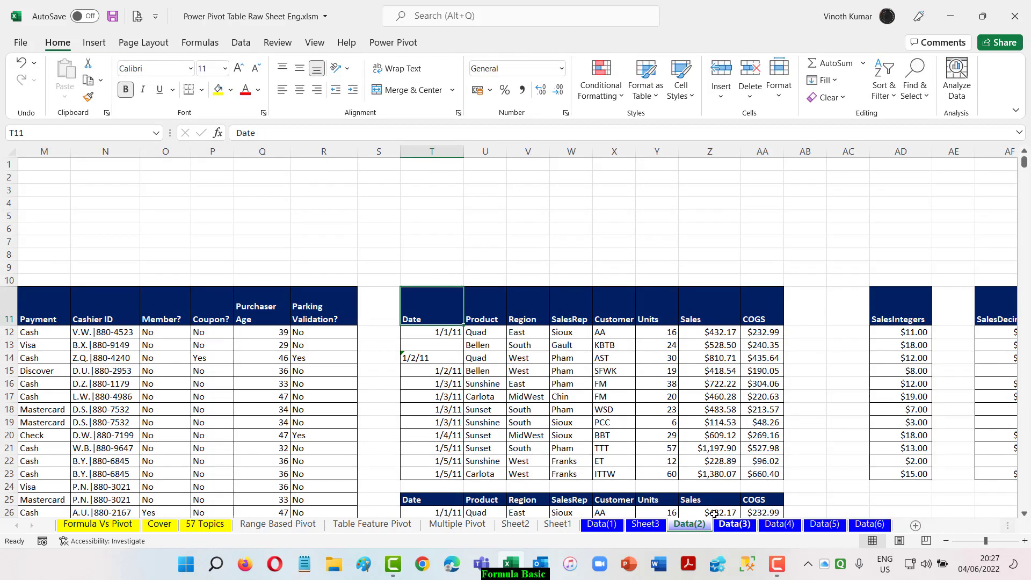
click(440, 346)
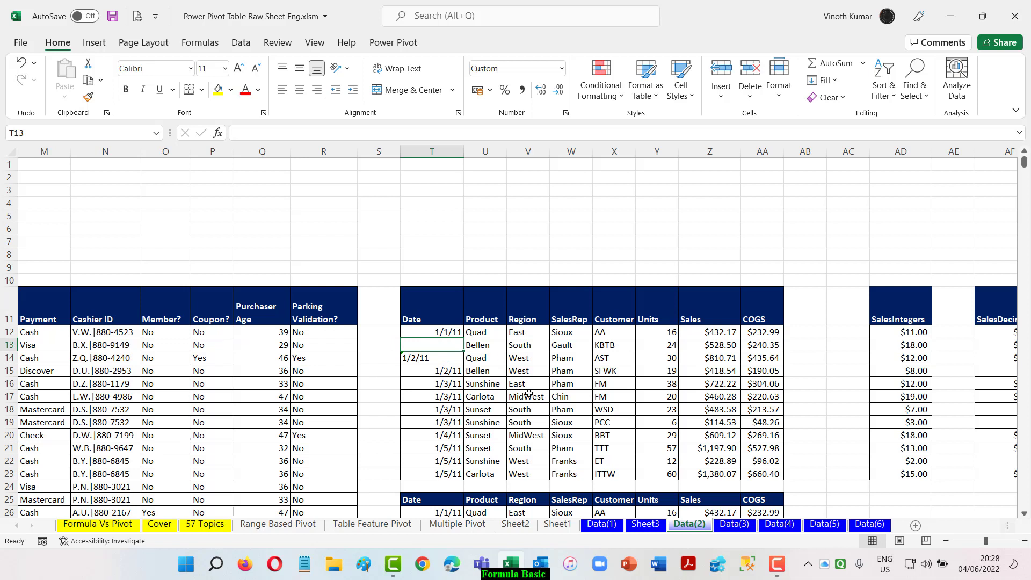
Step: Try converting the text date in cell T14 to a 20XX year and to a 19XX year, undoing each conversion
click(436, 358)
click(386, 361)
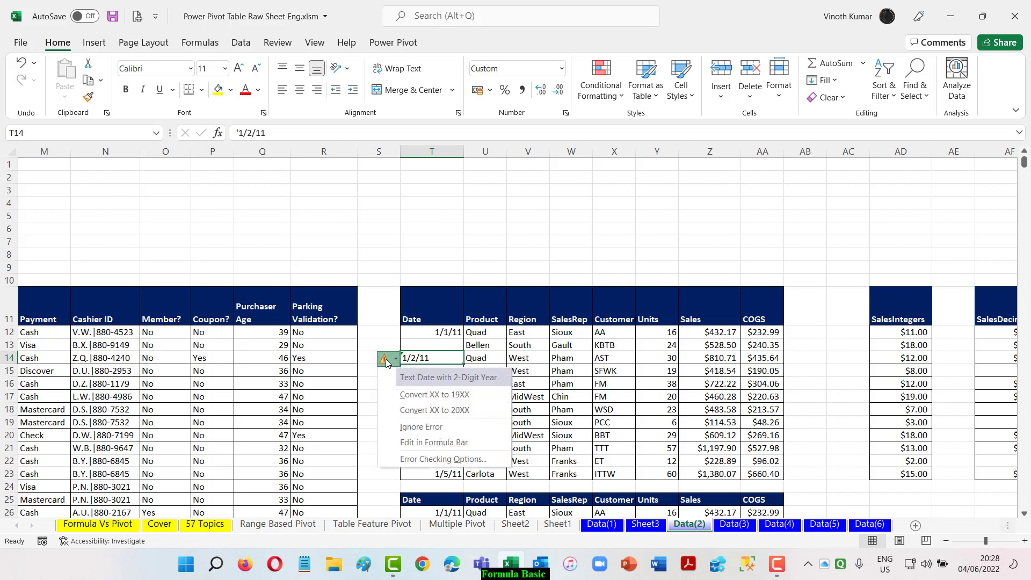
click(414, 410)
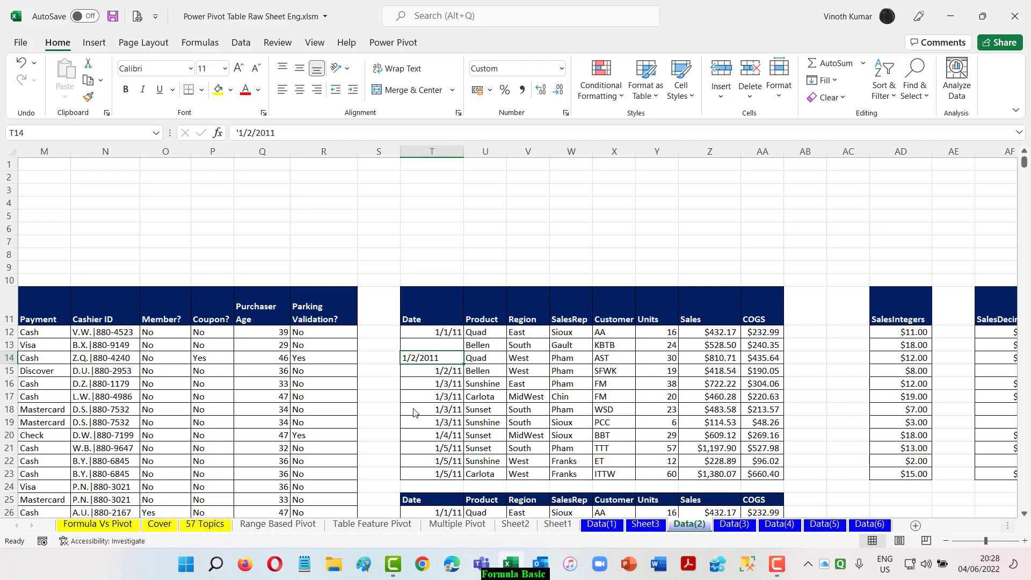
key(ctrl+z)
click(386, 359)
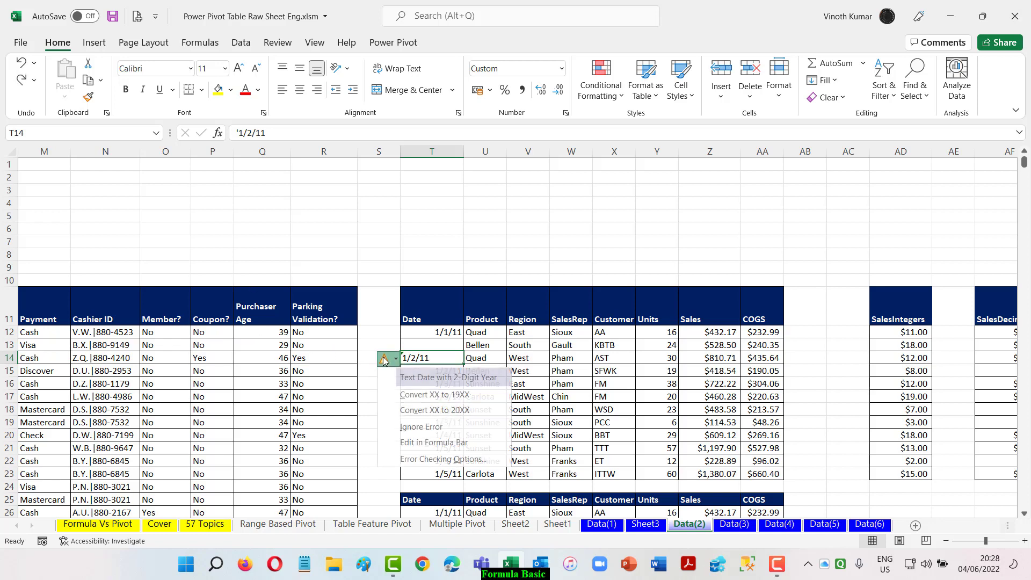
click(433, 400)
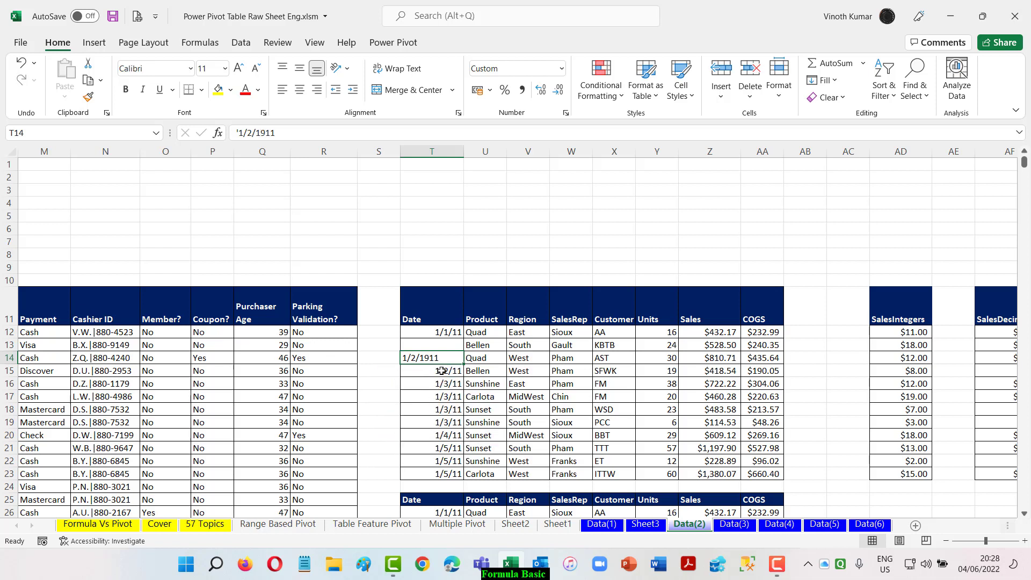
key(ctrl+z)
Step: Replace the text date in cell T14 with the real date 01/02/2011
key(Delete)
text(1-1)
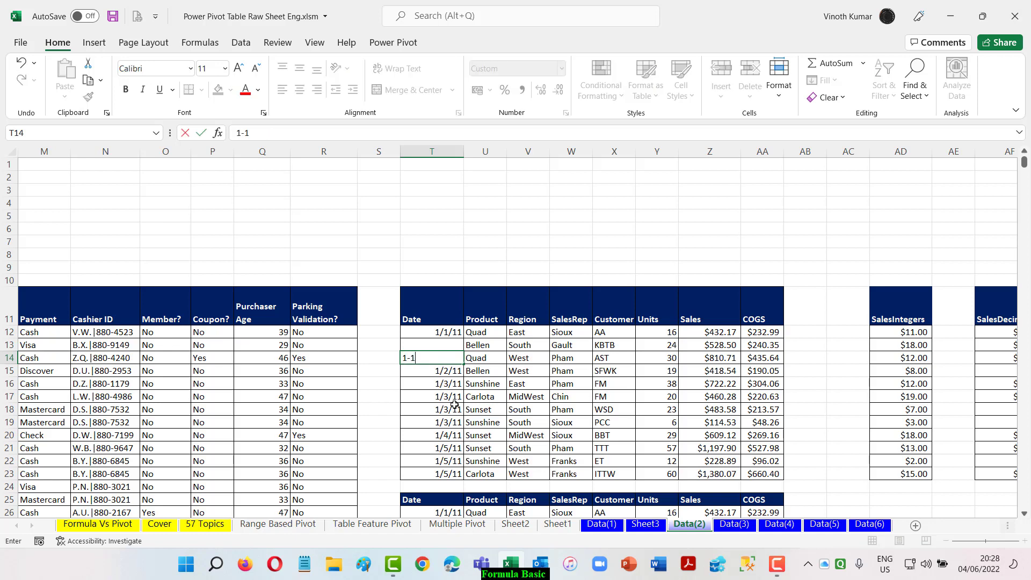
text(-11)
key(ctrl+Return)
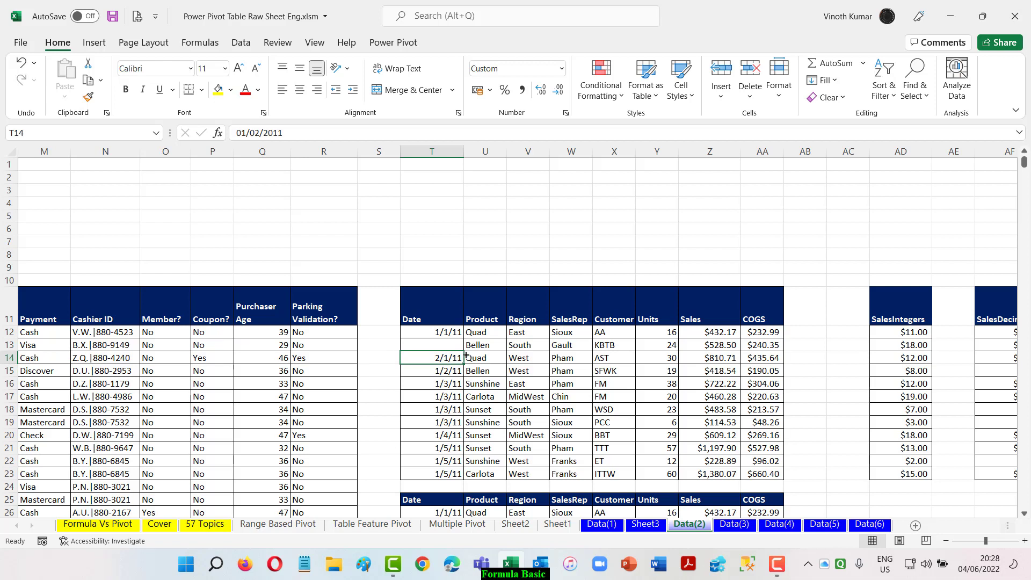
Step: Fill the date from cell T12 down into the blank cell T13
drag(440, 331, 441, 345)
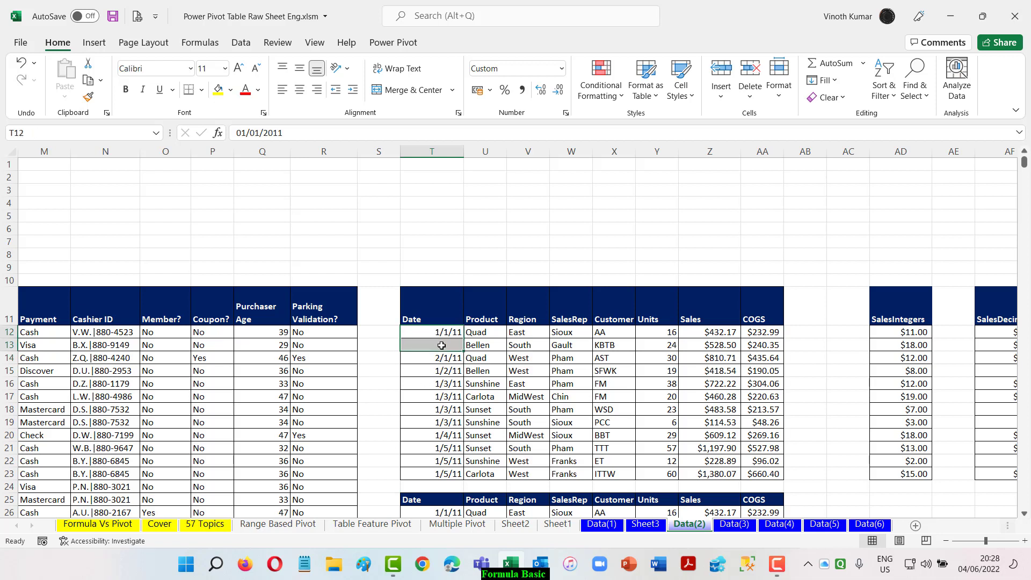
key(ctrl+d)
click(443, 310)
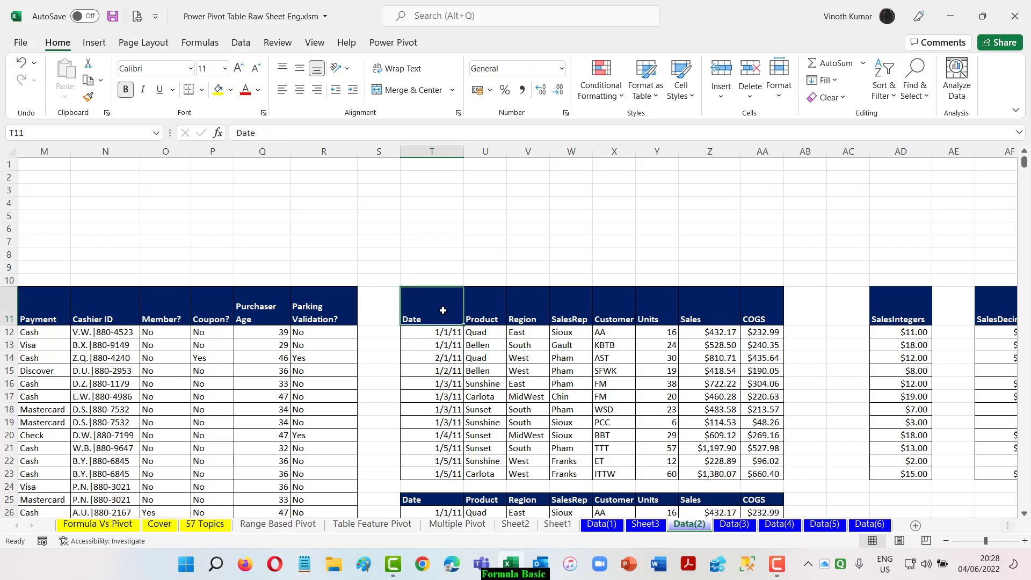
Step: Refresh the Date PivotTable on Sheet3
click(645, 524)
click(53, 204)
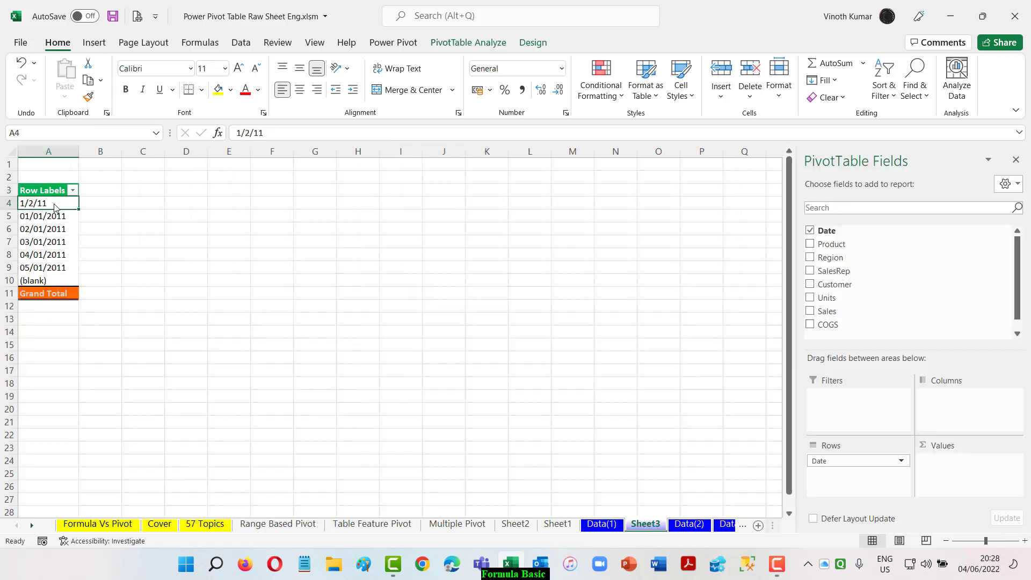
right_click(53, 203)
click(83, 253)
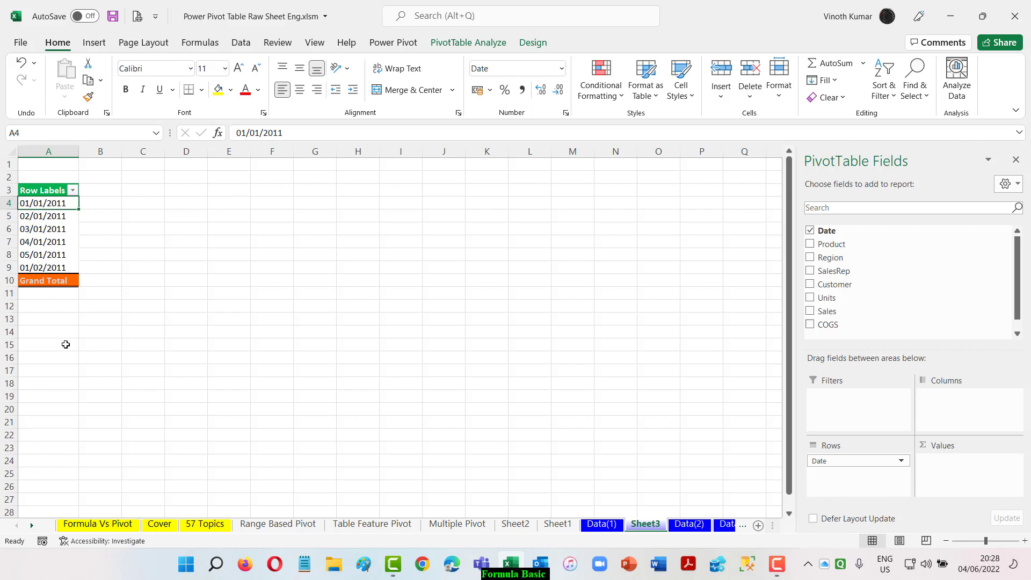
Step: Return to the 57 Topics sheet and select the topic Report with three calculations
click(204, 524)
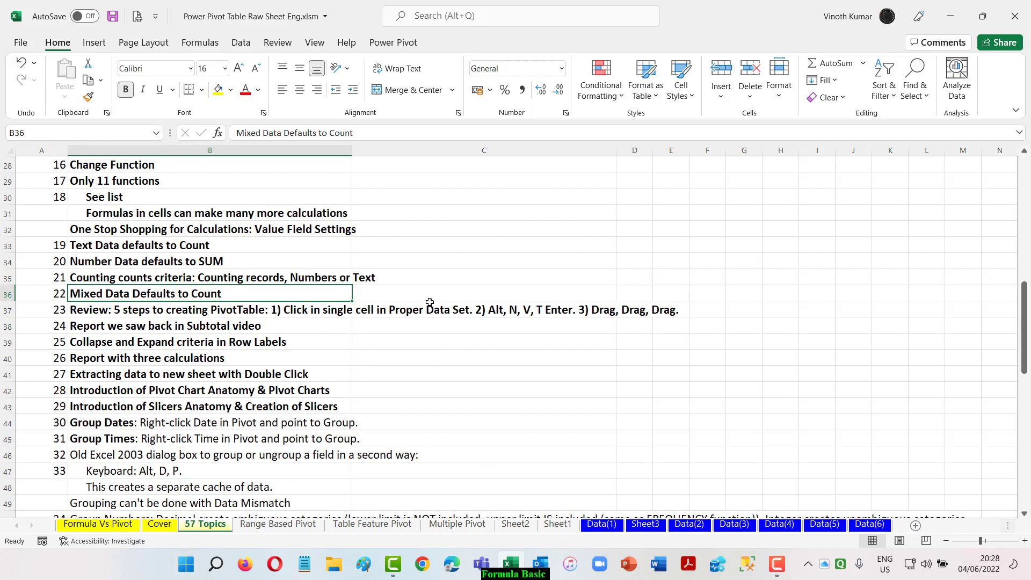
click(690, 524)
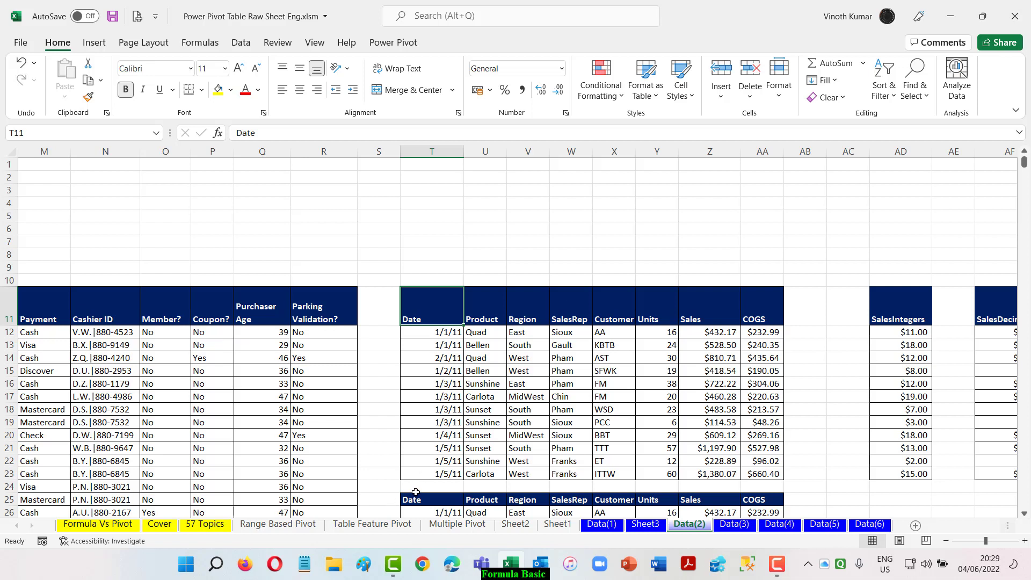
click(218, 525)
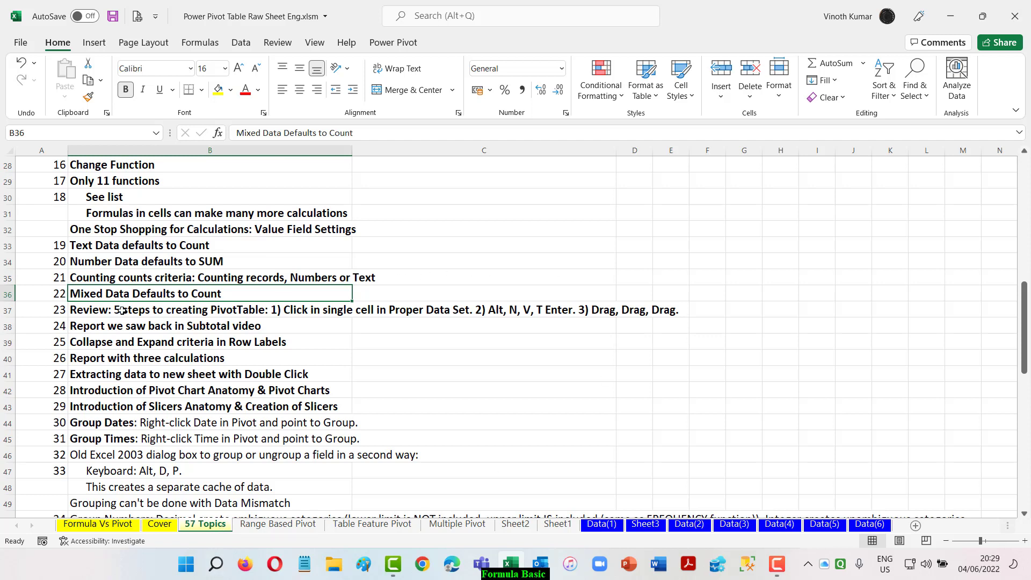
click(133, 360)
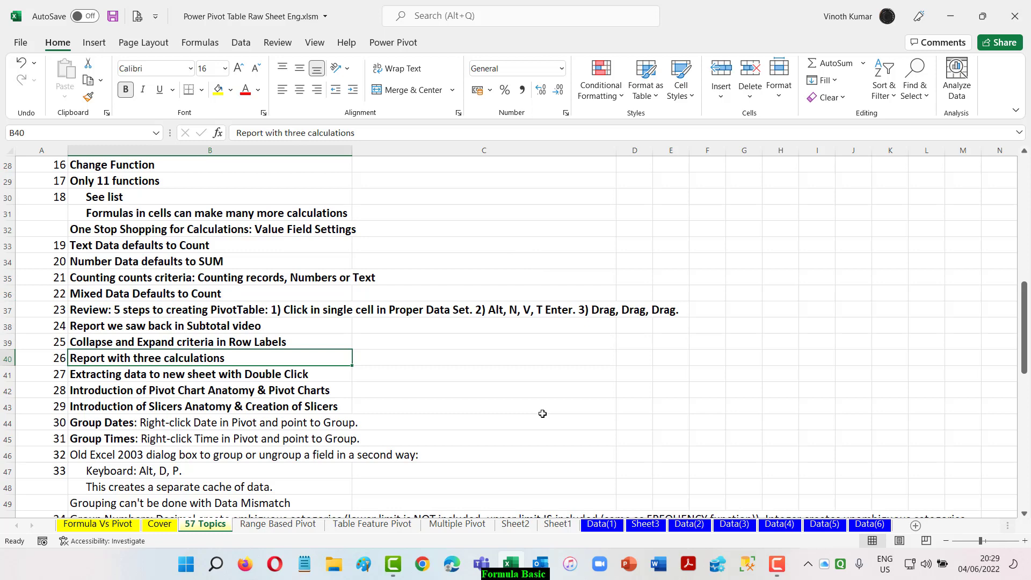
Step: Create a PivotTable on a new worksheet from the Data(1) range A43:H148
click(690, 524)
click(602, 524)
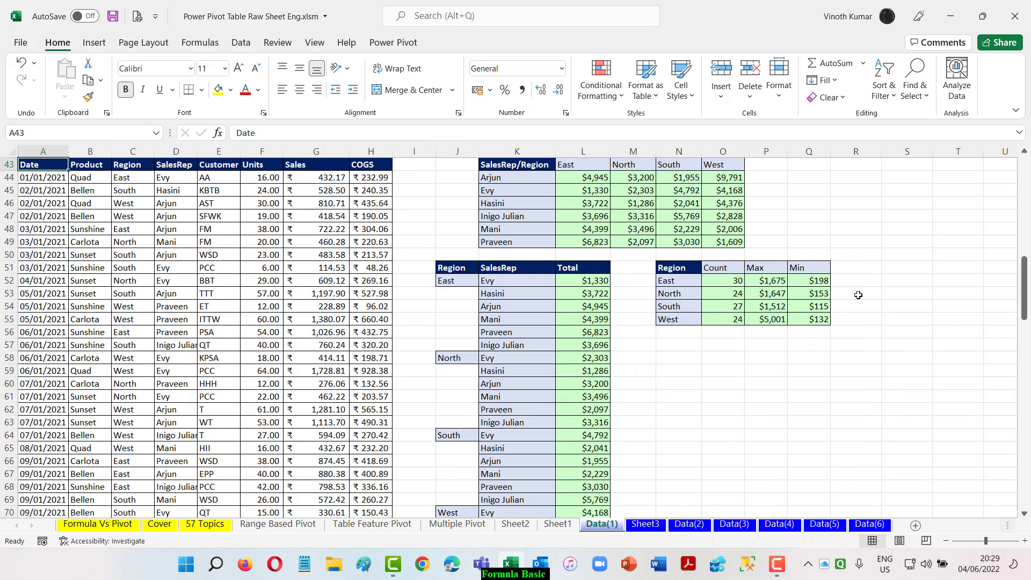
click(102, 47)
click(32, 81)
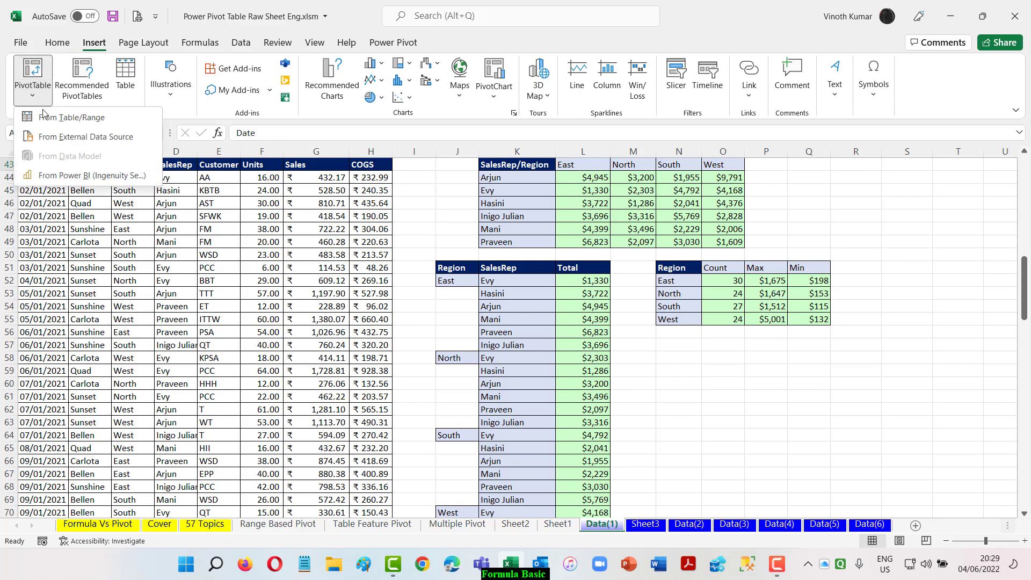
click(49, 118)
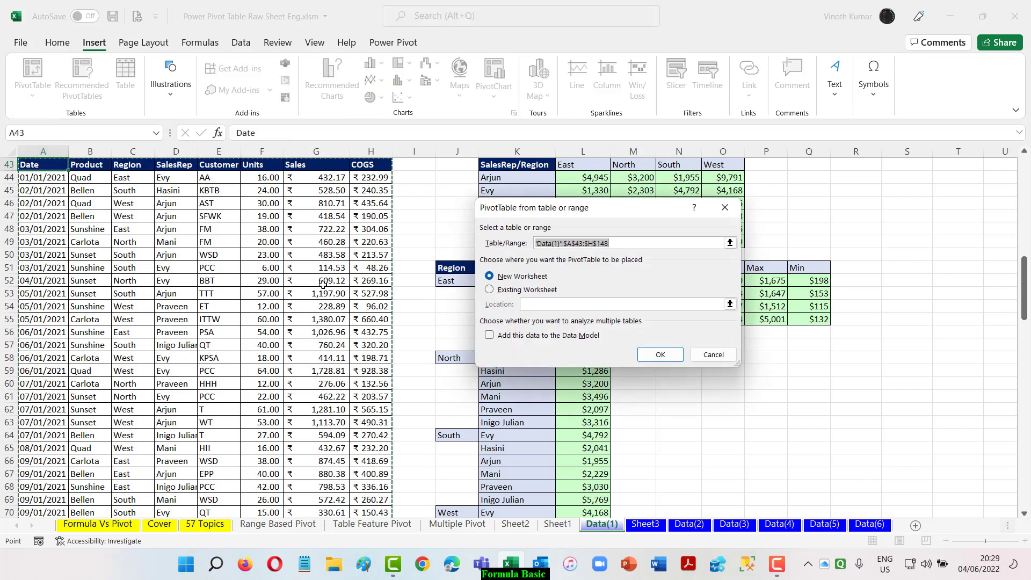
click(667, 359)
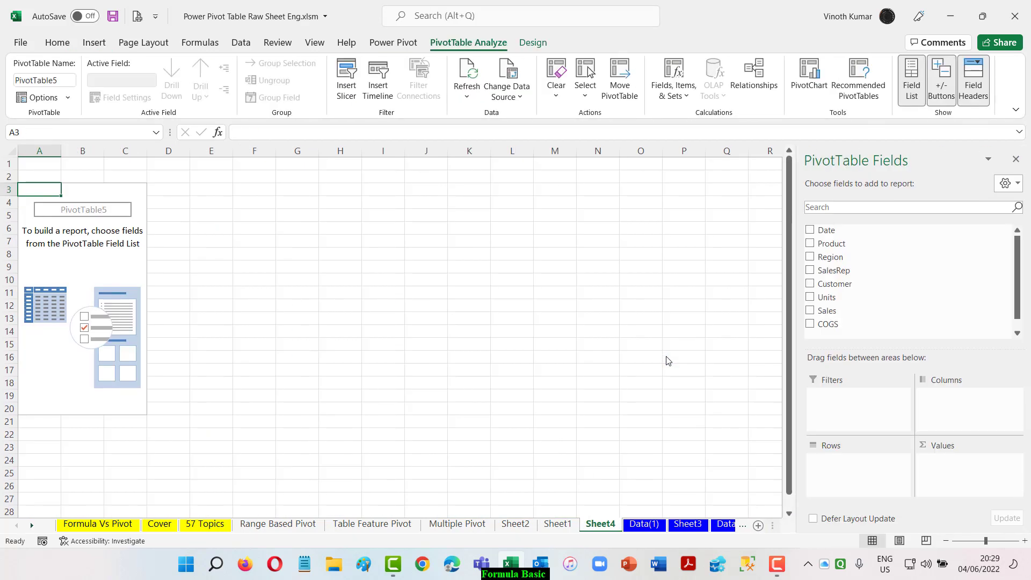
Step: Add the Region field to the rows of the Sheet4 PivotTable and apply the style with a red header and dark blue total row
click(564, 526)
click(605, 528)
click(644, 527)
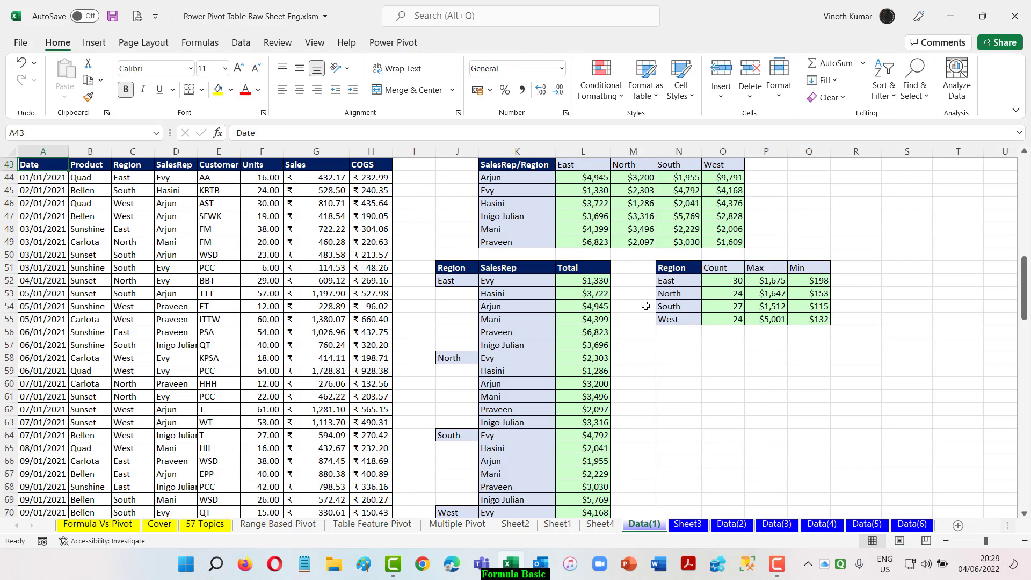
click(599, 524)
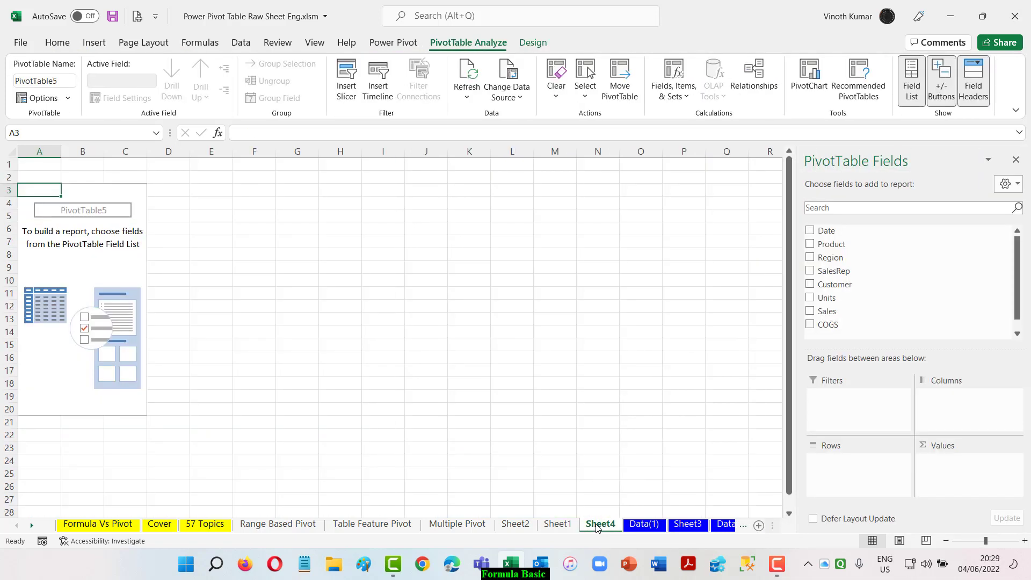
click(810, 258)
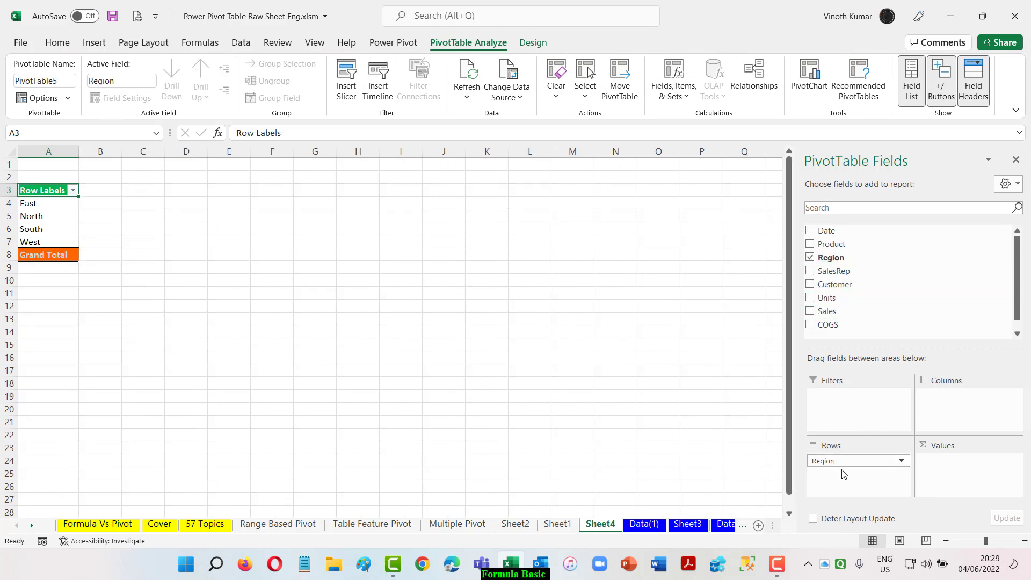
click(532, 43)
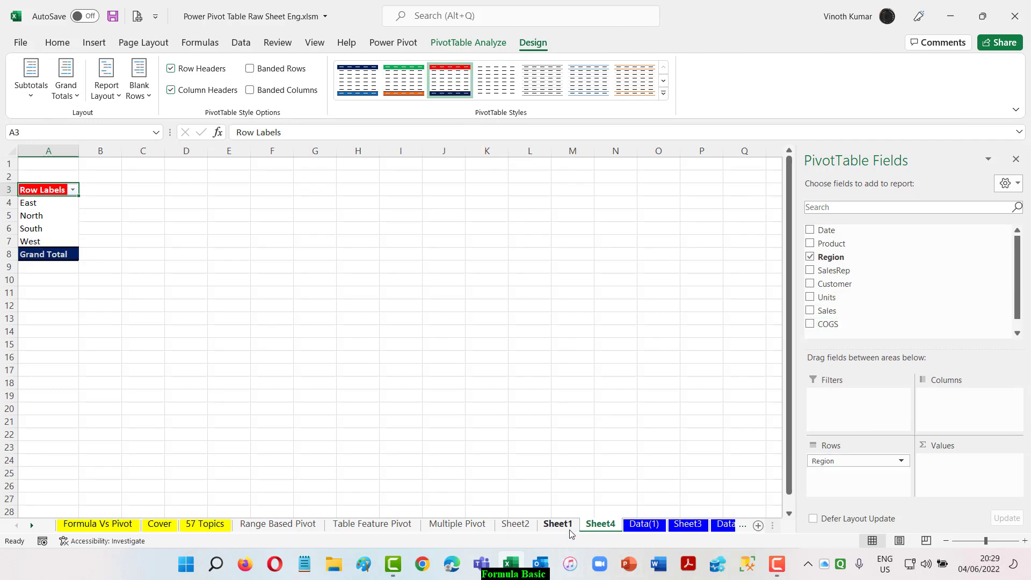
Step: Add the Sales field to the values of the Sheet4 PivotTable and summarize it by Count
click(660, 527)
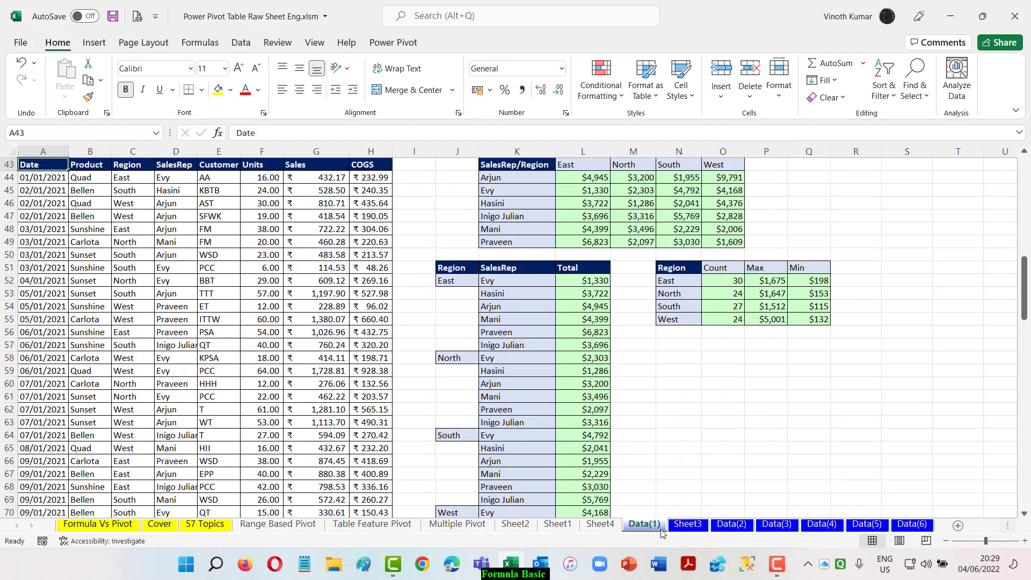
click(600, 524)
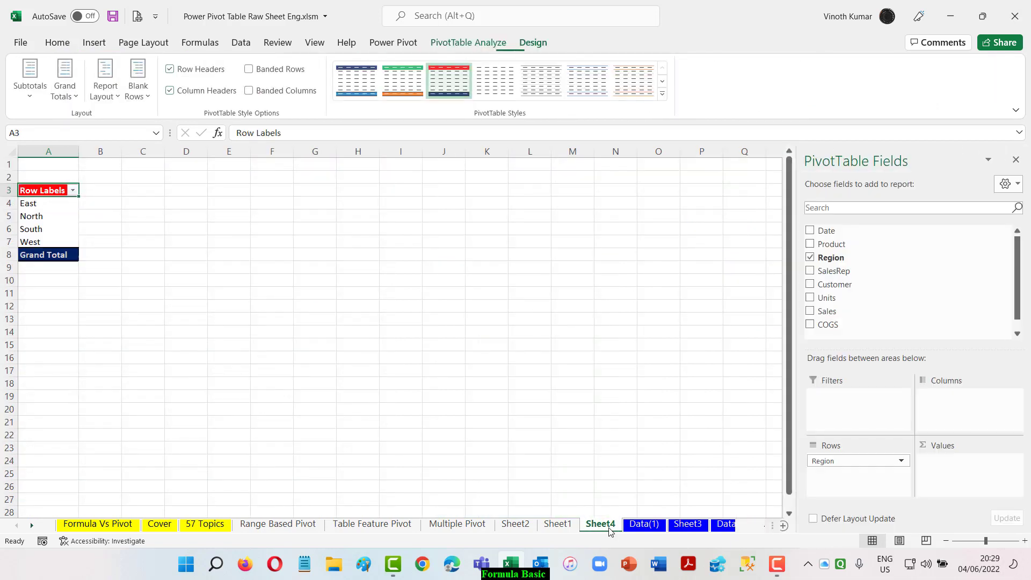
click(810, 312)
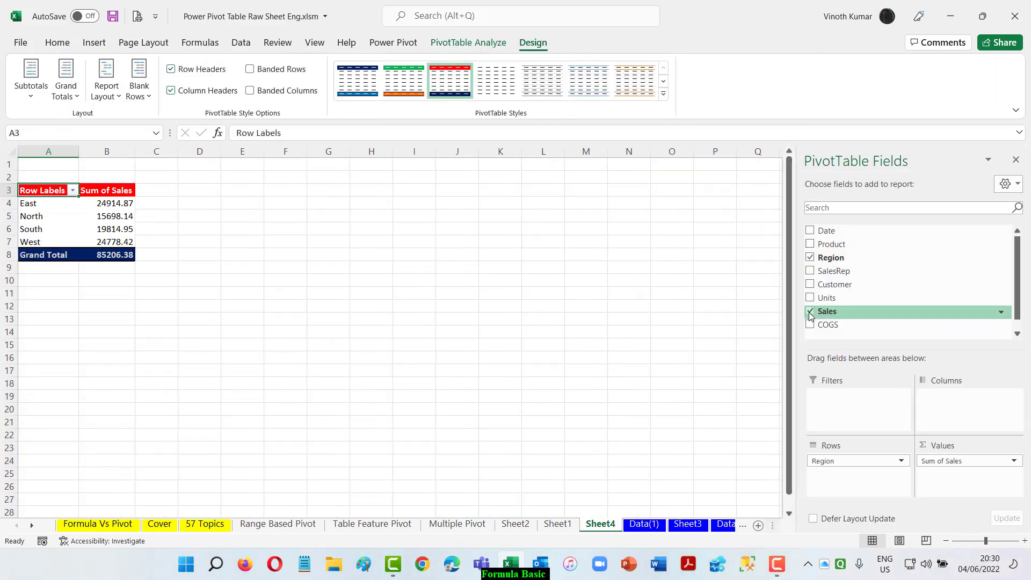
right_click(109, 204)
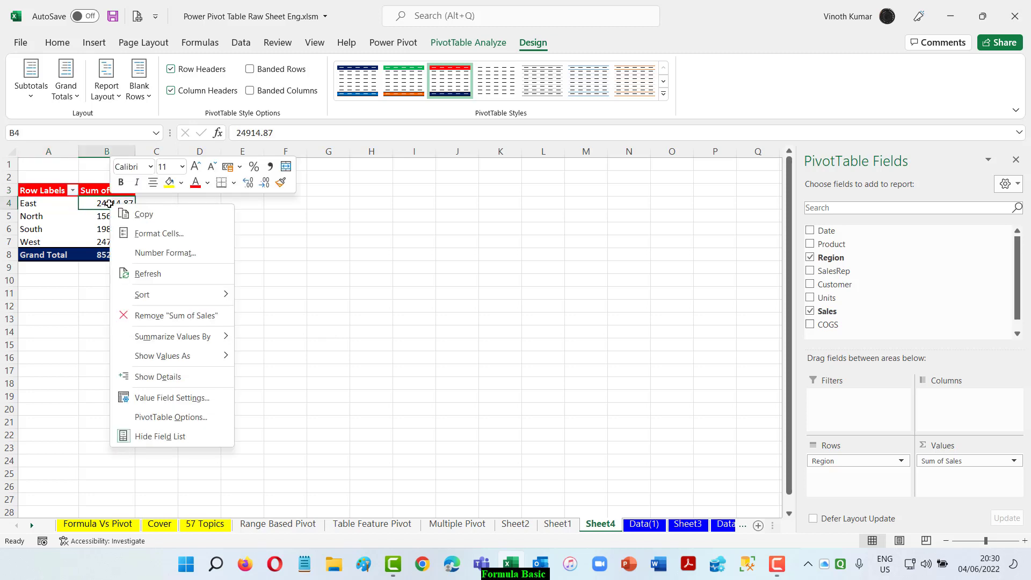
mouse_move(182, 339)
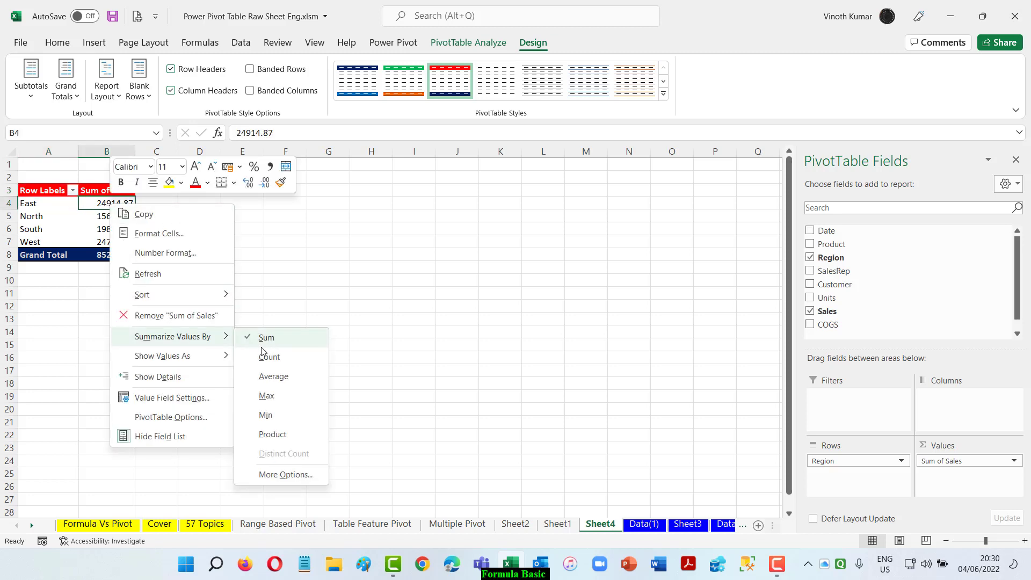
click(268, 358)
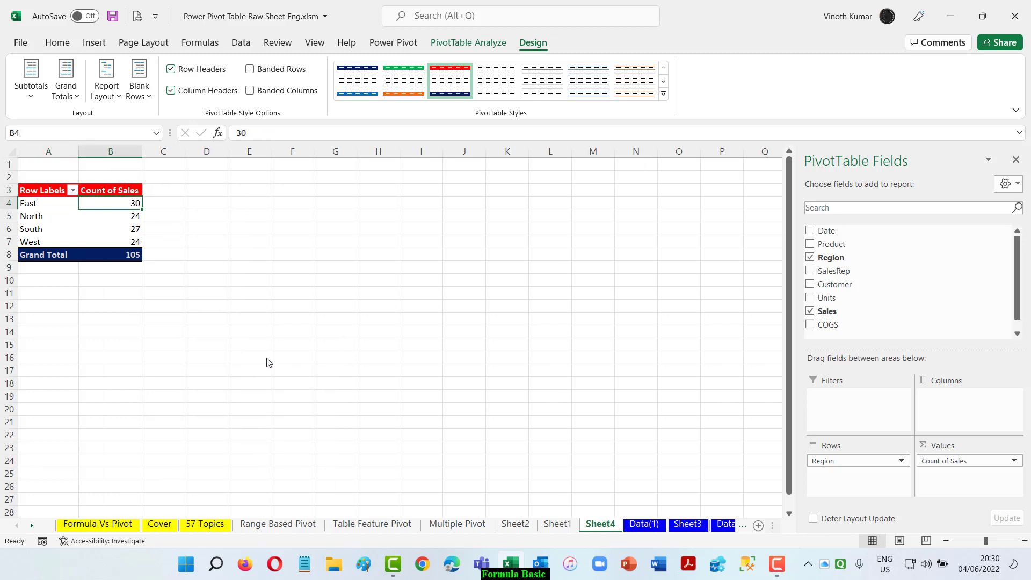
Step: Add the Sales field to the values two more times, summarizing one by Max and the other by Min
drag(847, 312, 946, 472)
drag(830, 302, 970, 486)
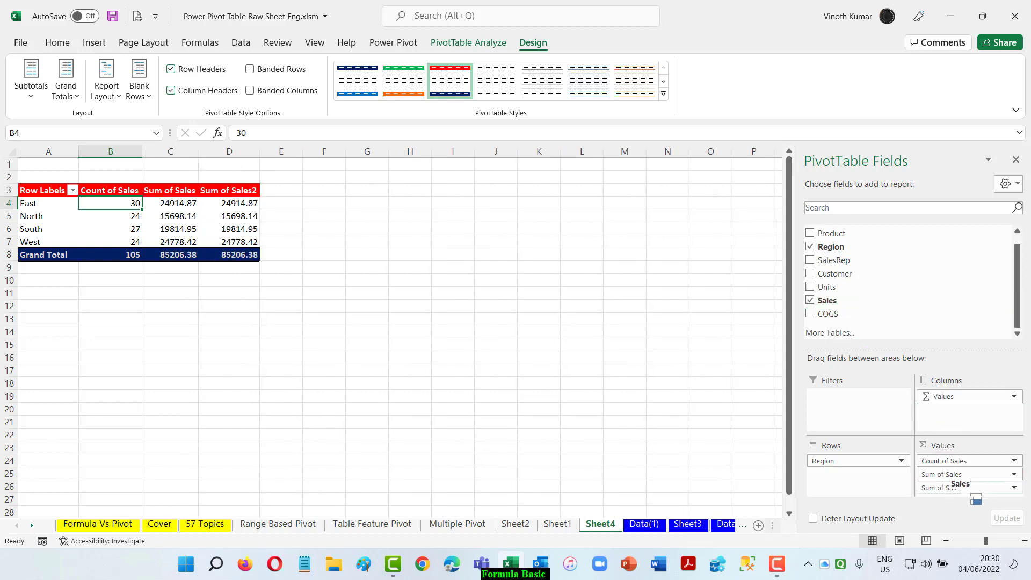
right_click(178, 206)
mouse_move(267, 342)
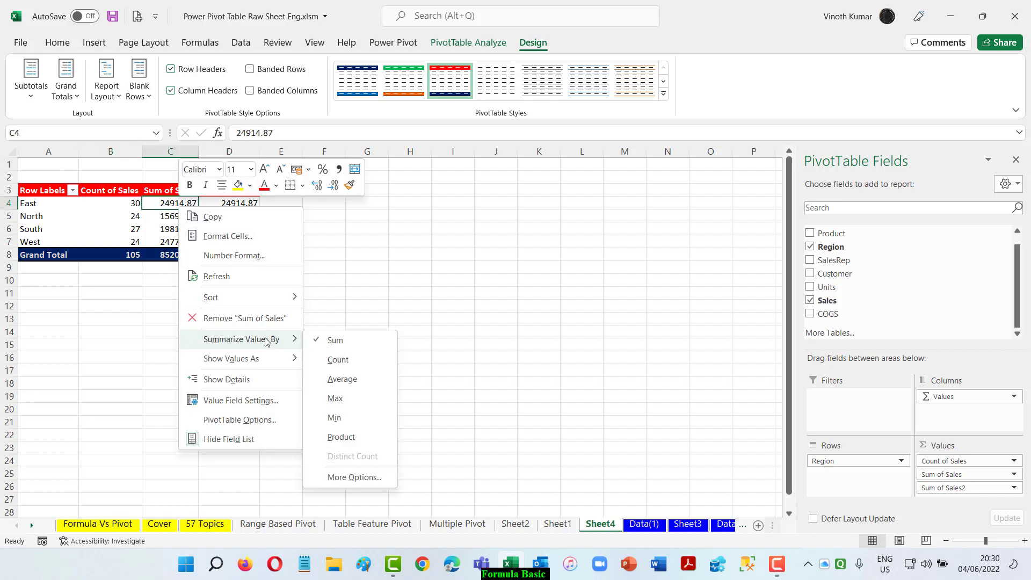
click(350, 398)
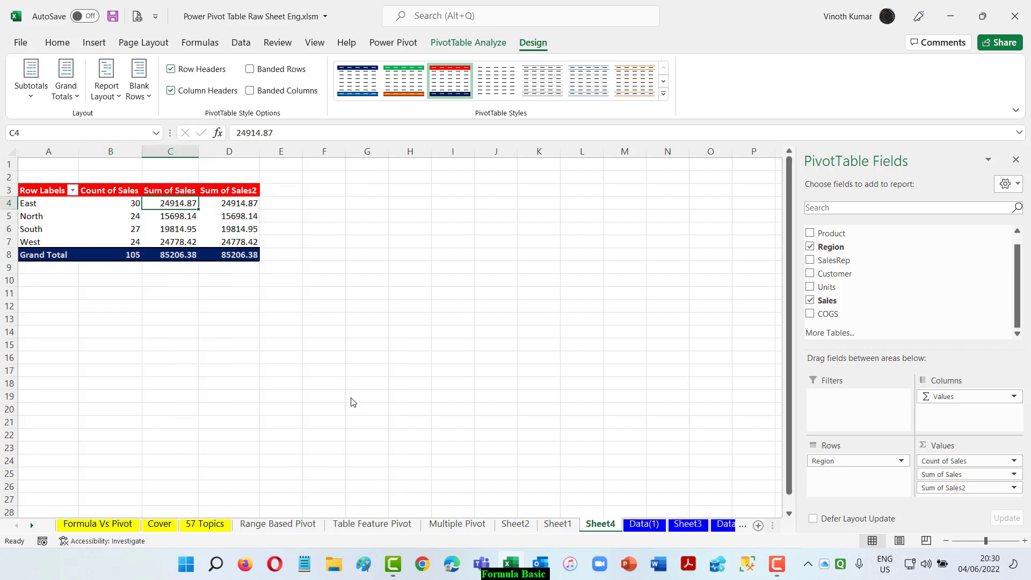
right_click(227, 206)
mouse_move(322, 340)
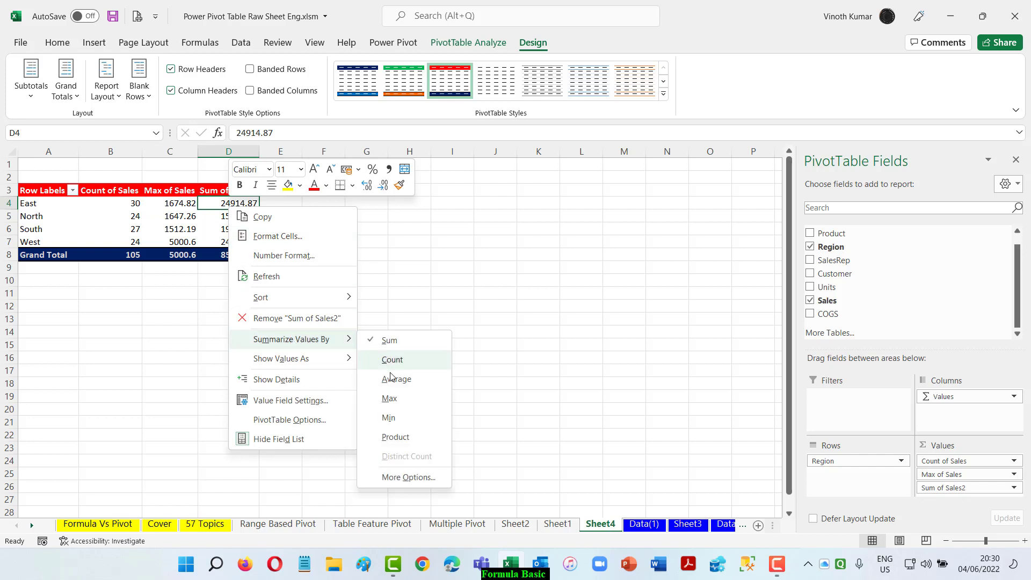
click(391, 419)
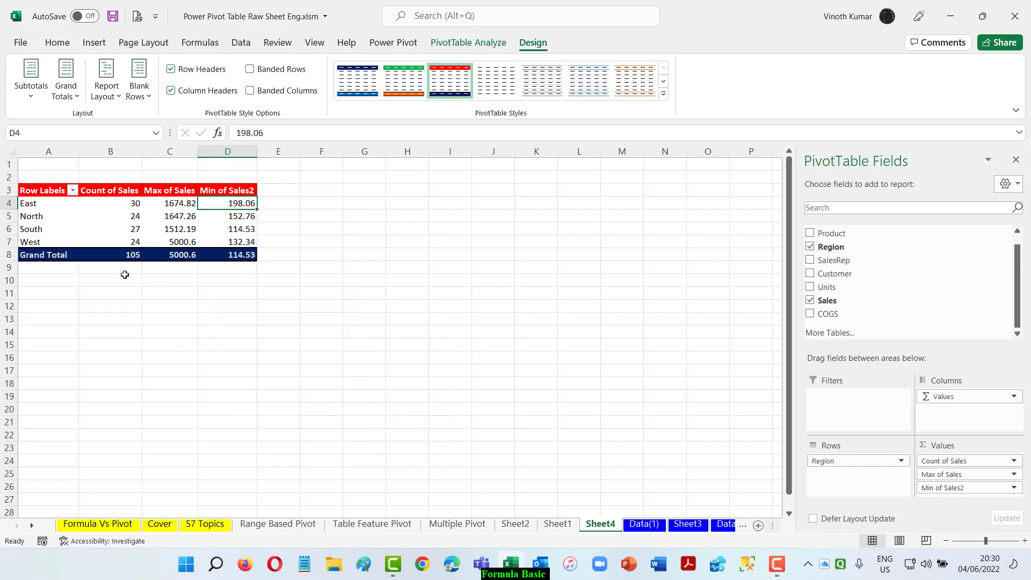
Step: Format the Max of Sales values as Number with the 1000 separator and zero decimal places
right_click(174, 205)
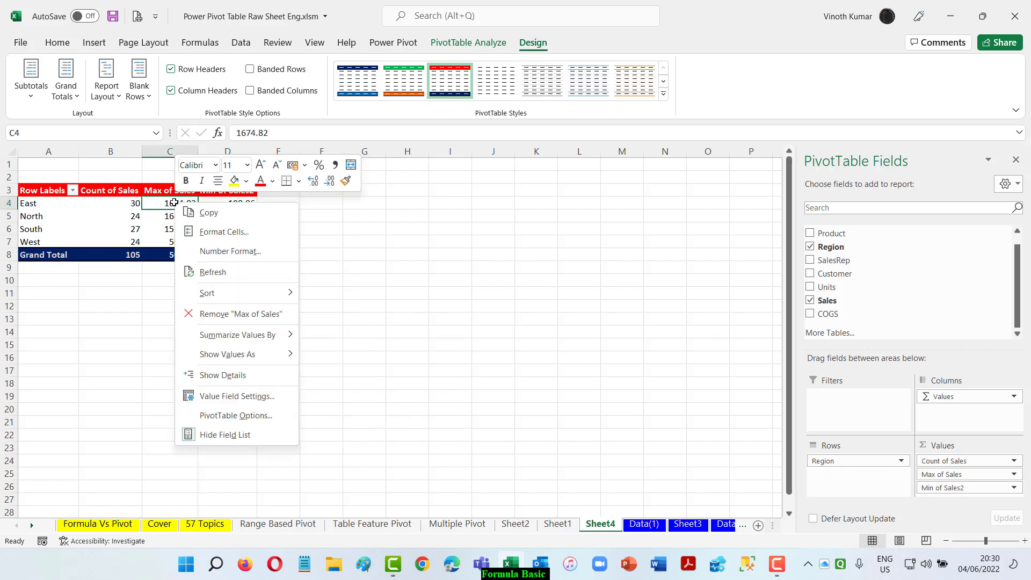
click(236, 396)
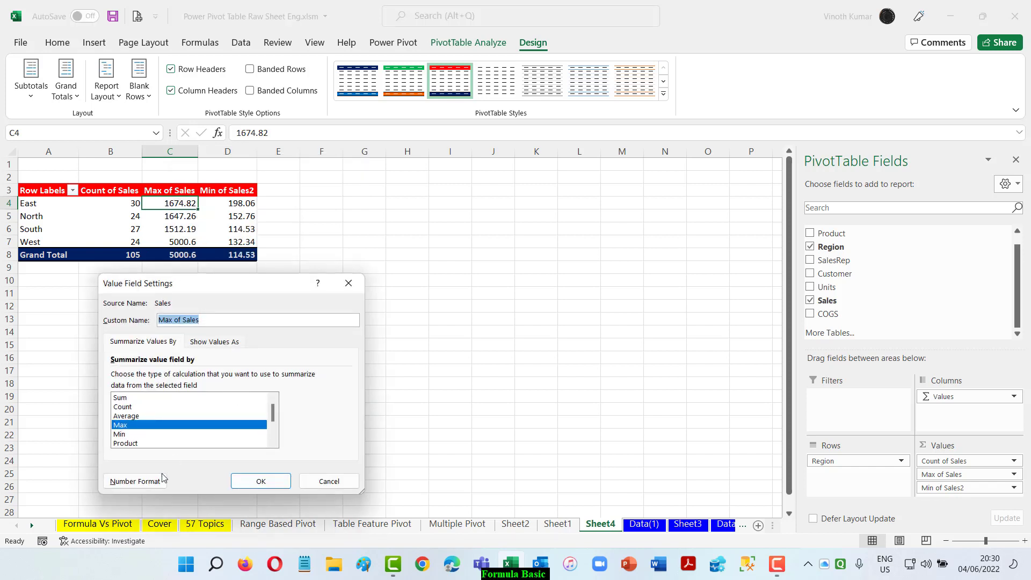
click(147, 490)
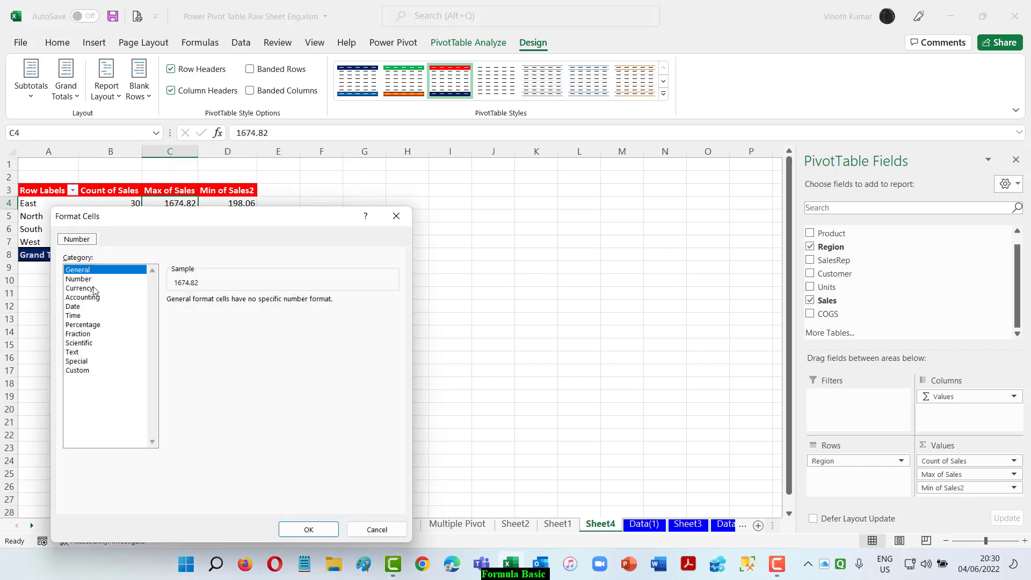
click(90, 280)
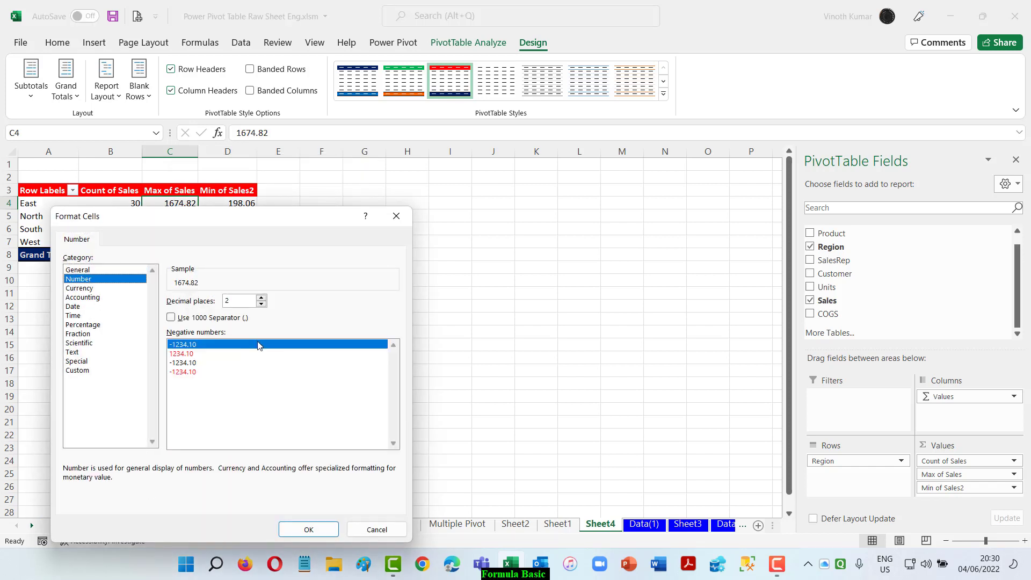
click(171, 318)
click(262, 304)
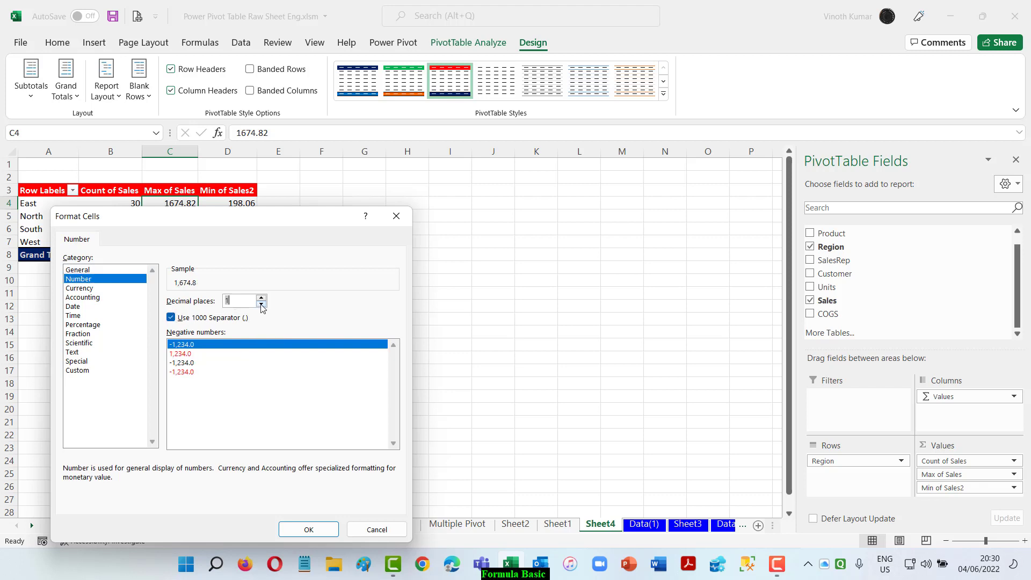
click(306, 529)
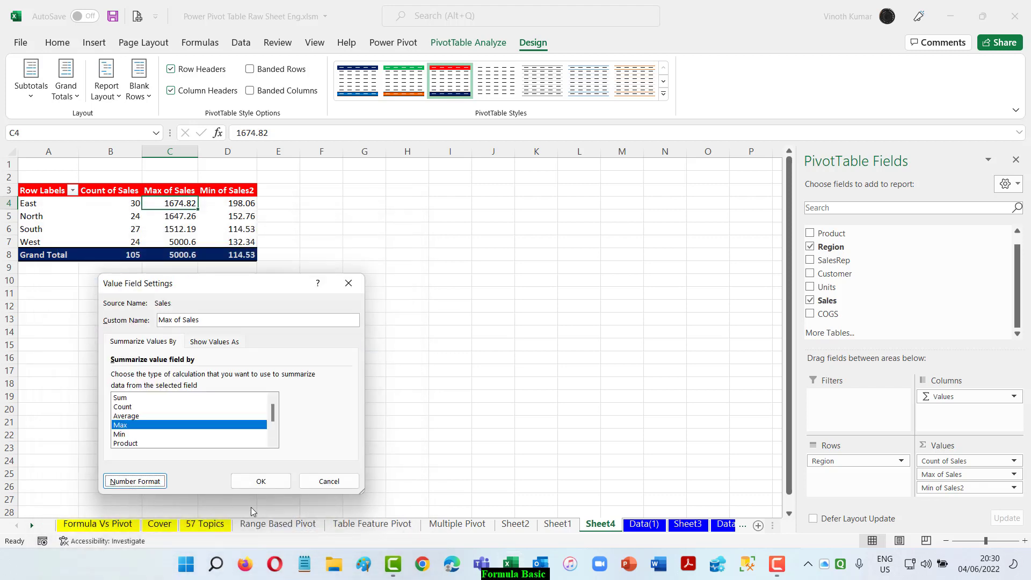
click(261, 482)
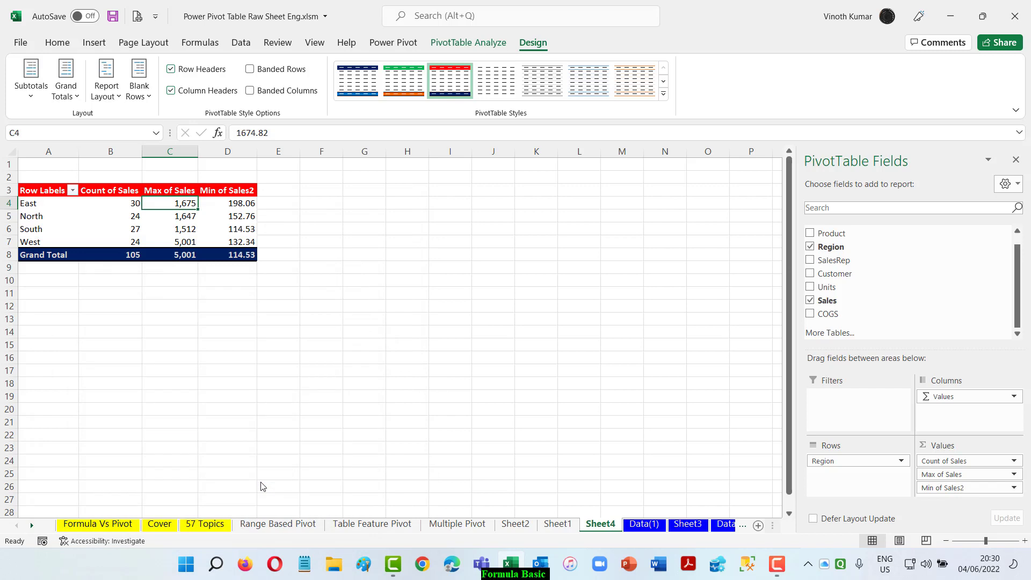
Step: Format the Min of Sales2 values as Number with the 1000 separator and zero decimal places
right_click(231, 203)
click(281, 397)
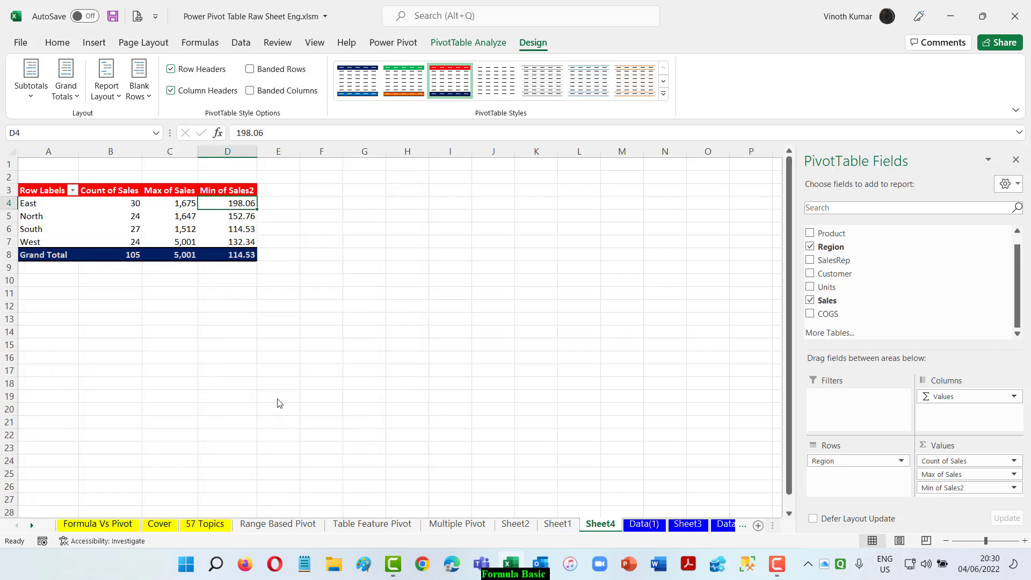
click(181, 486)
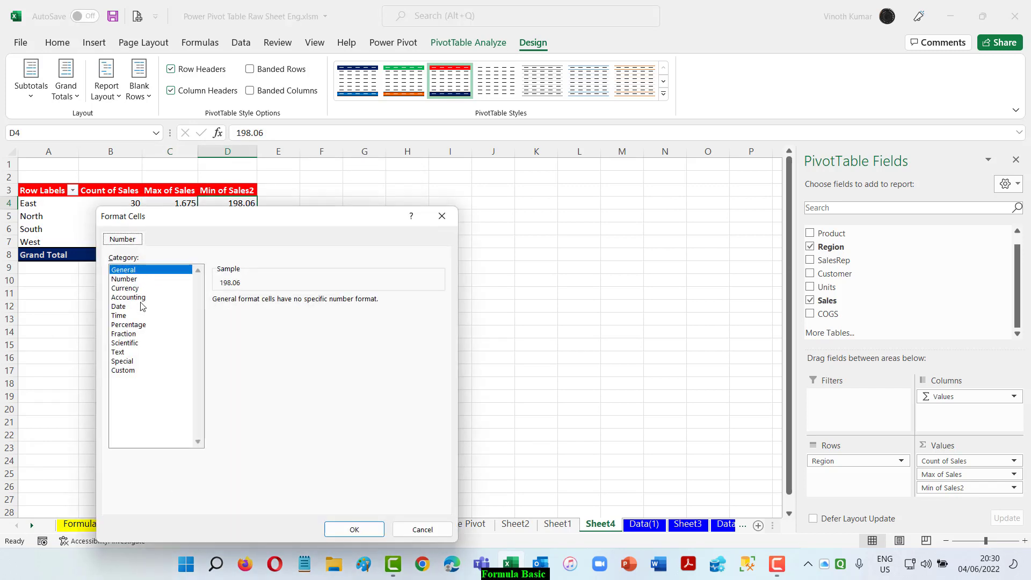
click(124, 279)
click(217, 317)
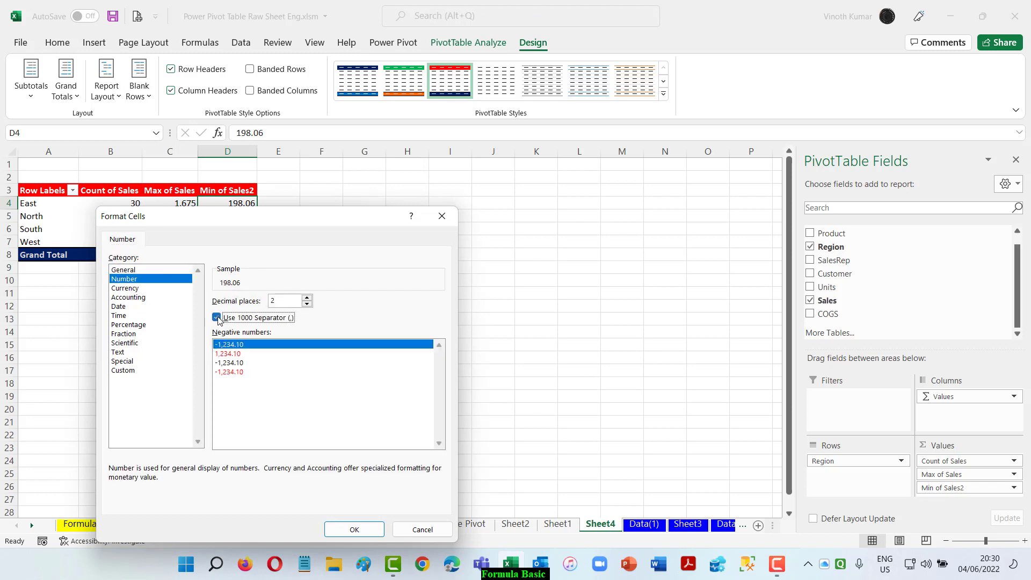
click(307, 304)
click(307, 304)
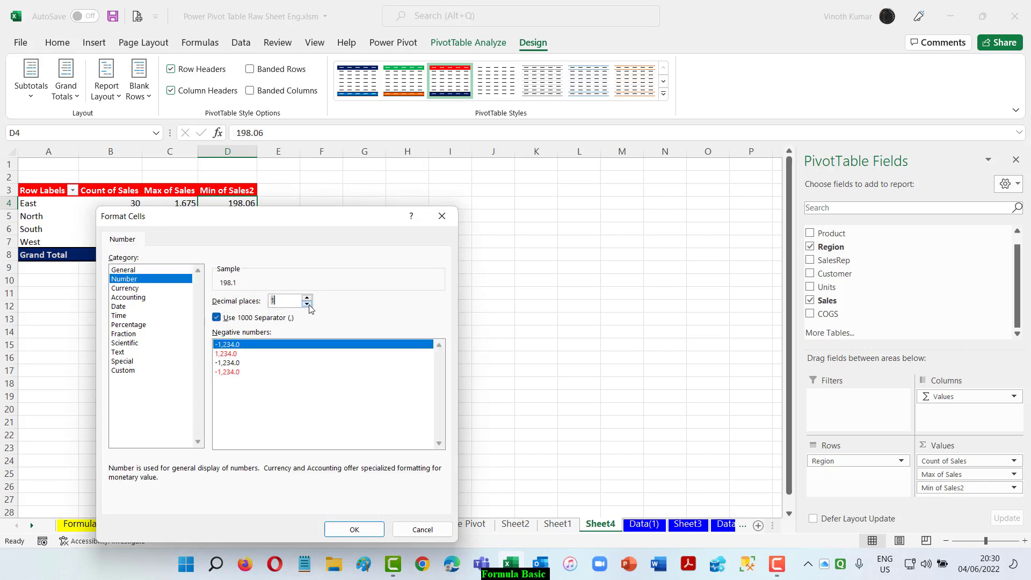
click(354, 529)
click(320, 489)
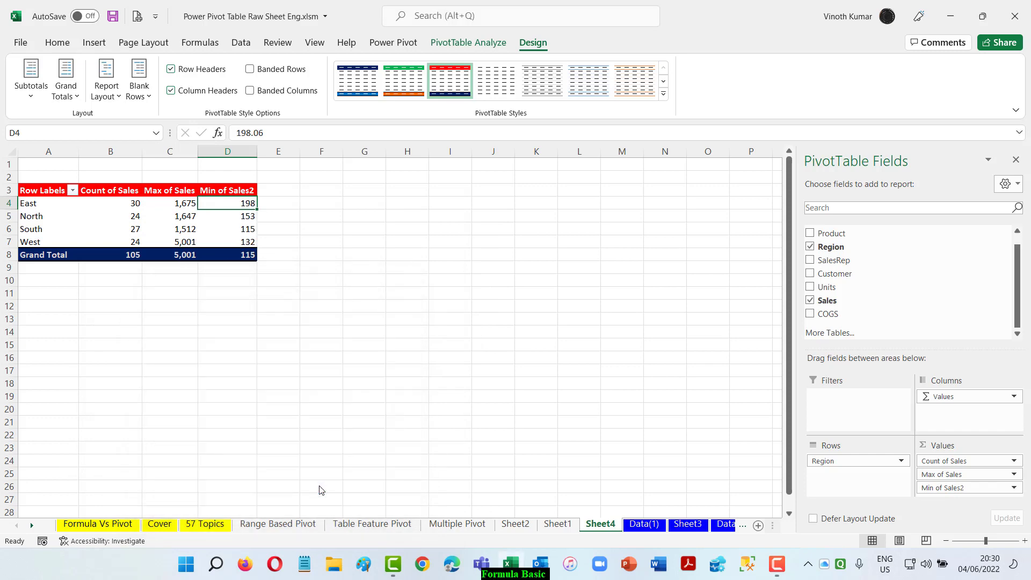
click(430, 402)
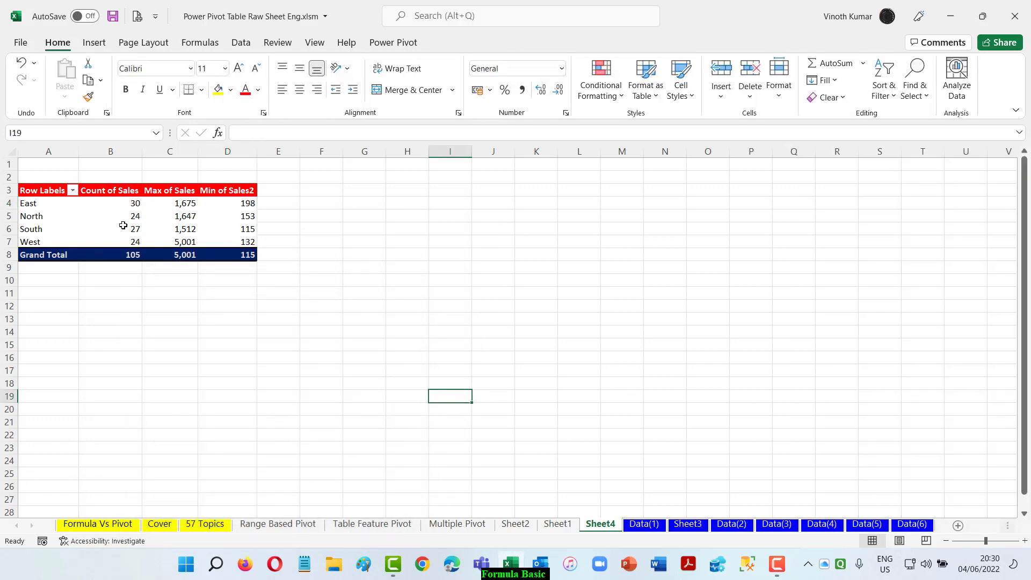
Step: Set the custom name of the Count of Sales value field to "Count"
click(97, 196)
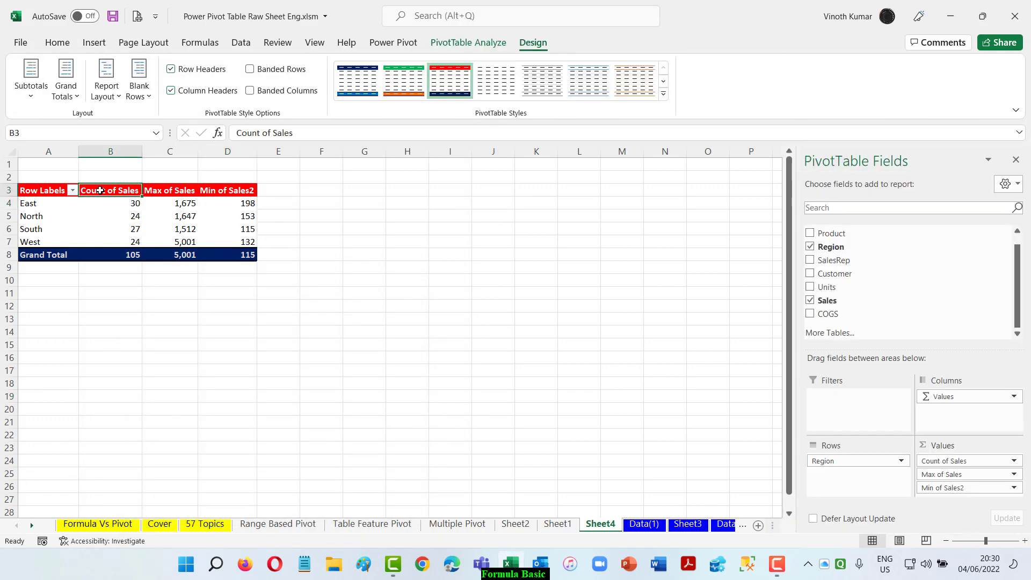
right_click(100, 193)
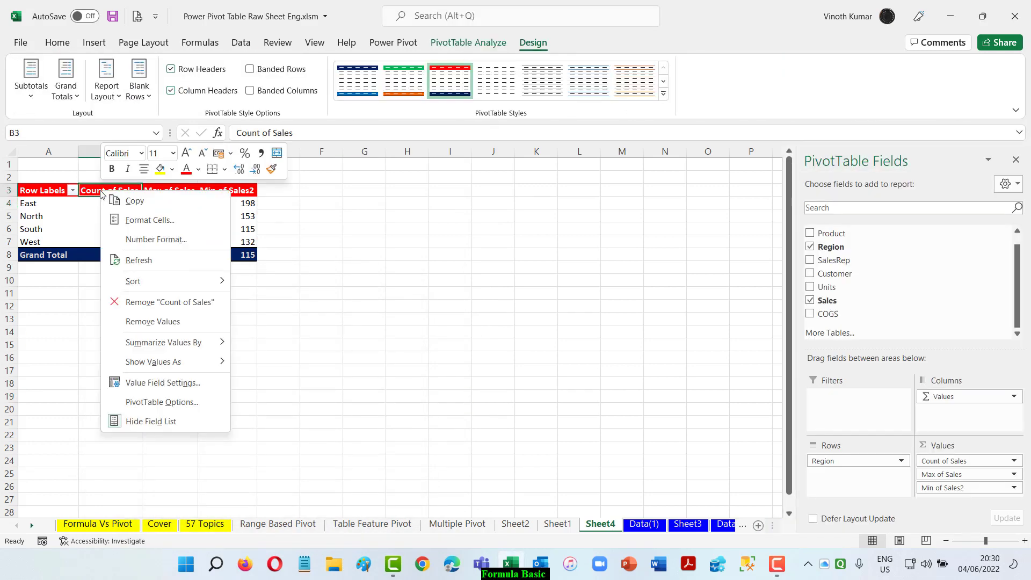
click(162, 382)
key(BackSpace)
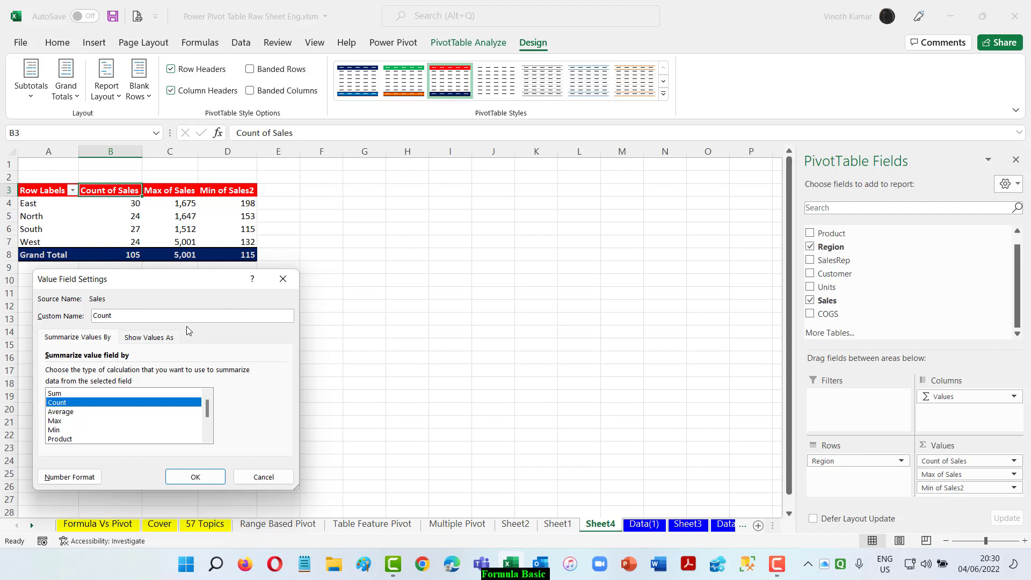
text(Count)
key(Return)
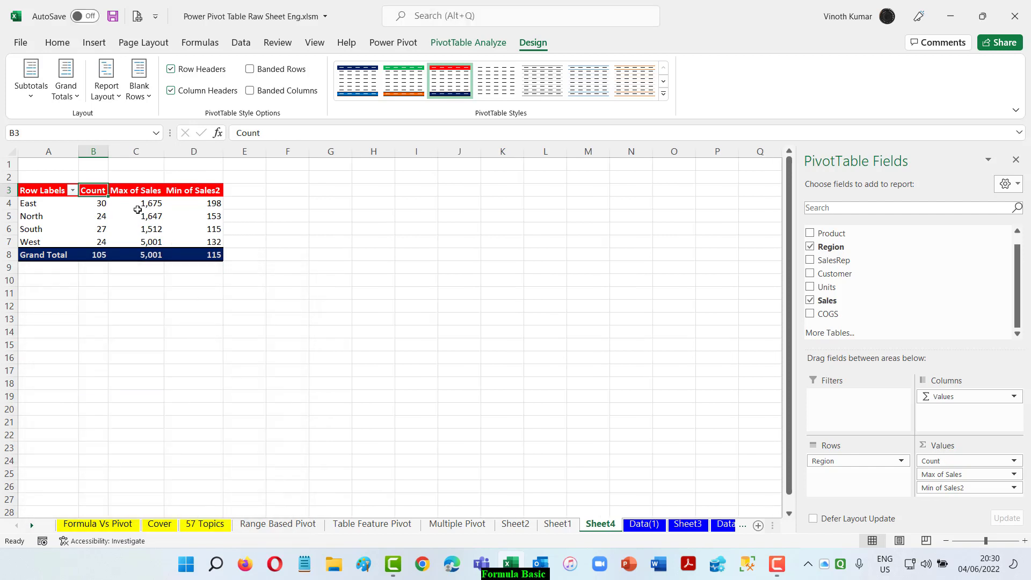
Step: Set the custom name of the Max of Sales value field to "Max Sales"
right_click(128, 192)
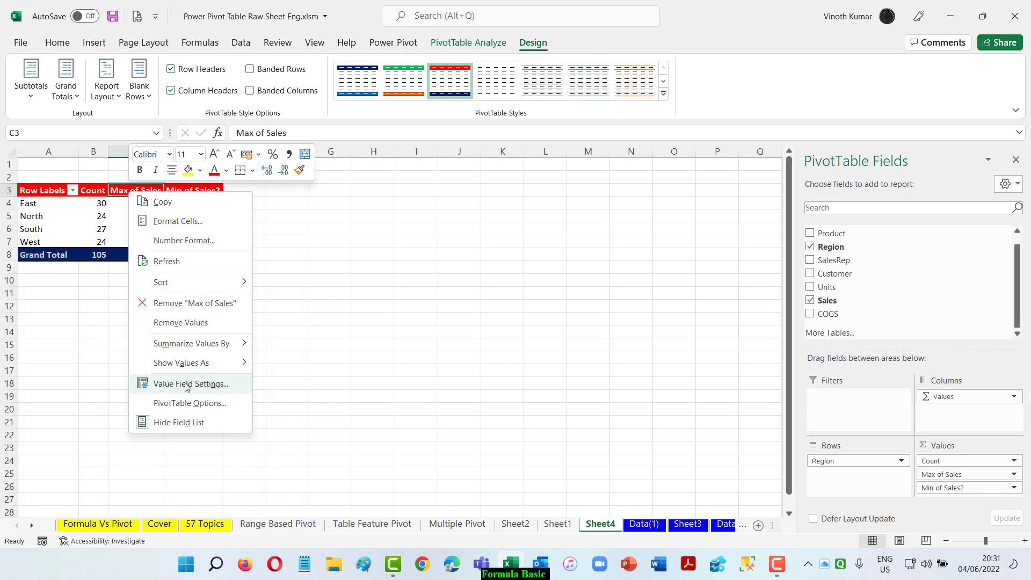
click(186, 386)
key(BackSpace)
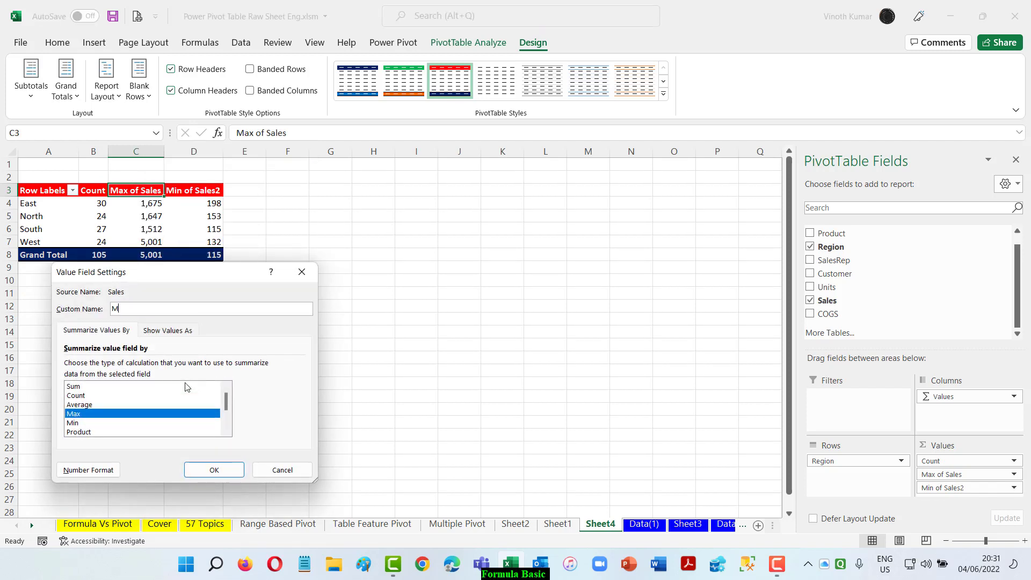
text(Max Sales)
key(Return)
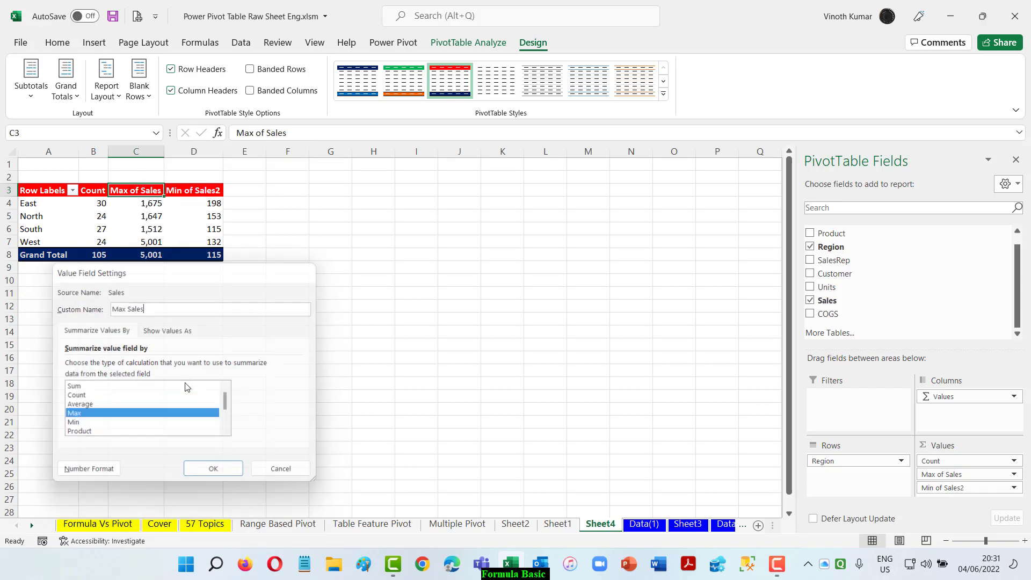
Step: Set the custom name of the Min of Sales2 value field to "Min Sales"
right_click(193, 195)
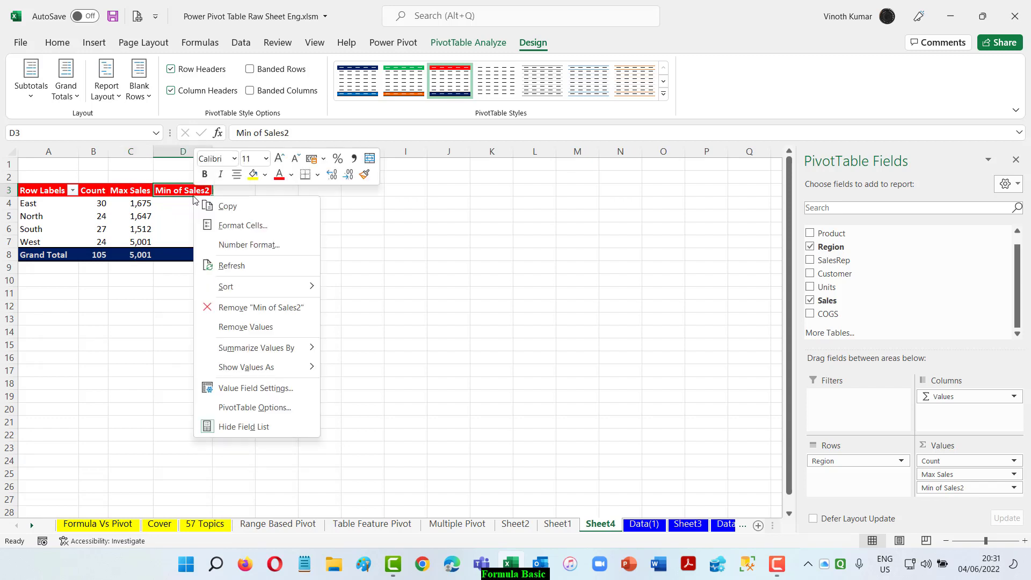
click(256, 390)
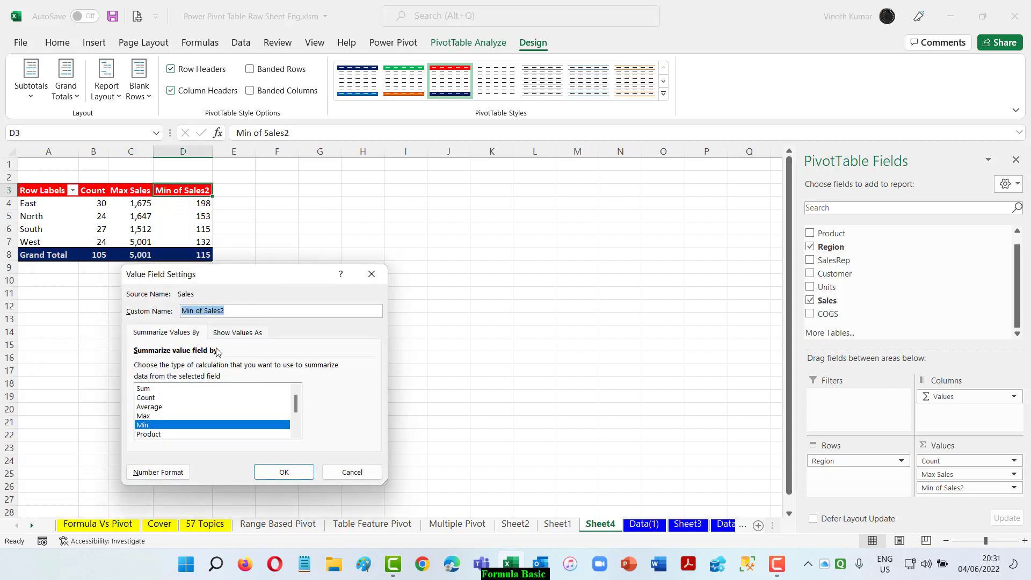
key(BackSpace)
text(Min Sales)
key(Return)
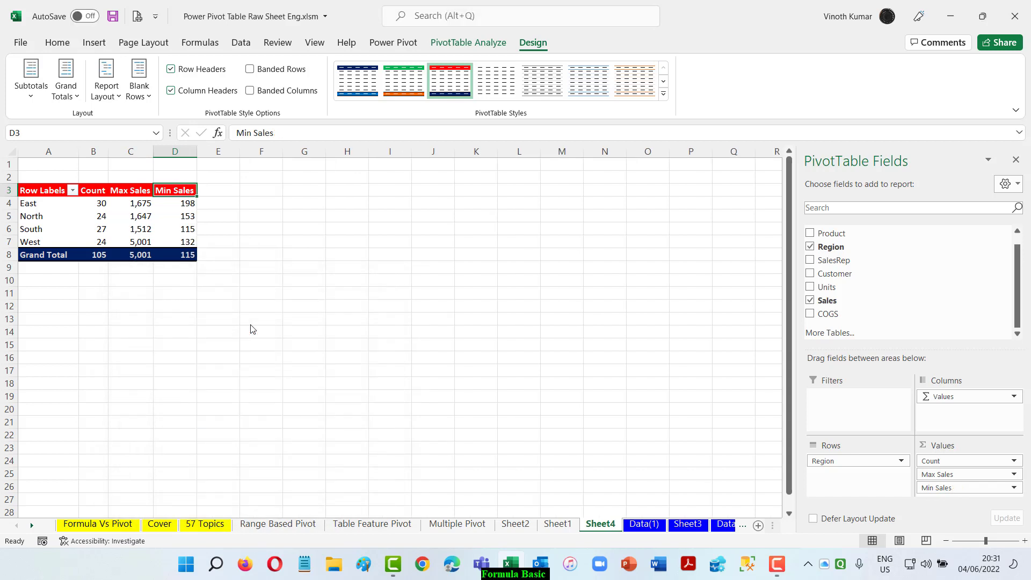
Step: Open the 57 Topics sheet and review the topics following "Report with three calculations"
key(F10)
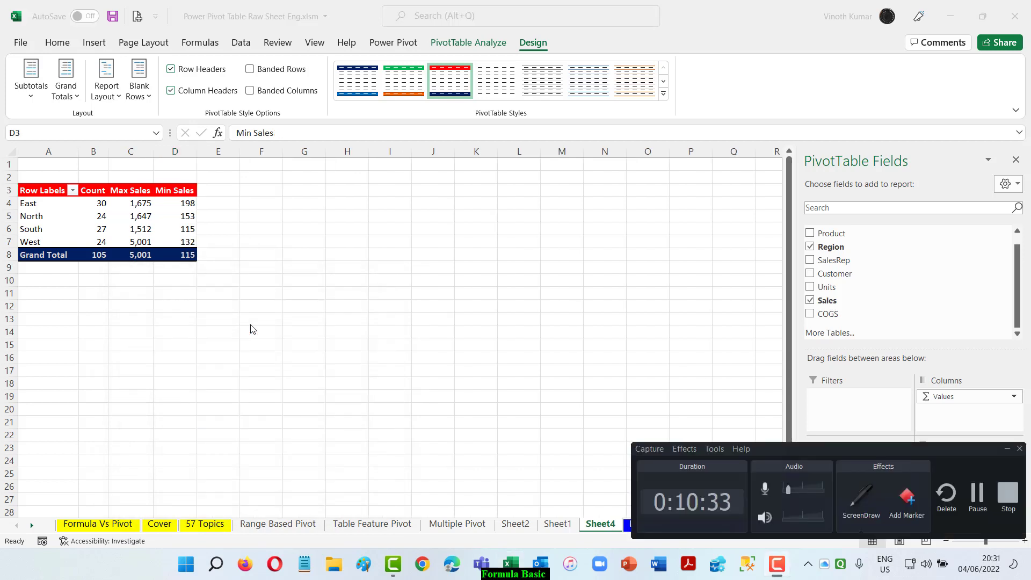
click(1007, 449)
click(204, 524)
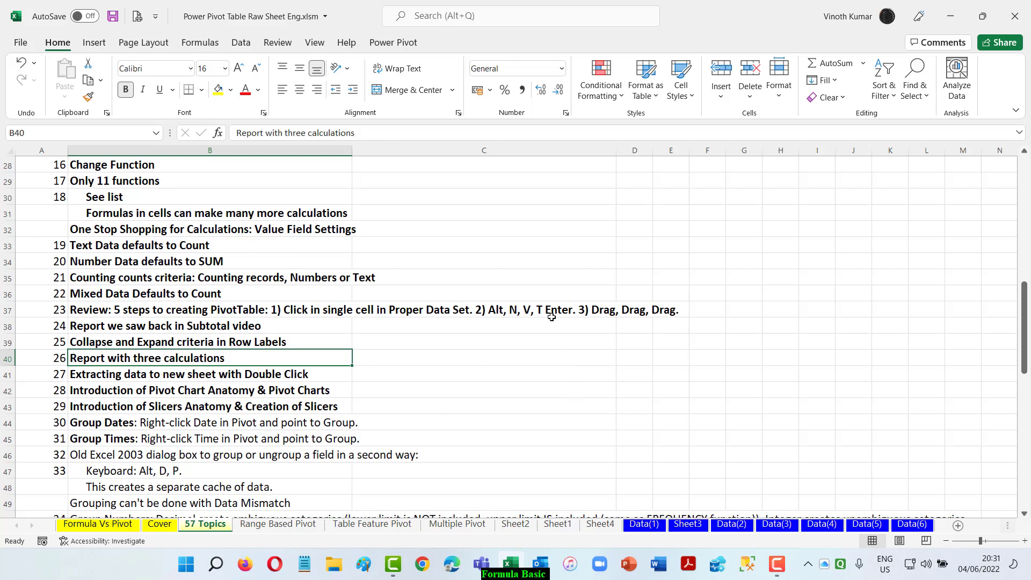
key(F10)
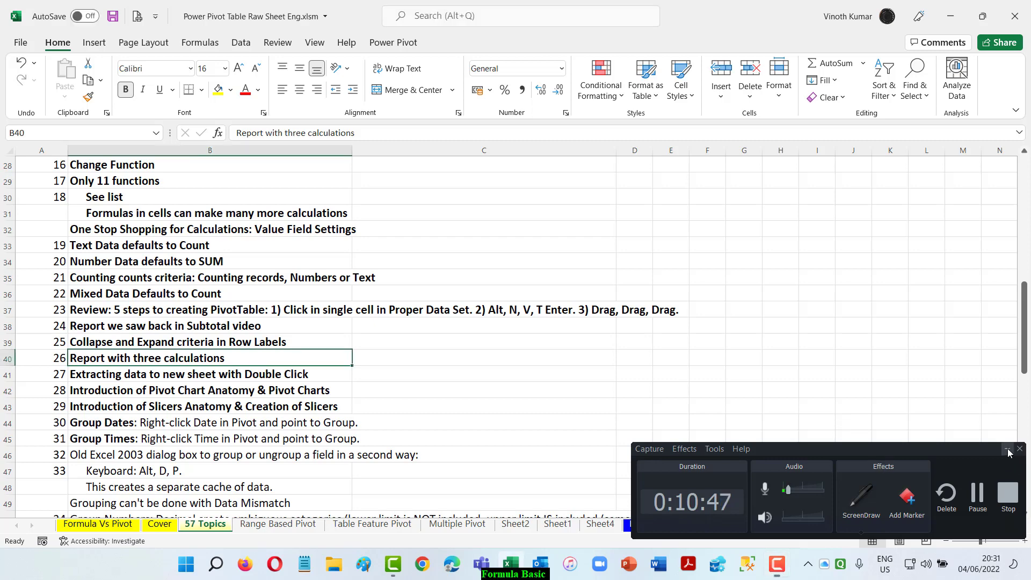
click(1008, 453)
Step: Return to Sheet4 and extract the source records behind East's Max Sales value to a new sheet
click(600, 524)
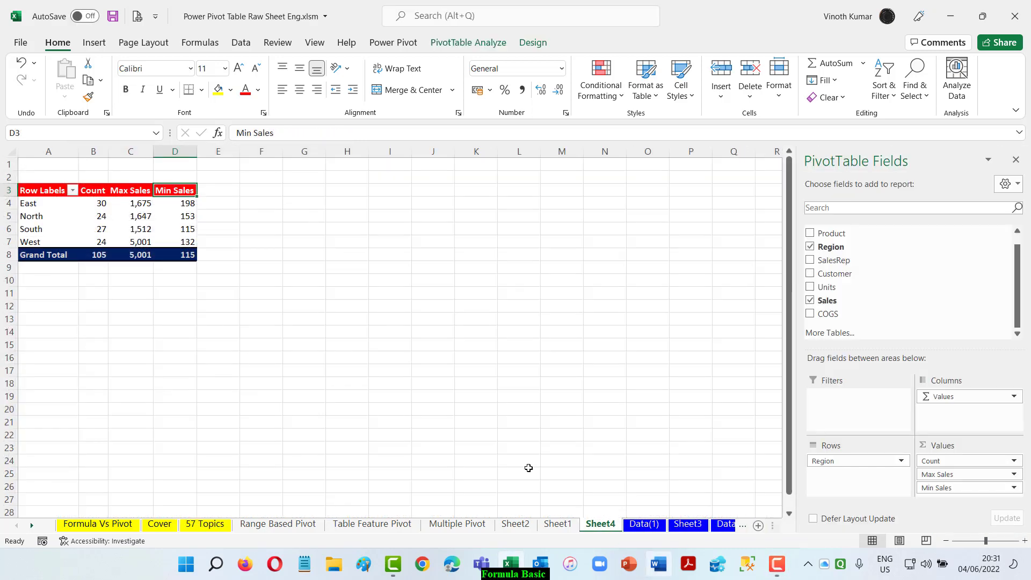
click(462, 408)
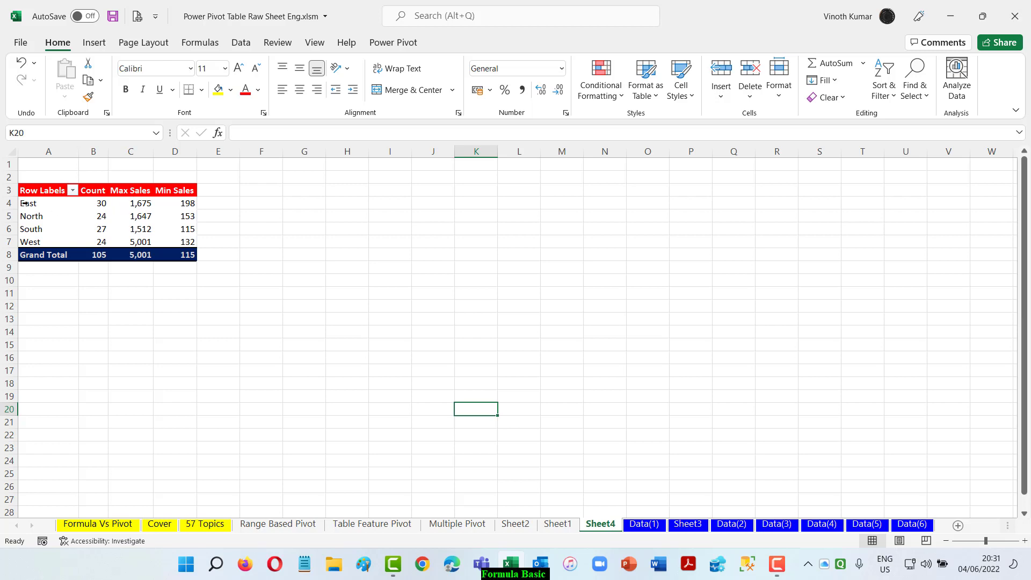
click(129, 207)
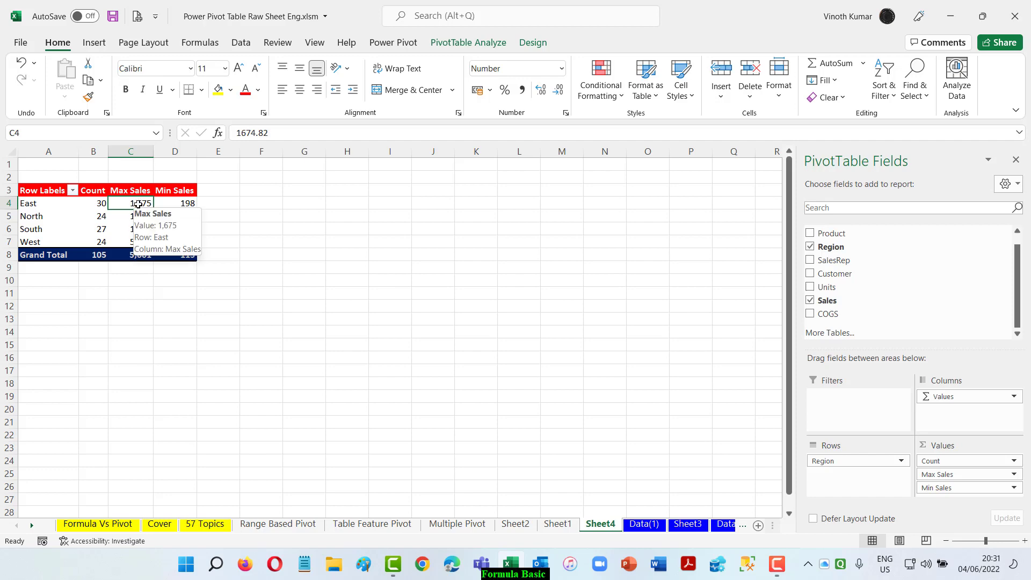
double_click(139, 204)
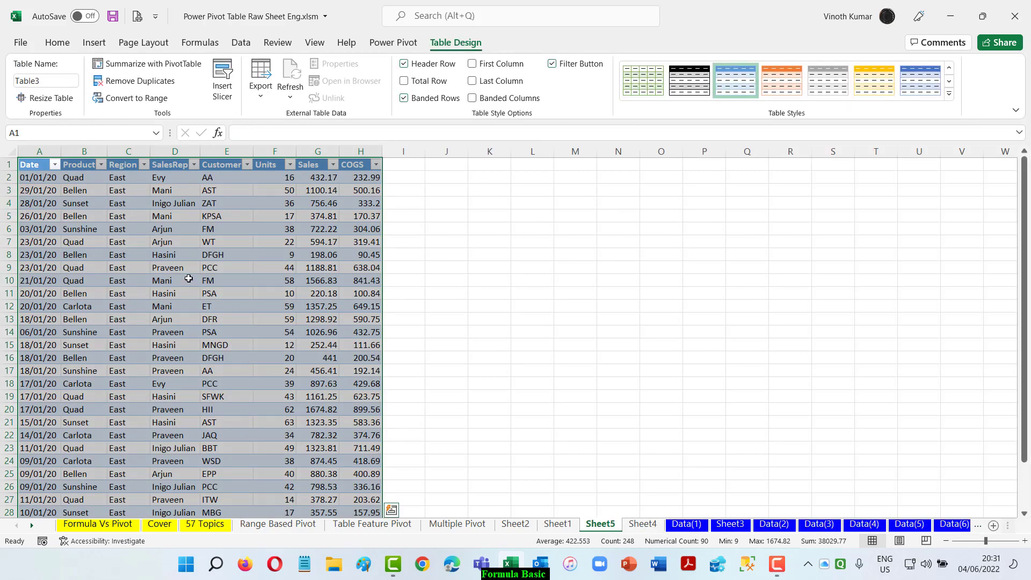
scroll(189, 279, down, 4)
scroll(195, 279, up, 4)
Step: Rename the extracted records sheet, Sheet5, as "Max Sales Breakup"
click(657, 528)
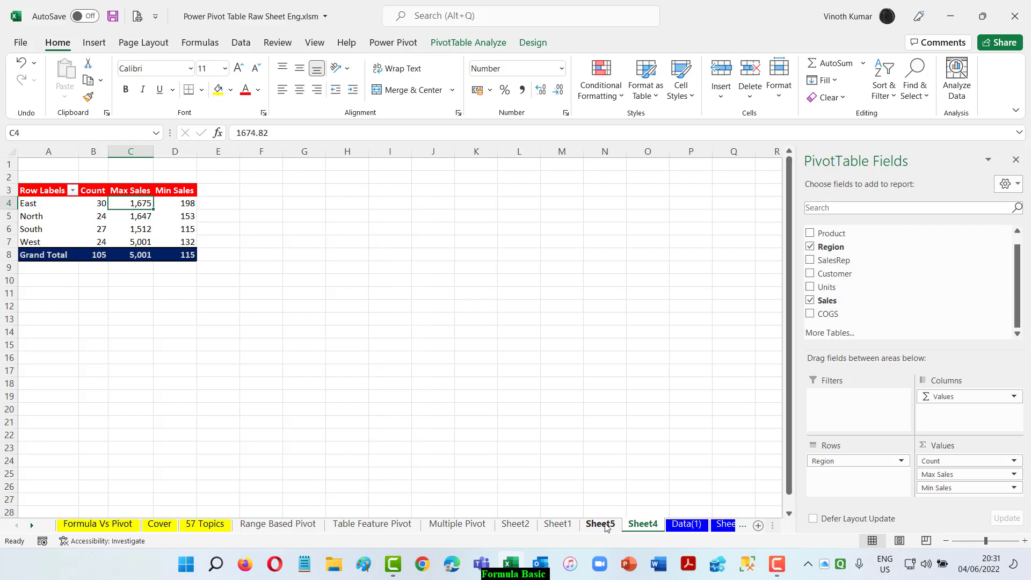
click(608, 528)
double_click(609, 527)
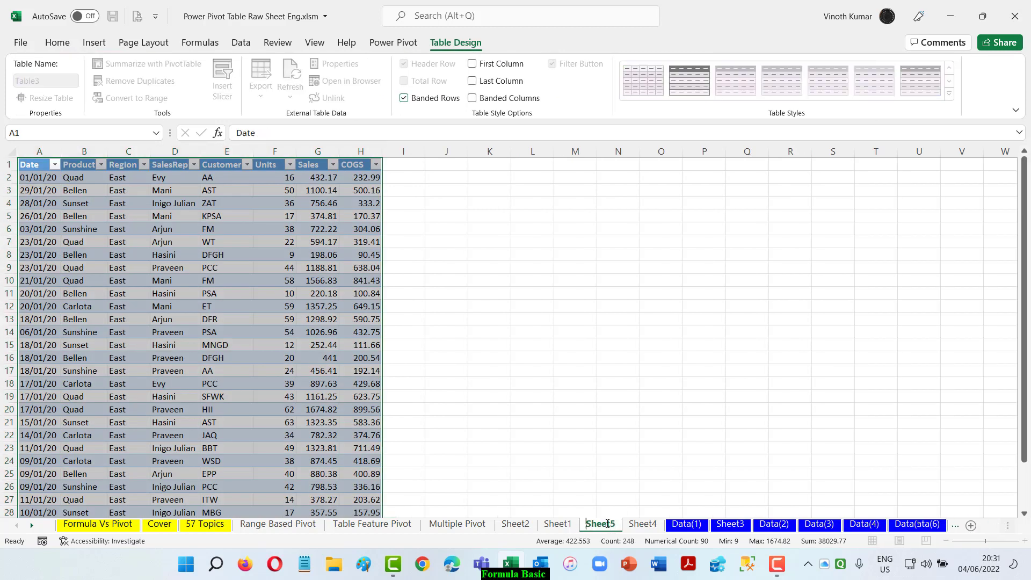
text(Max Sales)
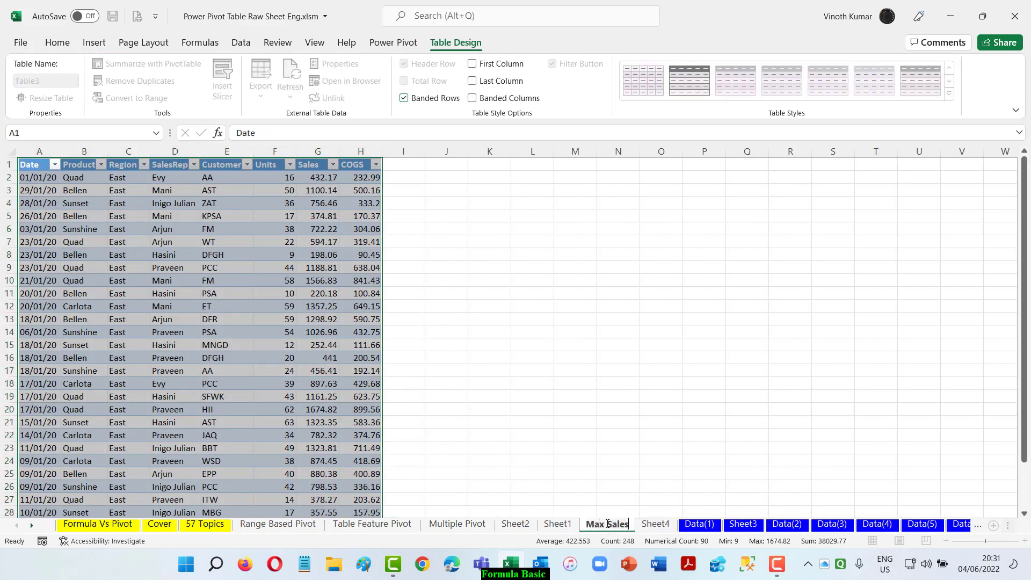
text( Breakup)
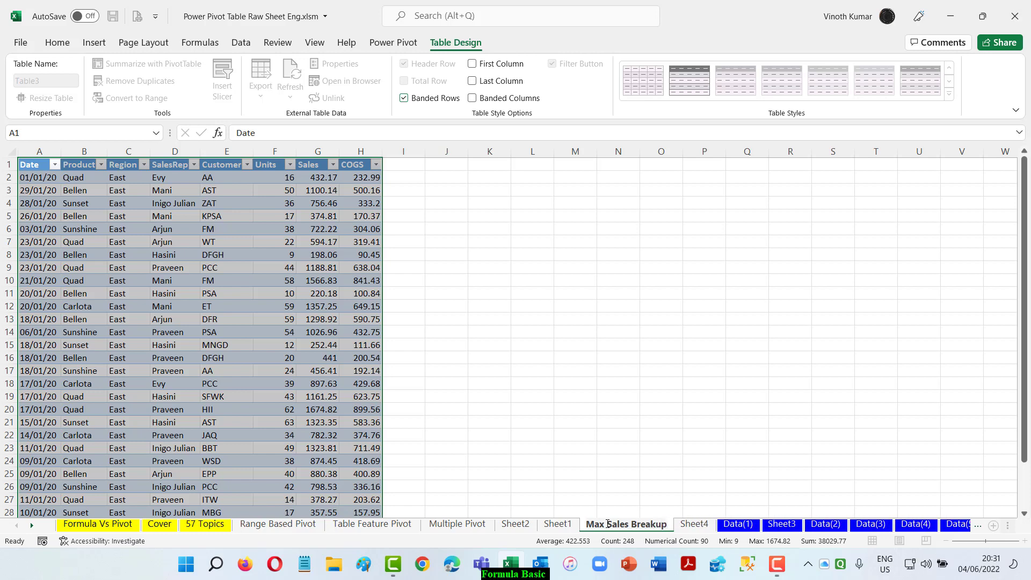
key(Return)
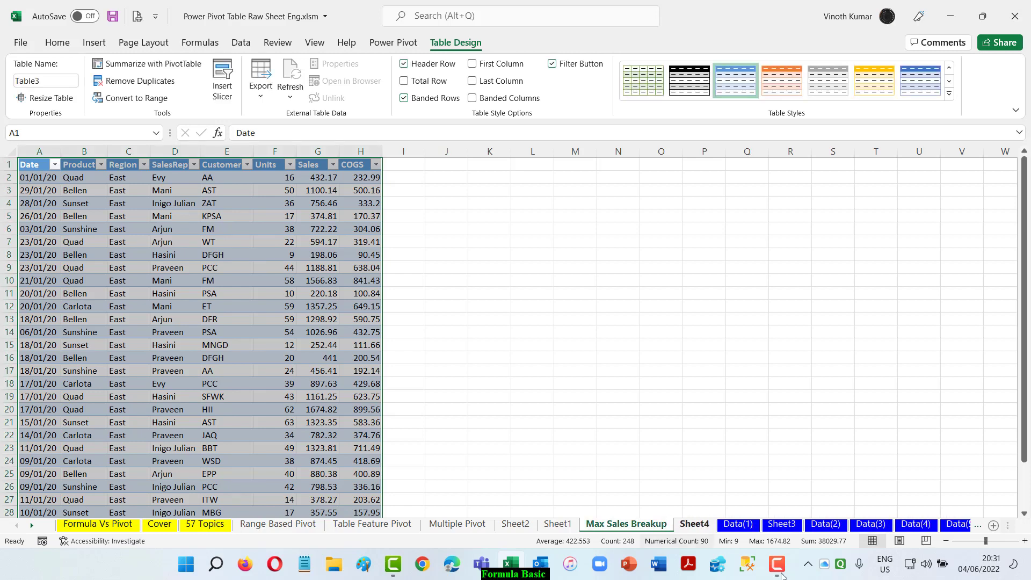
Step: Rename Sheet4, which holds the Region PivotTable, as "Multi Calc Pivot"
click(694, 525)
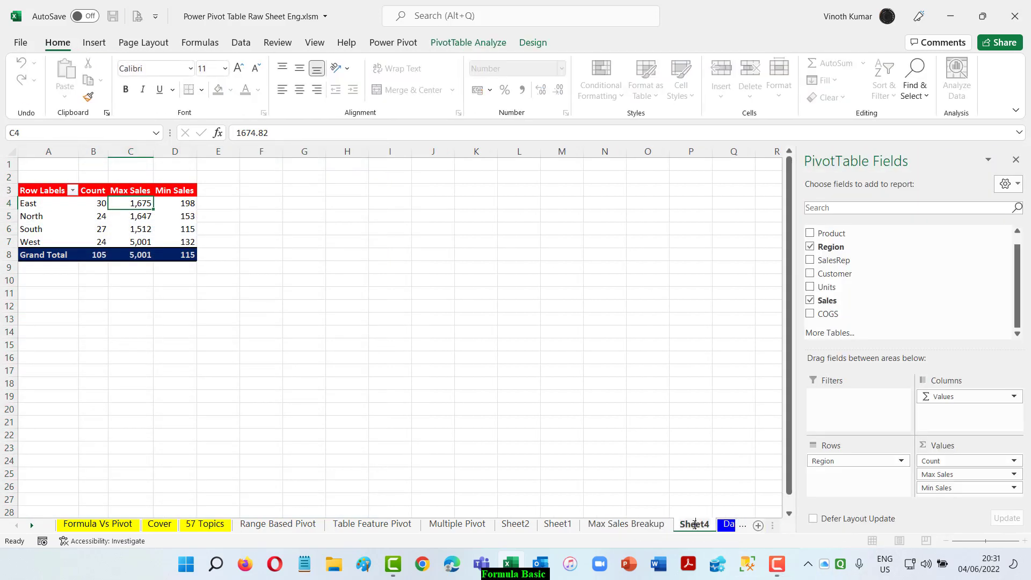
double_click(694, 525)
text(Multi Calc Pivot)
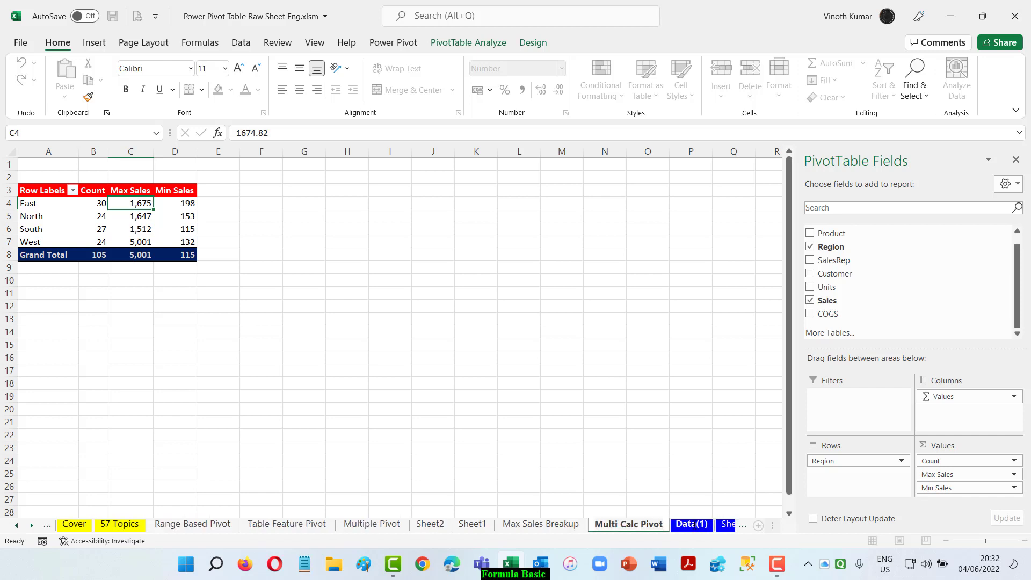
key(Return)
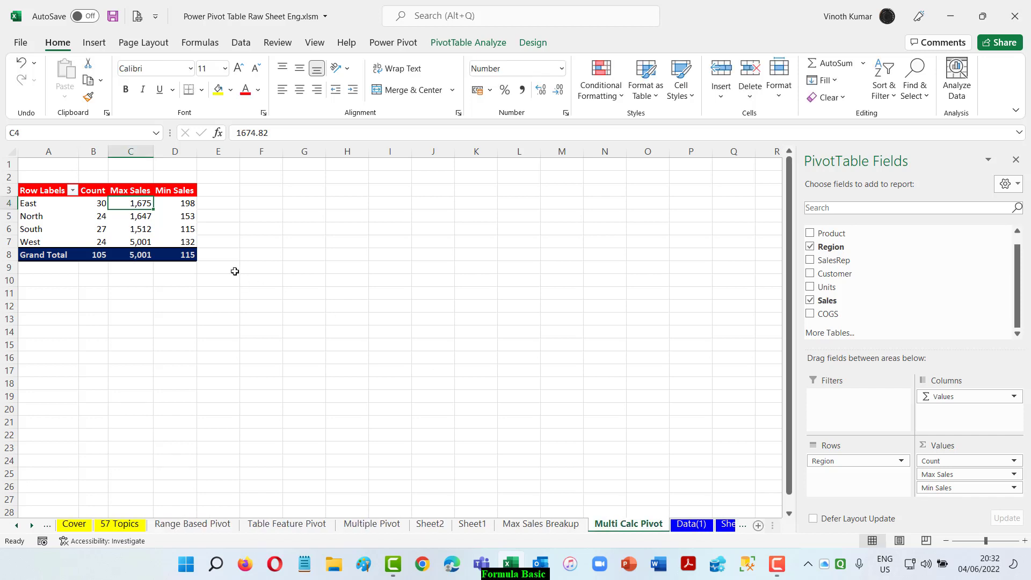
Step: Extract the source records behind North's Min Sales value to a new sheet
click(182, 203)
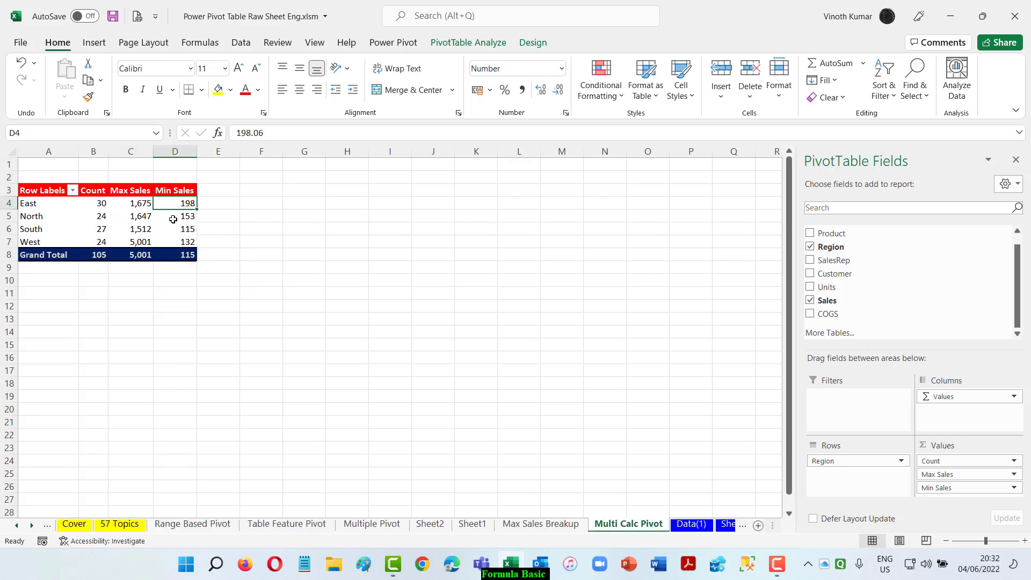
double_click(171, 217)
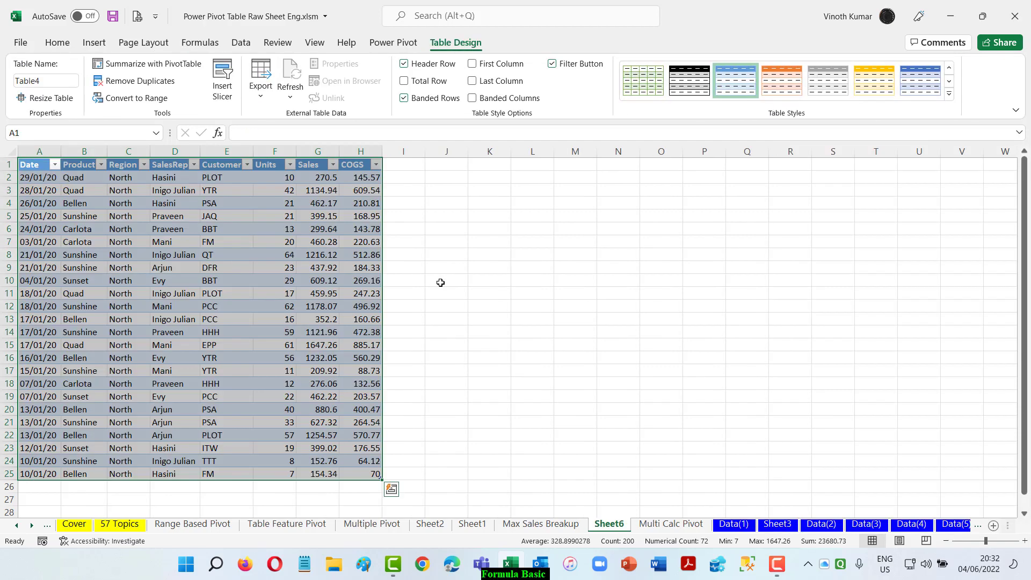
Step: Rename the Max Sales Breakup sheet as "Max Sales Breakup East"
click(557, 525)
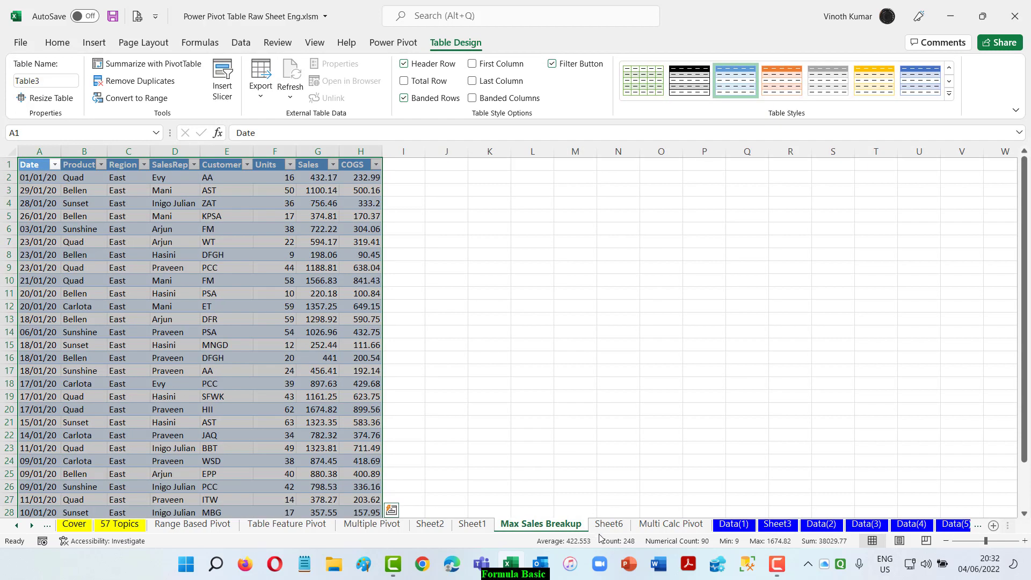
key(End)
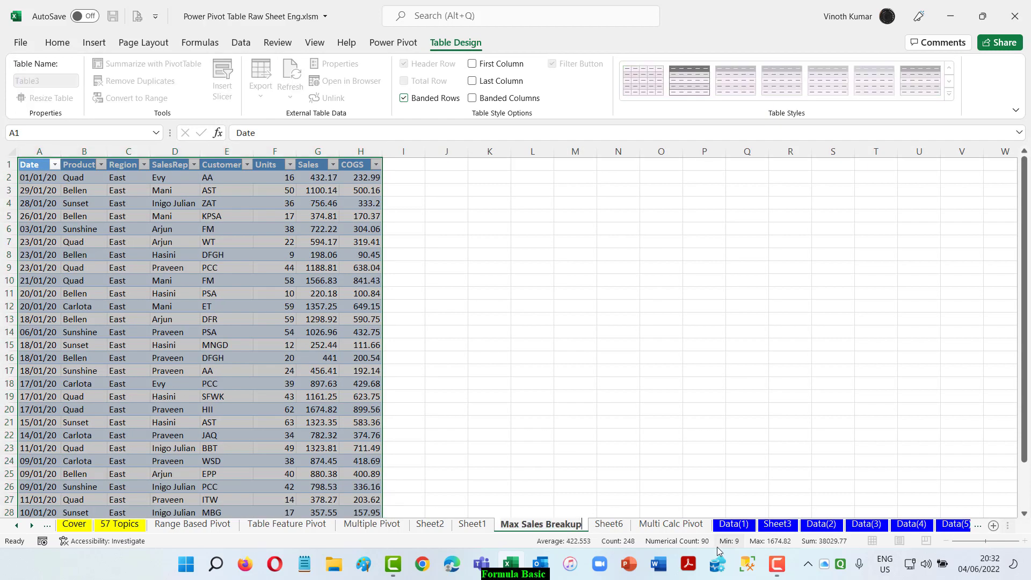
text(East)
key(Return)
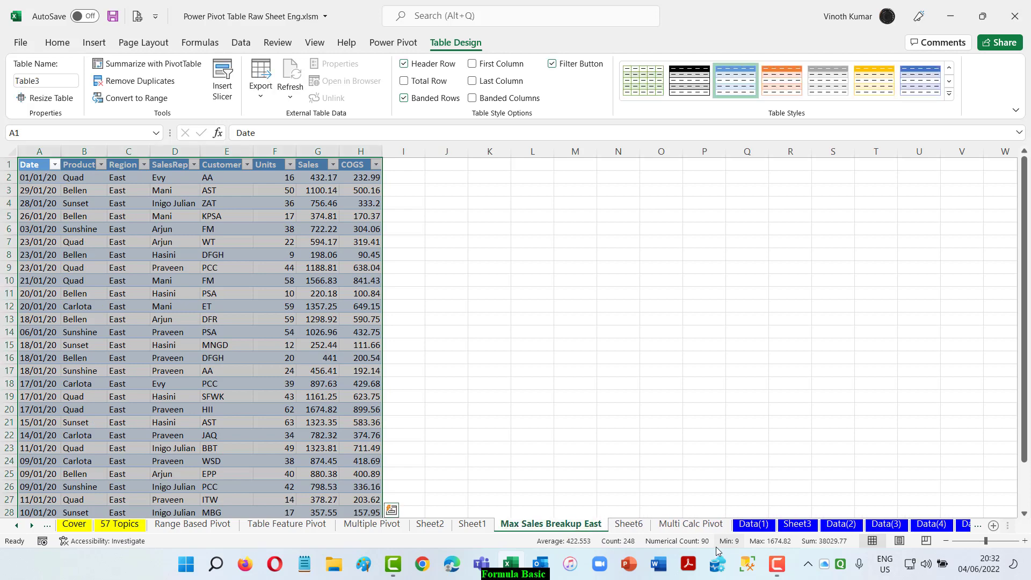
Step: Rename the extracted North records sheet, Sheet6, as "Min Sales for North"
click(628, 526)
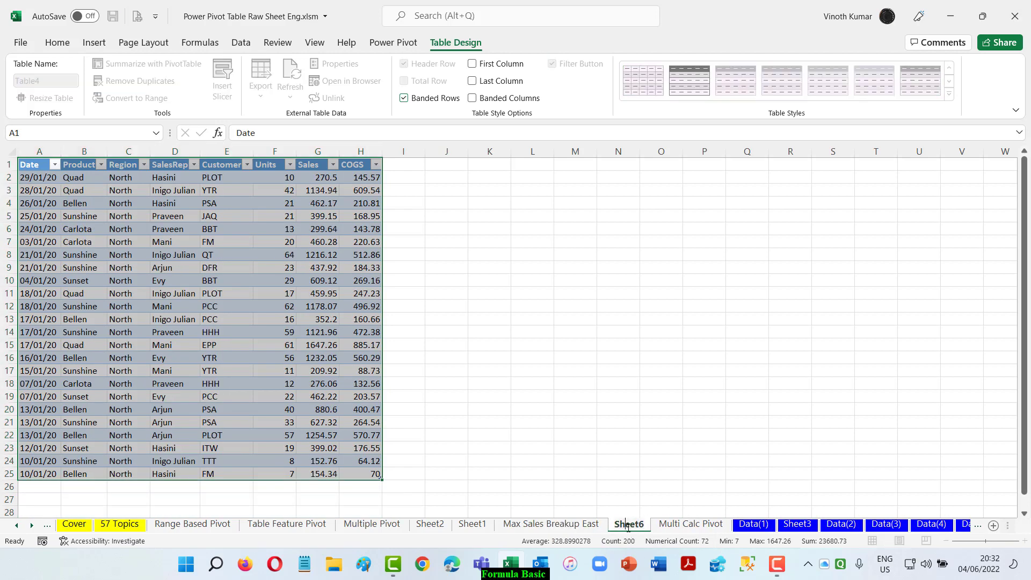
double_click(628, 525)
key(BackSpace)
text(M)
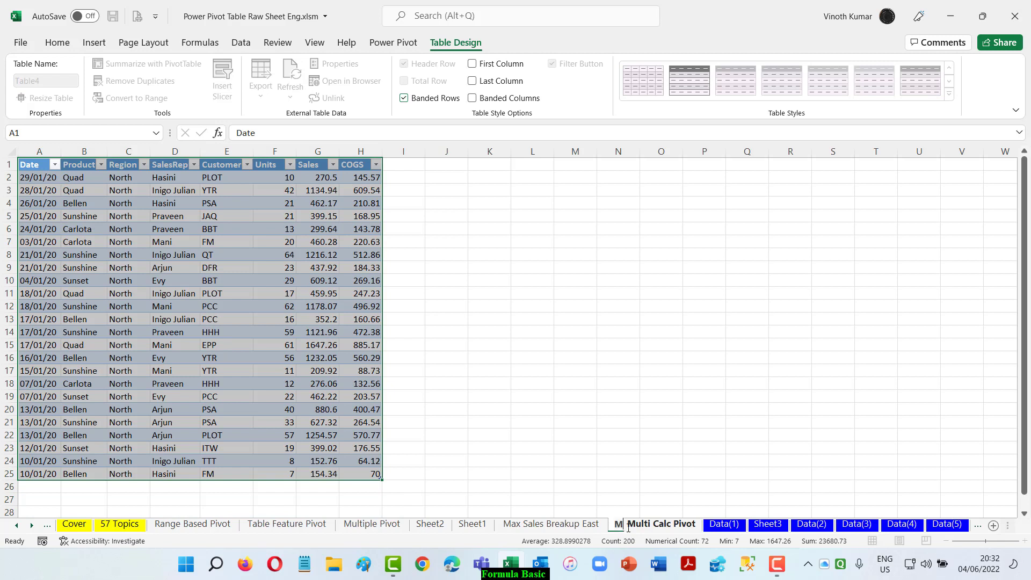
text(in Sales for )
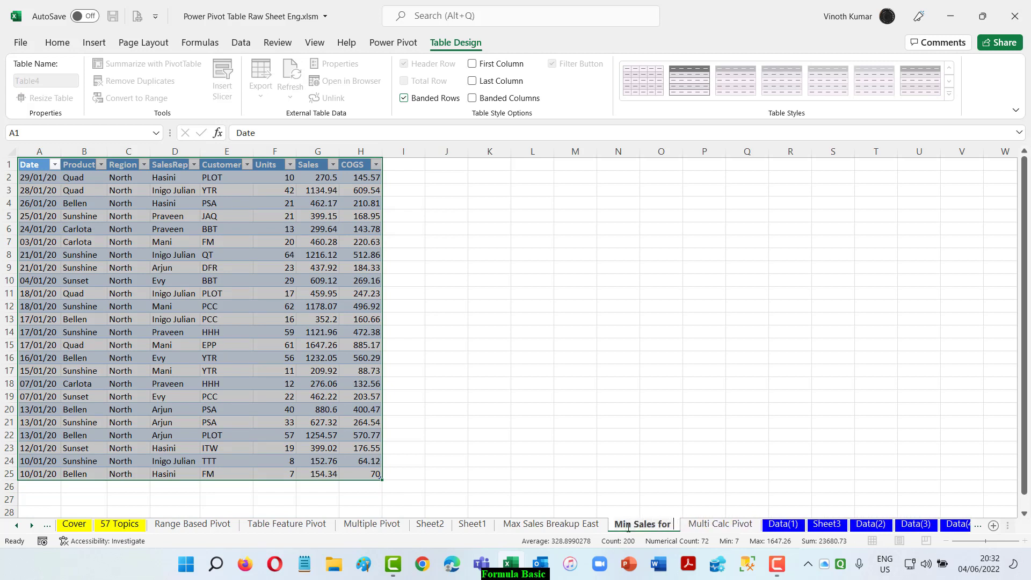
text(North)
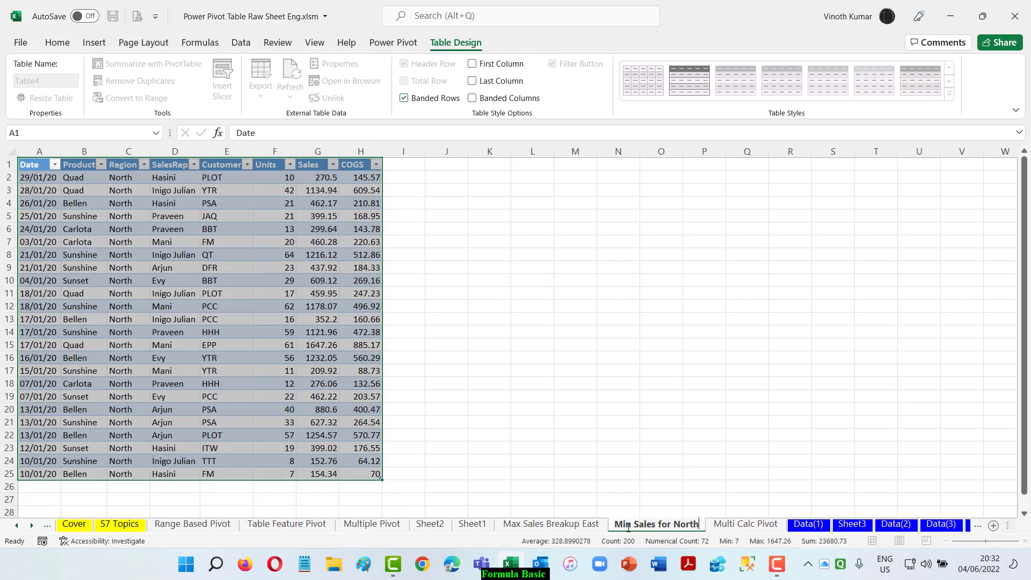
key(Return)
Step: Return to the Multi Calc Pivot sheet and extract the source records behind East's Count value to a new sheet
click(752, 524)
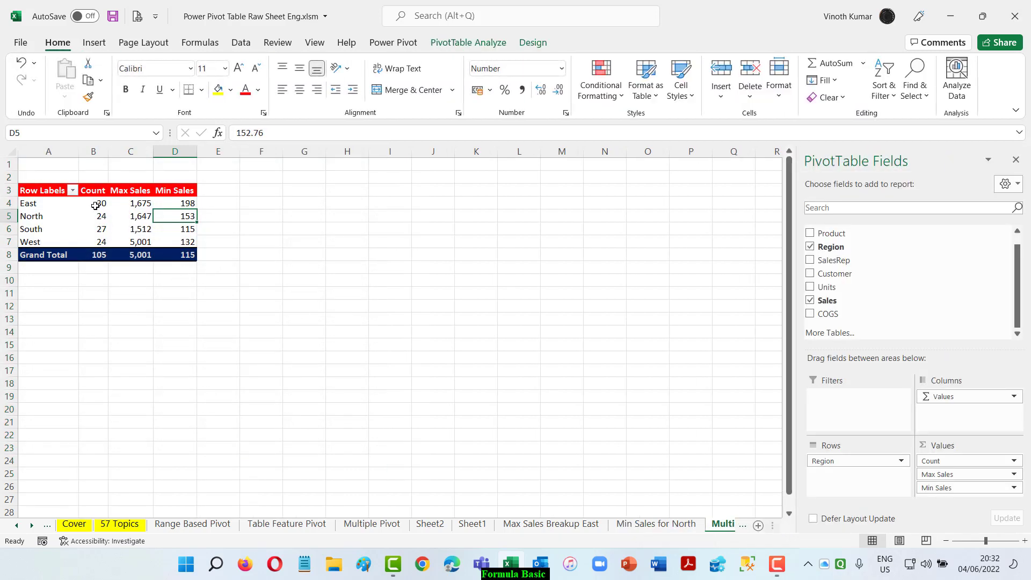
double_click(95, 206)
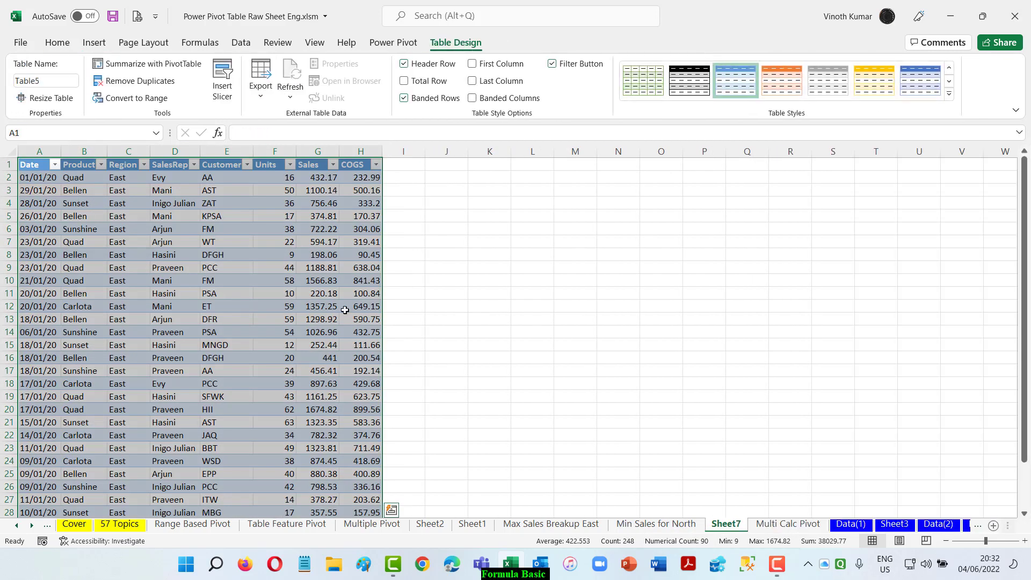
scroll(345, 310, down, 5)
scroll(344, 309, up, 5)
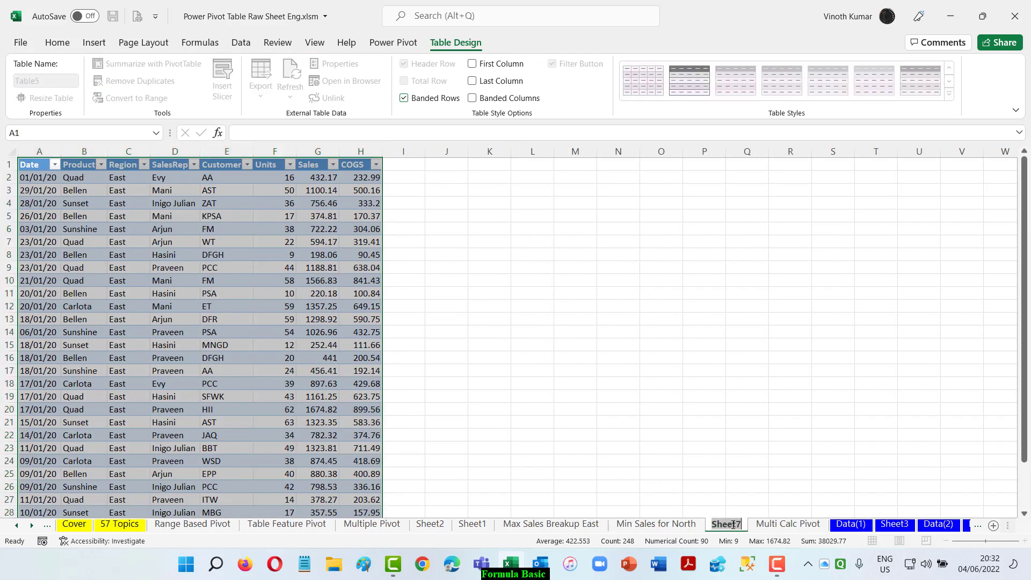
Step: Rename the extracted East count records sheet, Sheet7, as "Count Sales of East"
double_click(732, 525)
text(Con)
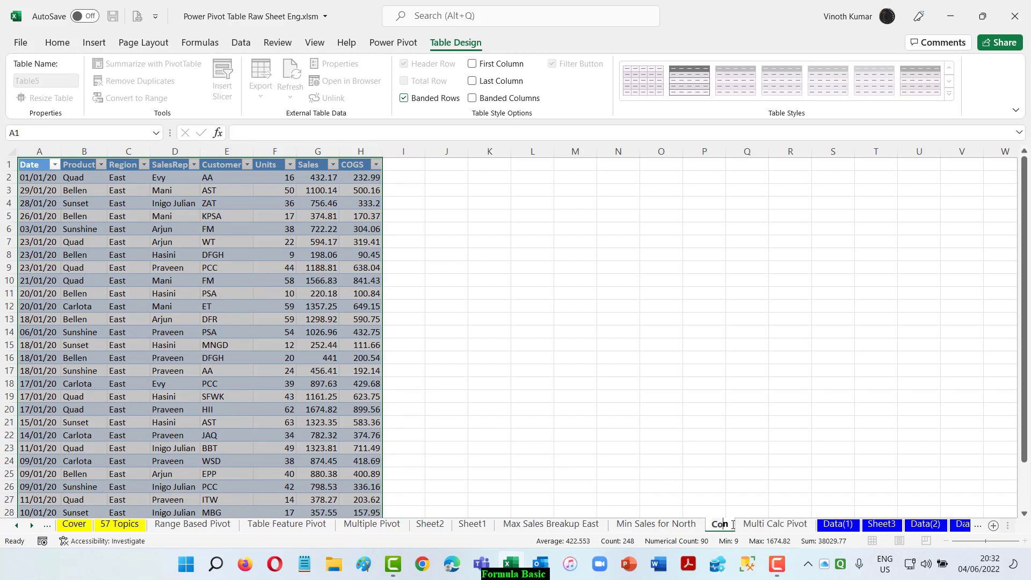
text(unt)
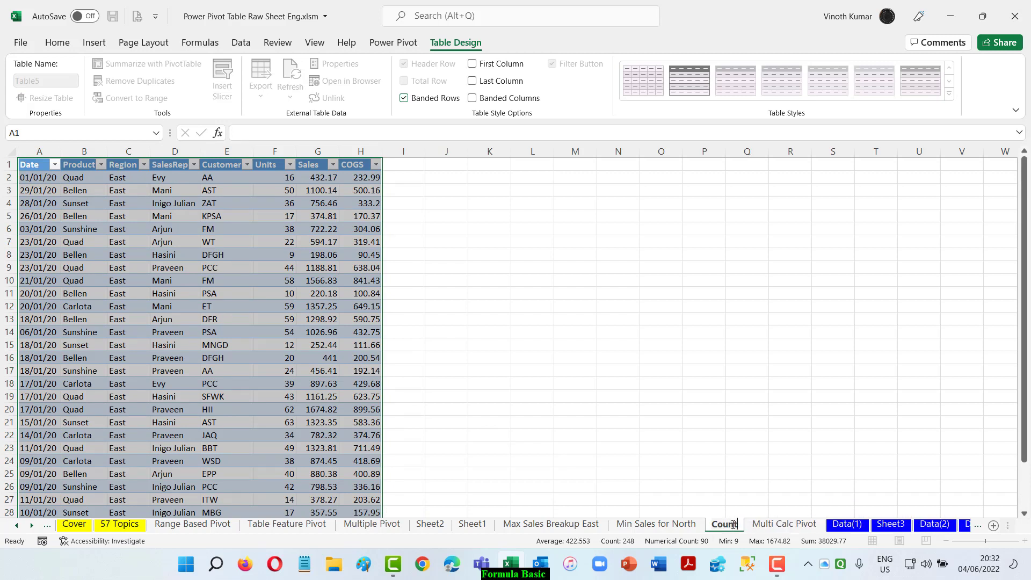
text( Sales)
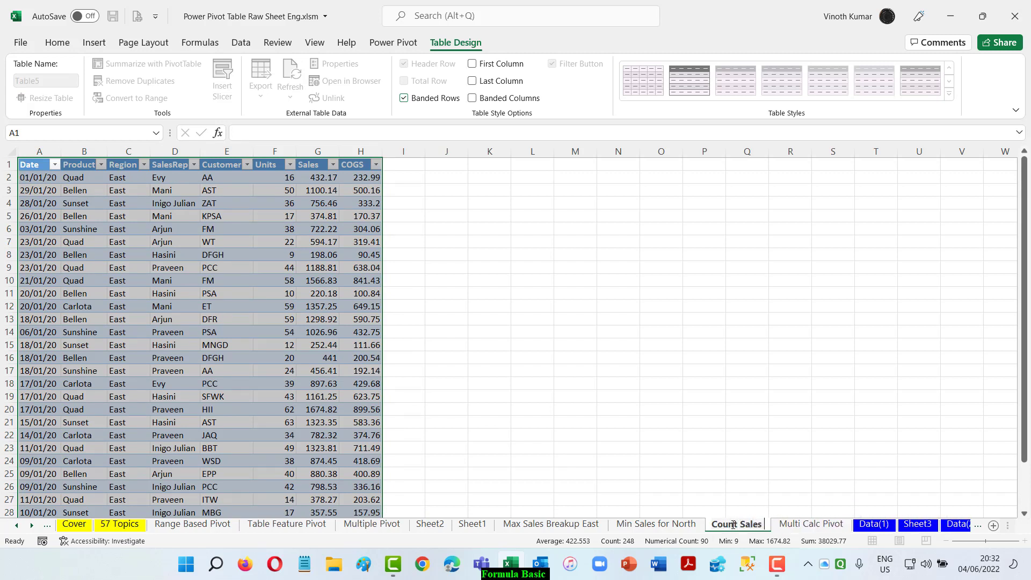
text( of East)
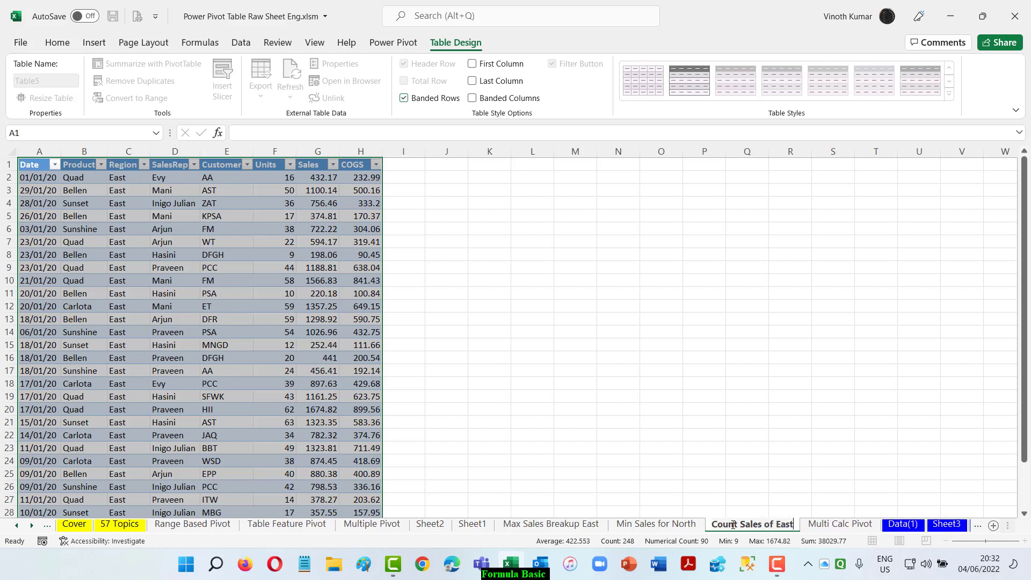
key(Return)
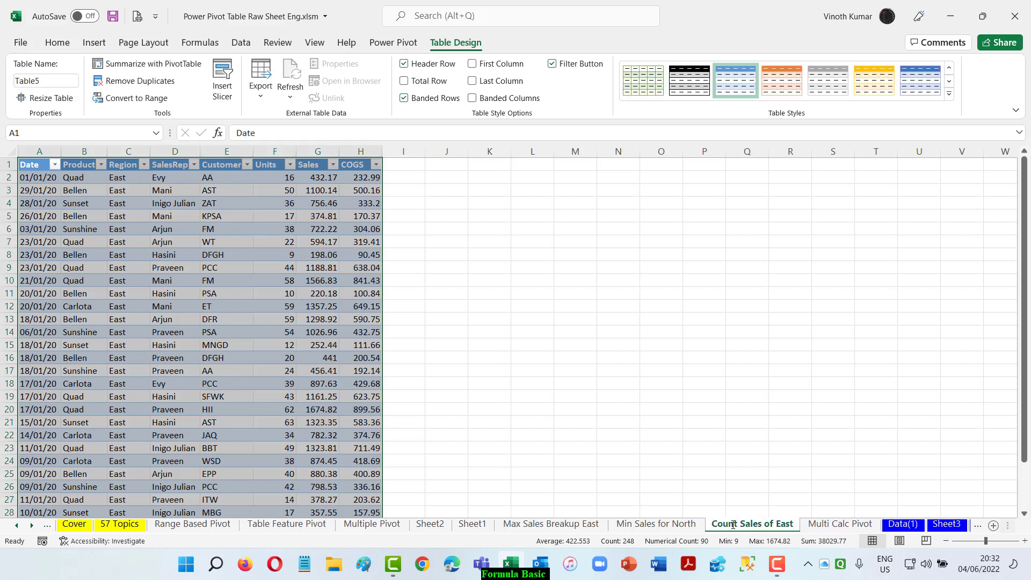
Step: Check the Multi Calc Pivot report and select the topic "Extracting data to new sheet with Double Click" on the 57 Topics sheet
click(830, 524)
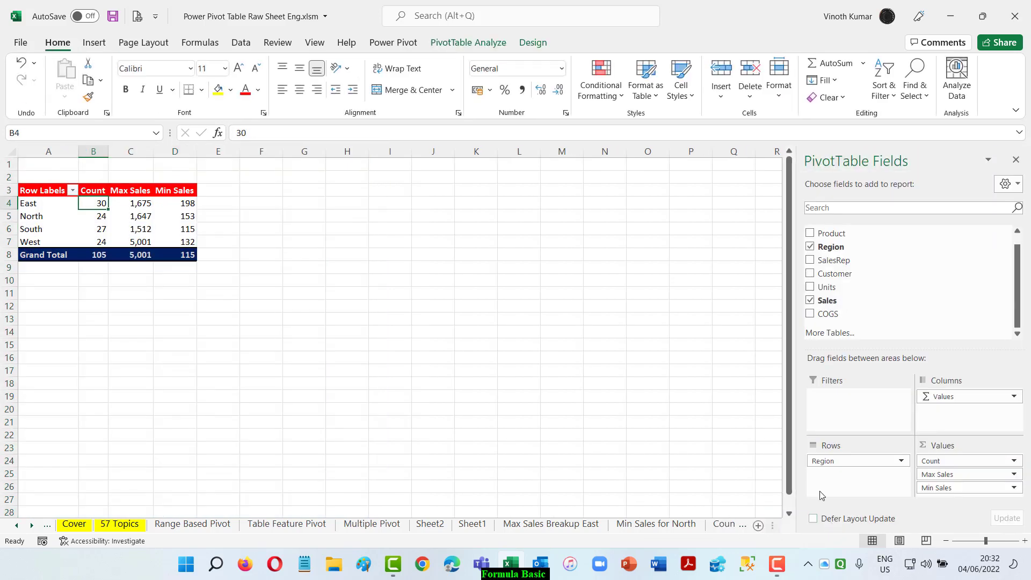
click(119, 525)
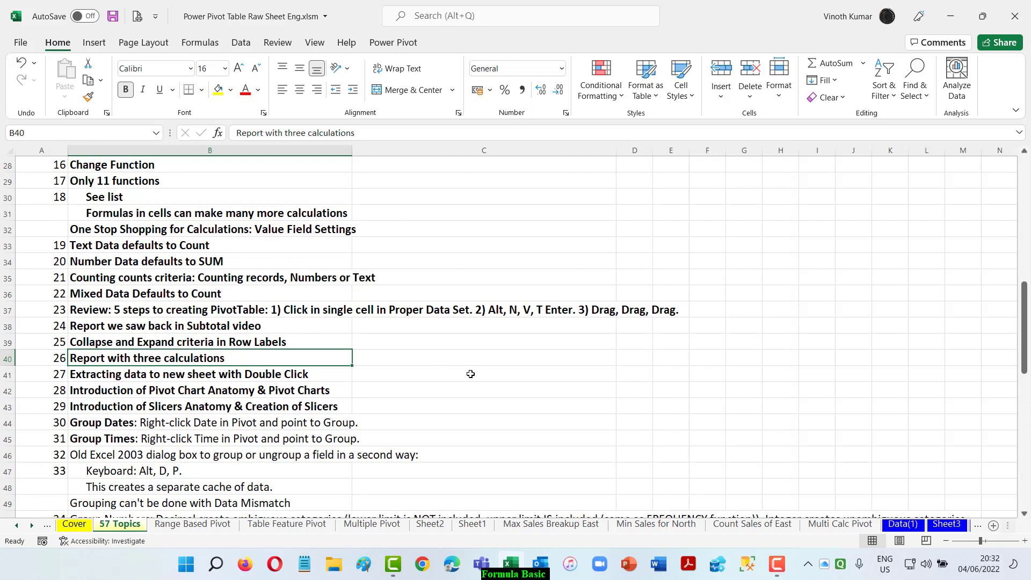
click(101, 380)
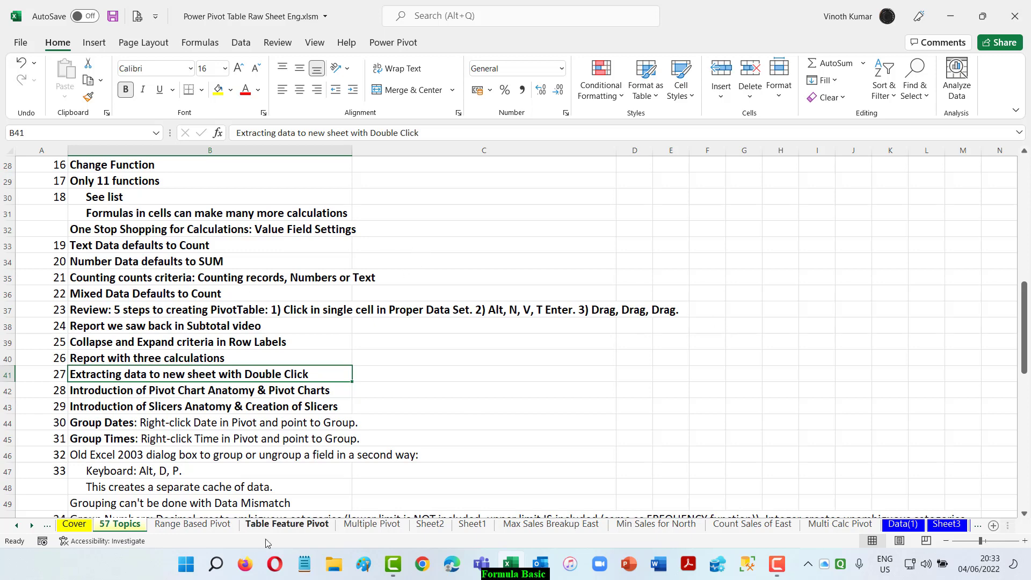
Step: View the Table Feature Pivot sheet and open the Range Based Pivot sheet to examine its PivotTable
click(294, 528)
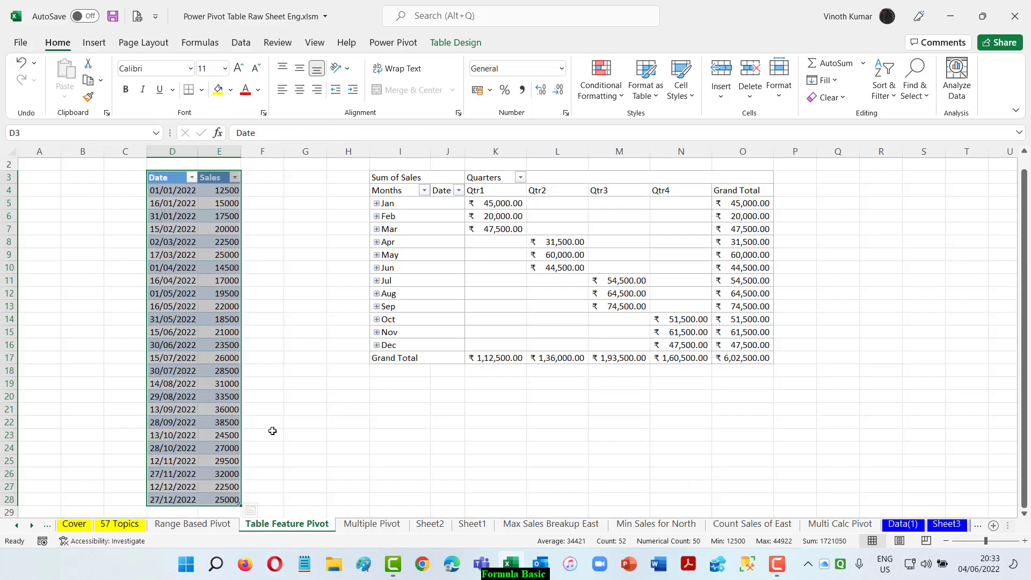
click(203, 525)
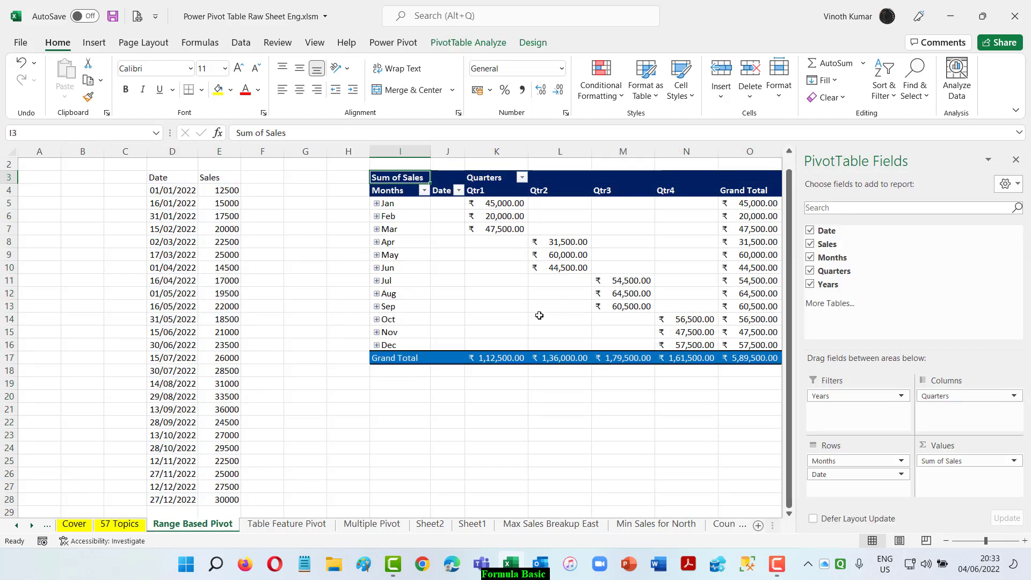
mouse_move(539, 315)
Step: Open Power Pivot Table.pptx from the Click2Campus folder in PowerPoint and view the Pivot Chart Anatomy slide
click(955, 17)
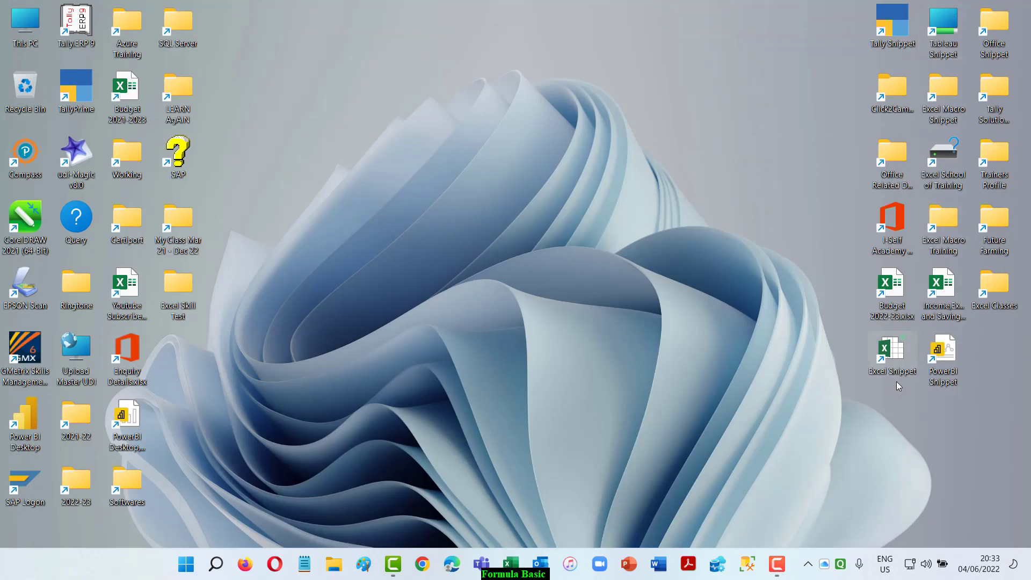
double_click(888, 88)
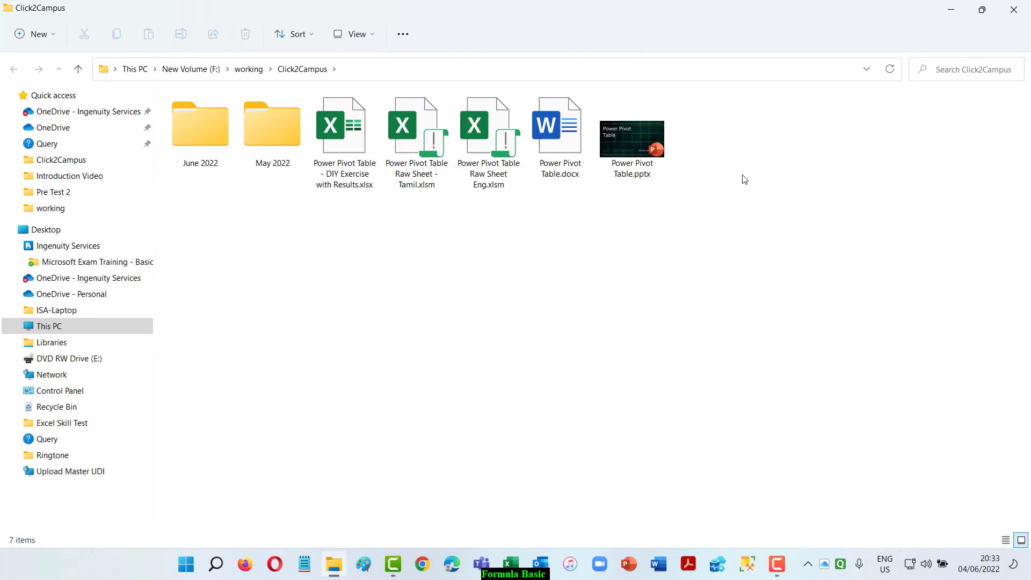
double_click(632, 141)
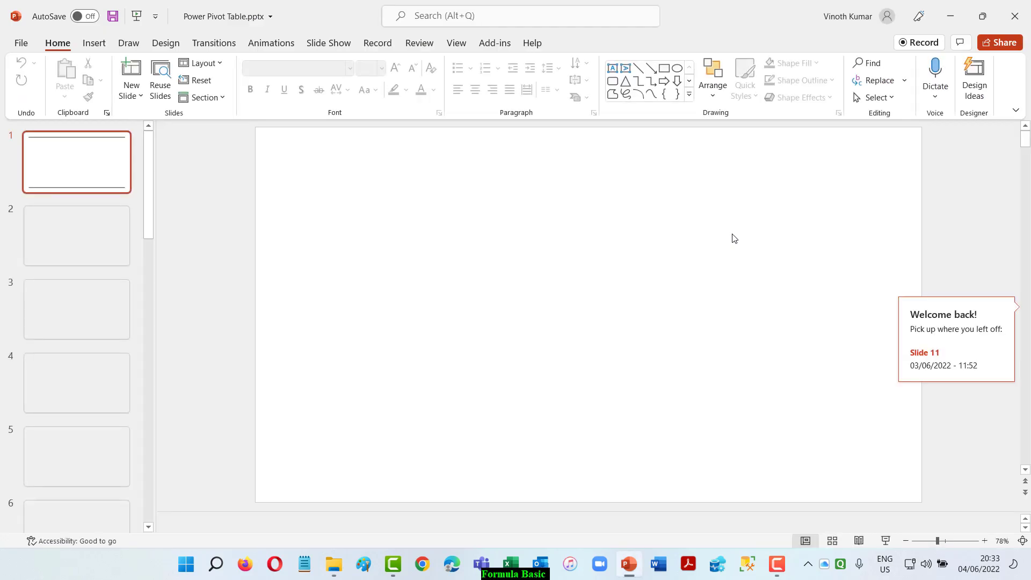
scroll(735, 238, down, 5)
scroll(734, 238, down, 4)
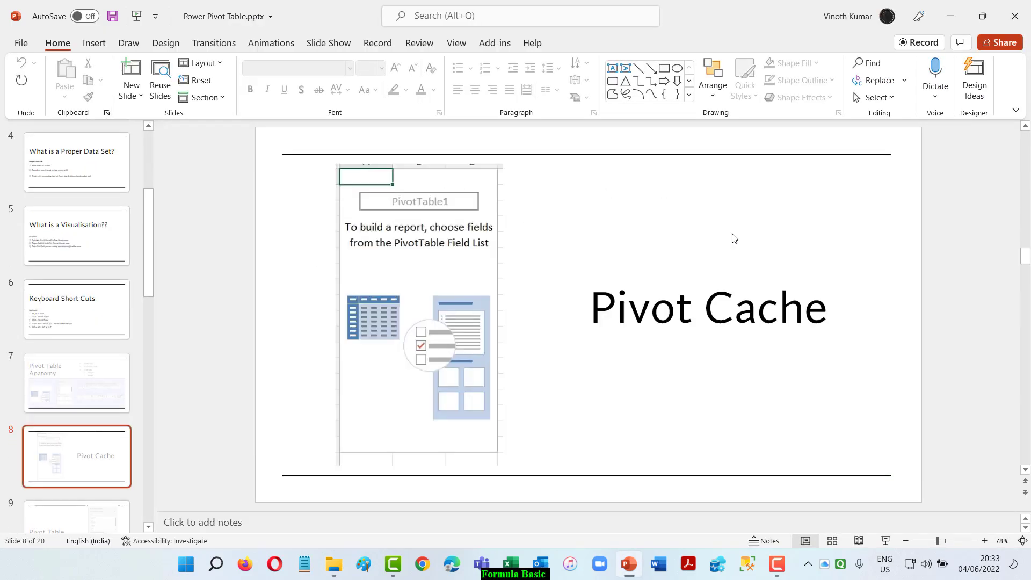
scroll(734, 238, down, 2)
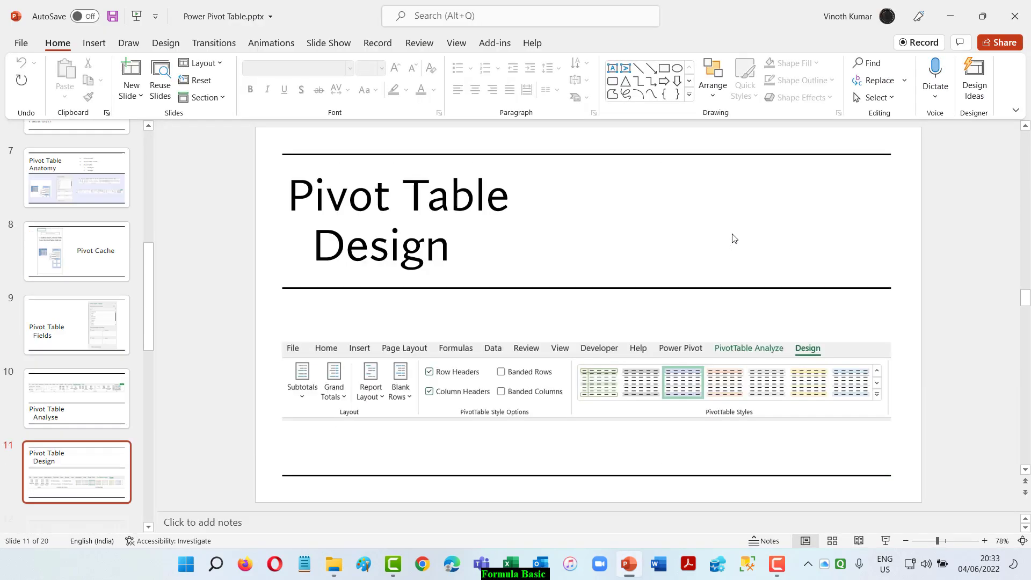
scroll(734, 238, down, 1)
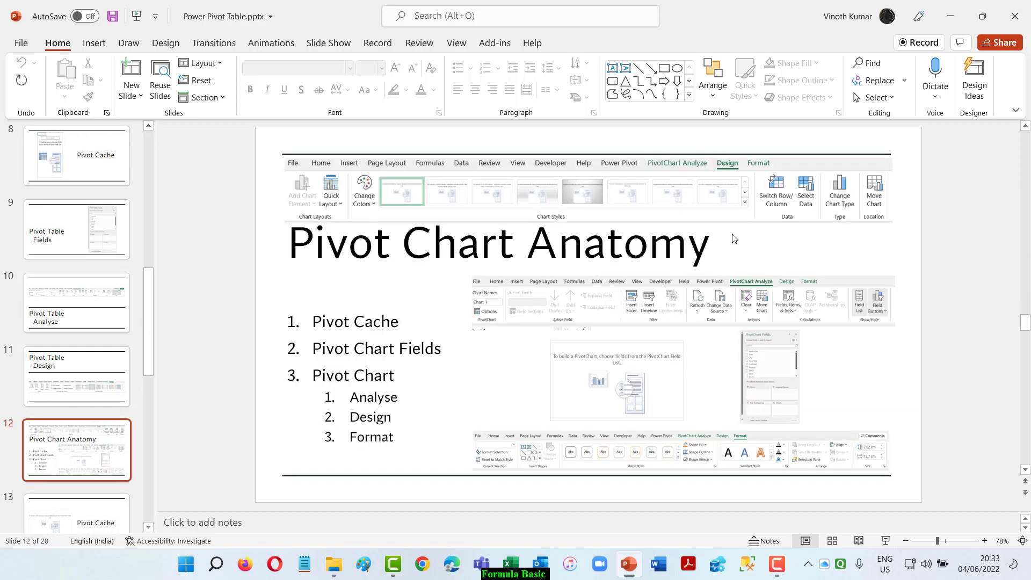
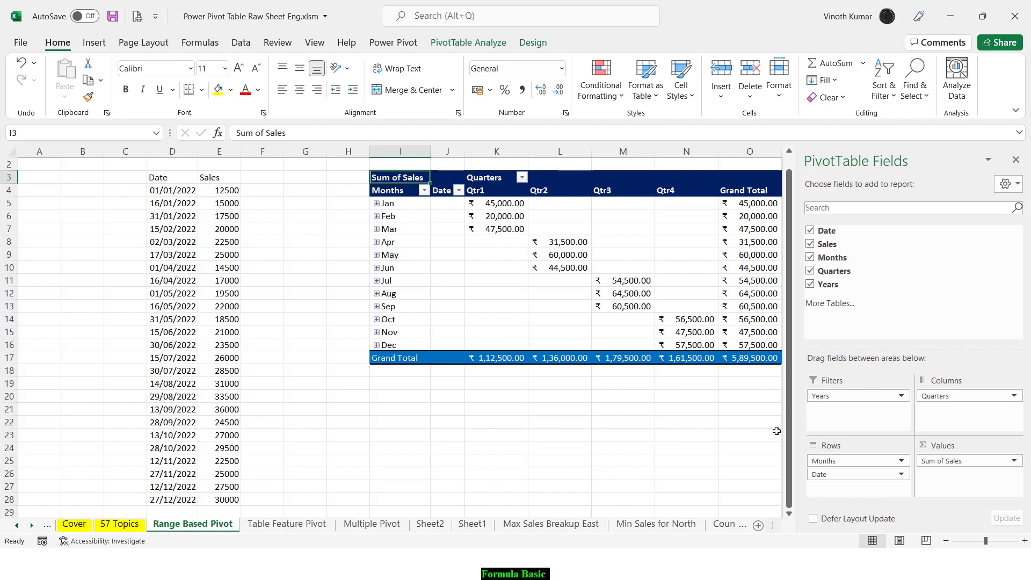
Step: In Excel, remove Years from the filters and Quarters from the columns of the Range Based Pivot PivotTable, and select the Jan label
drag(838, 396, 679, 410)
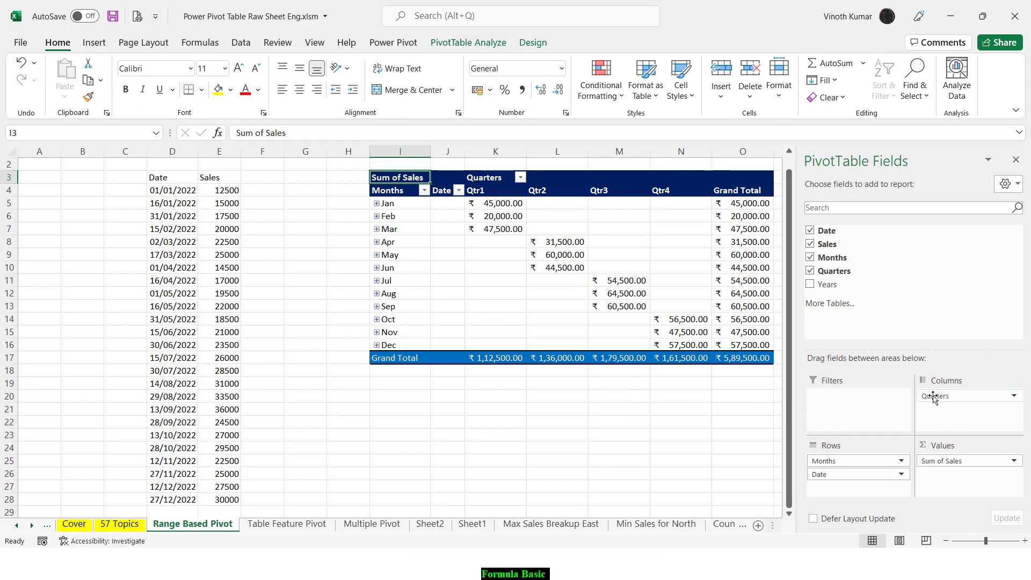
drag(933, 397, 626, 430)
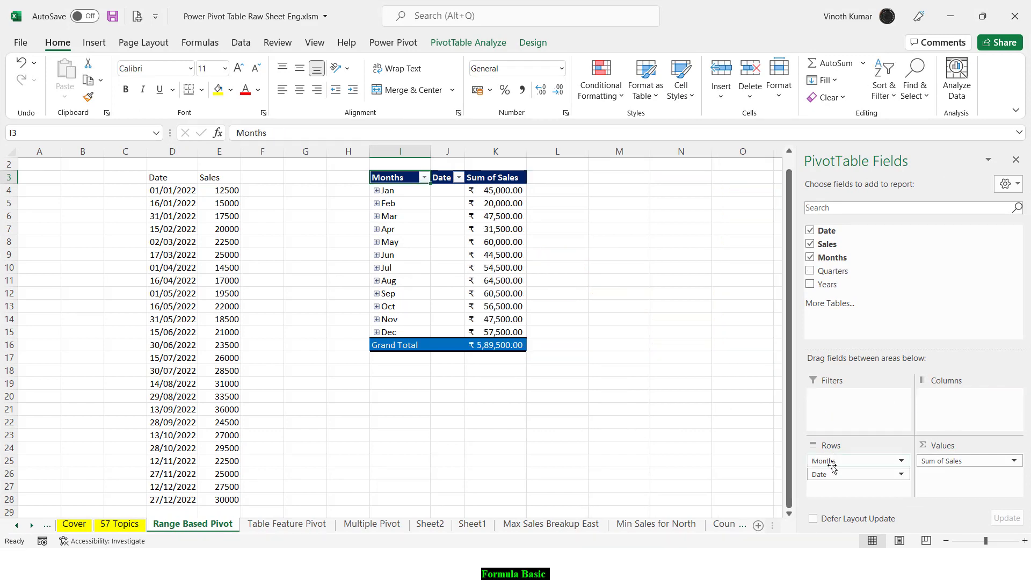
click(400, 193)
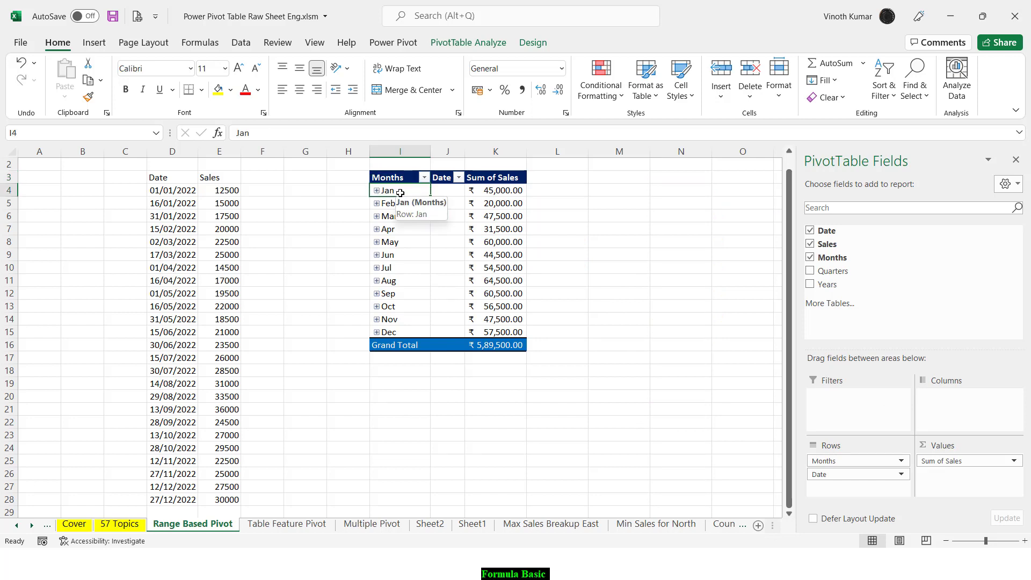
Step: Show the Range Based Pivot PivotTable in Compact Form
click(533, 42)
click(105, 94)
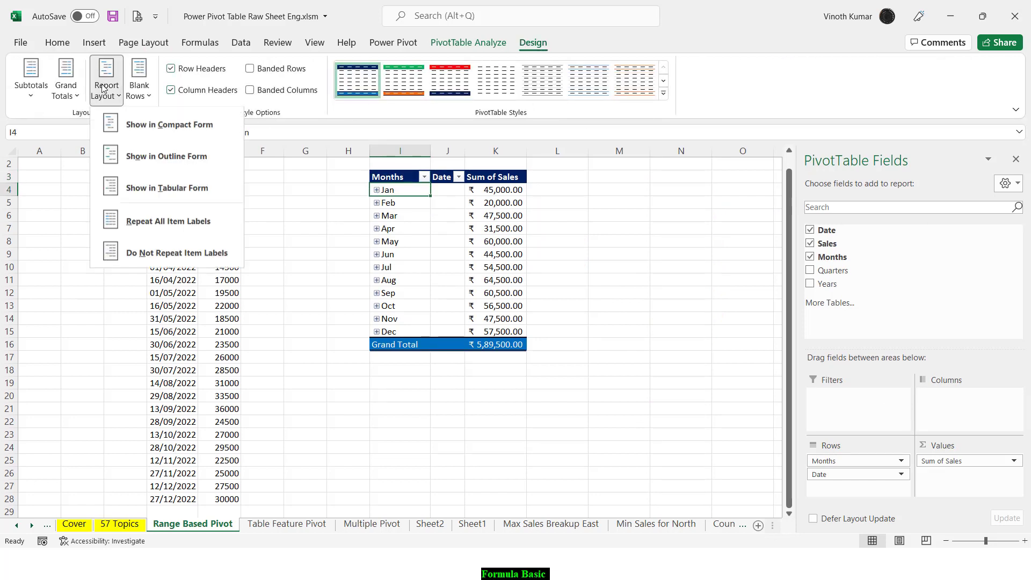
click(154, 127)
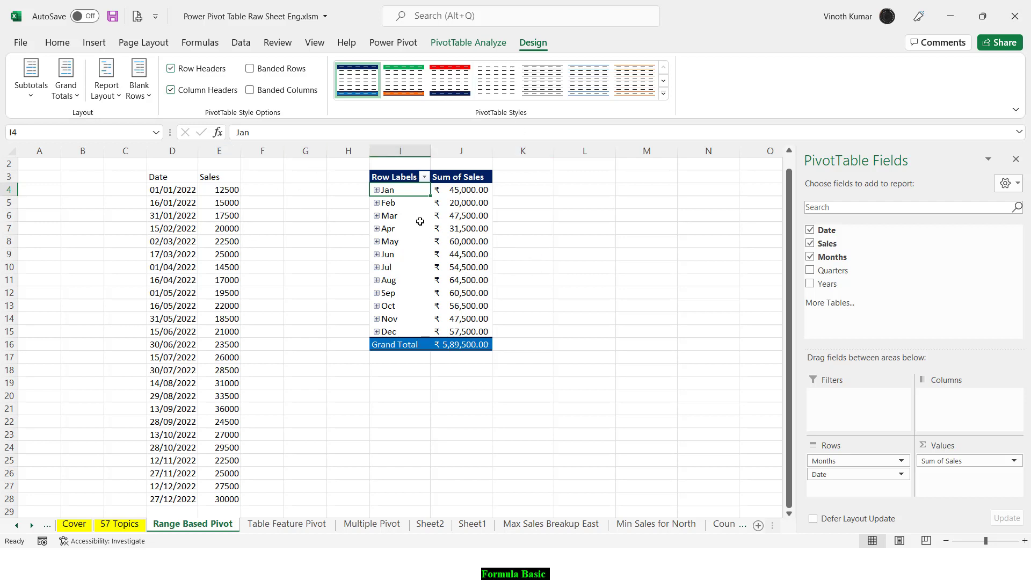
Step: Expand the entire Months field of the PivotTable to list the individual dates and review the expanded rows
right_click(384, 190)
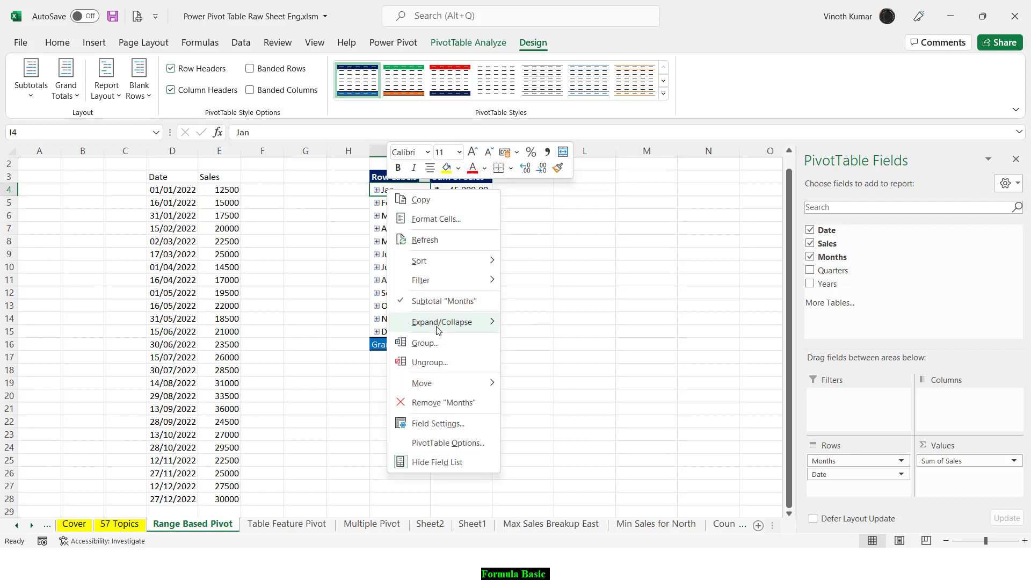
mouse_move(438, 329)
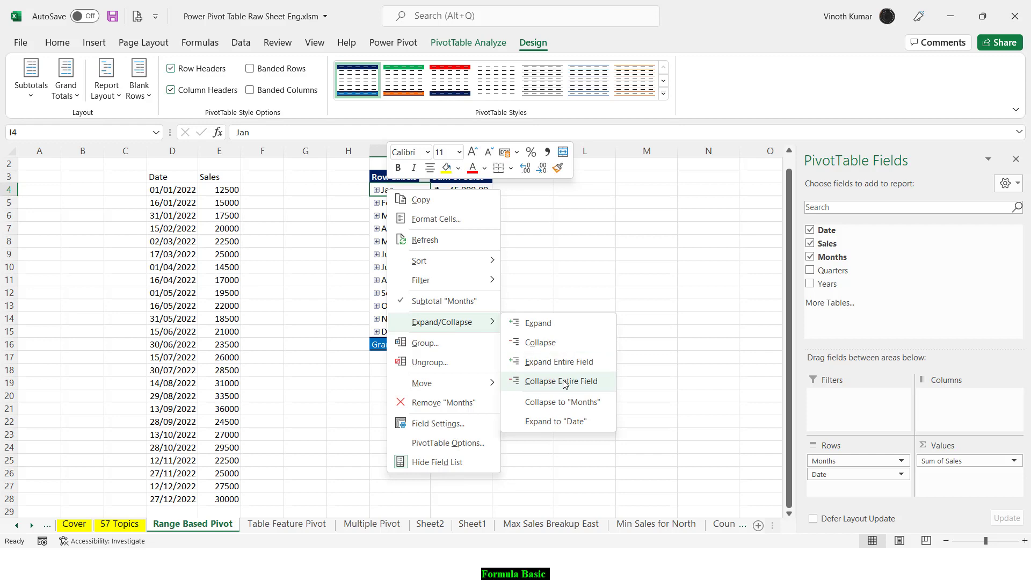
click(562, 362)
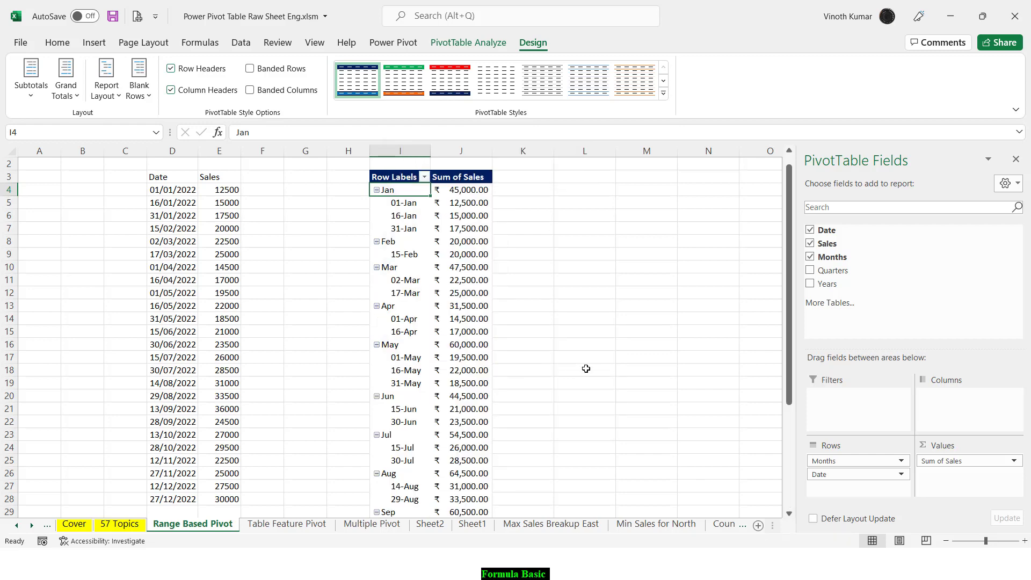
scroll(587, 368, down, 4)
scroll(602, 388, up, 5)
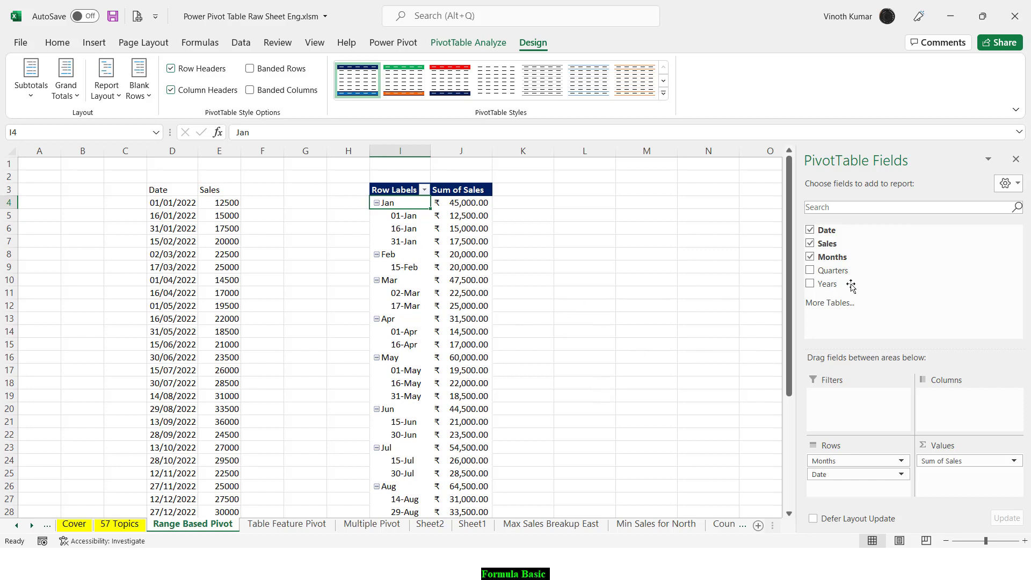
Step: Remove the Date field from the PivotTable so its rows use only Months
click(810, 230)
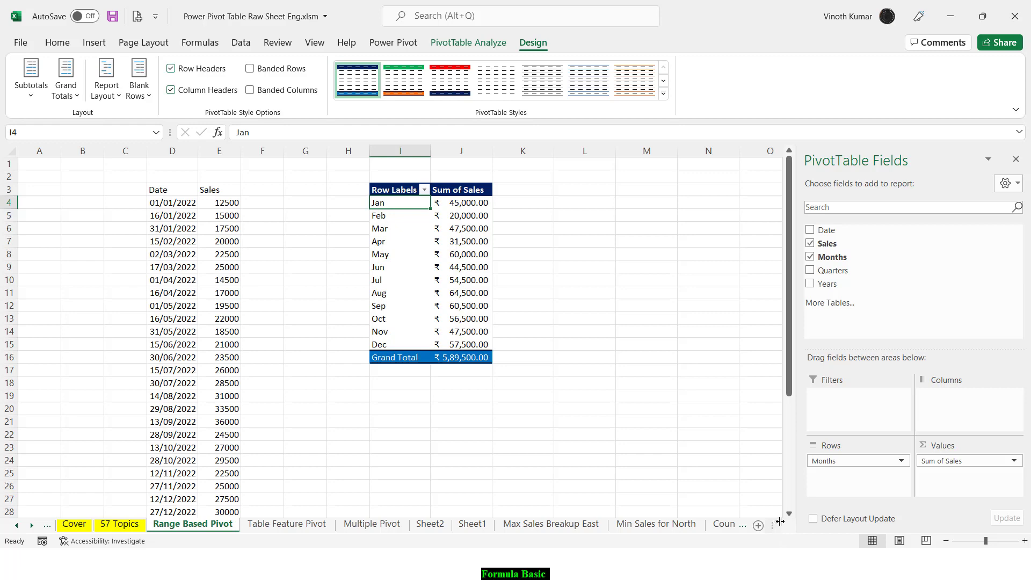
click(726, 436)
scroll(722, 432, down, 2)
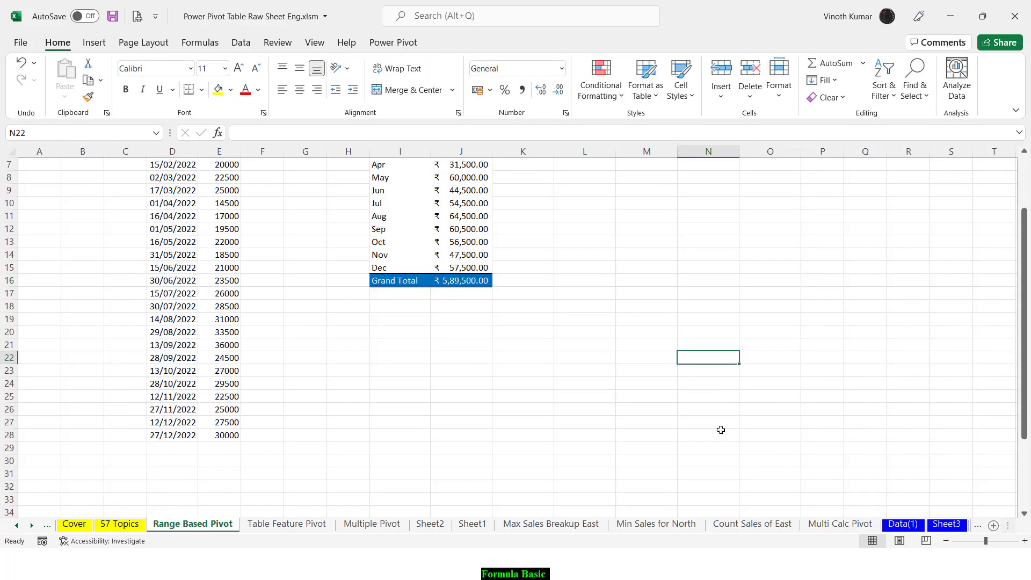
scroll(721, 430, up, 2)
Step: Note the chart shortcut beside the PivotTable by entering "Chart" in L3 and "Alt F1" in M3
click(566, 176)
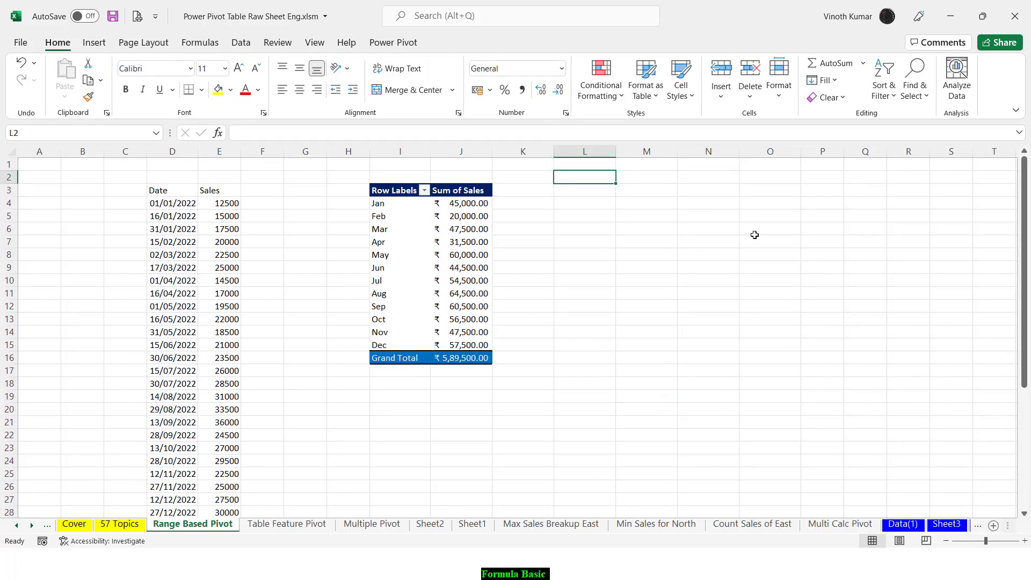
key(Right)
key(Down)
key(Left)
text(Cha)
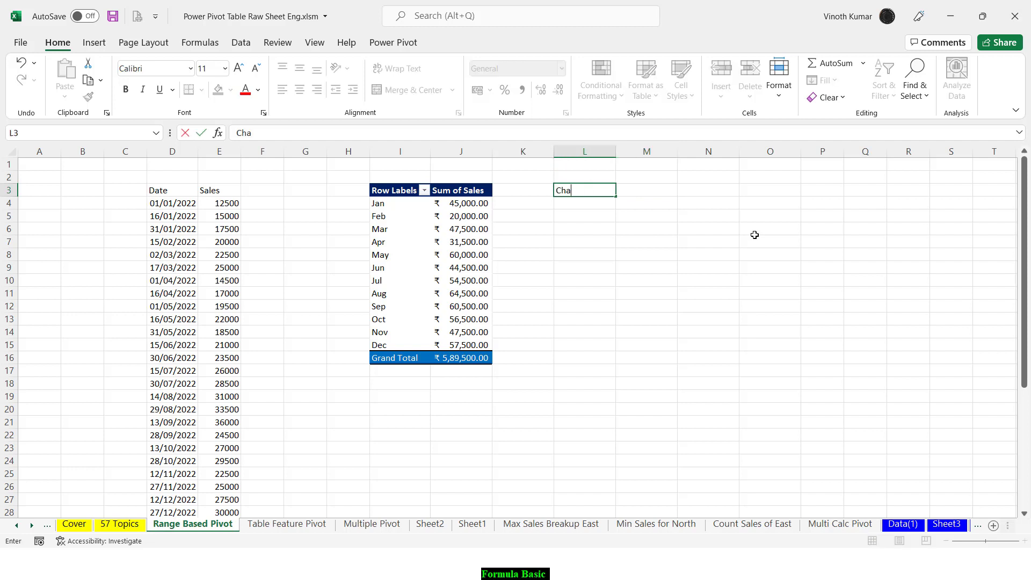
key(Tab)
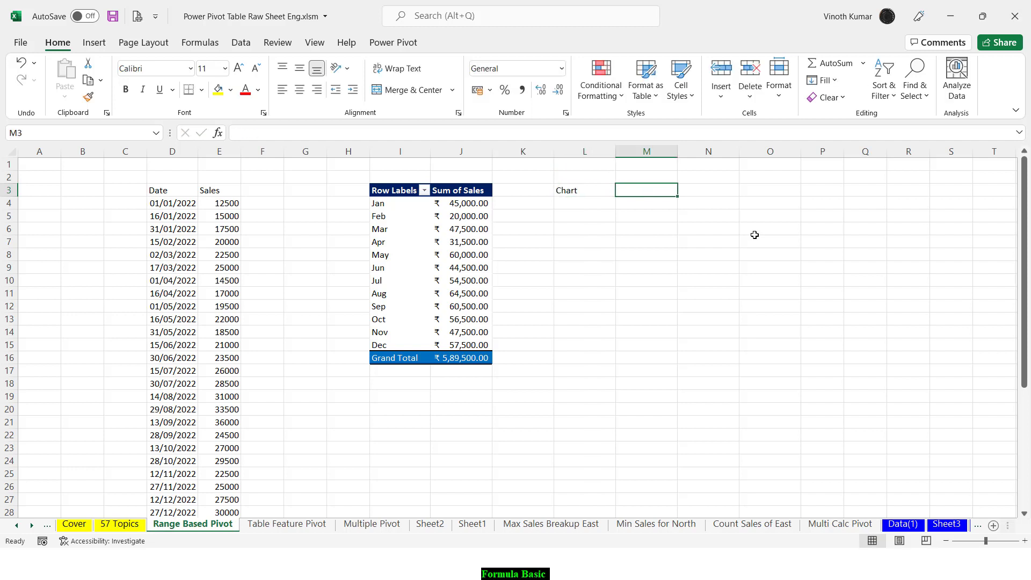
text(Alt F1)
key(Return)
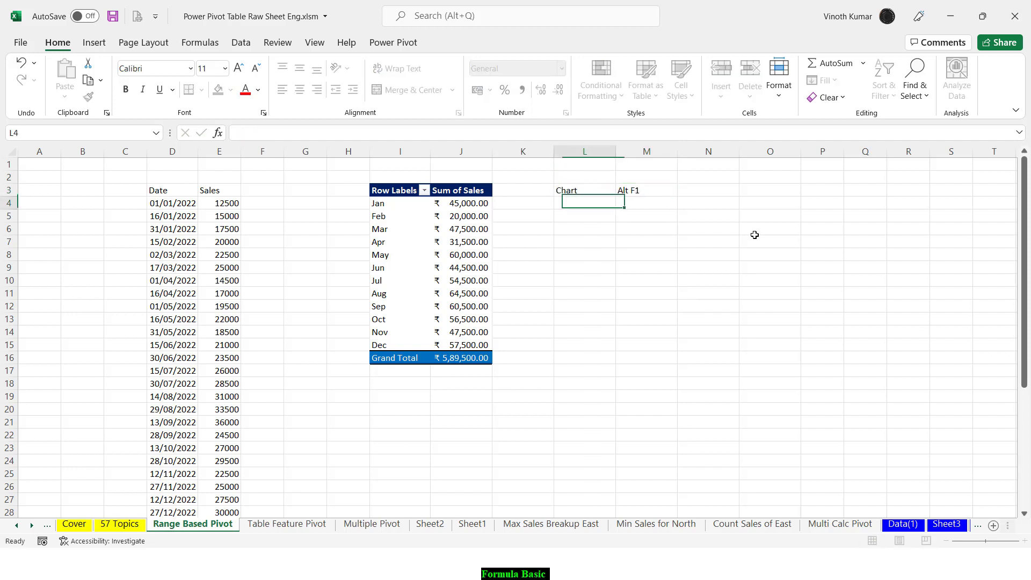
Step: Insert a default pivot chart from the Months and Sum of Sales PivotTable
key(Up)
key(Left)
key(Left)
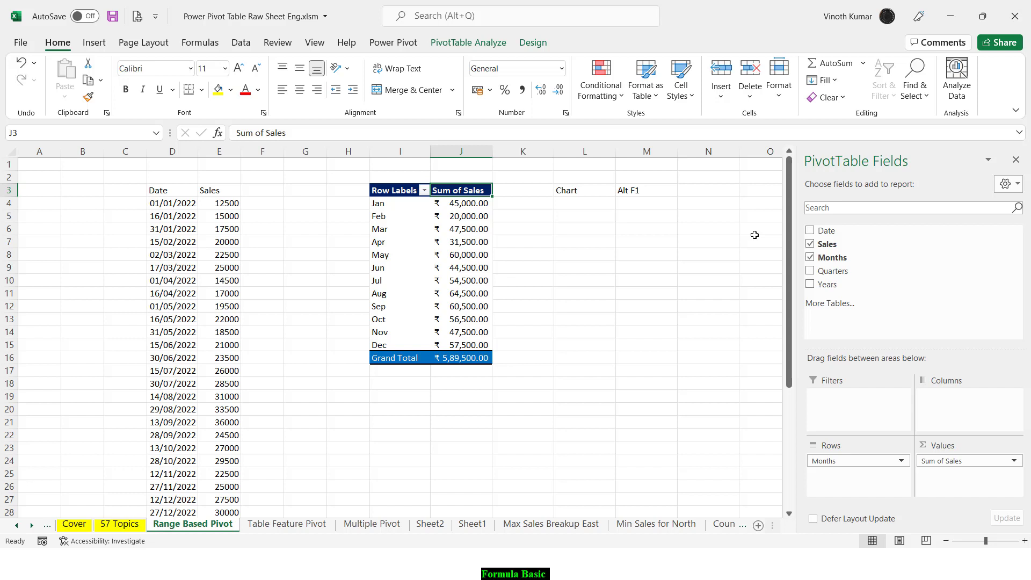
key(alt+F1)
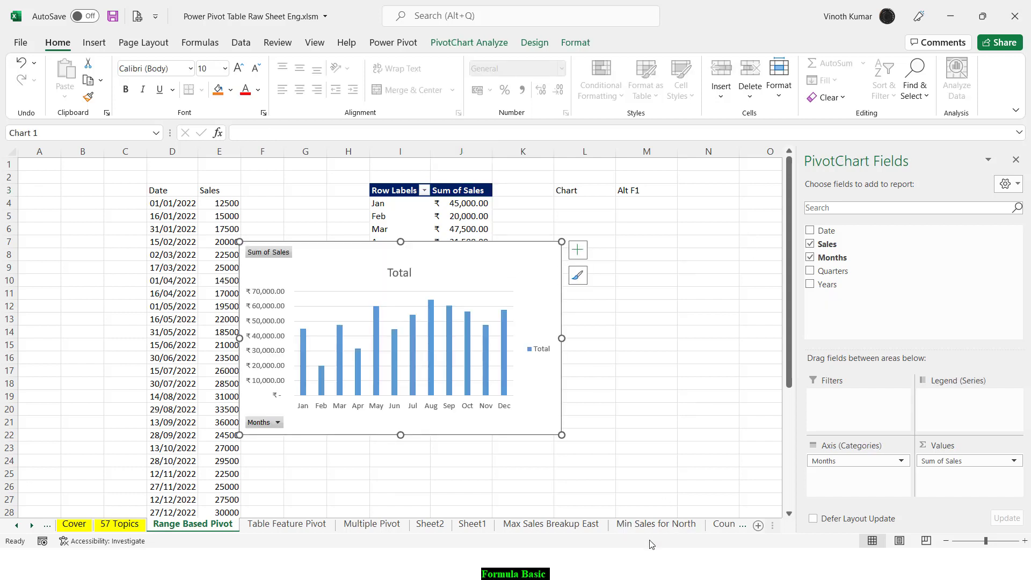
click(765, 399)
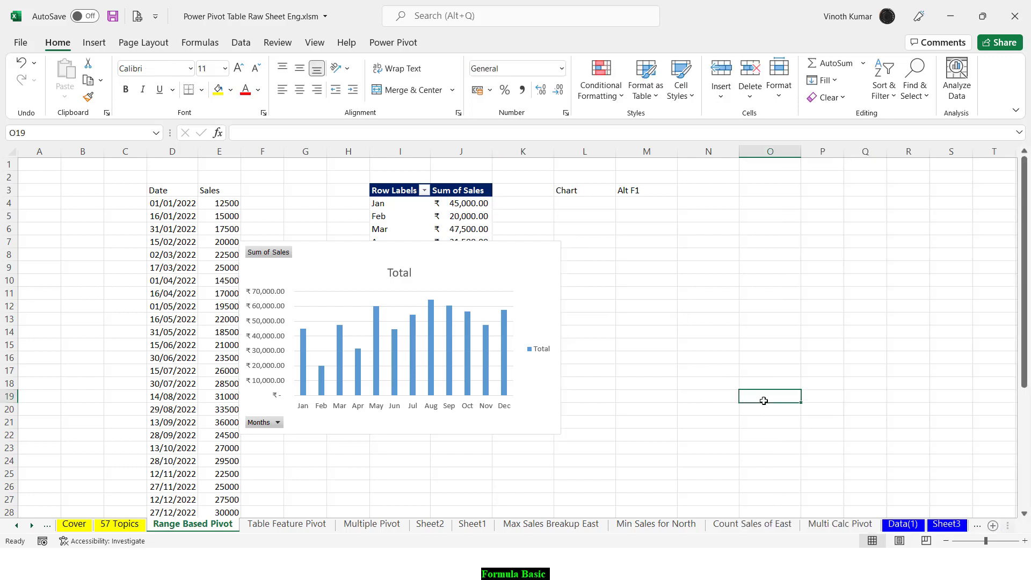
Step: Move the pivot chart beside the PivotTable, below the Chart note in L3, and close the PivotChart Fields pane
drag(468, 265, 829, 240)
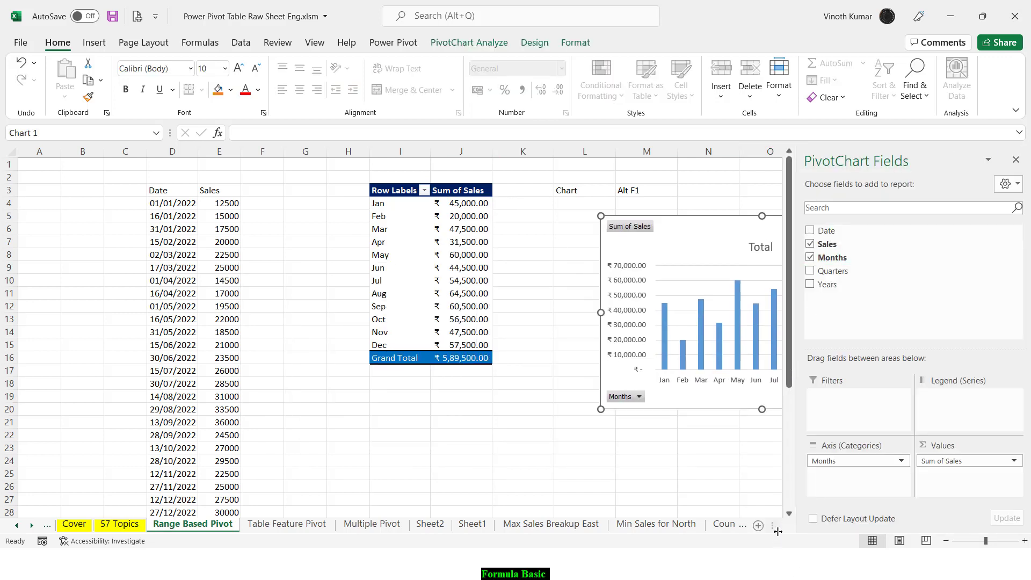
drag(692, 231, 632, 237)
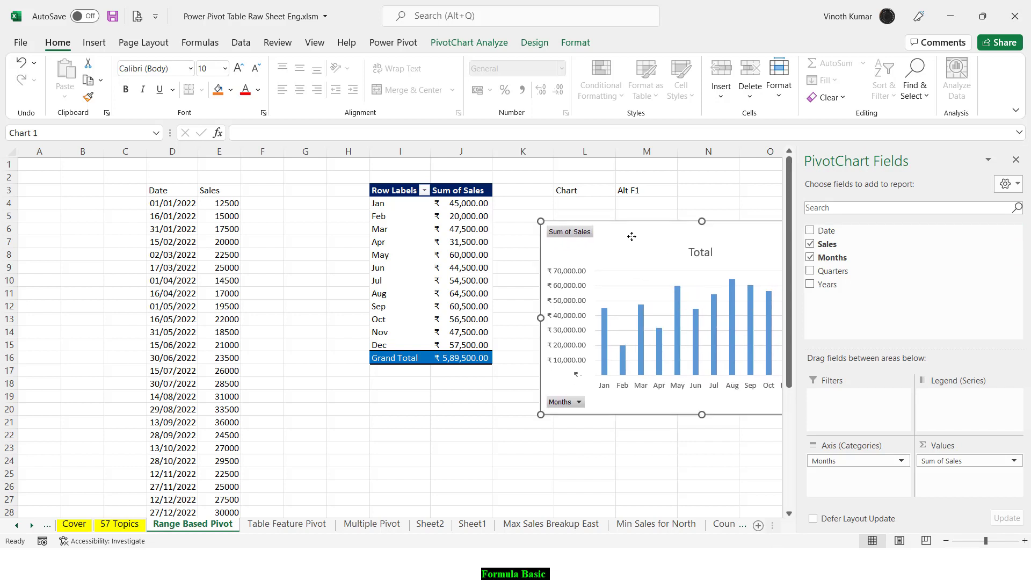
click(1016, 159)
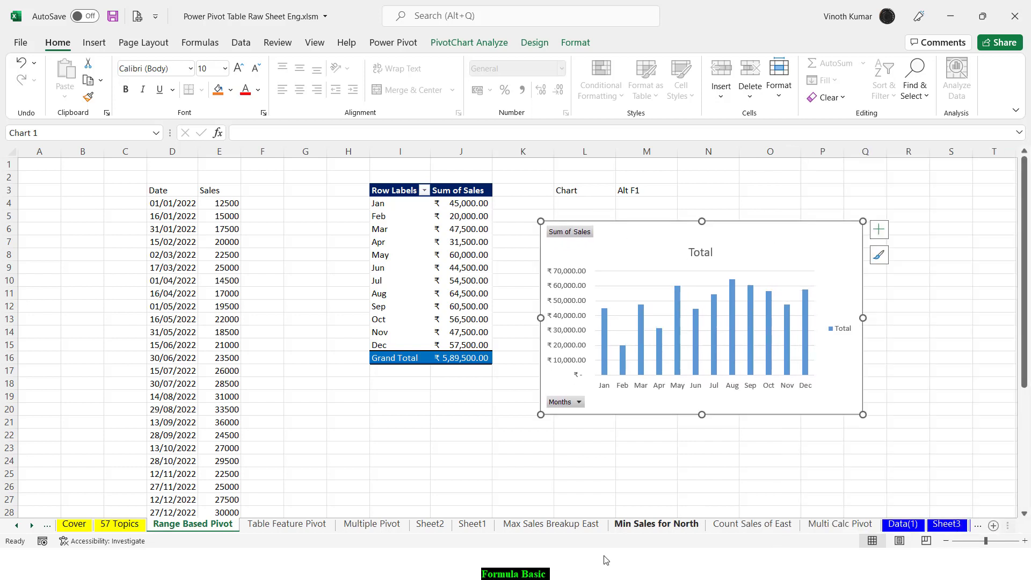
Step: On the Table Feature Pivot sheet, delete columns I to P containing the existing PivotTable
click(287, 525)
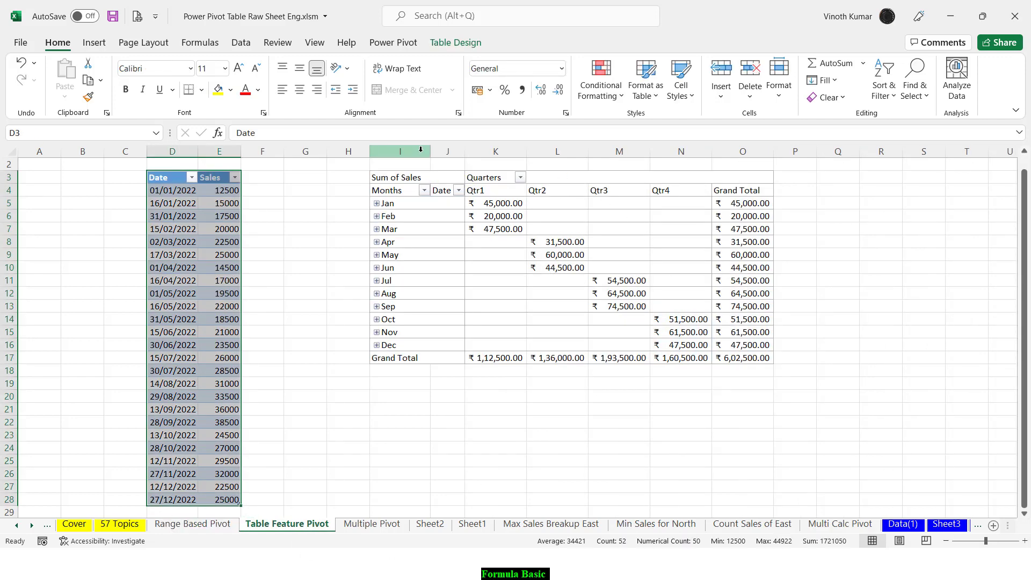
drag(420, 150, 806, 174)
key(ctrl+minus)
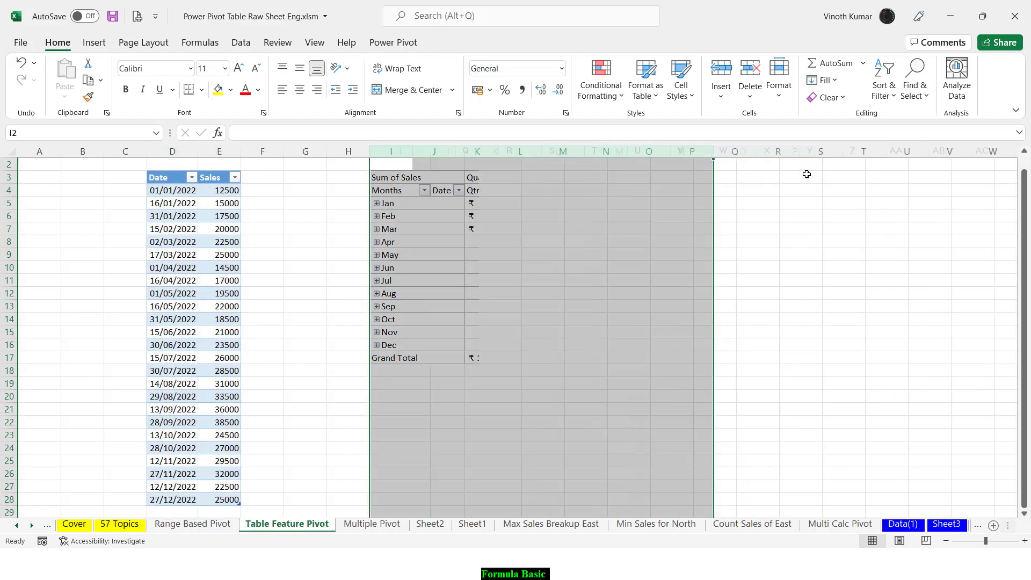
click(376, 239)
Step: Start the PivotTable and PivotChart Wizard for the Date and Sales table, choosing a PivotChart report with source range $D$3:$E$28
click(168, 177)
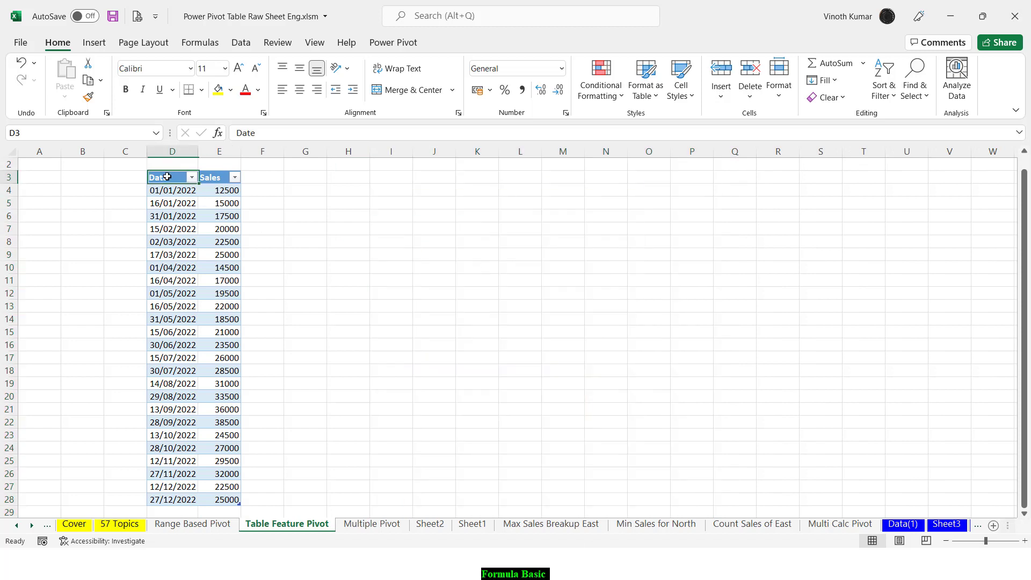
click(91, 41)
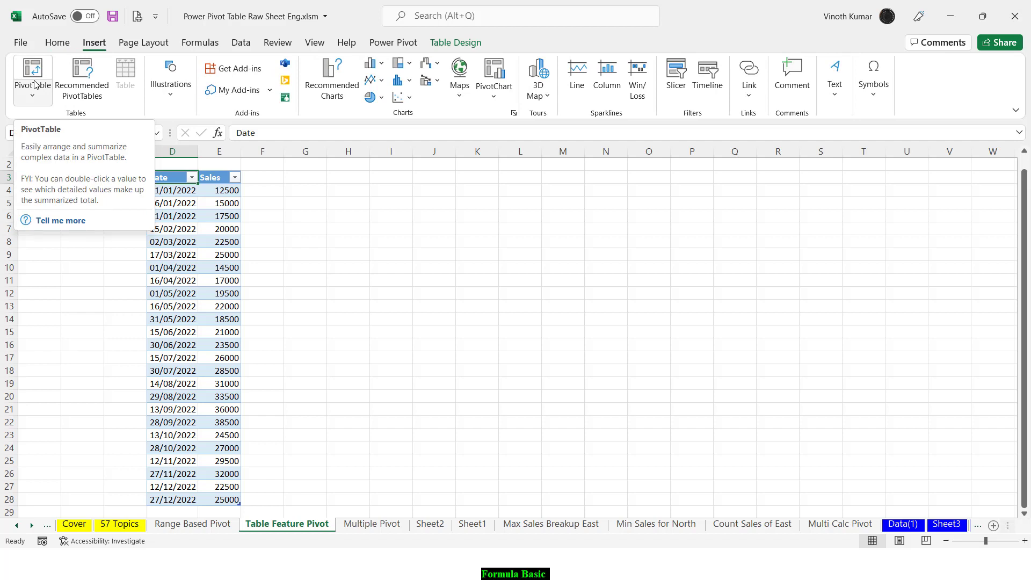
key(alt)
key(d)
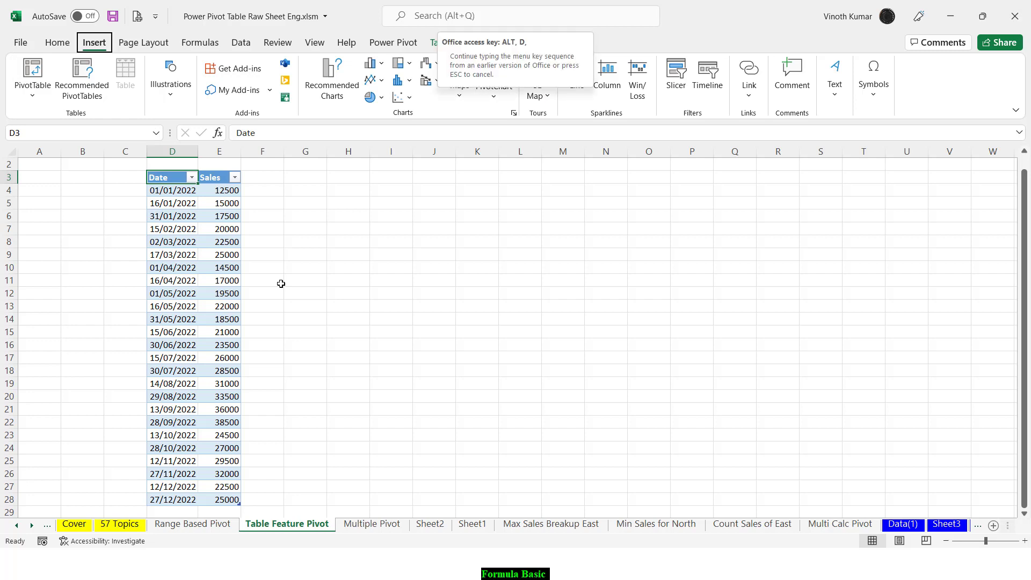
key(p)
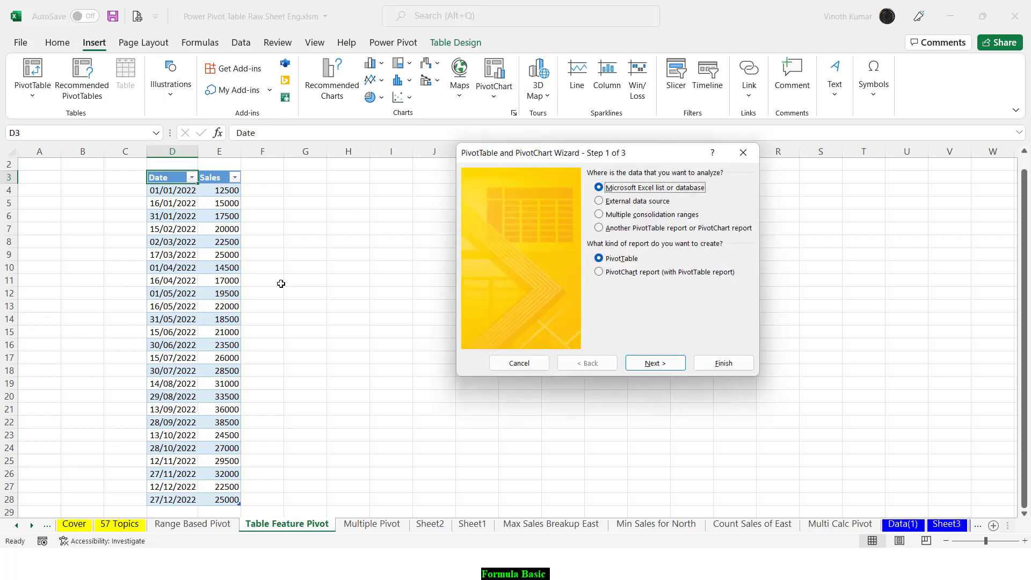
click(618, 272)
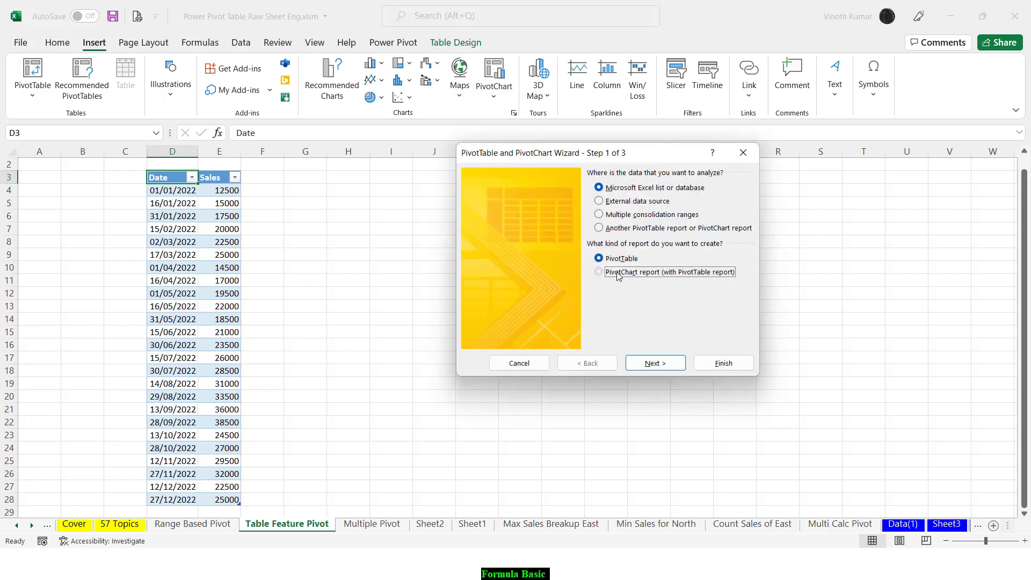
click(659, 364)
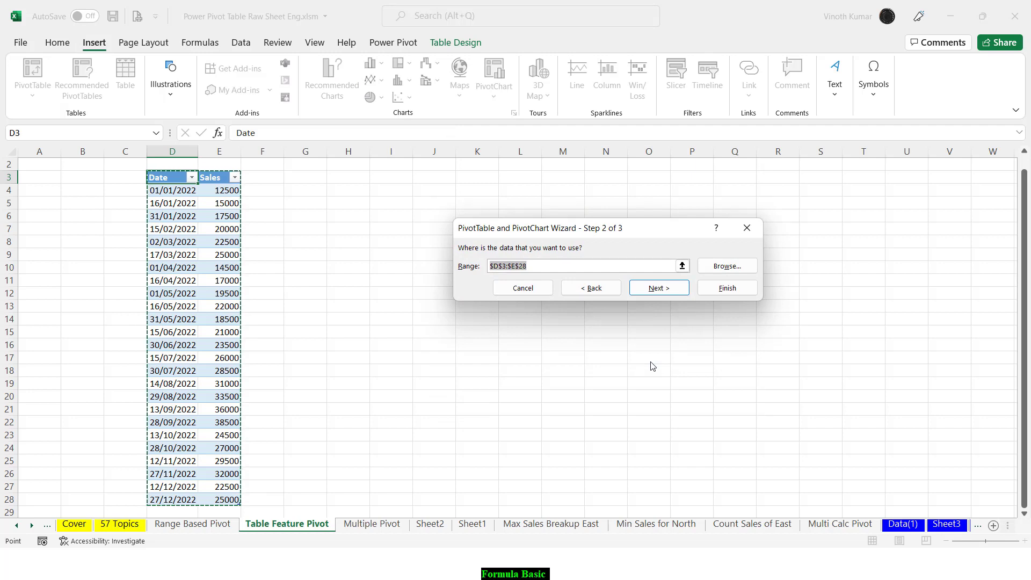
click(674, 290)
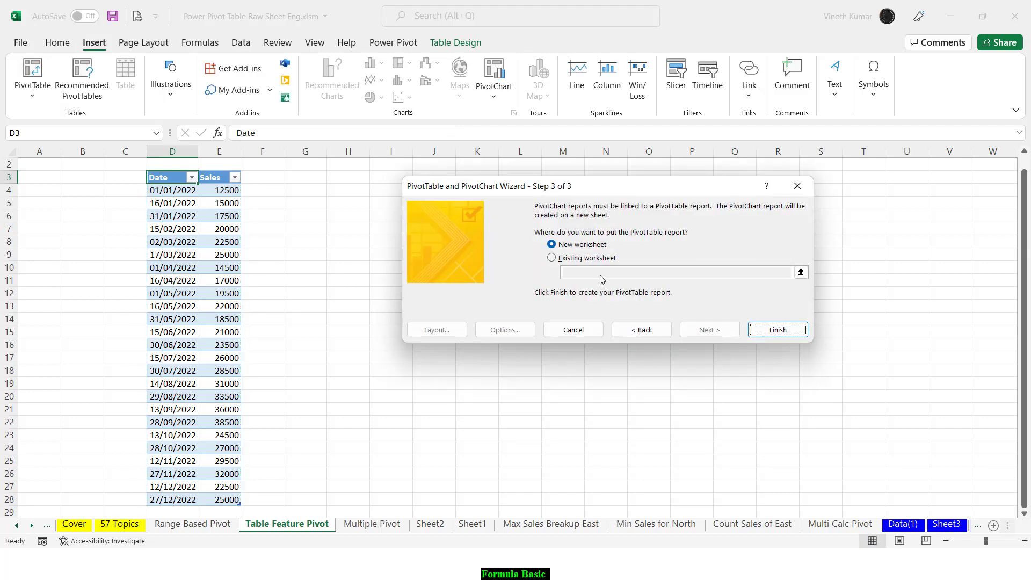
Step: Place the PivotTable report on the existing worksheet at 'Table Feature Pivot'!$S$3 and finish the wizard
click(585, 258)
click(800, 272)
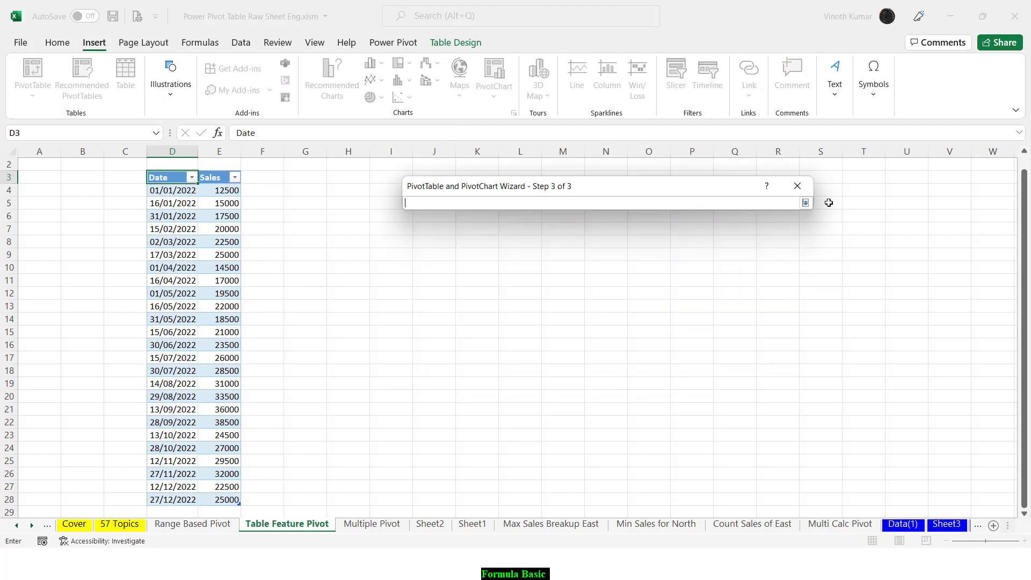
click(819, 179)
click(806, 202)
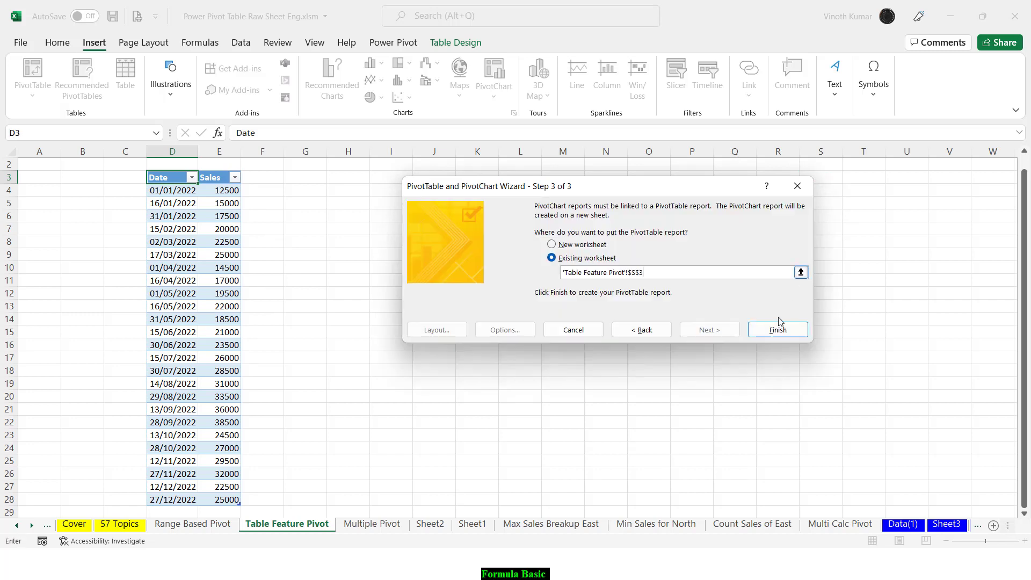
click(778, 325)
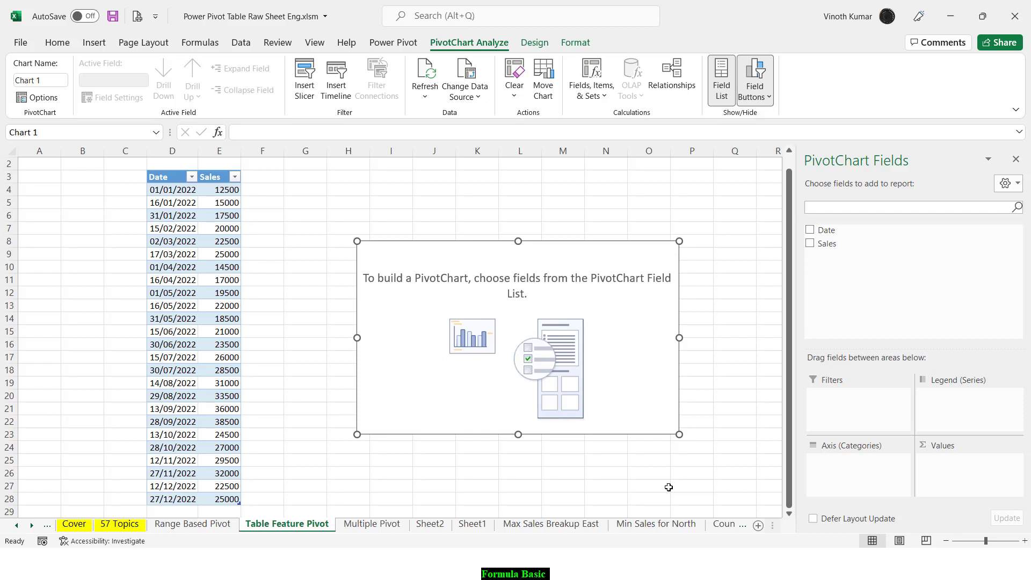
Step: Add the Date and Sales fields to the new pivot chart and deselect it
click(810, 230)
click(810, 243)
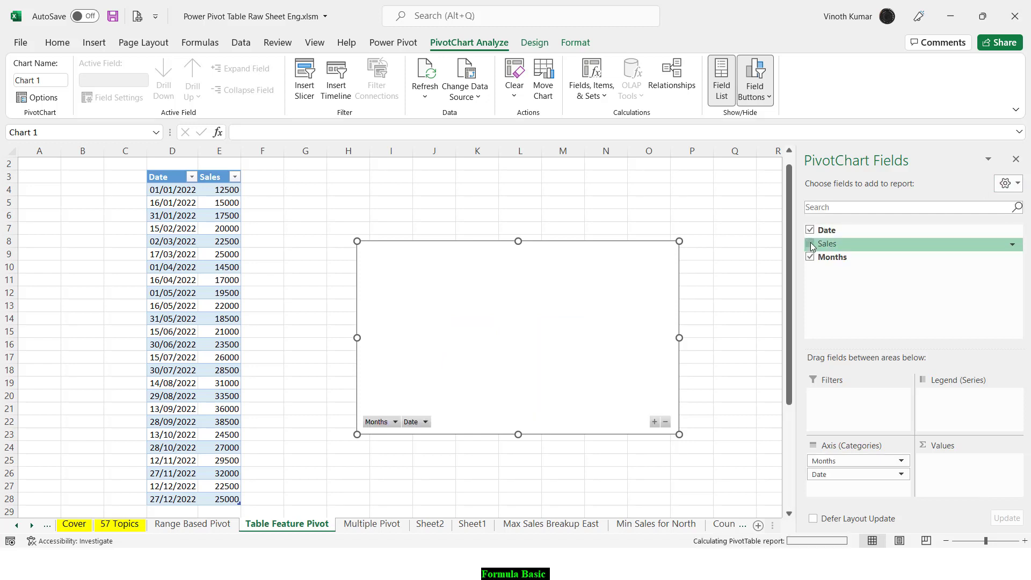
click(746, 447)
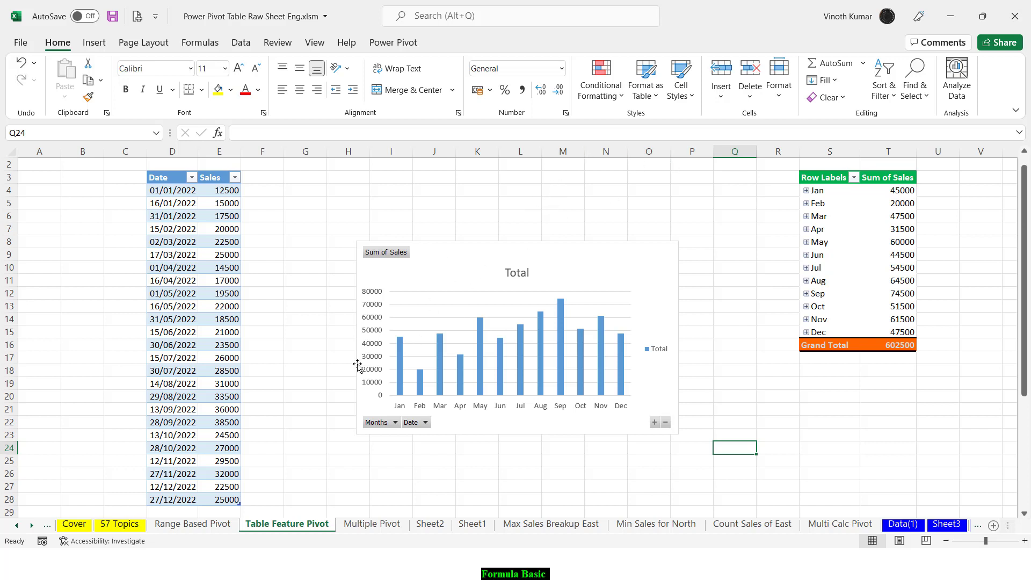
Step: Check the new PivotTable's fields from its Jan label and view the pivot chart and PivotTable together on the sheet
mouse_move(478, 342)
click(849, 194)
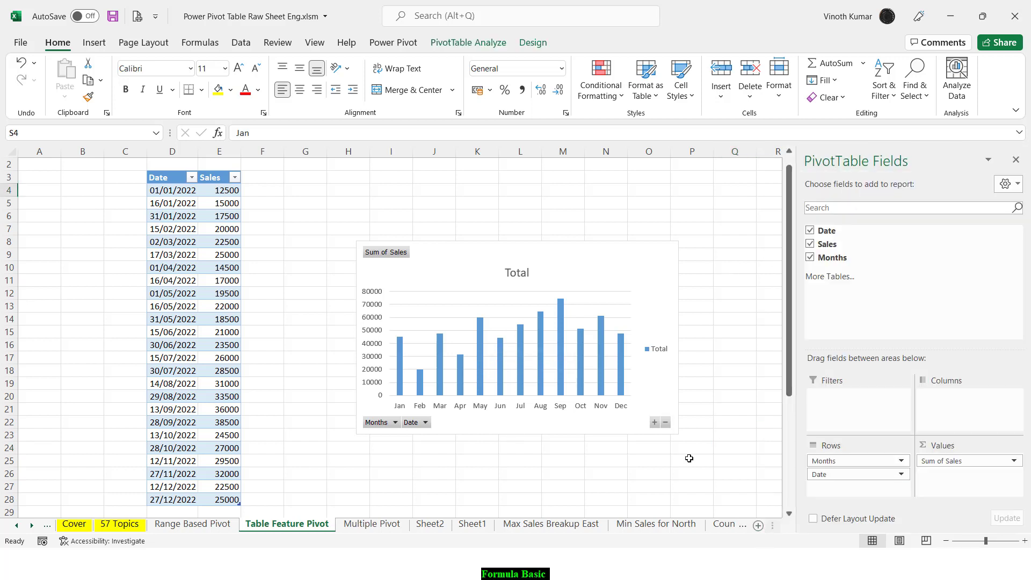
click(642, 471)
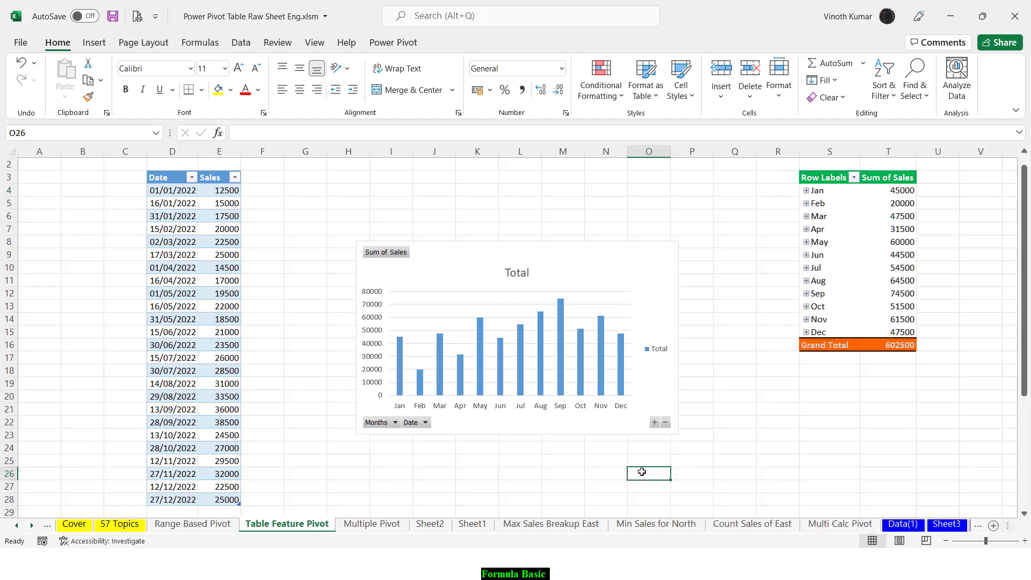
ctrl+scroll(825, 453, down, 3)
click(544, 405)
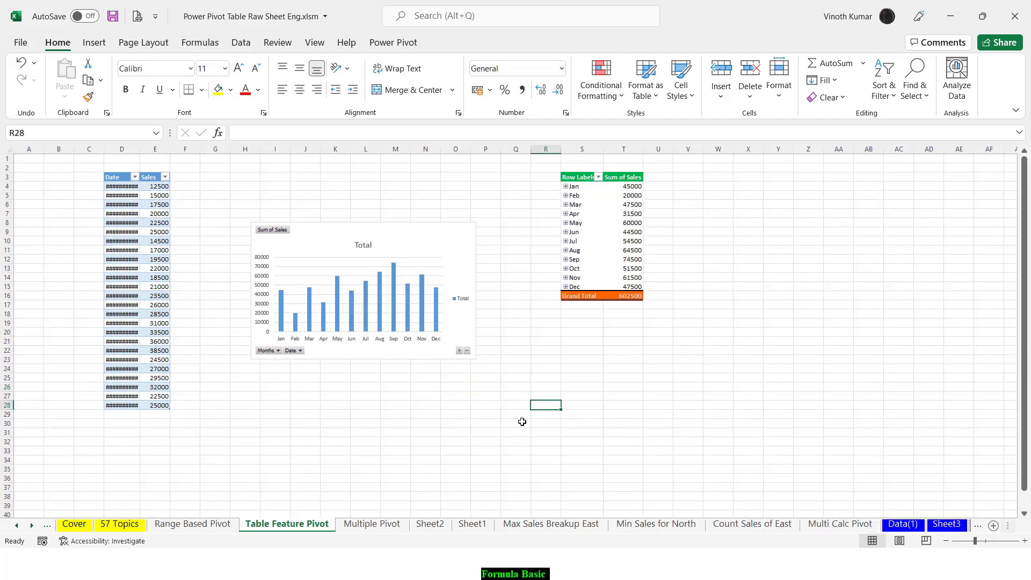
Step: Show the monthly sales PivotTable in tabular form and deselect it
click(558, 353)
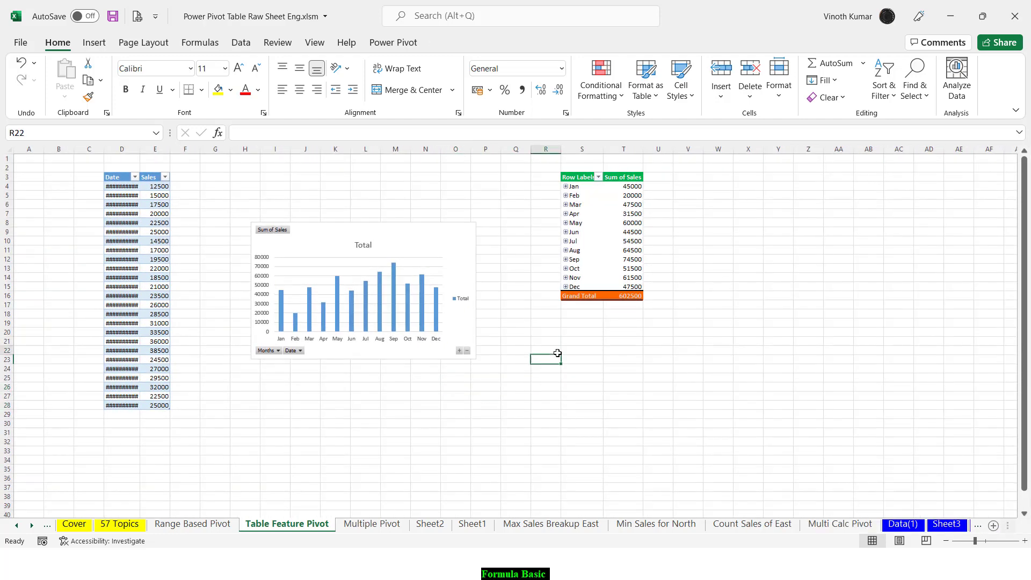
click(591, 210)
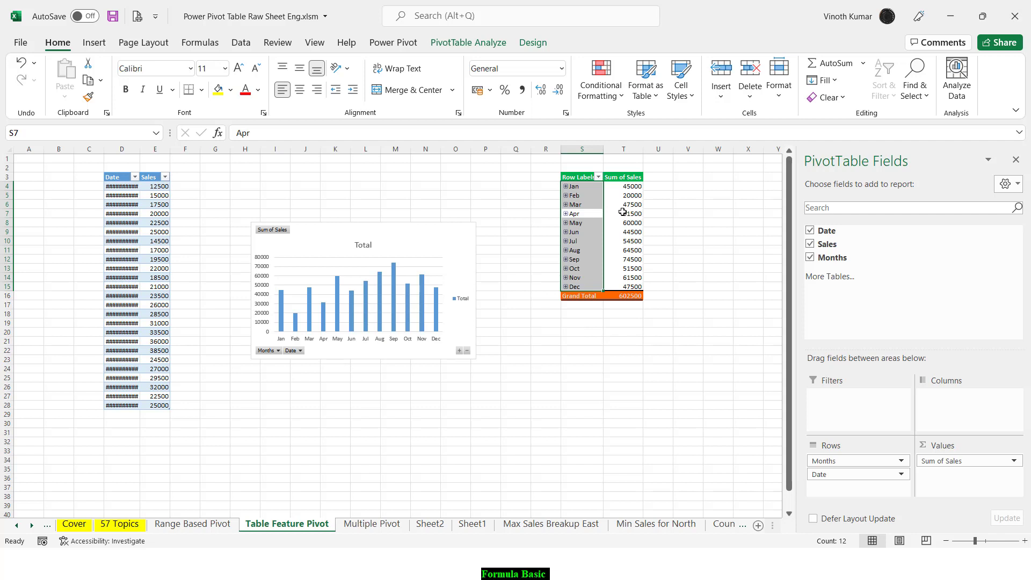
mouse_move(623, 212)
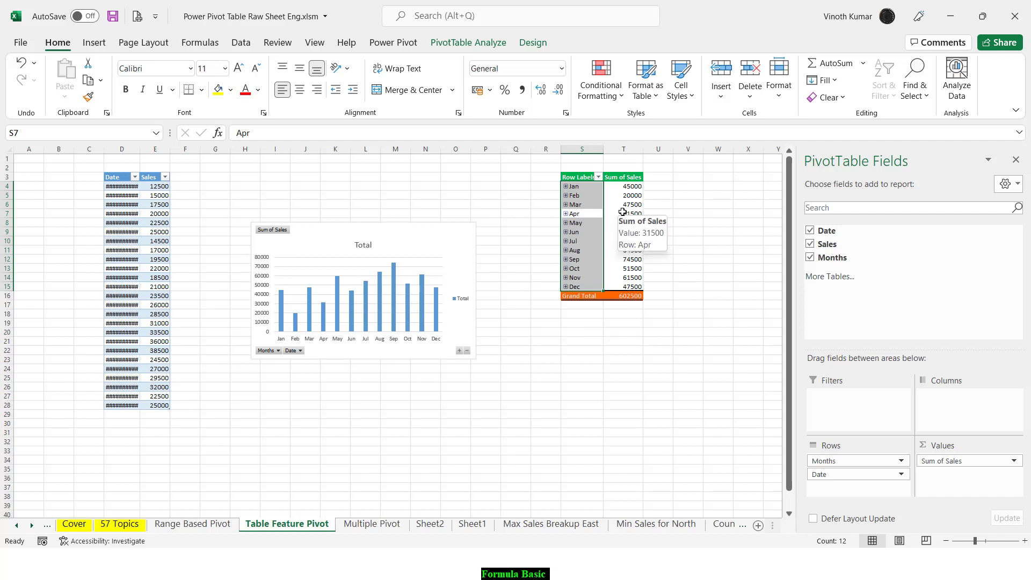
click(533, 43)
click(121, 95)
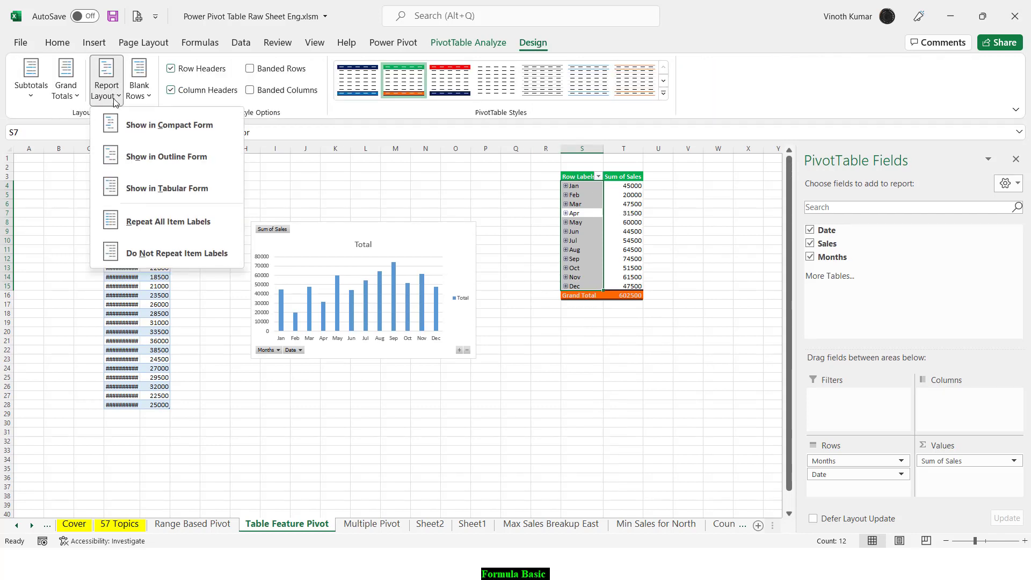
click(160, 187)
click(536, 438)
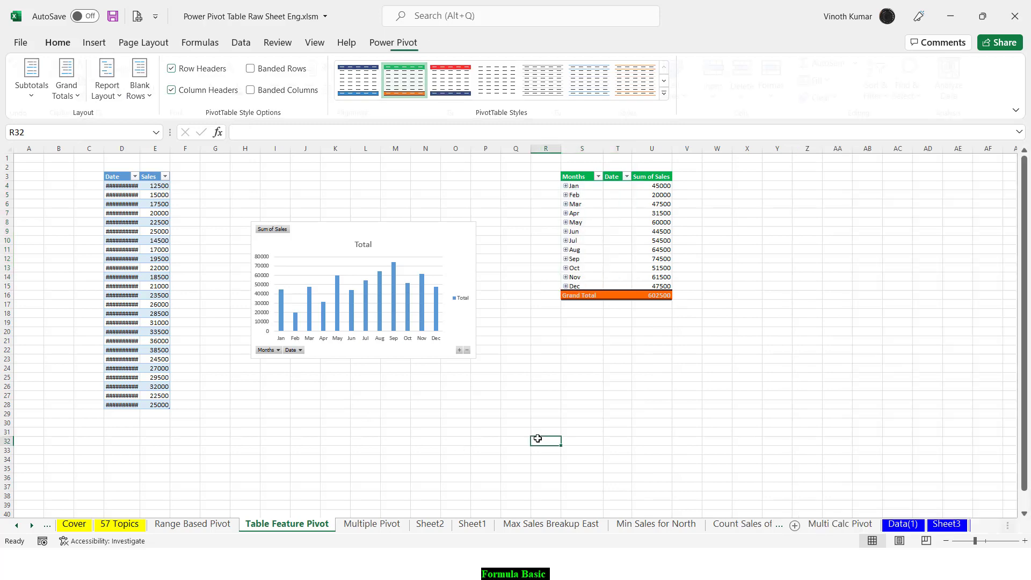
Step: Delete the legend and the horizontal gridlines from the pivot chart
scroll(428, 445, up, 3)
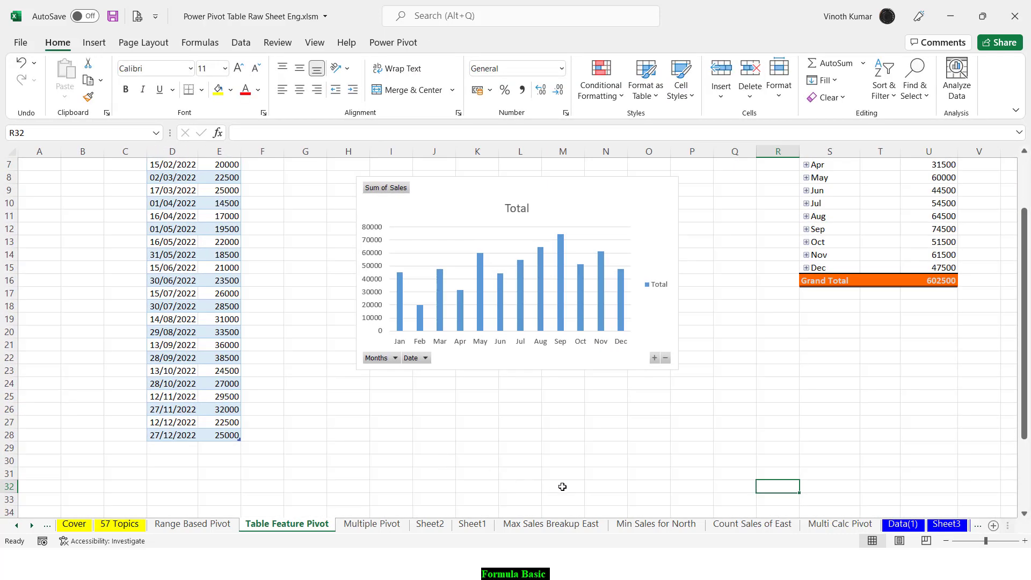
scroll(570, 481, up, 2)
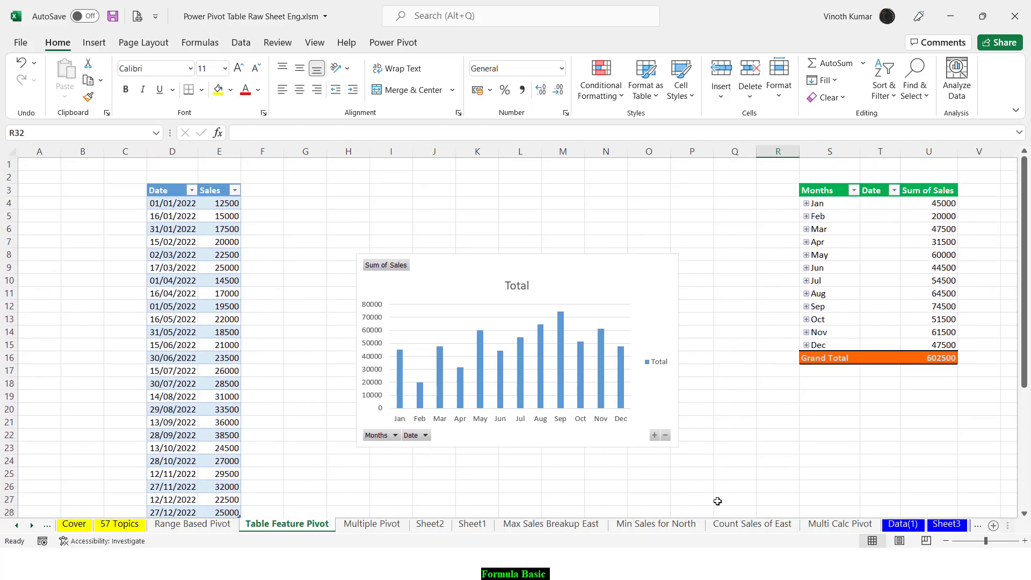
click(657, 366)
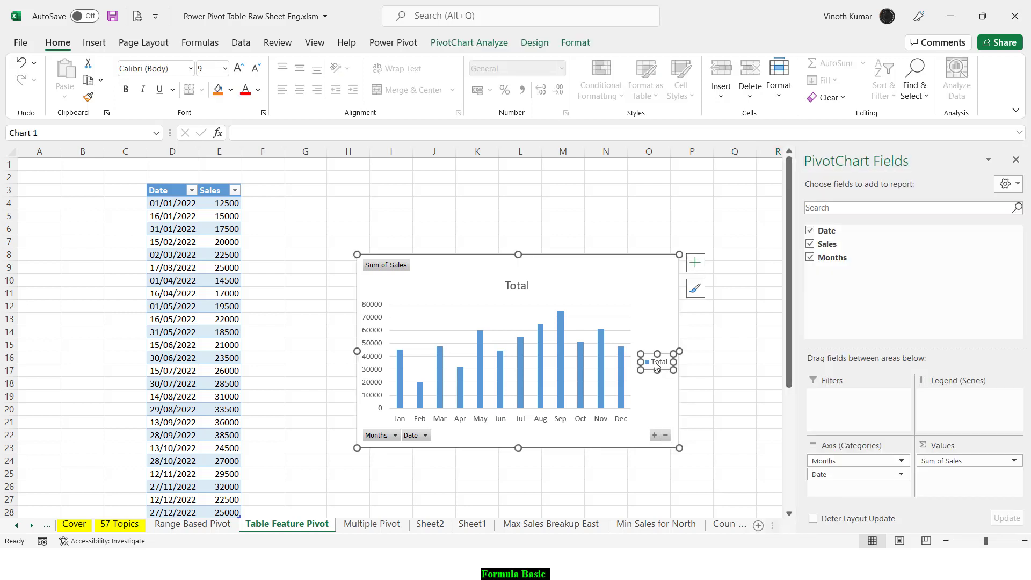
key(Delete)
click(623, 334)
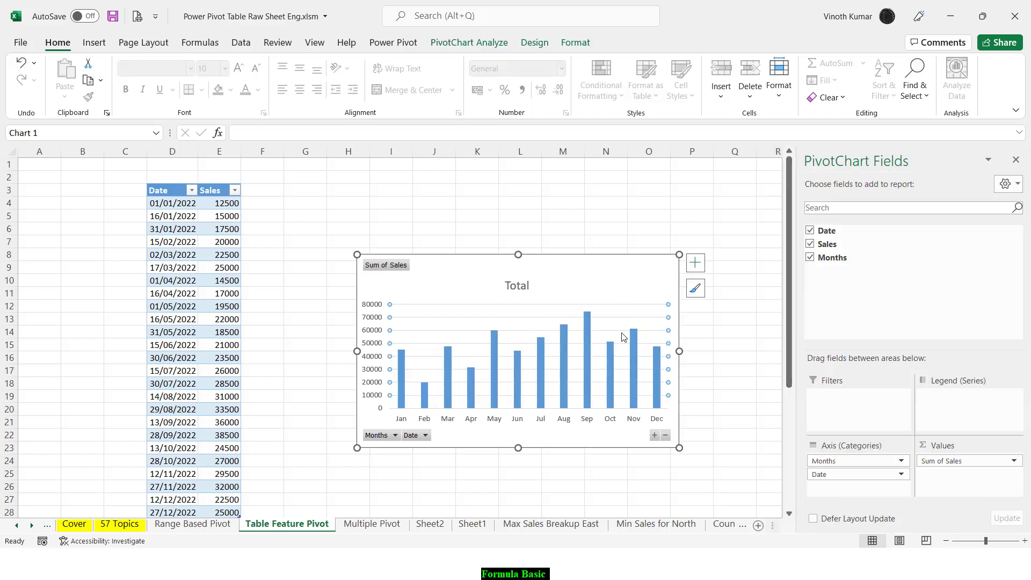
key(Delete)
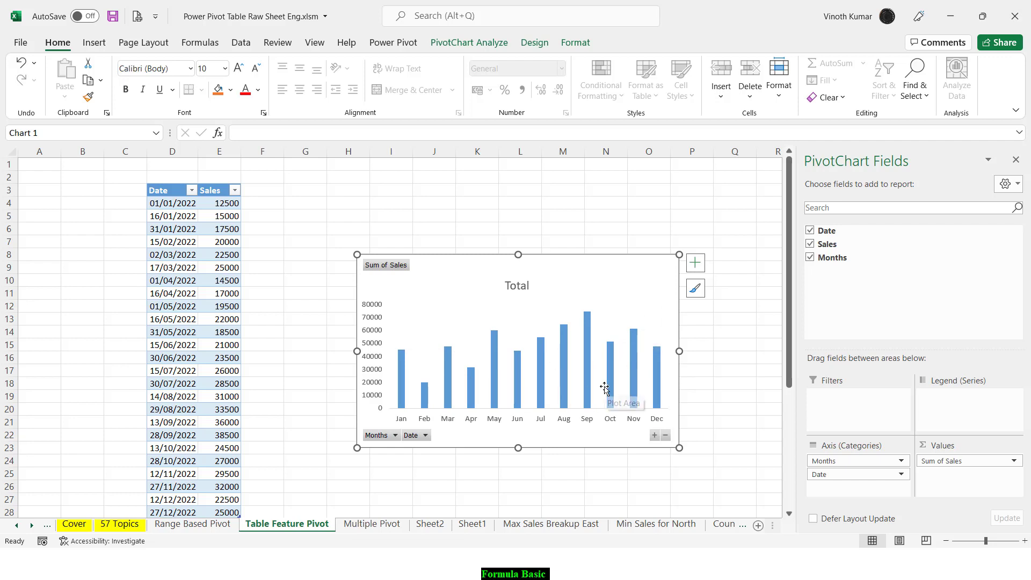
Step: Enter the heading "Month Sales Turnover" in cell J3 above the pivot chart
click(421, 196)
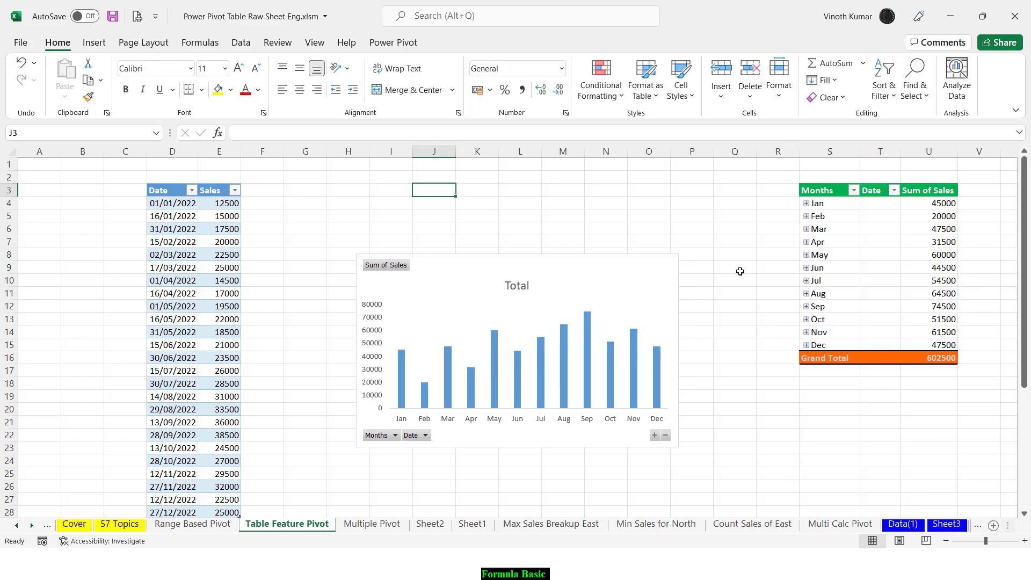
text(Month Sa)
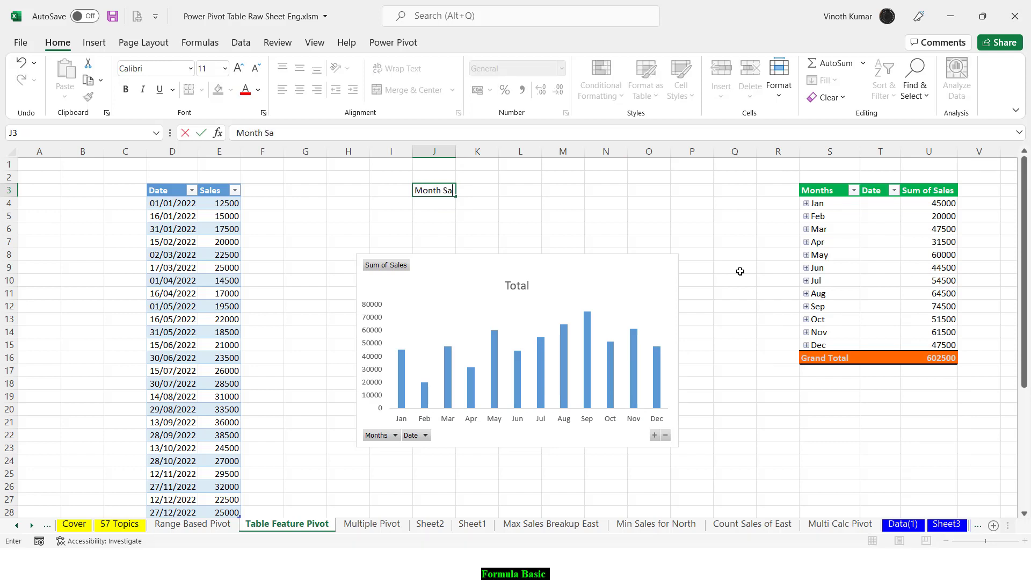
text(les Turnover)
key(Return)
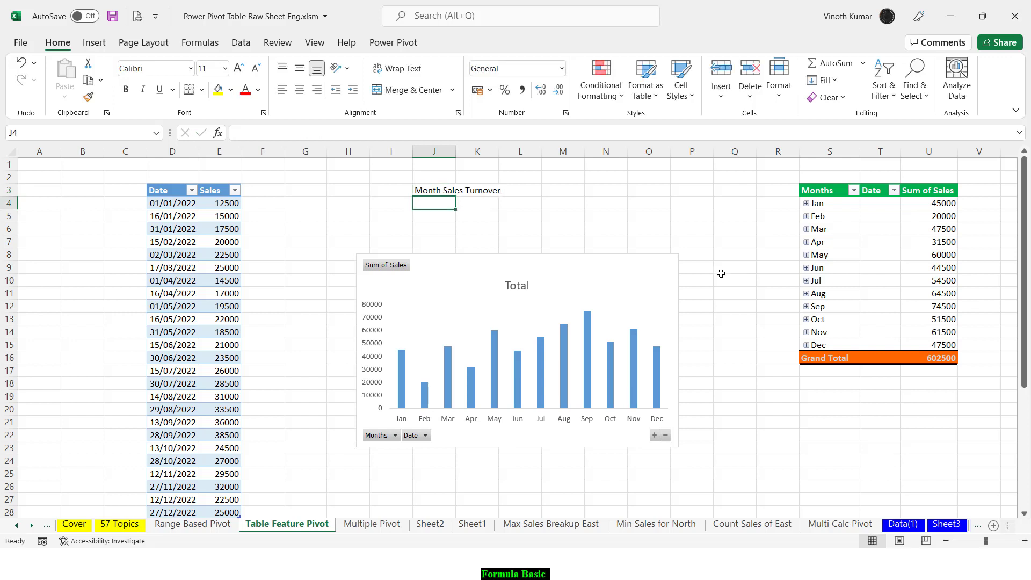
Step: Link the pivot chart's title to cell J3 with ='Table Feature Pivot'!$J$3 and shift the title slightly to the right
click(526, 292)
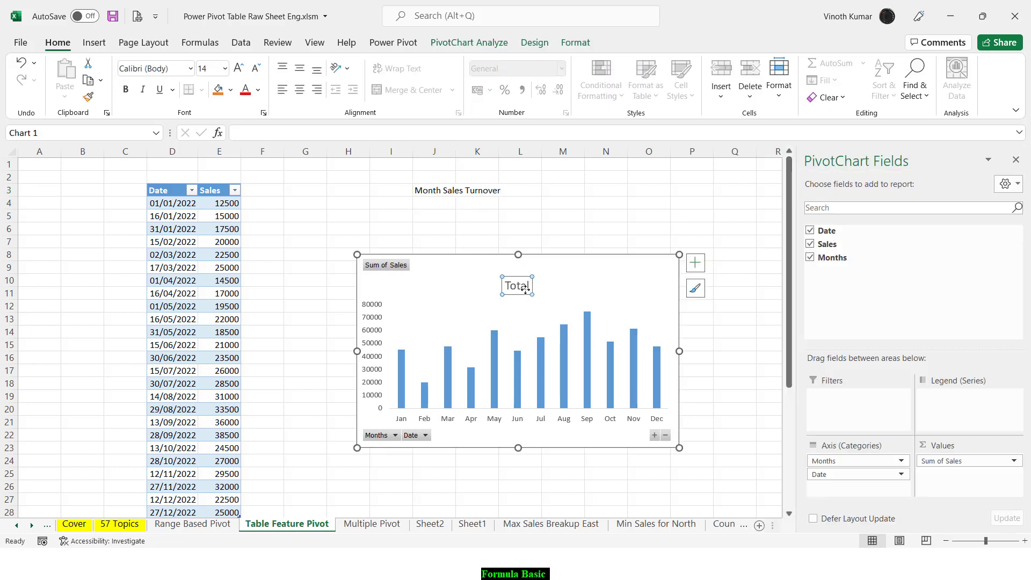
click(246, 139)
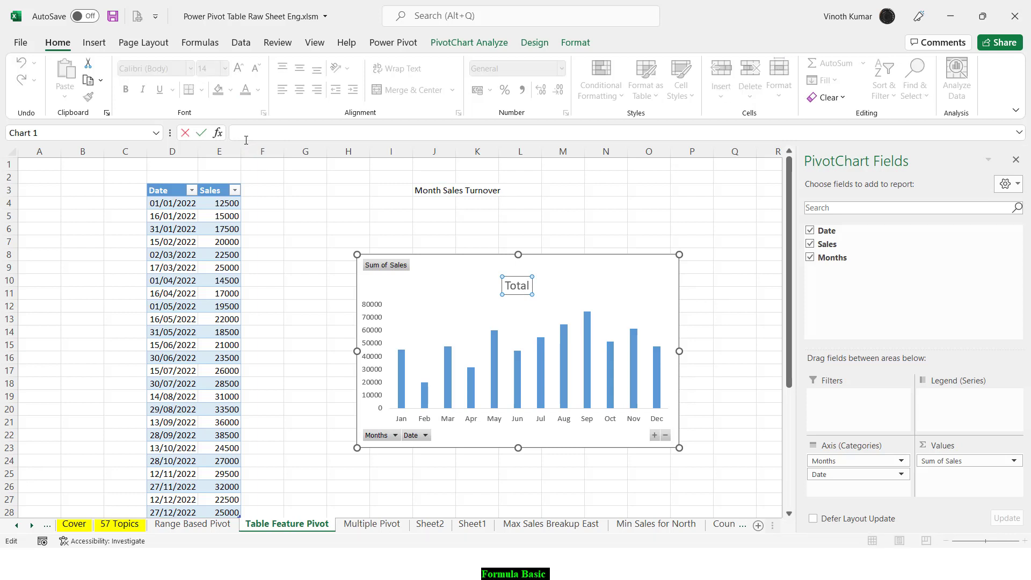
text(=)
click(423, 190)
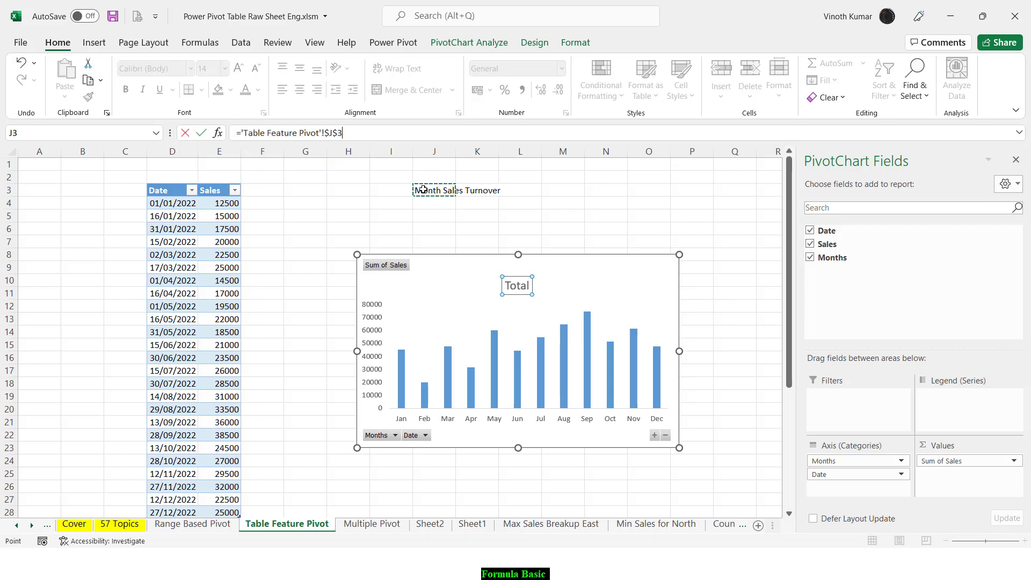
key(Return)
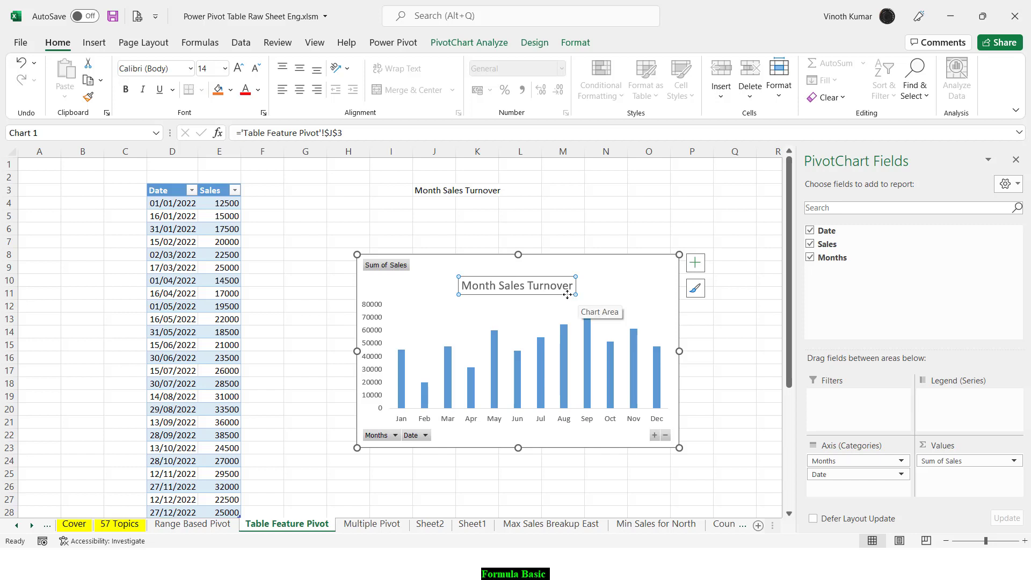
drag(568, 295, 593, 294)
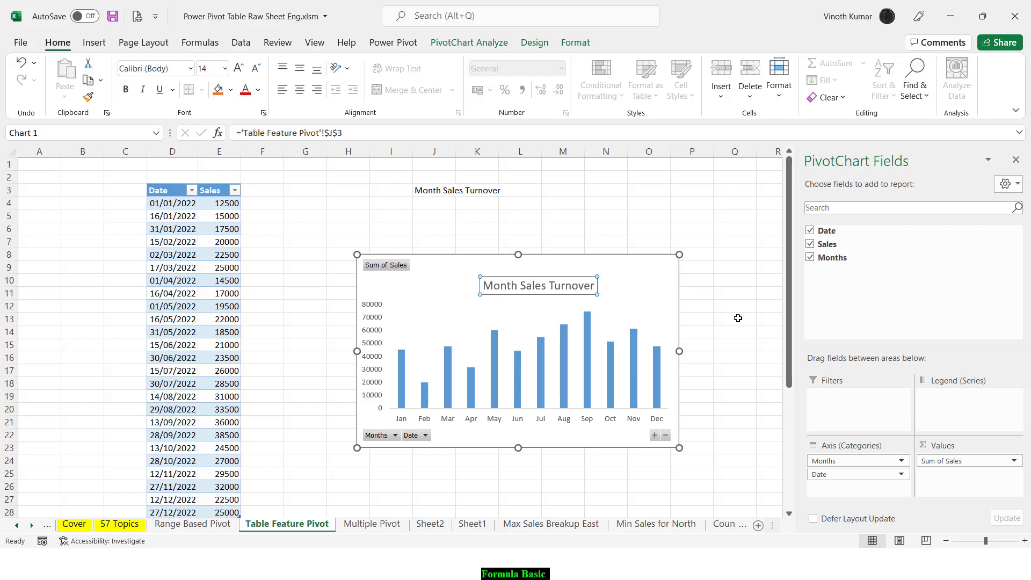
click(737, 318)
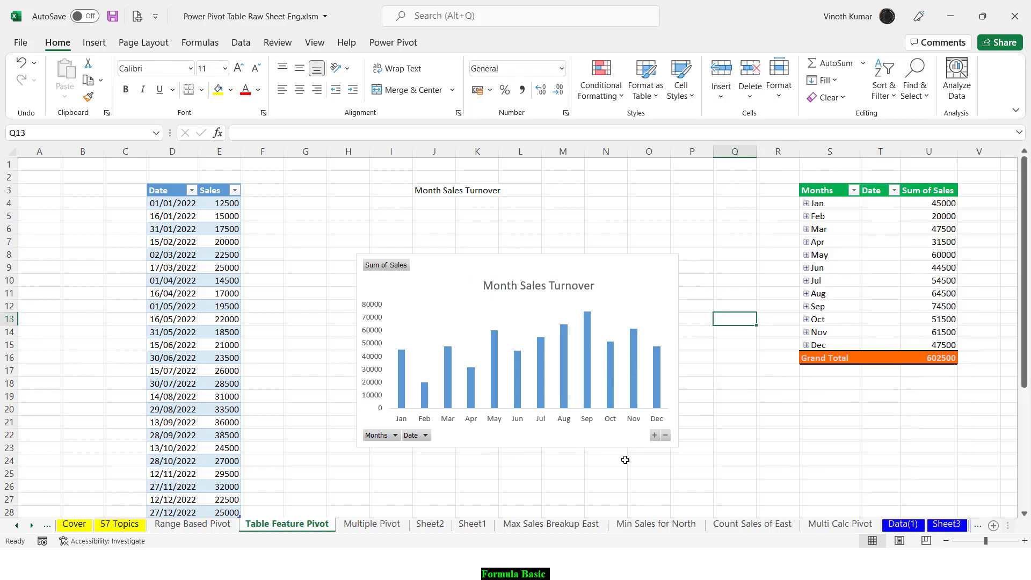
Step: Widen the pivot chart to about column P with its date detail expanded, collapsing it back to months
click(654, 435)
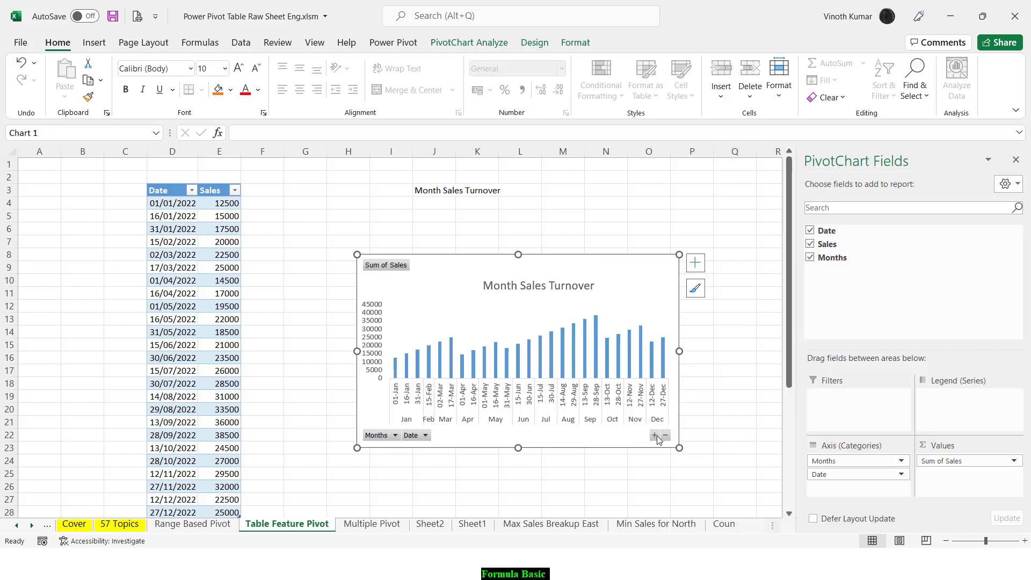
drag(679, 447, 746, 461)
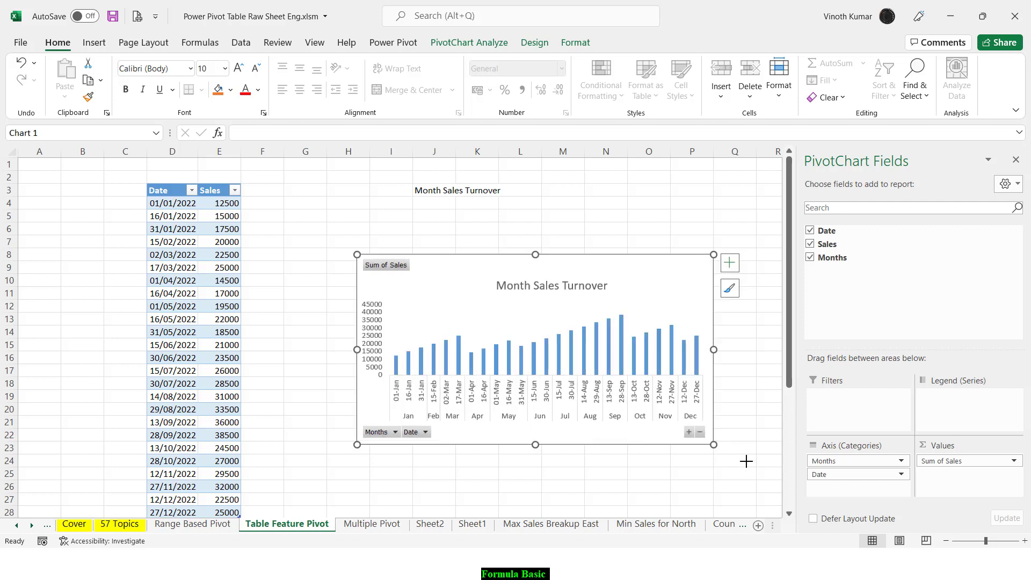
click(698, 434)
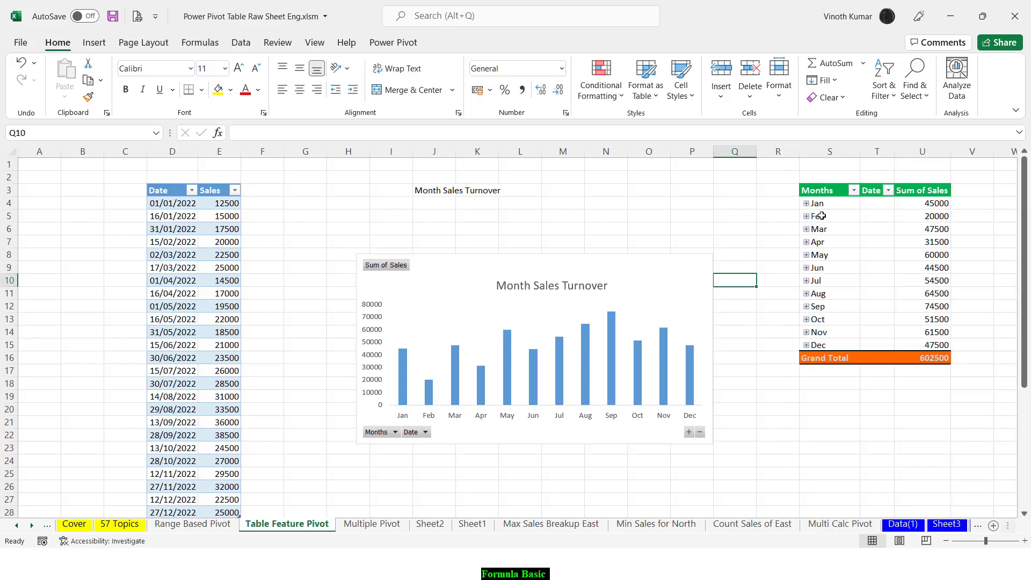
Step: Group the PivotTable's dates by Days, Months, Quarters and Years
click(821, 205)
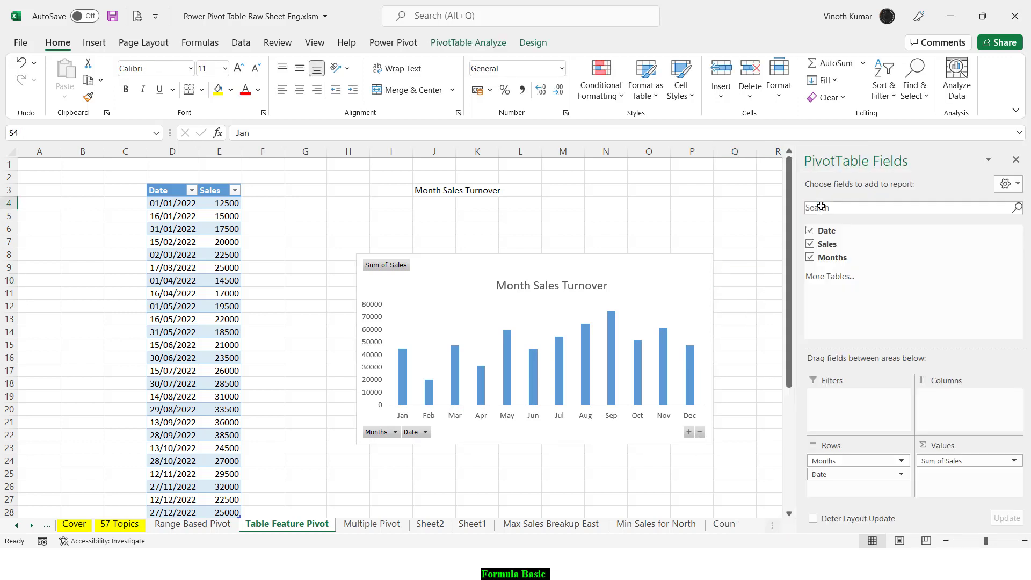
click(1016, 159)
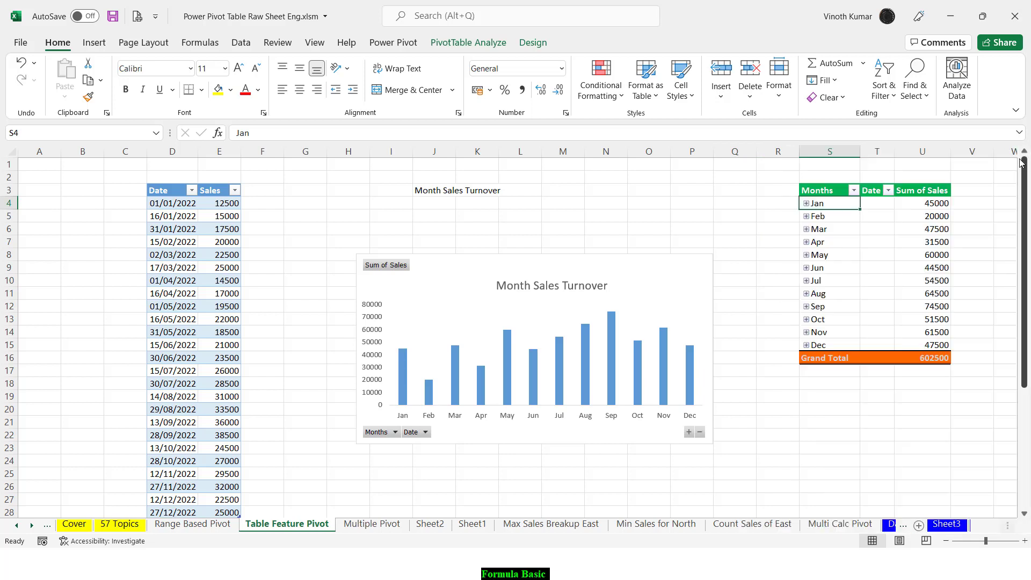
right_click(828, 202)
click(863, 356)
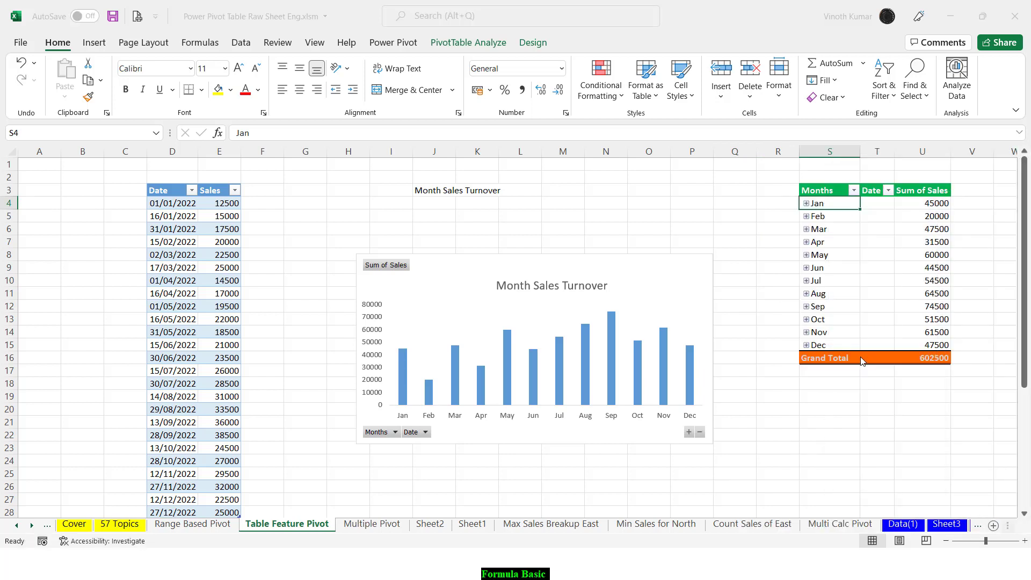
click(799, 382)
click(794, 391)
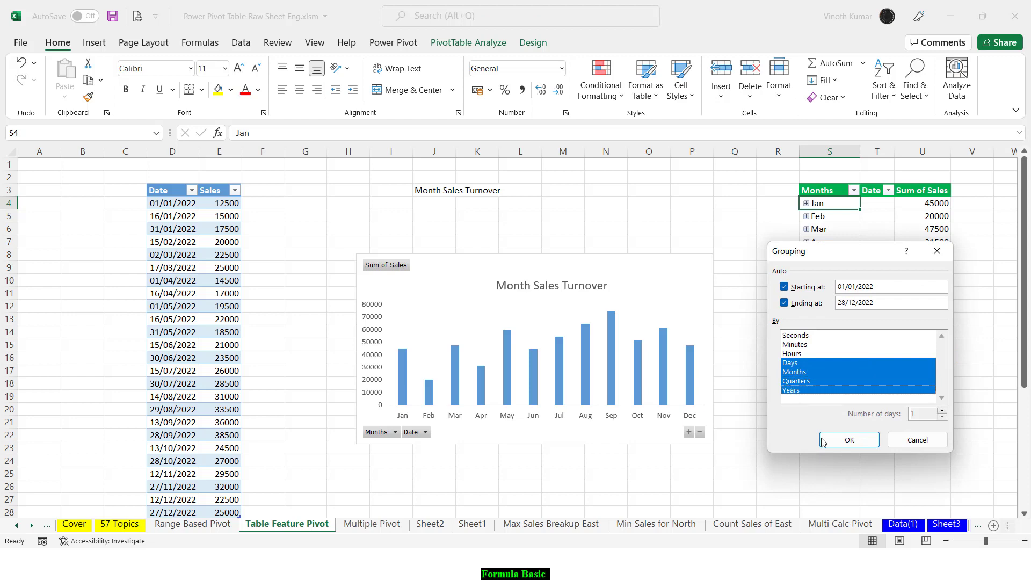
click(839, 443)
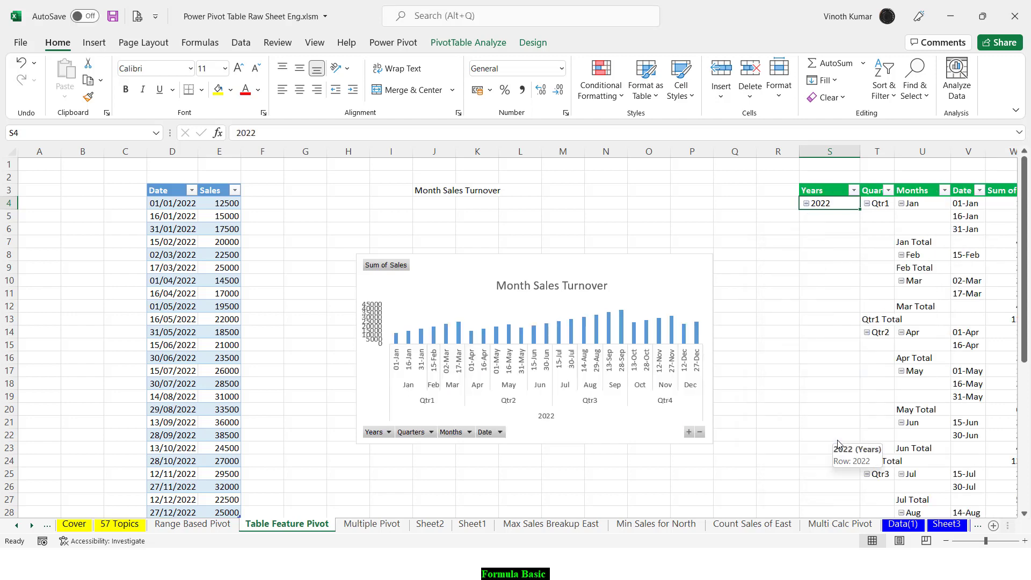
Step: Collapse the pivot chart's categories to the year level and add data labels to the column
click(700, 433)
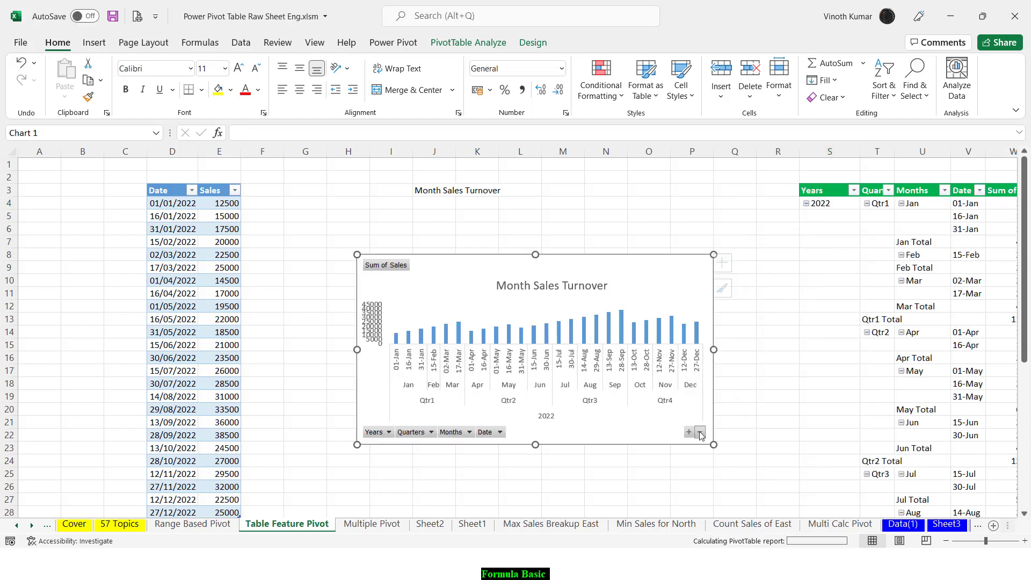
click(700, 432)
click(700, 433)
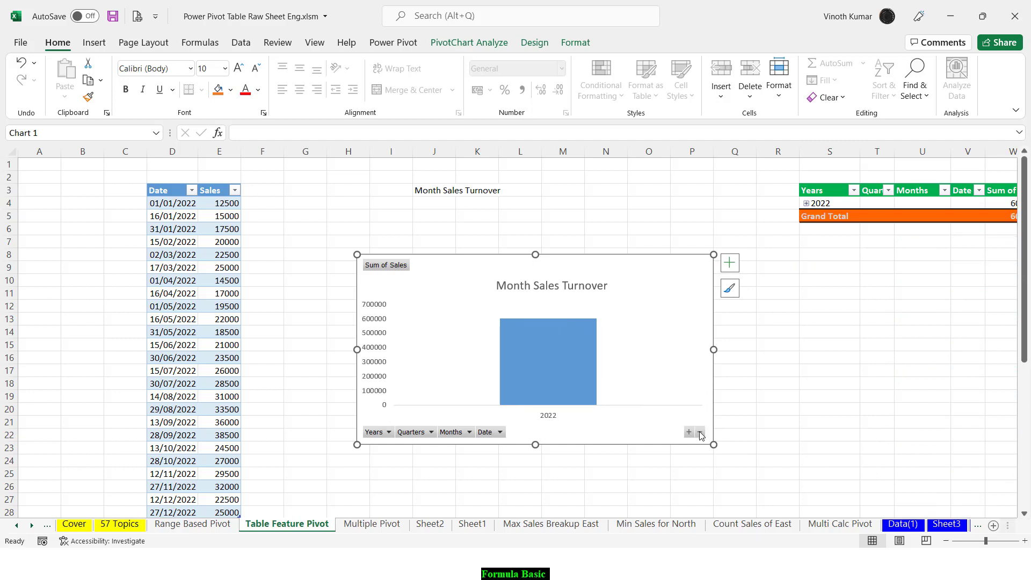
click(730, 263)
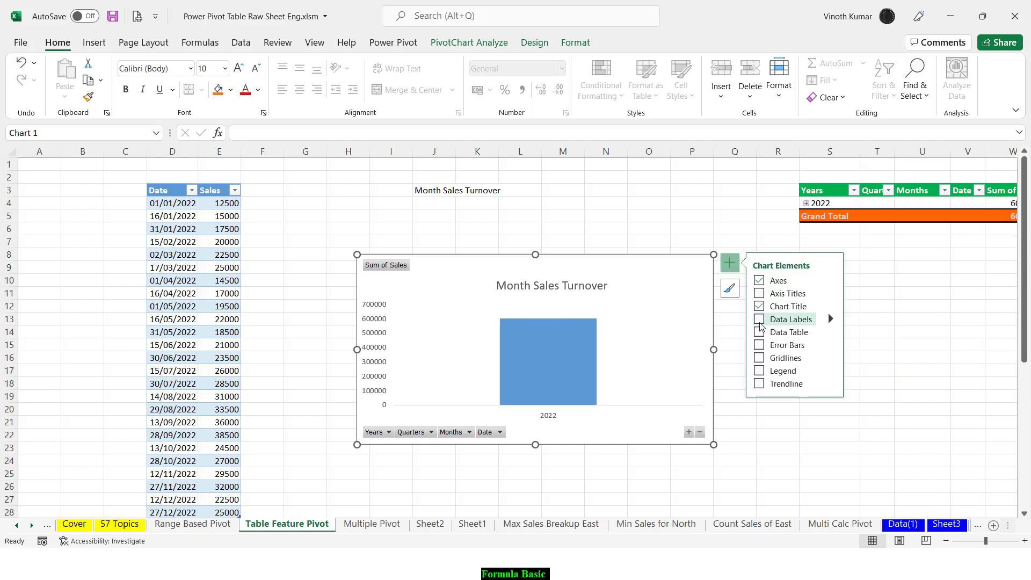
click(759, 322)
Step: Set the display units of the pivot chart's vertical axis to Thousands and deselect the chart
click(385, 324)
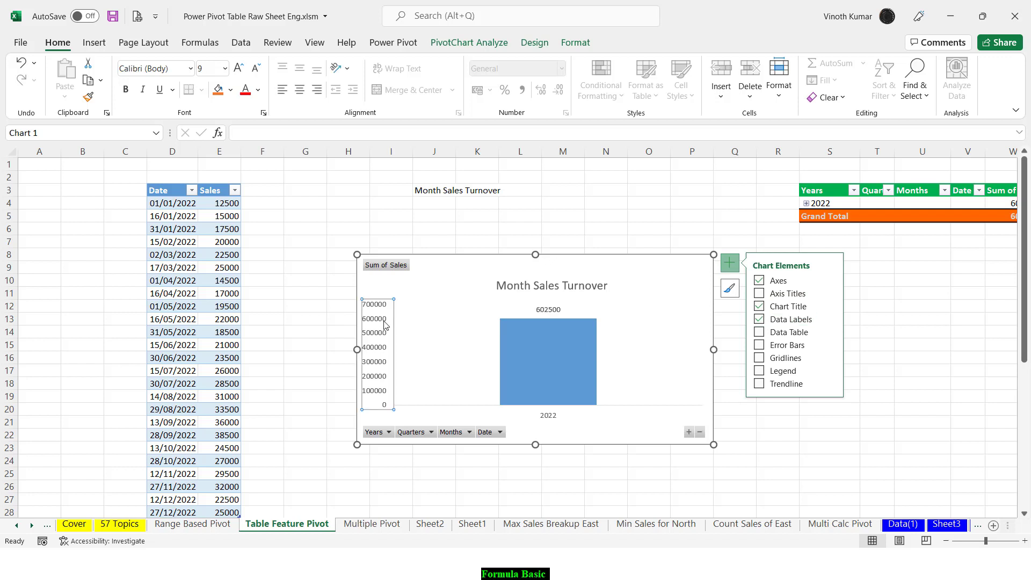
right_click(385, 324)
click(429, 490)
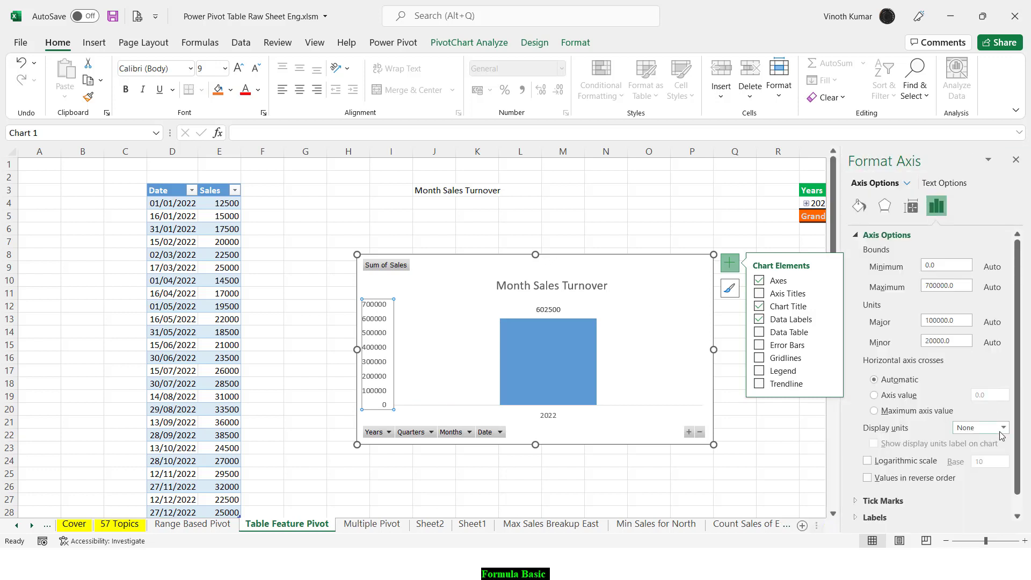
click(1003, 428)
click(974, 324)
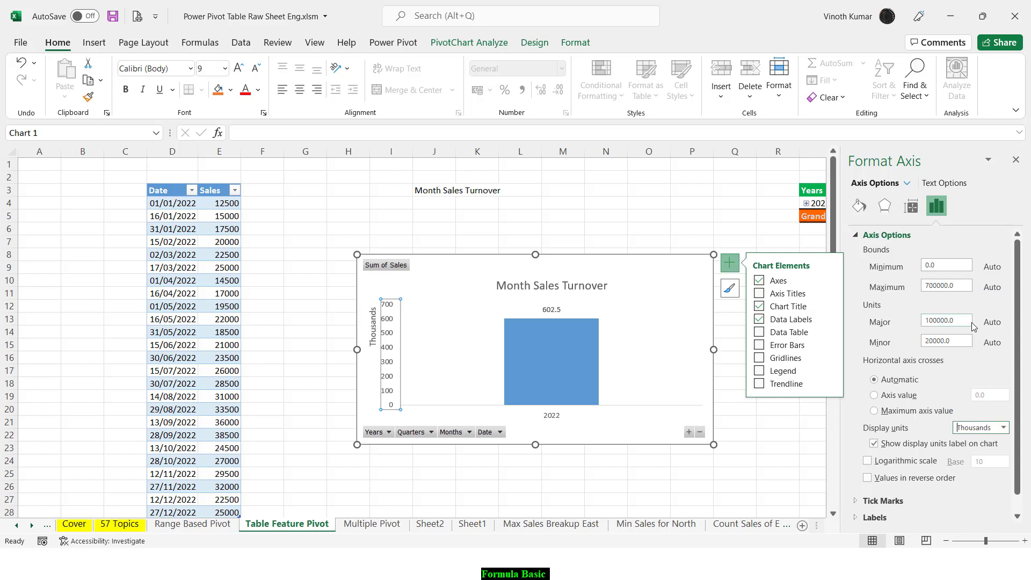
click(741, 218)
Step: View the whole collapsed PivotTable, from its Years column to Sum of Sales, beside the pivot chart
click(774, 439)
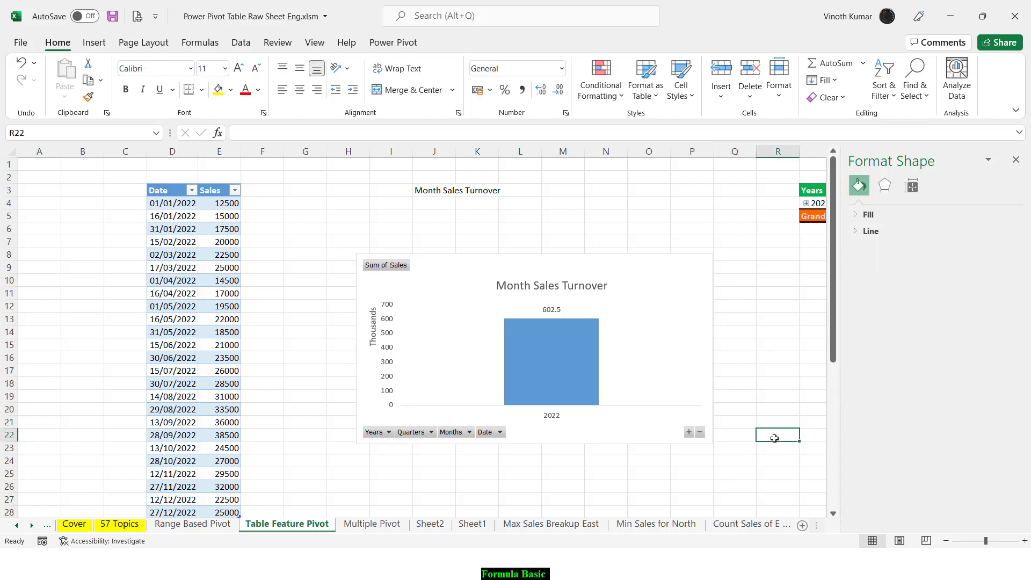
key(Right)
key(Right)
key(Right)
key(Right)
key(Right)
key(Right)
key(Right)
key(Right)
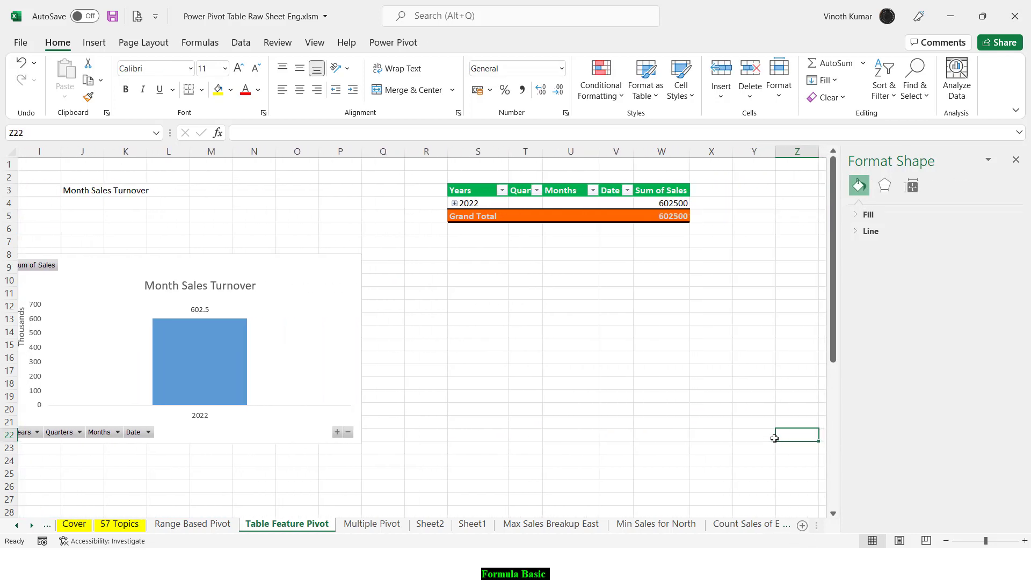
Step: Format the PivotTable's Sum of Sales values as Currency with the ₹ symbol and 2 decimal places
right_click(671, 205)
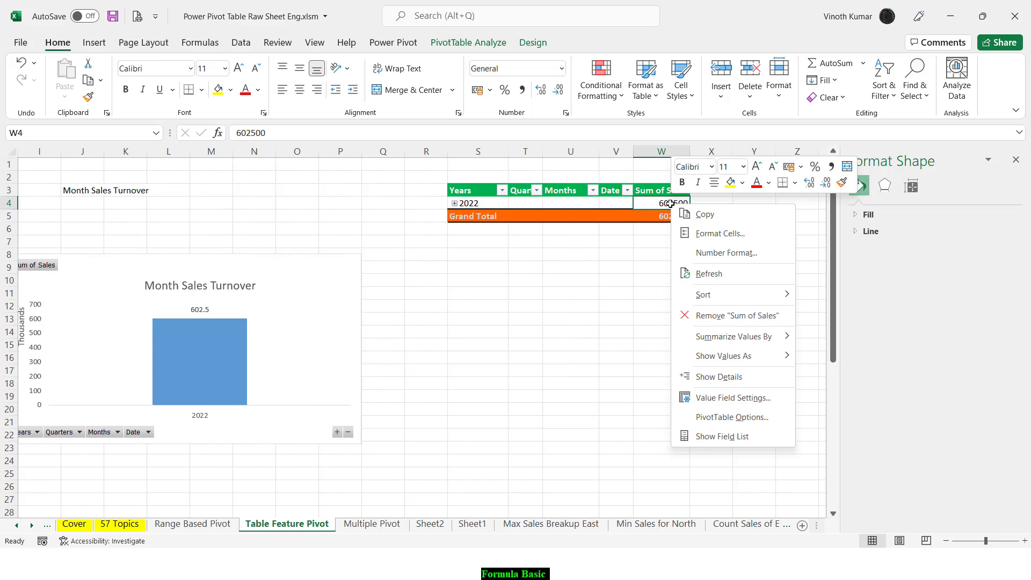
click(738, 402)
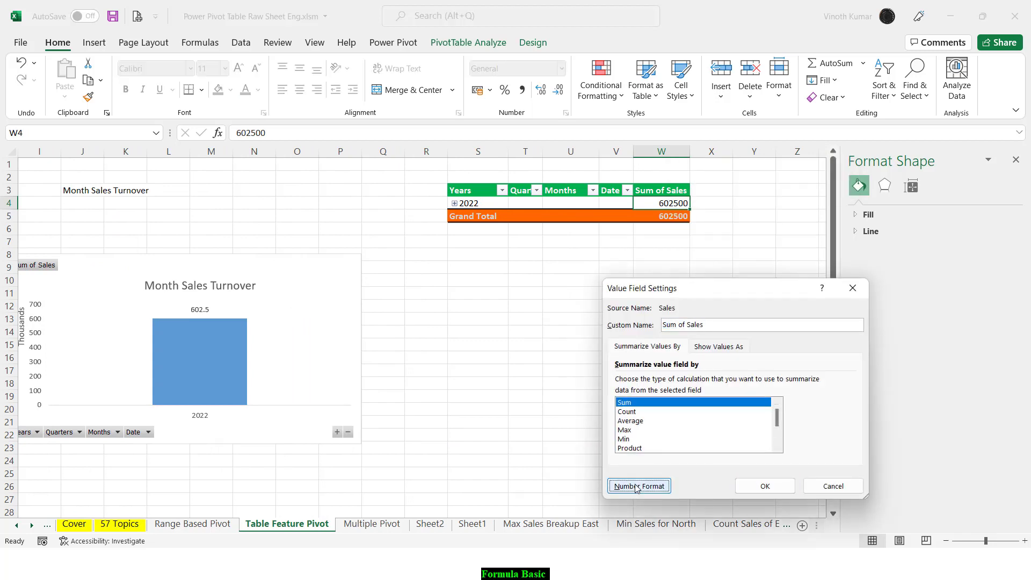
click(639, 490)
click(584, 288)
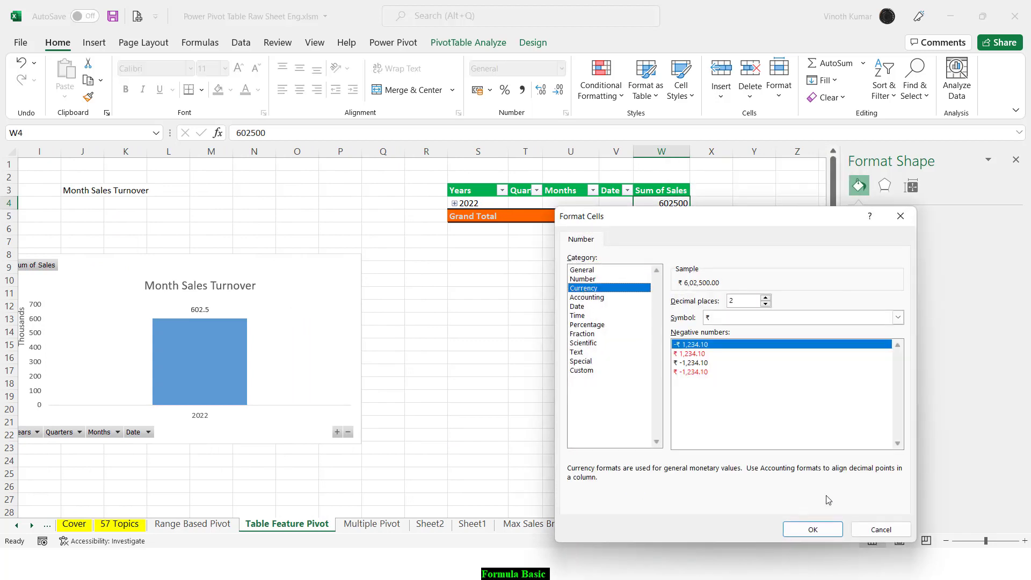
click(806, 529)
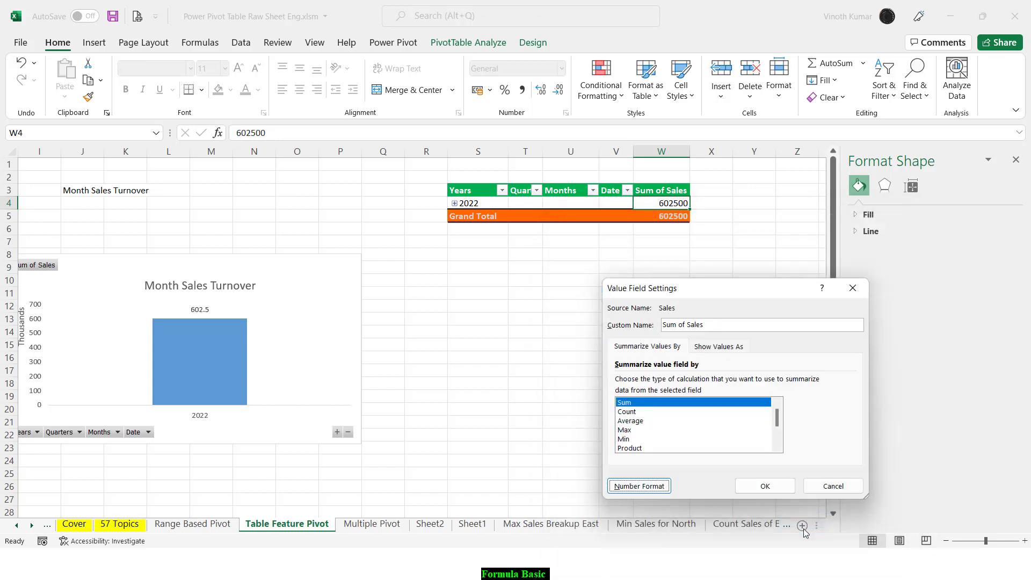
click(760, 488)
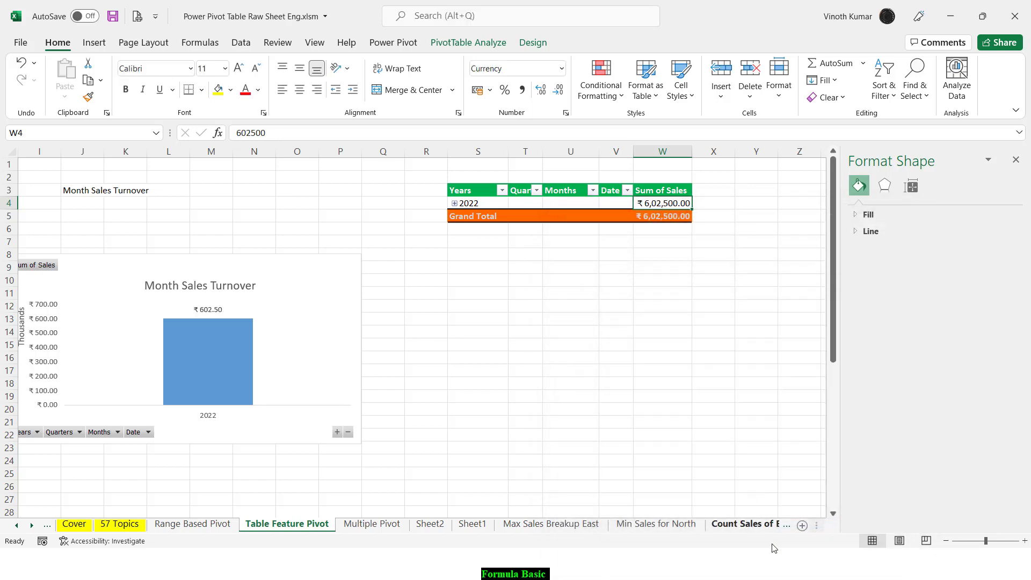
click(644, 383)
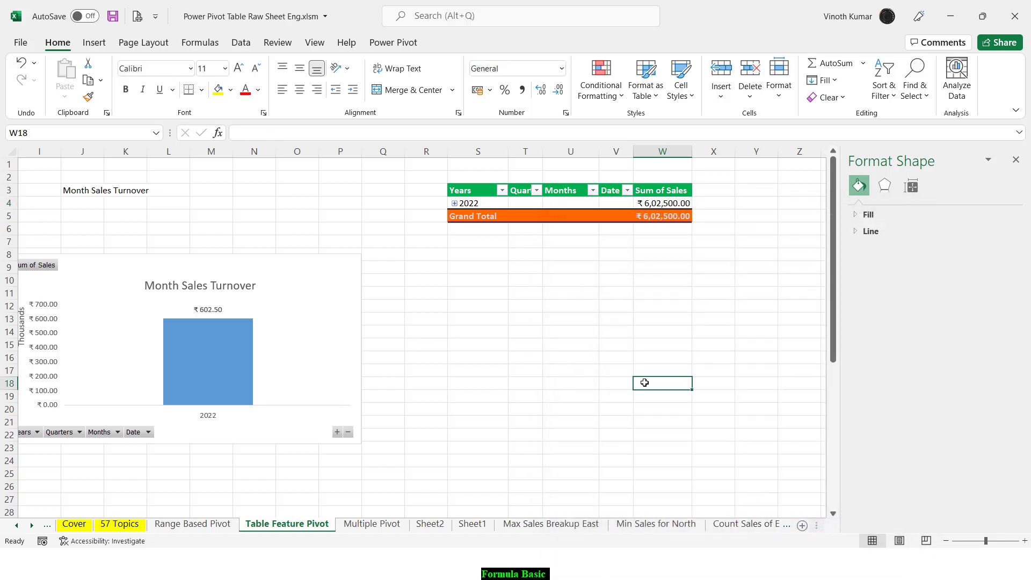
Step: Expand the pivot chart to the quarter level and move it directly below the Month Sales Turnover cell, beside the PivotTable
key(Left)
key(Left)
key(Left)
key(Left)
key(Left)
key(Left)
key(Left)
key(Left)
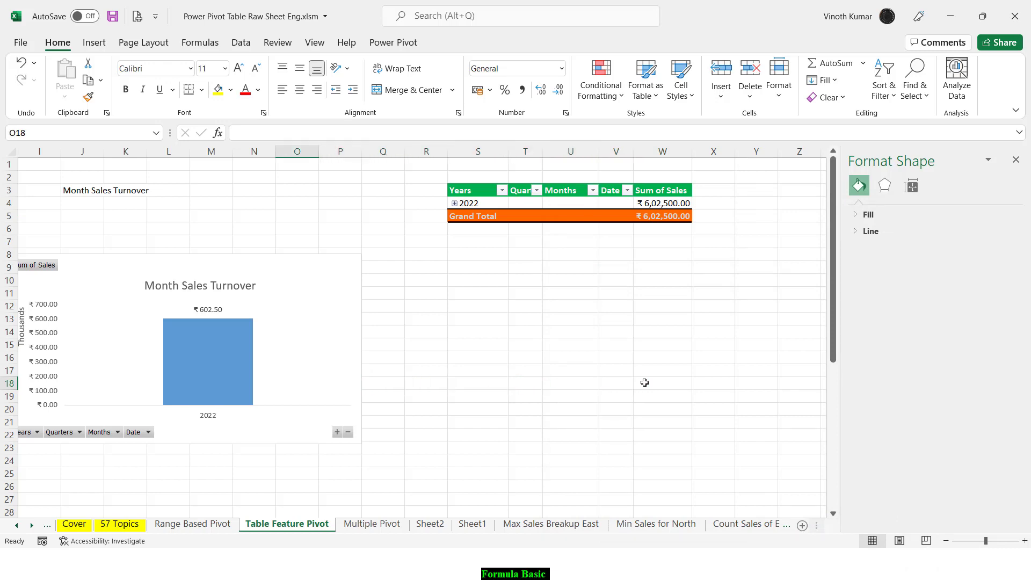
click(338, 433)
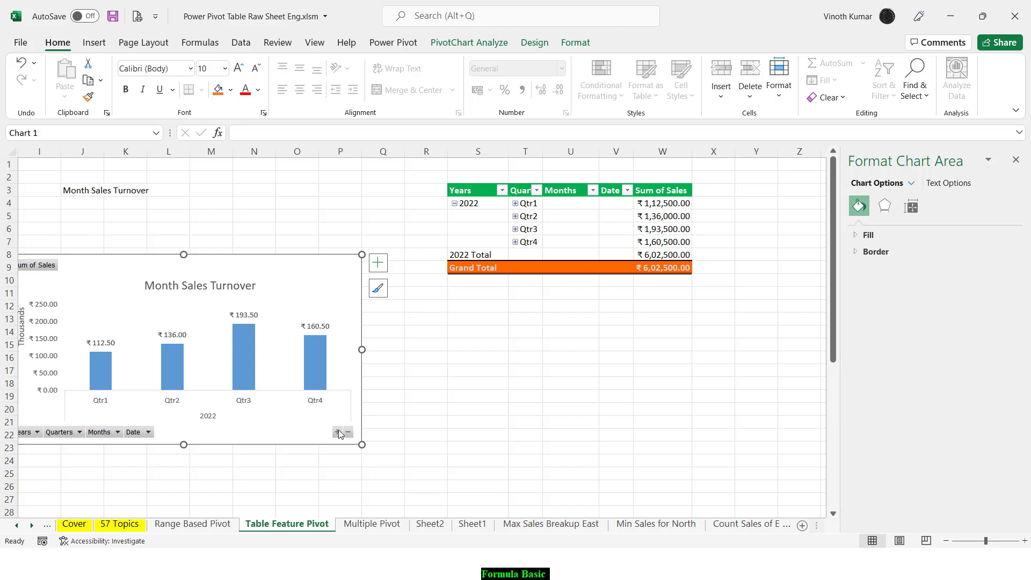
drag(234, 253, 290, 199)
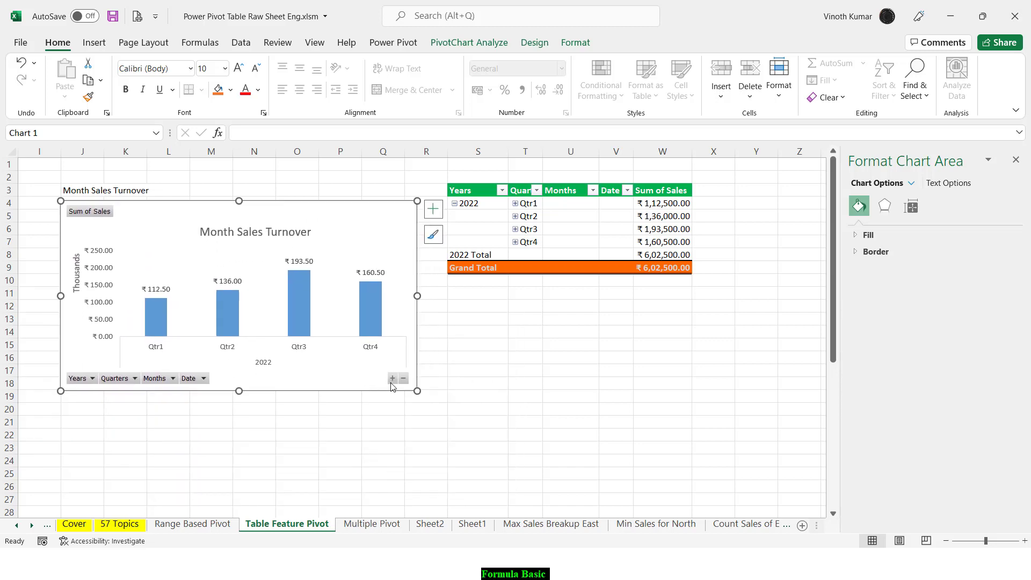
Step: Expand the pivot chart through months to individual dates, then collapse it to the year and return to quarters
click(394, 379)
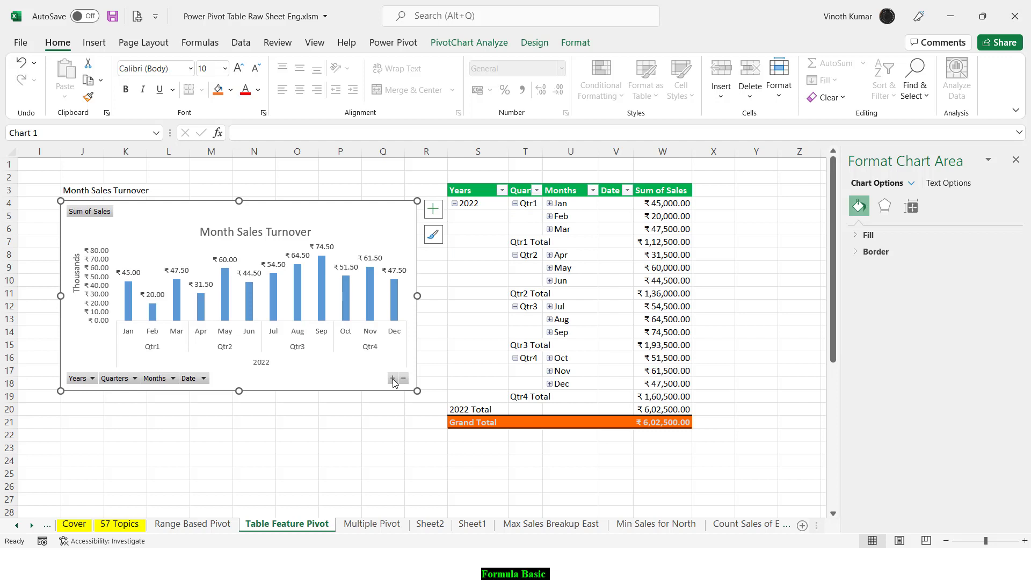
click(392, 378)
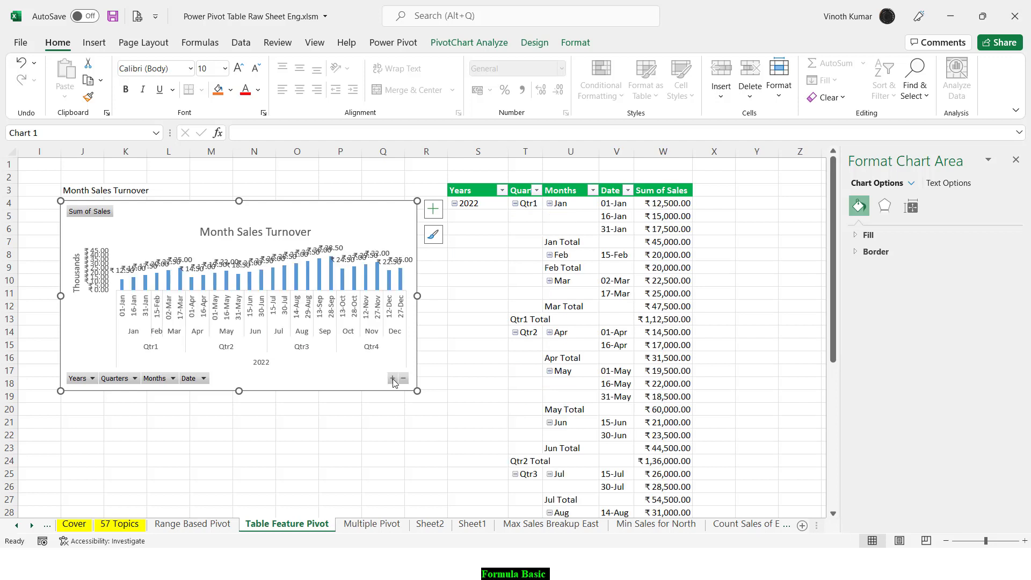
click(403, 379)
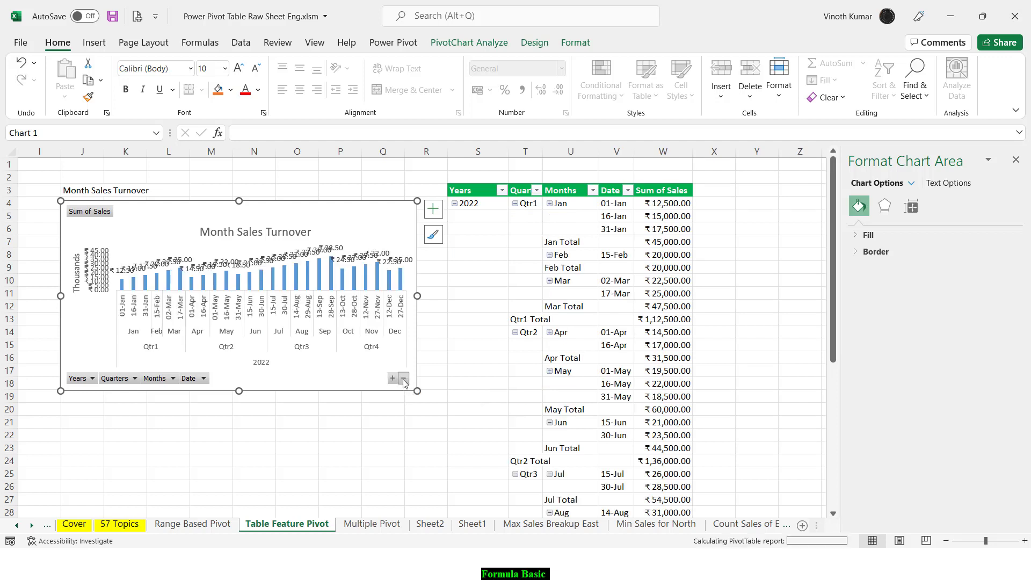
click(404, 380)
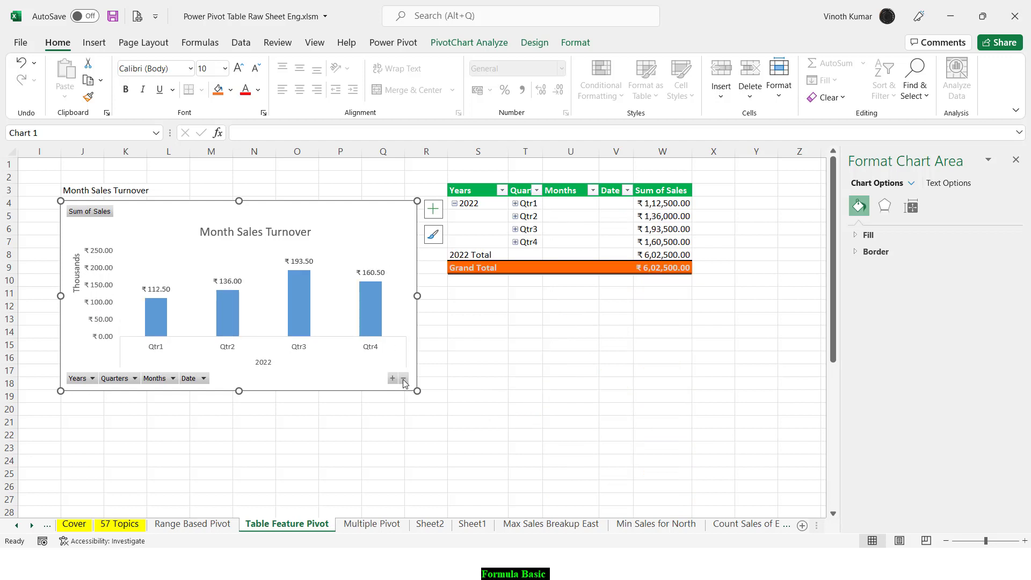
click(404, 379)
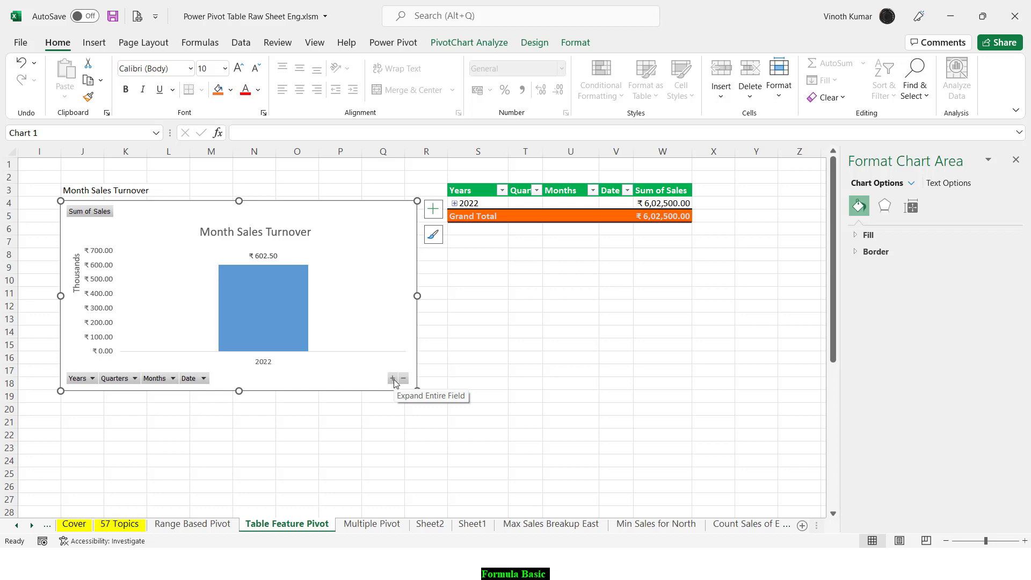
click(393, 380)
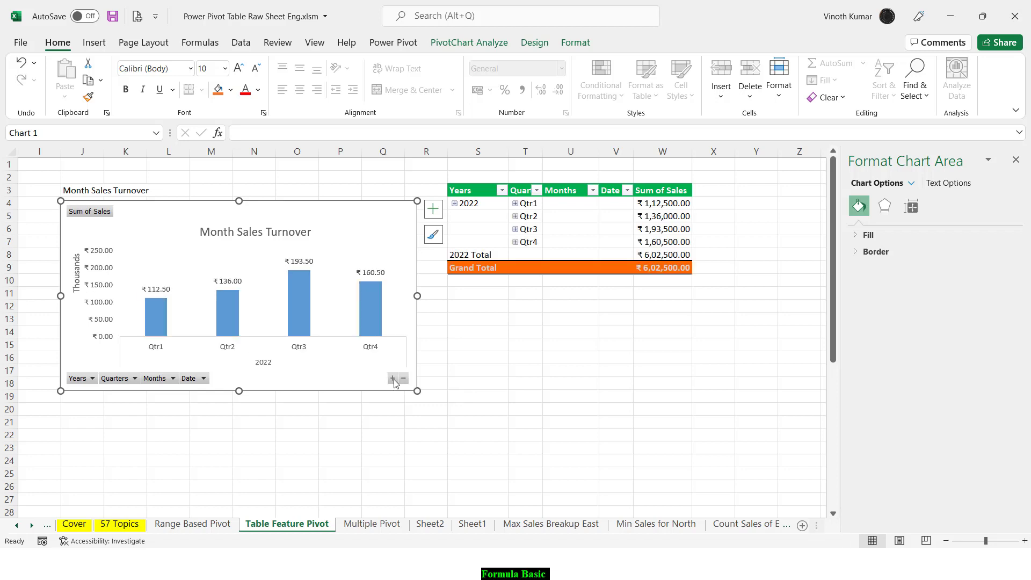
Step: Show the PivotTable's field list in place of the shape formatting options and remove the Date field from the report
click(528, 205)
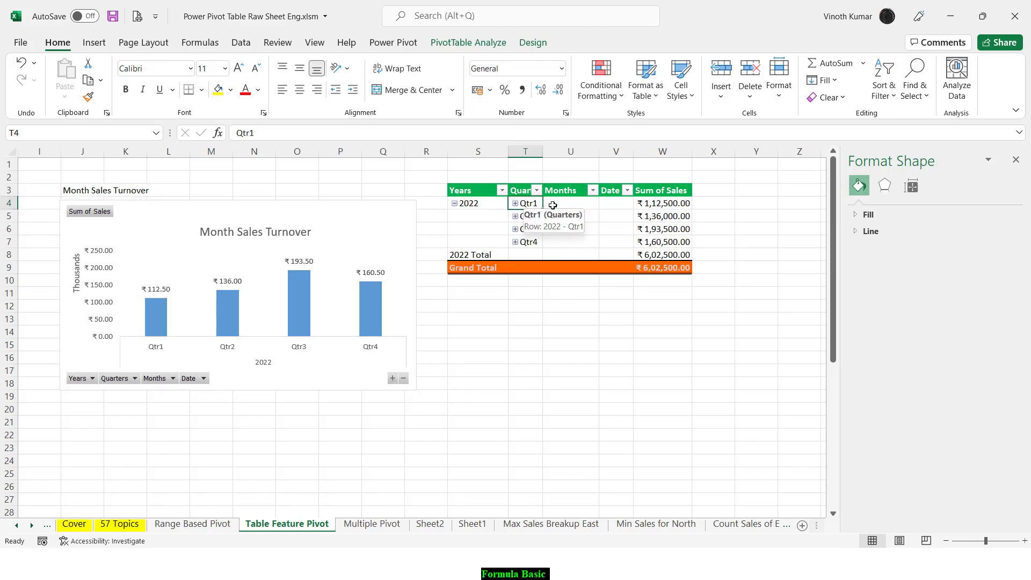
click(1026, 163)
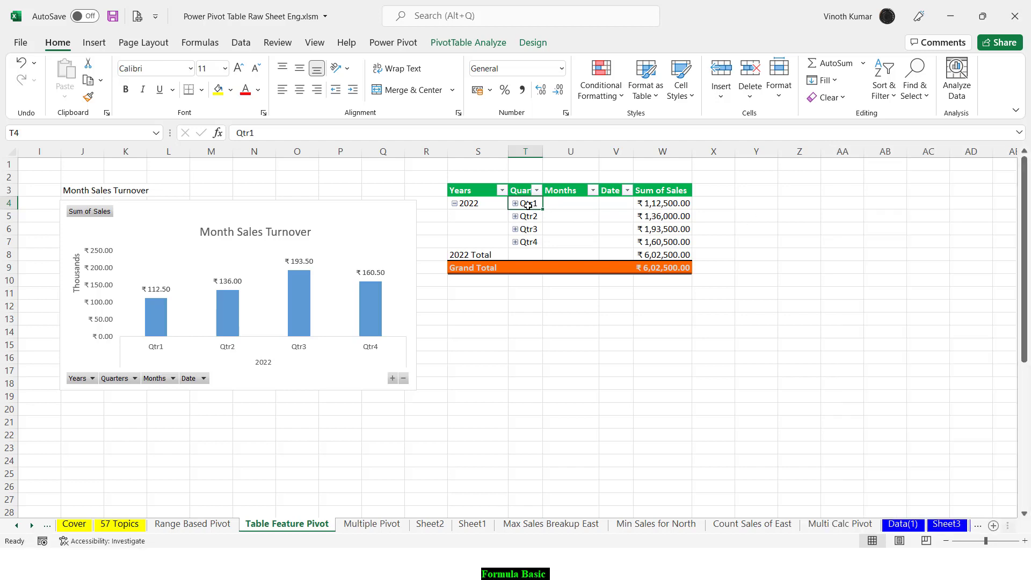
right_click(529, 207)
click(578, 479)
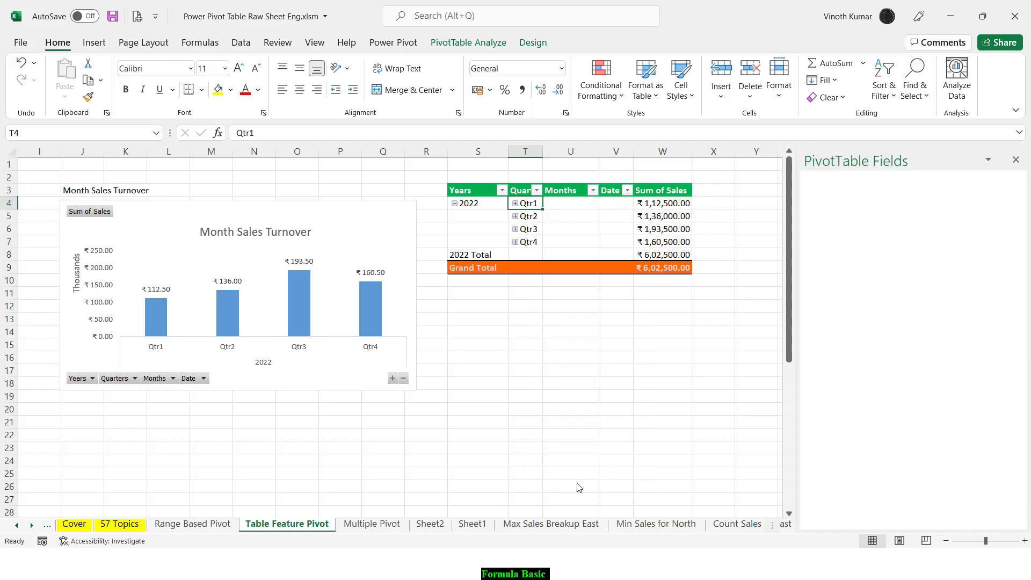
click(811, 231)
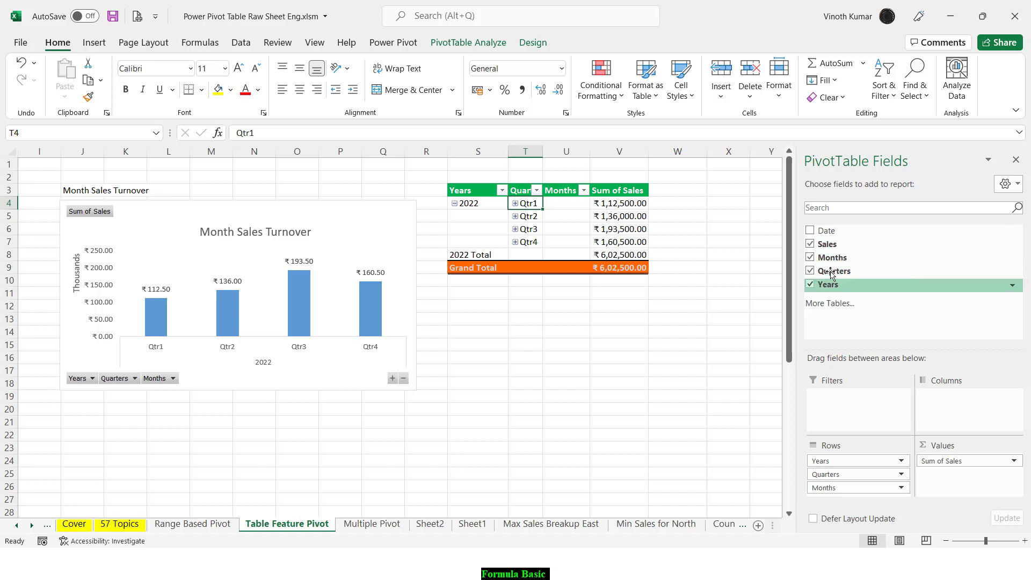
Step: Expand and collapse the pivot chart's categories between year and month levels, leaving all months displayed
click(392, 378)
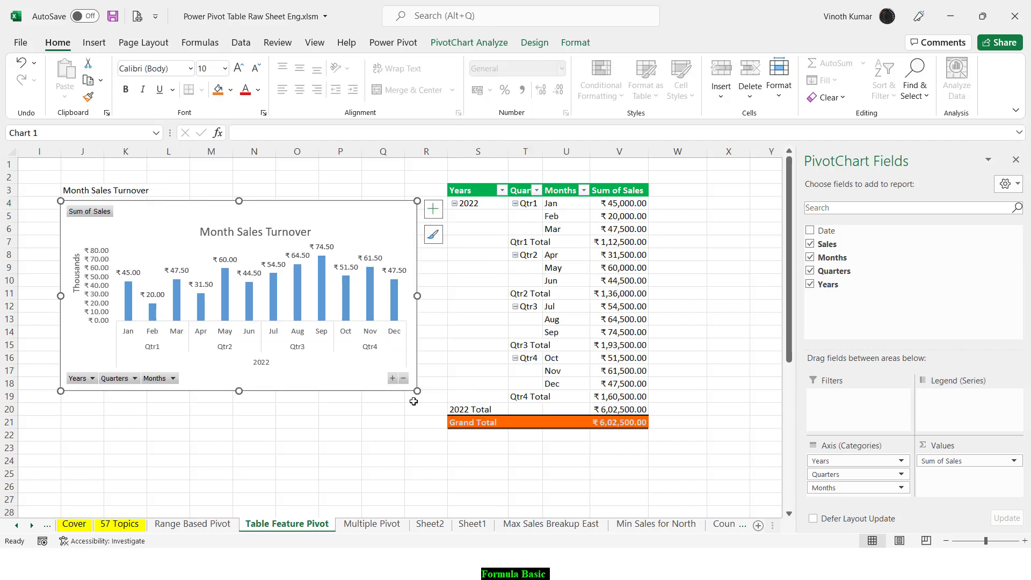
click(404, 379)
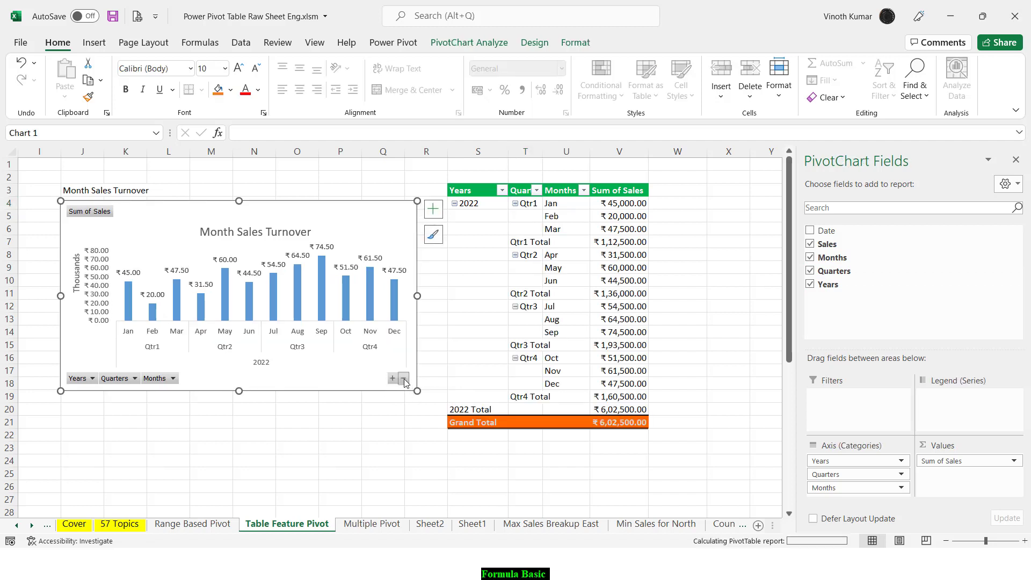
click(404, 379)
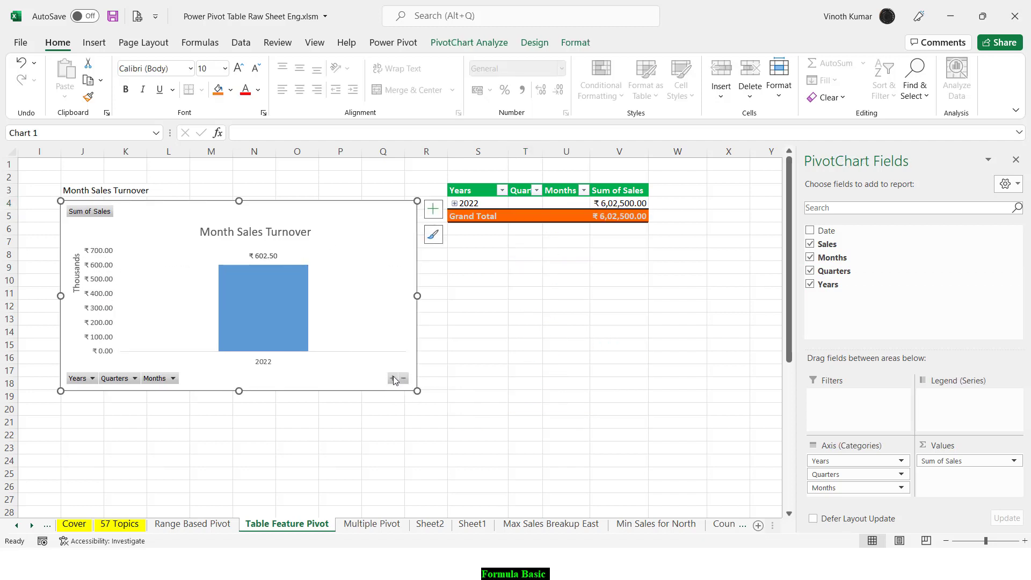
click(393, 379)
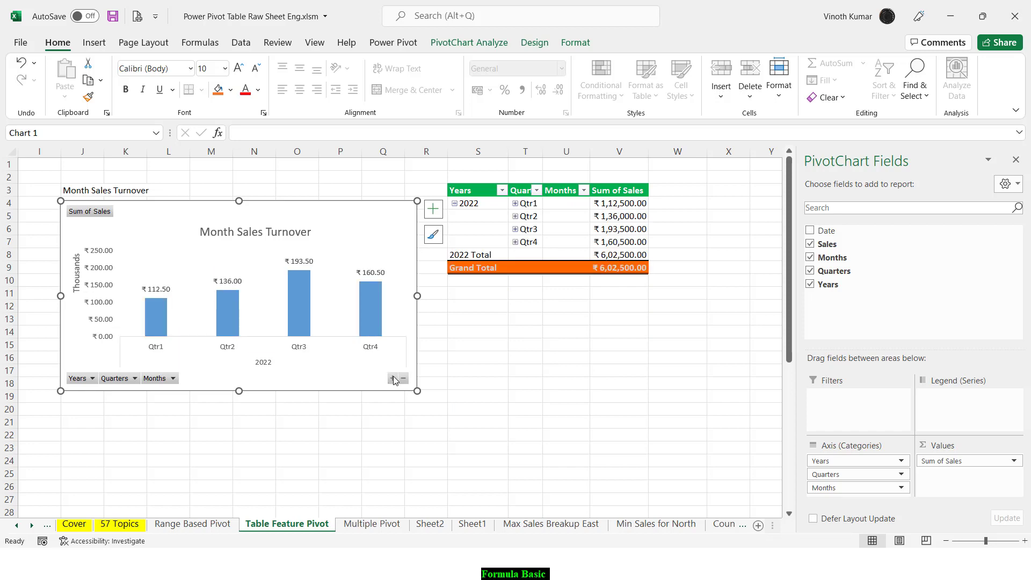
click(393, 379)
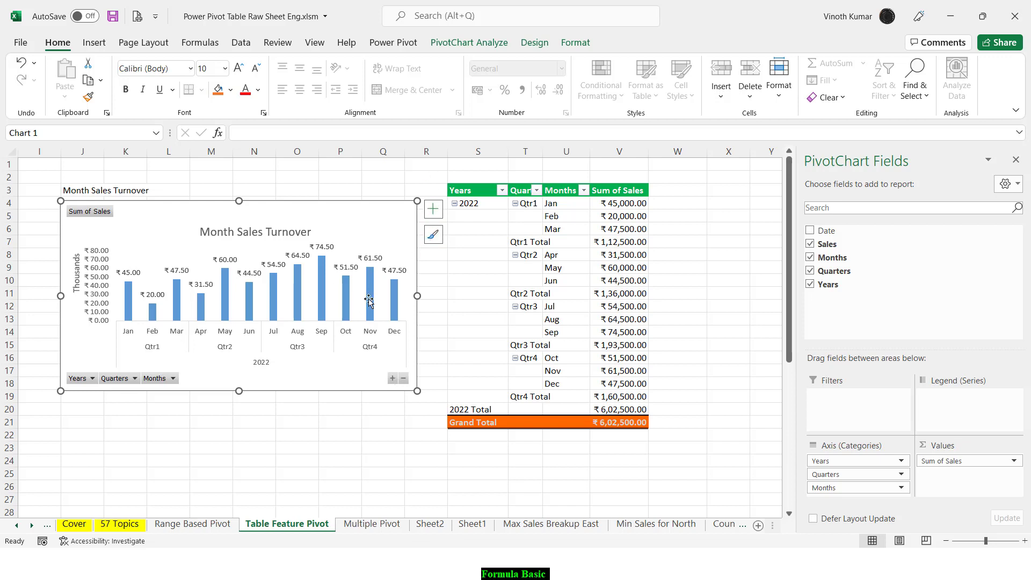
Step: Move the pivot chart to a new sheet named Monthly Sales Turnover
right_click(380, 228)
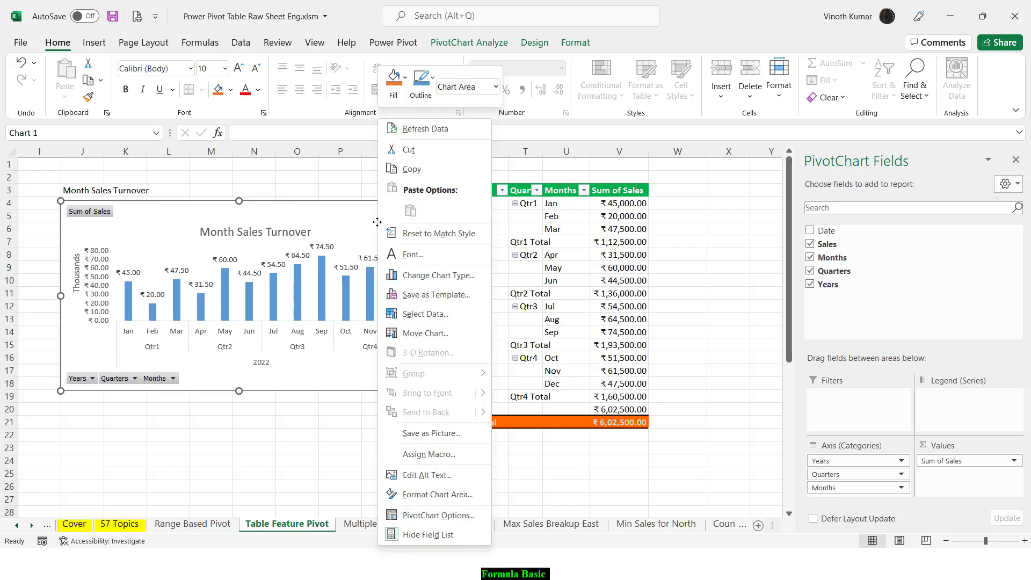
click(421, 334)
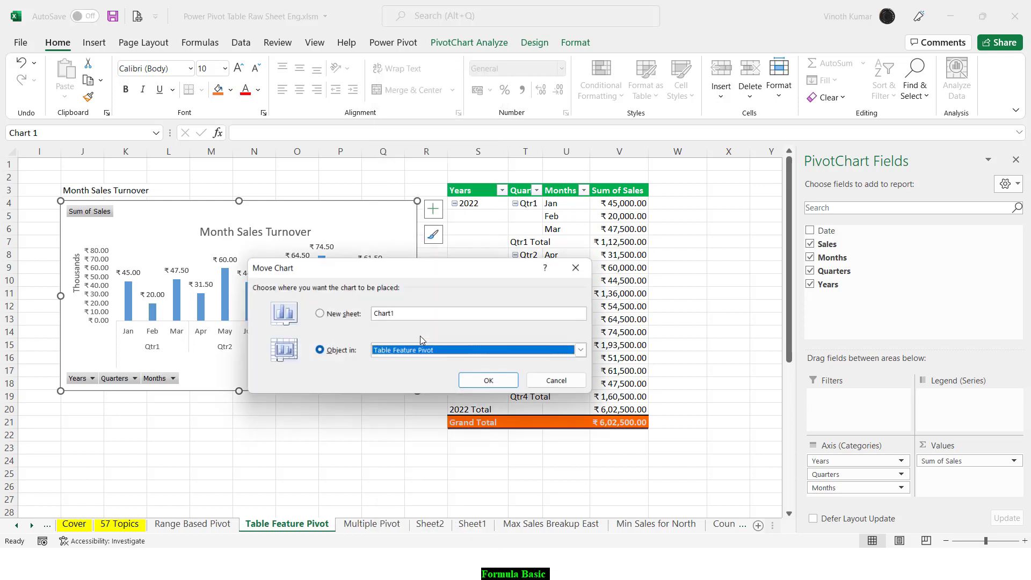
click(334, 317)
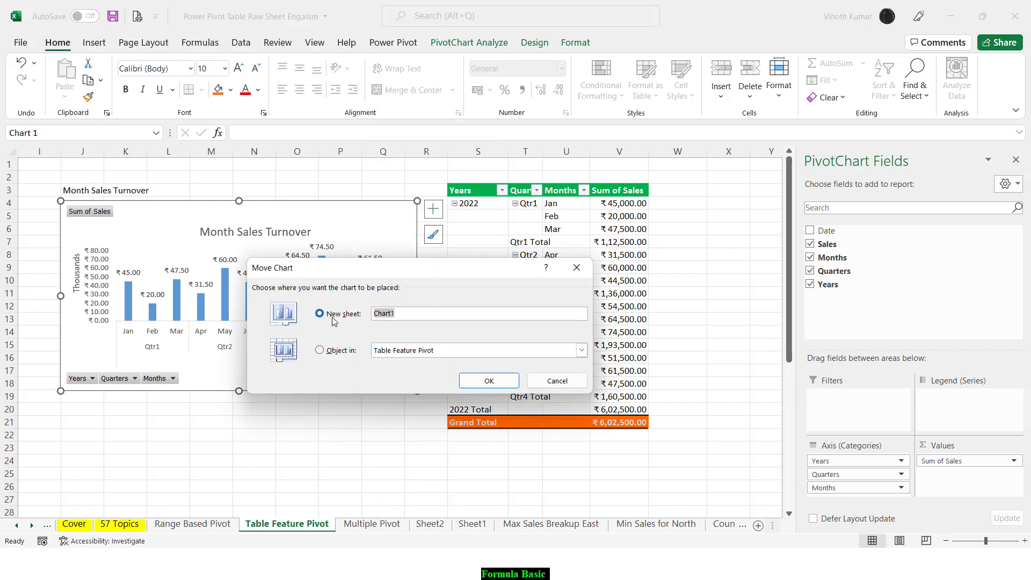
text(MOnthly Sales Turnover)
key(Delete)
text(o)
key(Return)
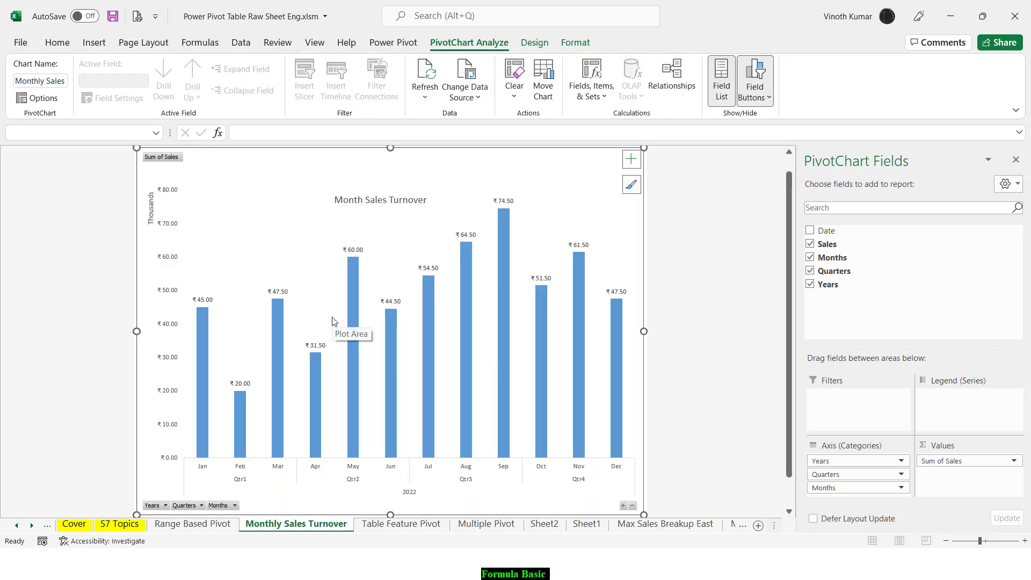
Step: Collapse the chart on the Monthly Sales Turnover sheet to the year and expand it back through quarters to months
click(633, 506)
click(633, 505)
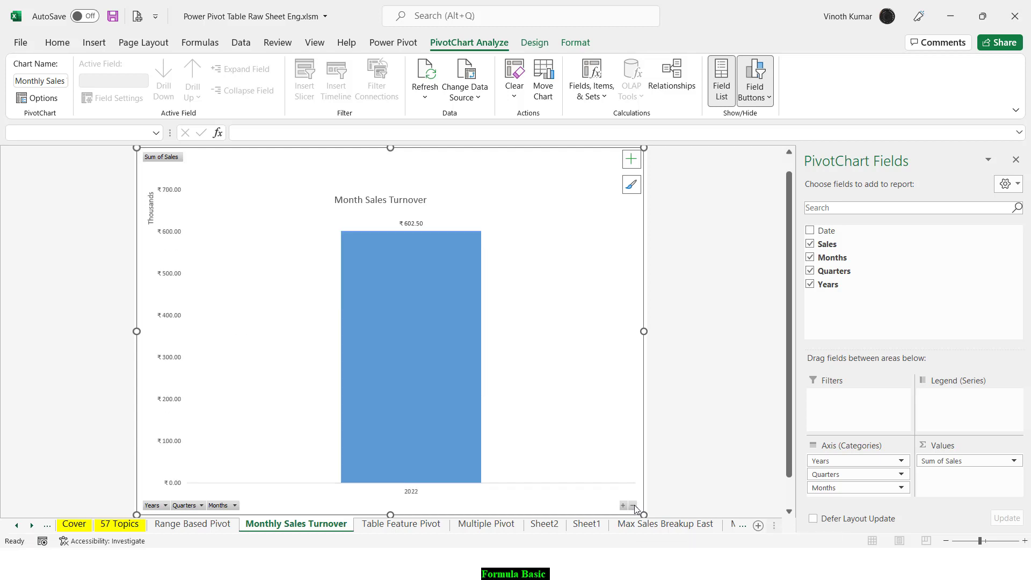
click(623, 506)
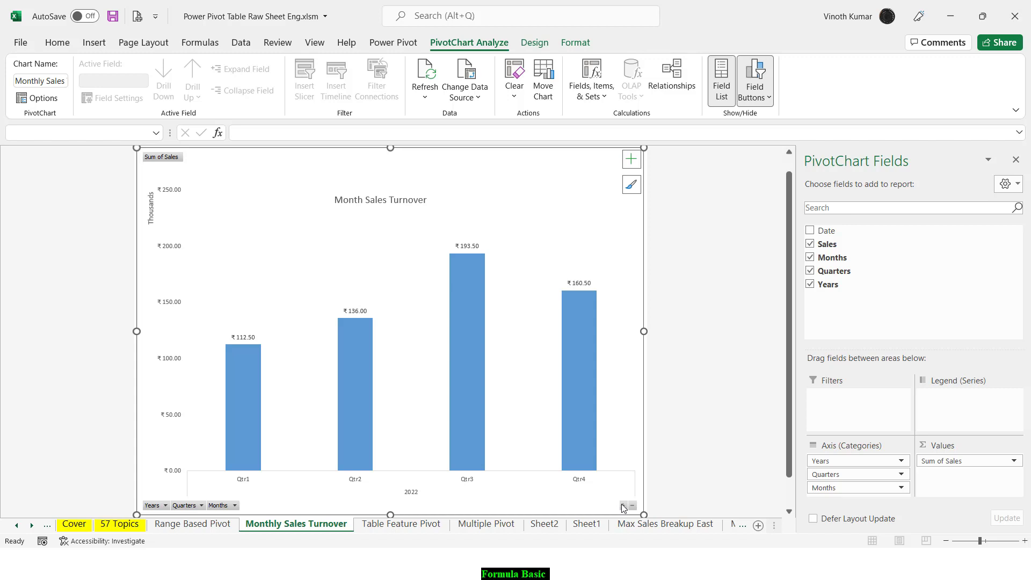
click(622, 505)
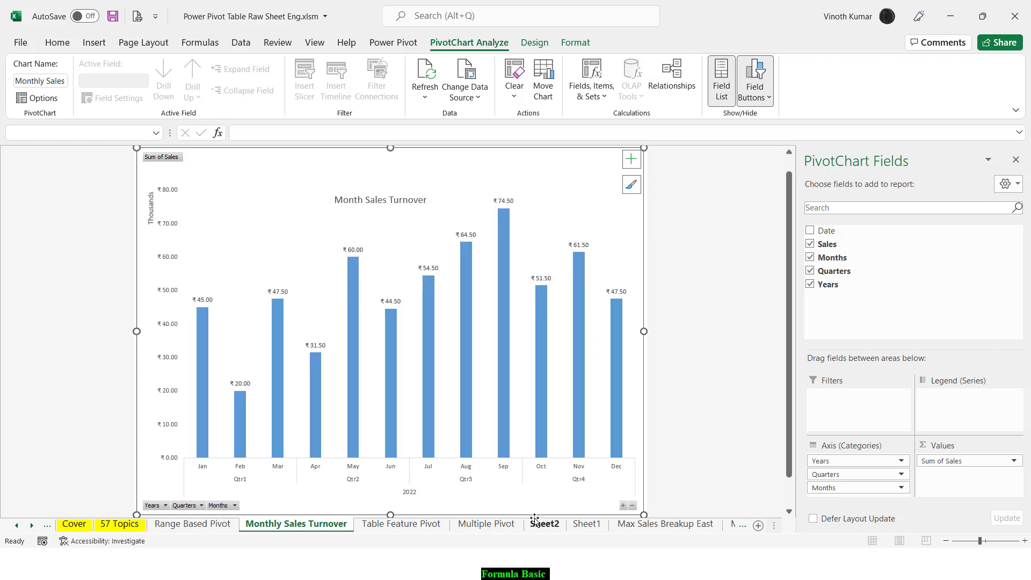
Step: Review the Pivot Chart Anatomy topic on the 57 Topics sheet and go back to the Table Feature Pivot sheet
click(120, 525)
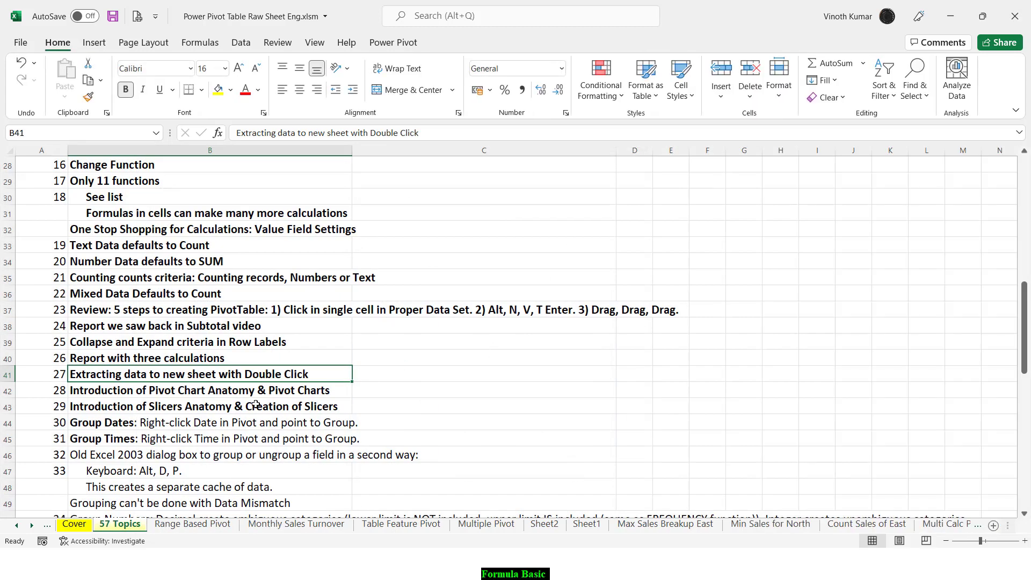
click(215, 394)
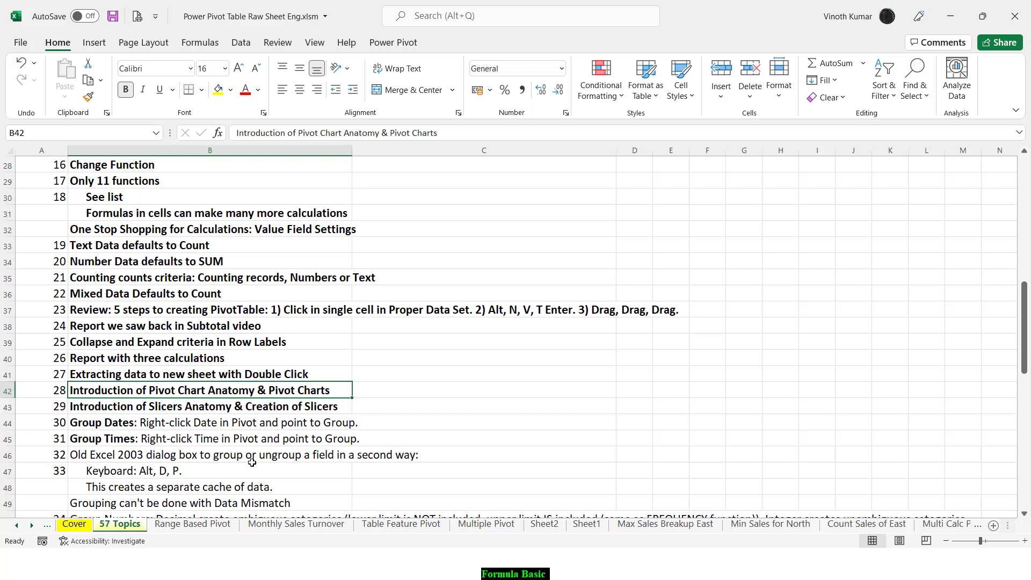
click(548, 527)
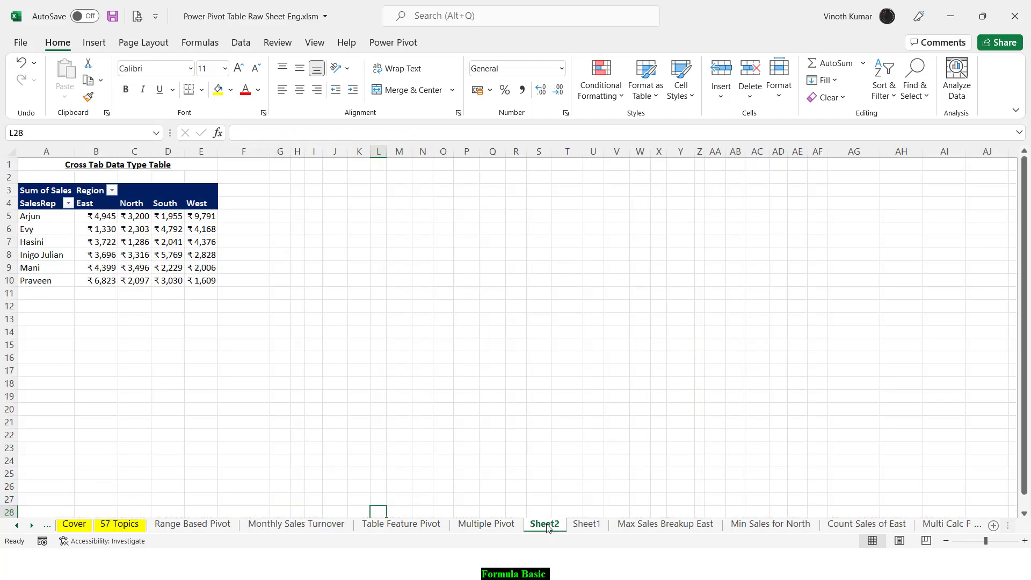
click(596, 531)
click(404, 530)
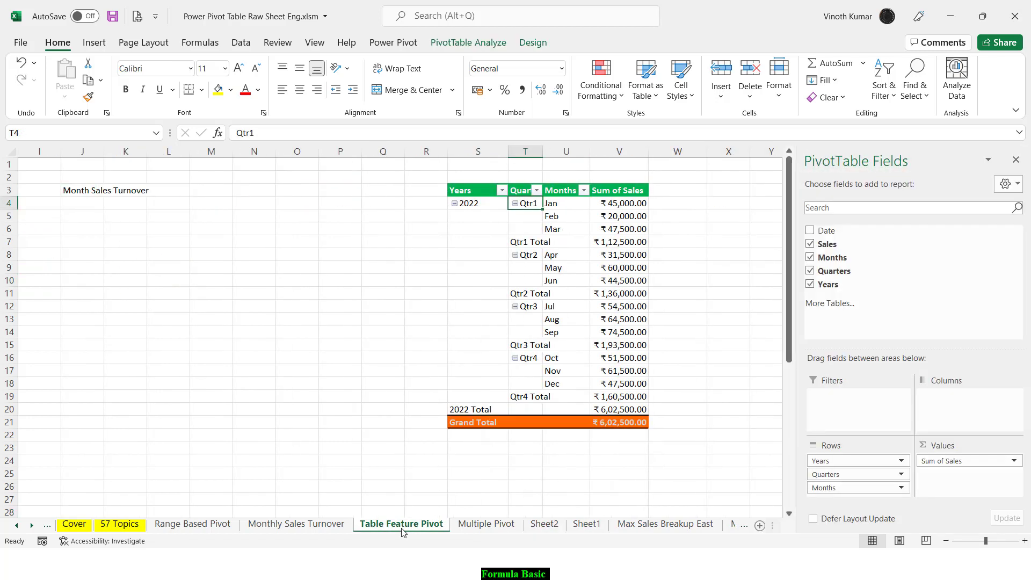
Step: Move the pivot chart from the Monthly Sales Turnover sheet into the Table Feature Pivot sheet as an embedded object
click(294, 525)
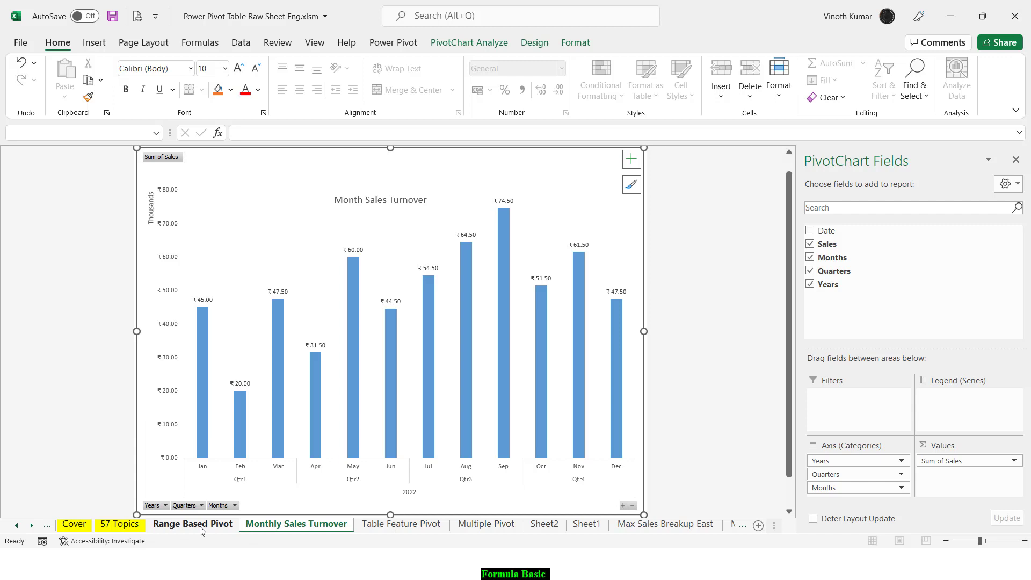
click(378, 530)
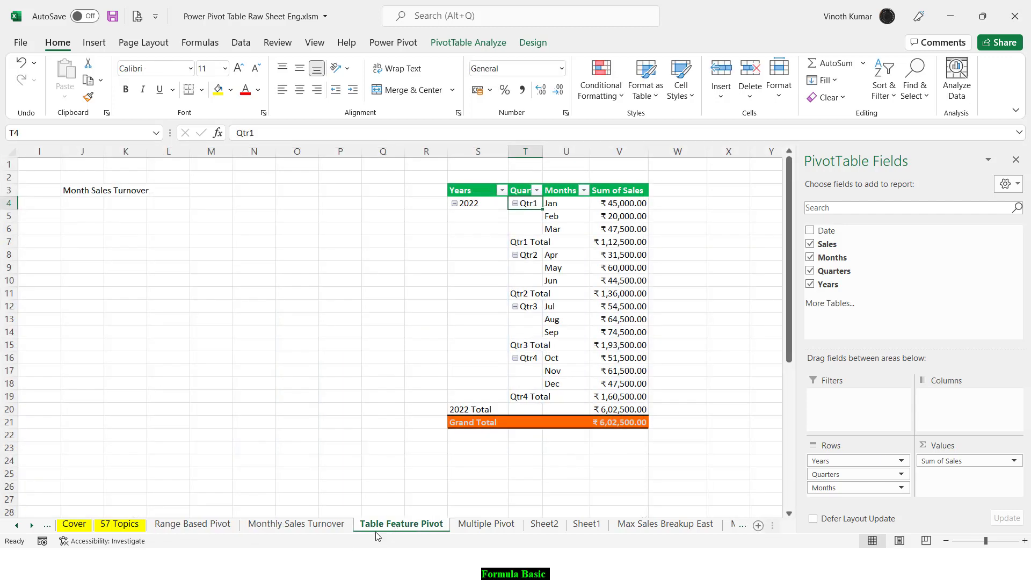
click(310, 527)
right_click(588, 177)
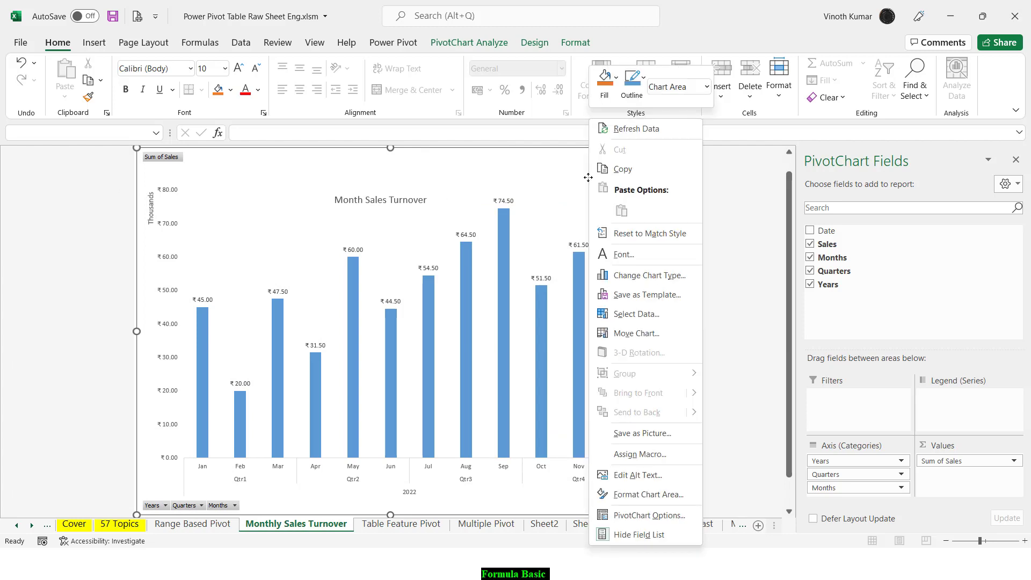
click(649, 334)
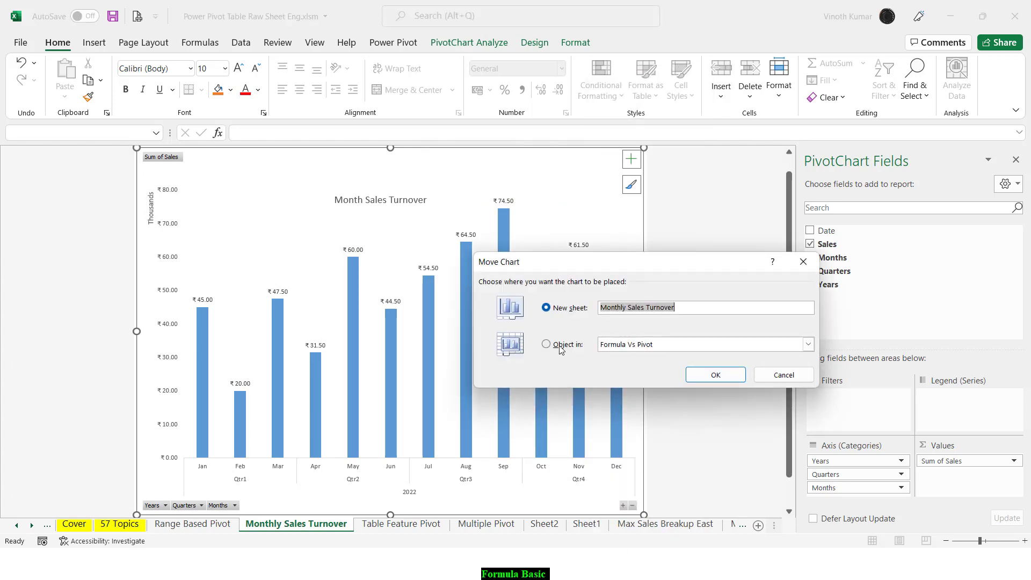
click(809, 345)
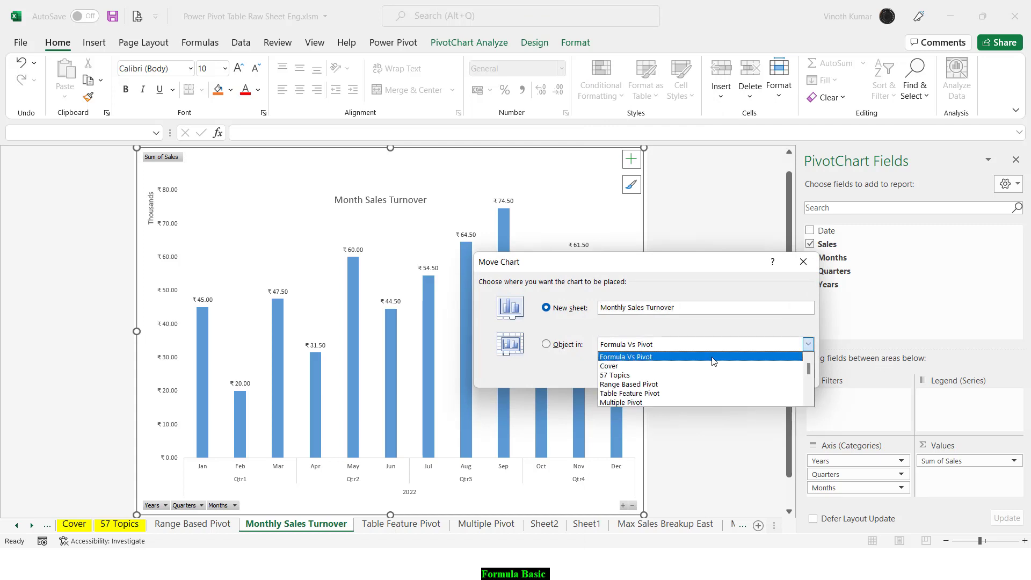
click(660, 393)
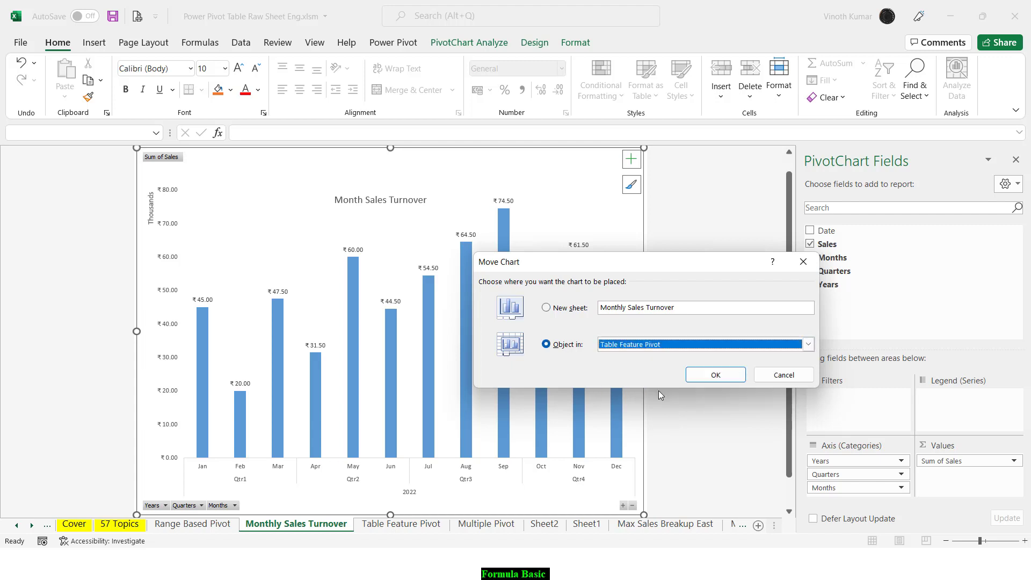
click(724, 377)
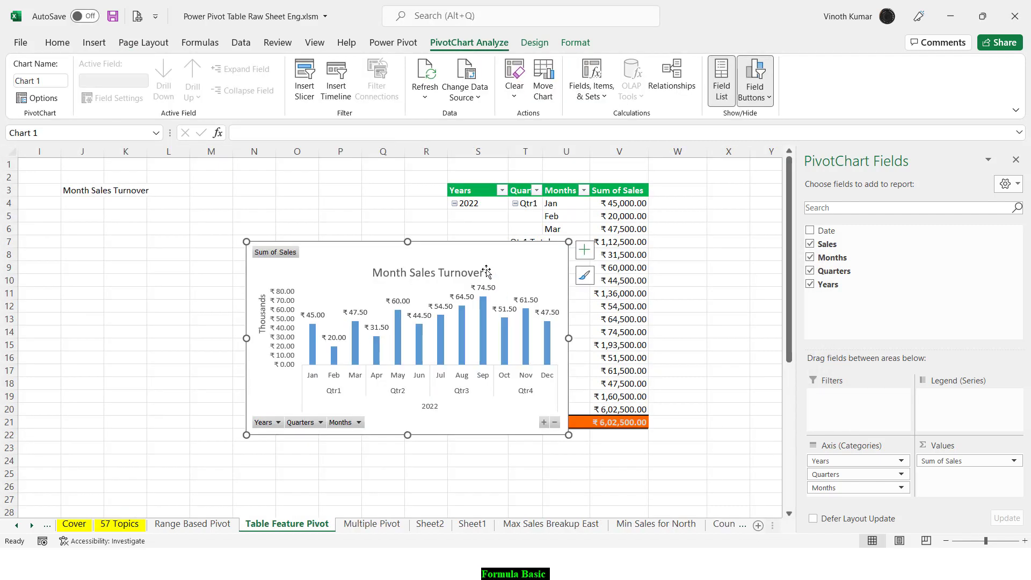
Step: Position the pivot chart directly beneath the Month Sales Turnover heading in column J, clear of the PivotTable
drag(483, 259, 302, 227)
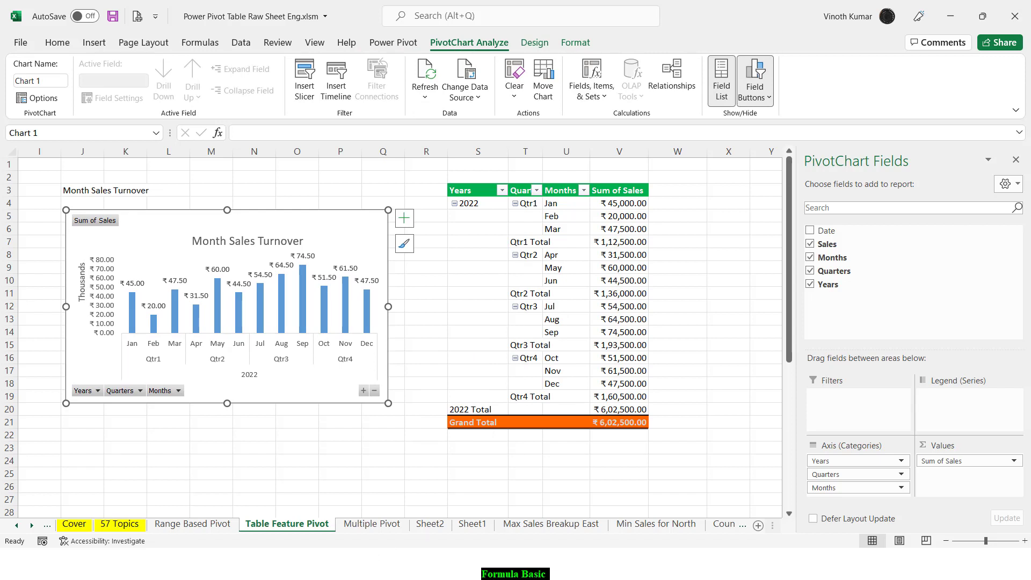
click(189, 524)
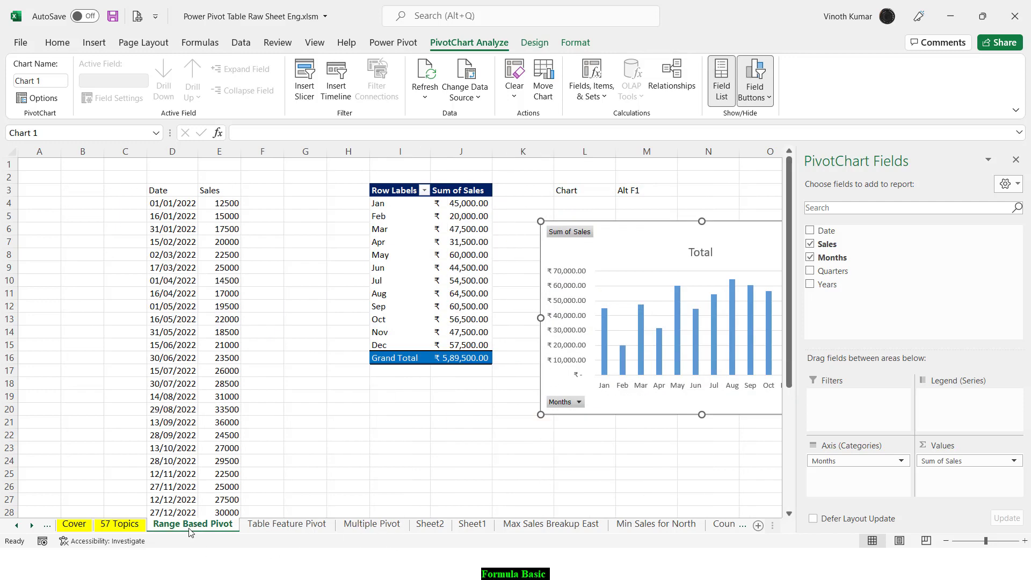
click(371, 525)
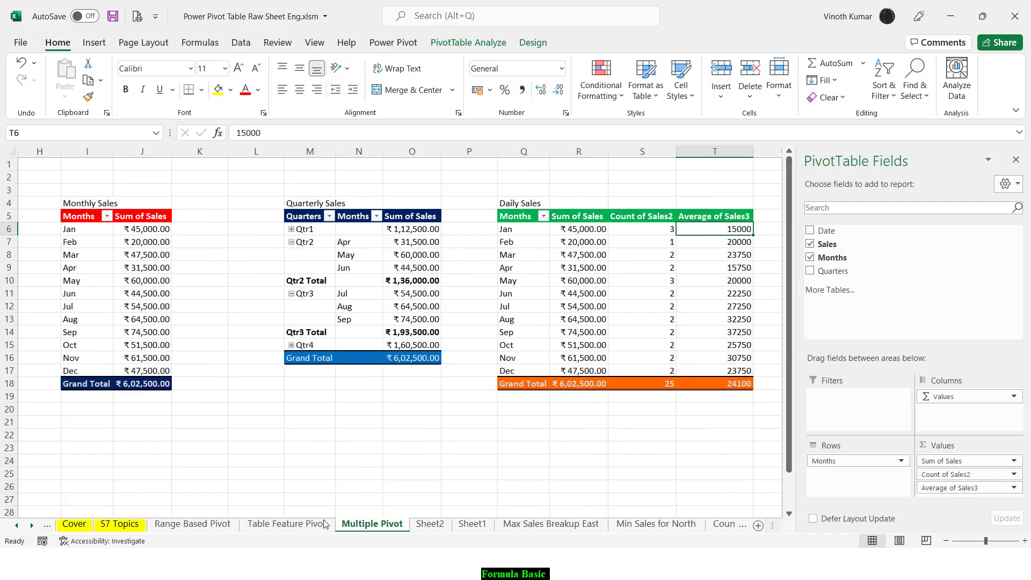
click(275, 524)
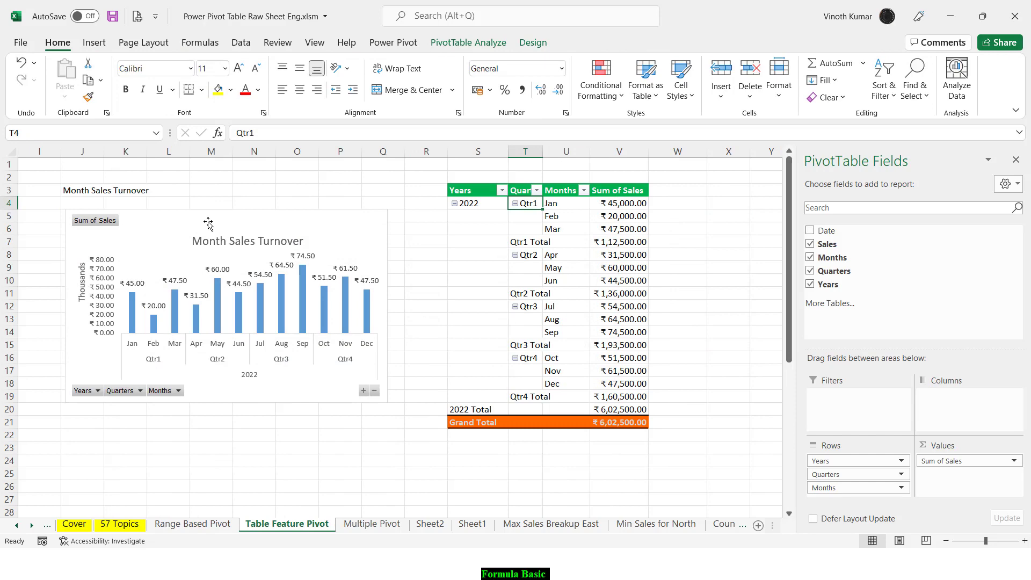
click(209, 223)
drag(208, 221, 203, 219)
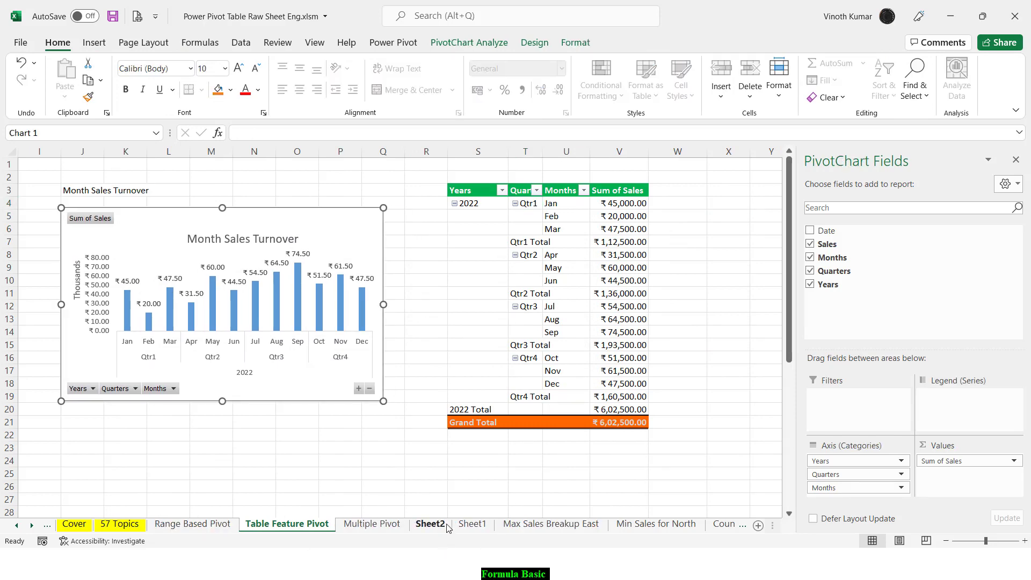
Step: Collapse the embedded Month Sales Turnover chart to the year level and expand it back through quarters to months
click(472, 526)
click(287, 524)
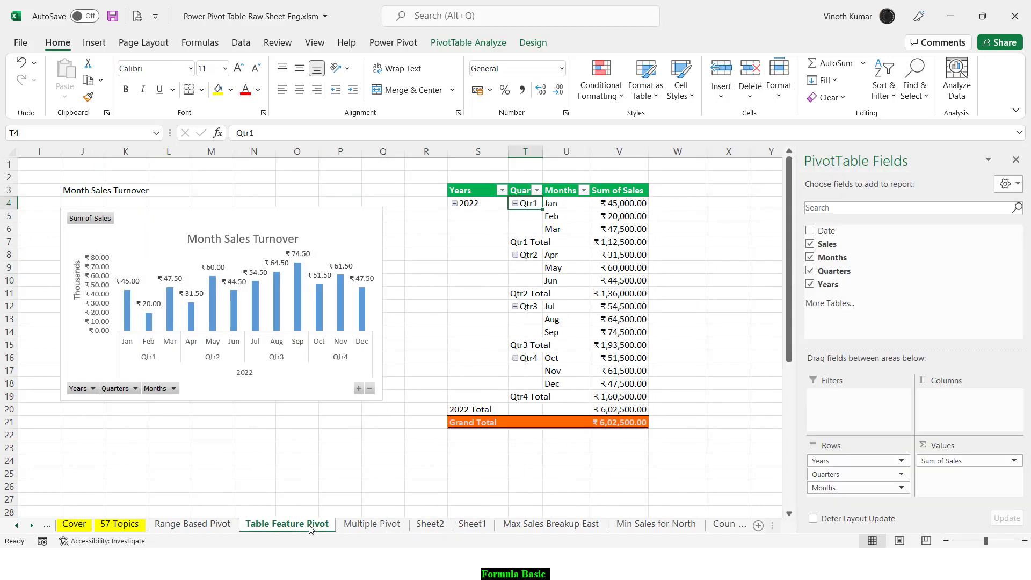
click(370, 388)
click(370, 388)
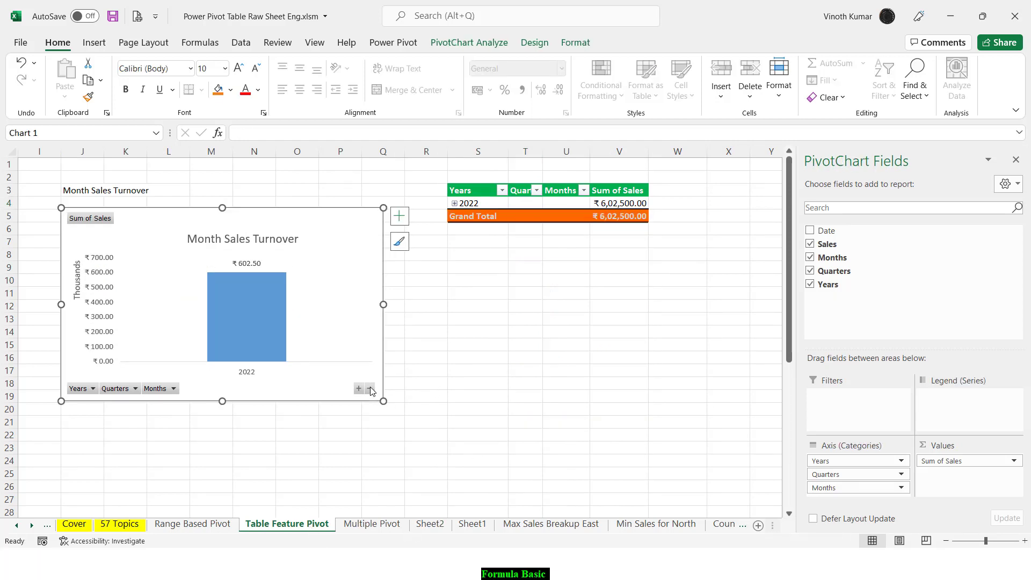
click(357, 388)
click(357, 390)
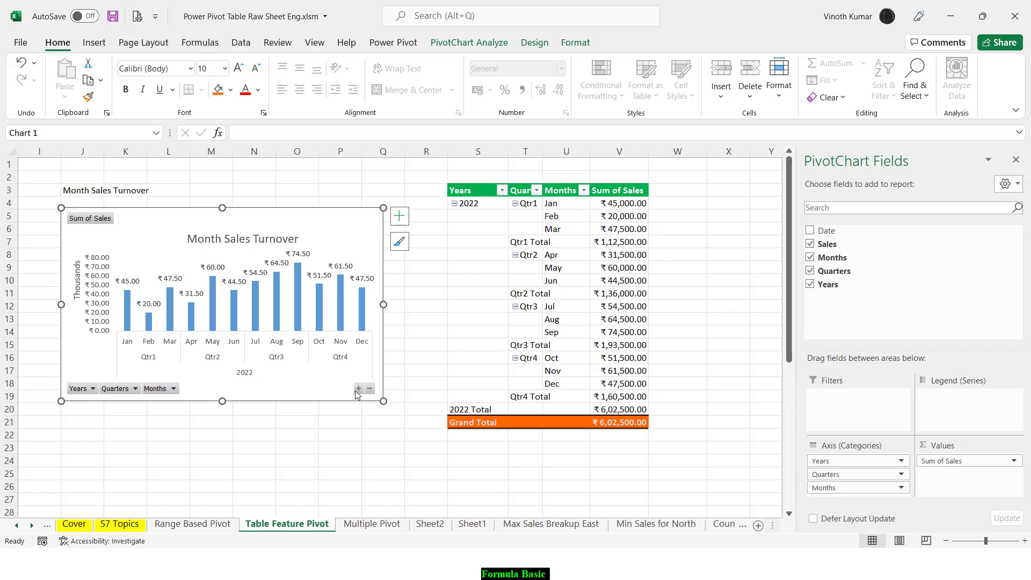
right_click(489, 205)
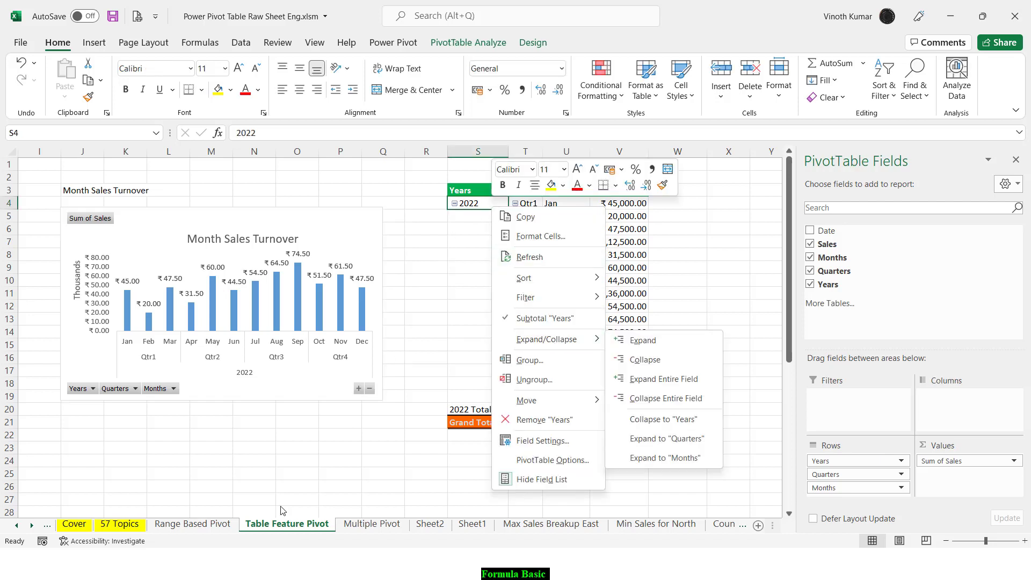
key(Escape)
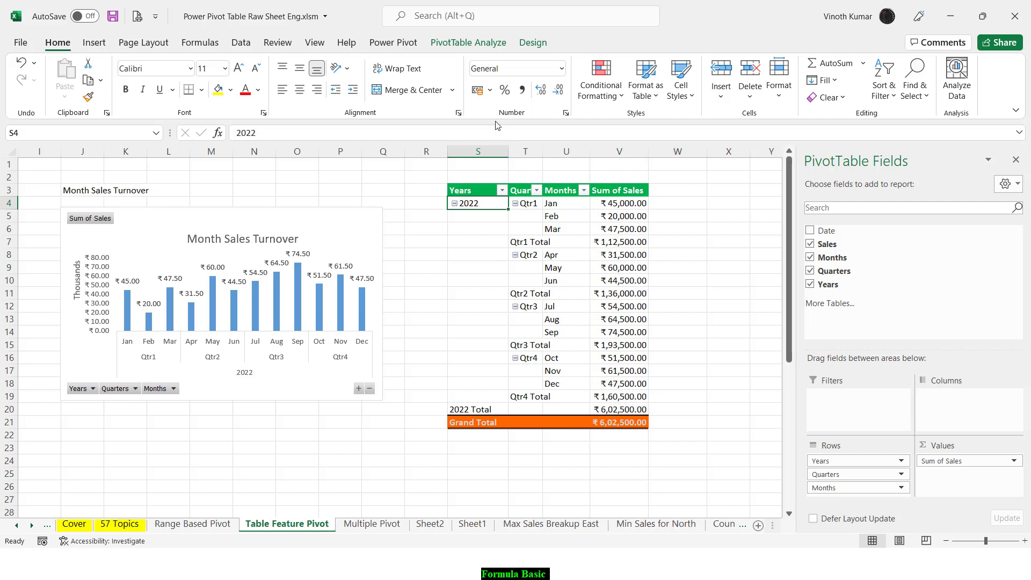
click(467, 45)
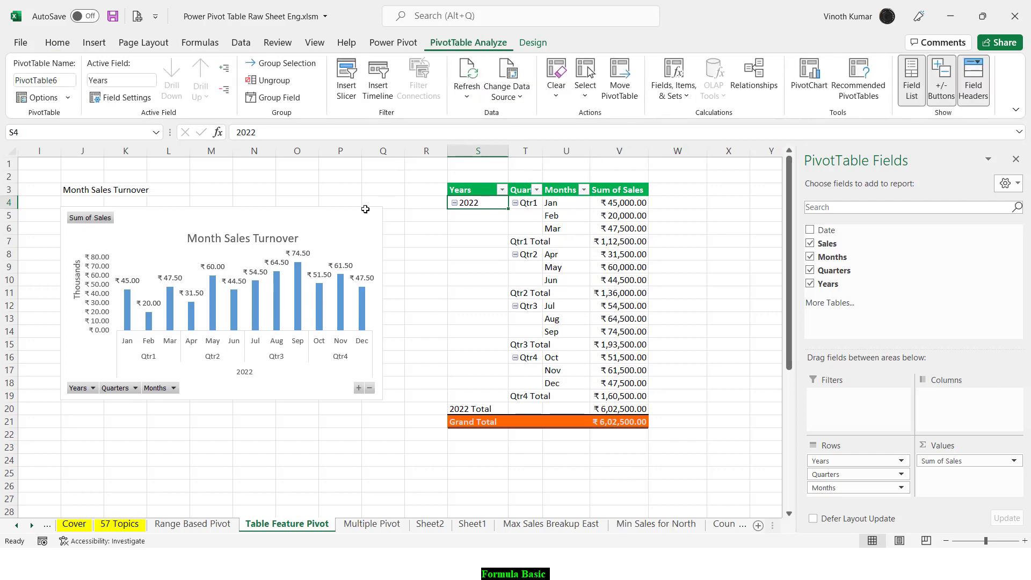
Step: Insert Months and Quarters slicers for the pivot chart and place them side by side to the right of the PivotTable
click(332, 221)
click(471, 42)
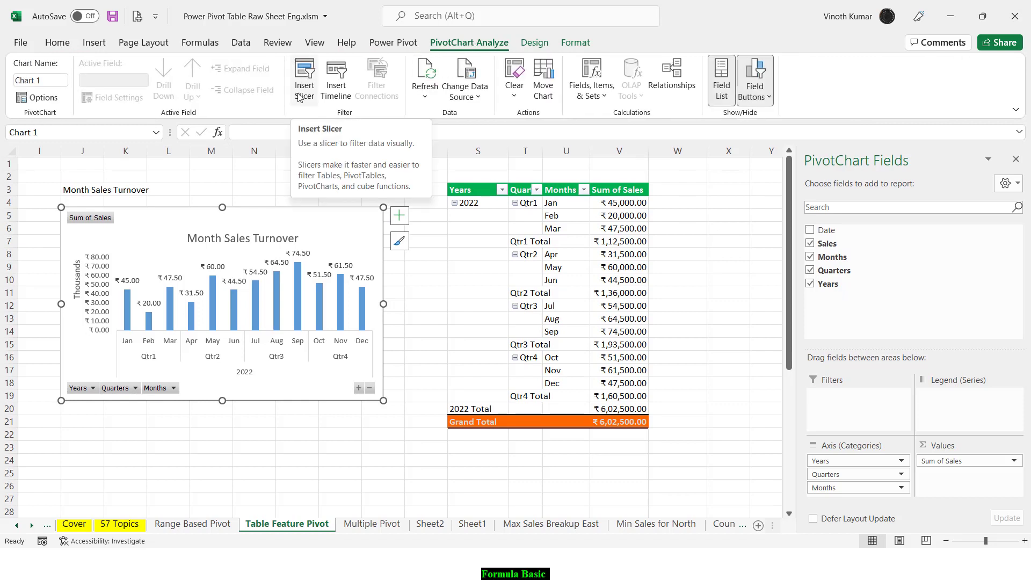
click(94, 43)
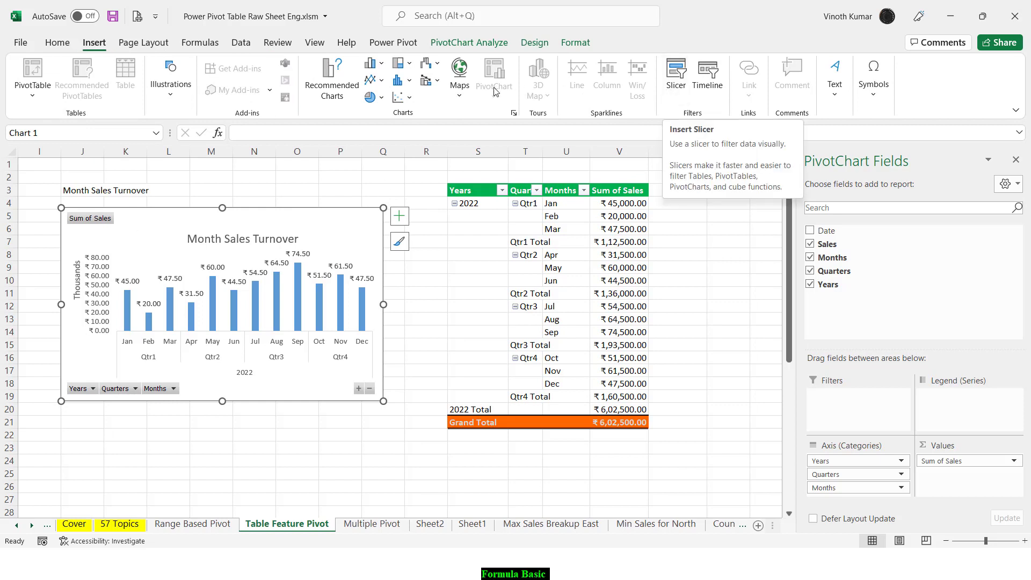
click(476, 46)
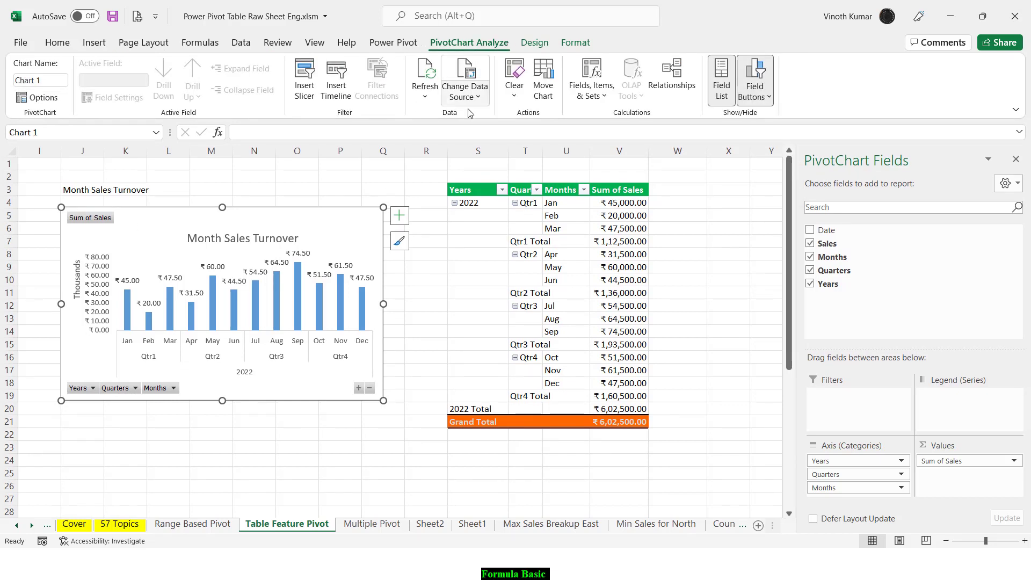
click(305, 78)
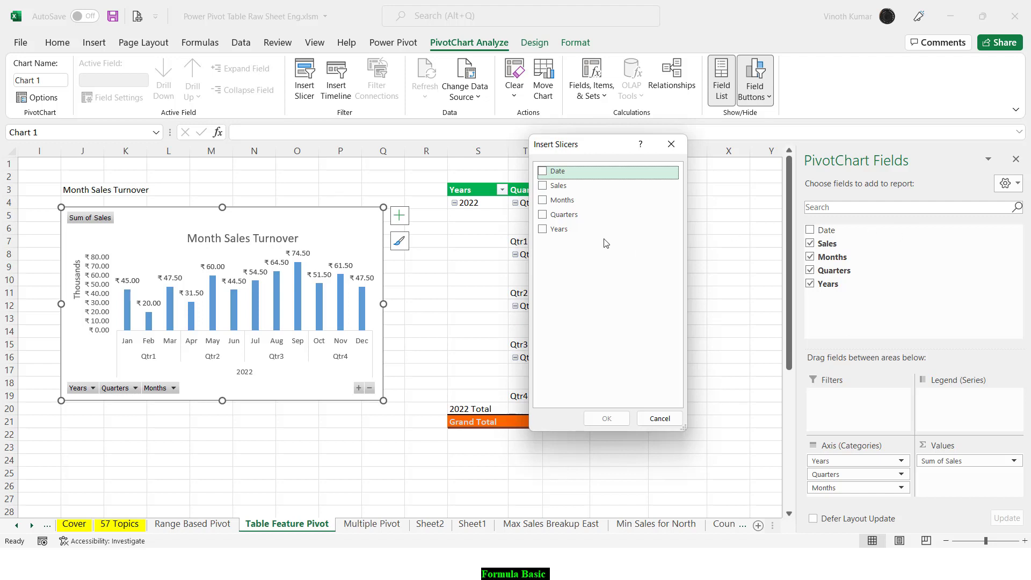
click(542, 229)
click(542, 215)
click(543, 199)
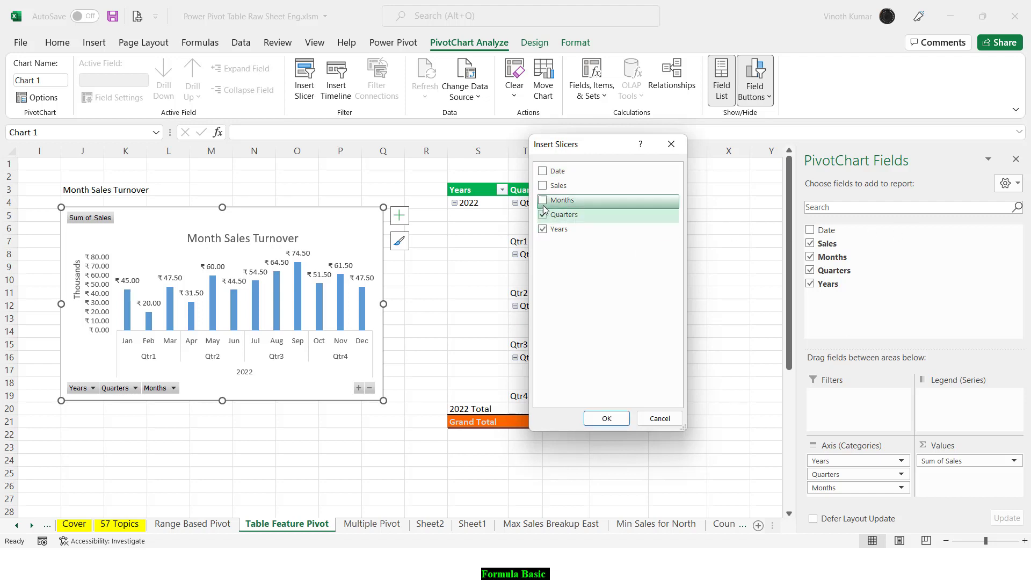
click(542, 229)
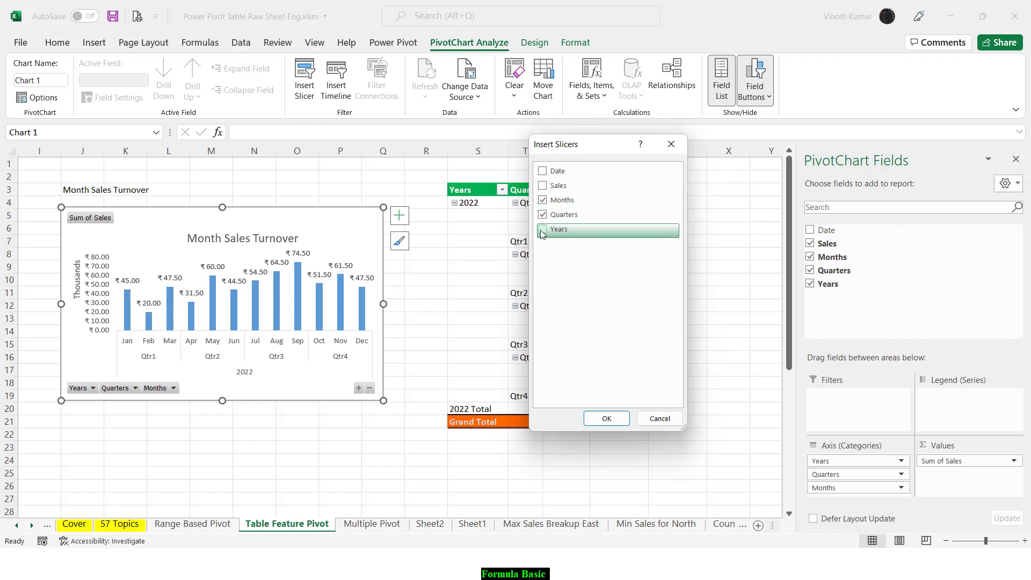
click(593, 424)
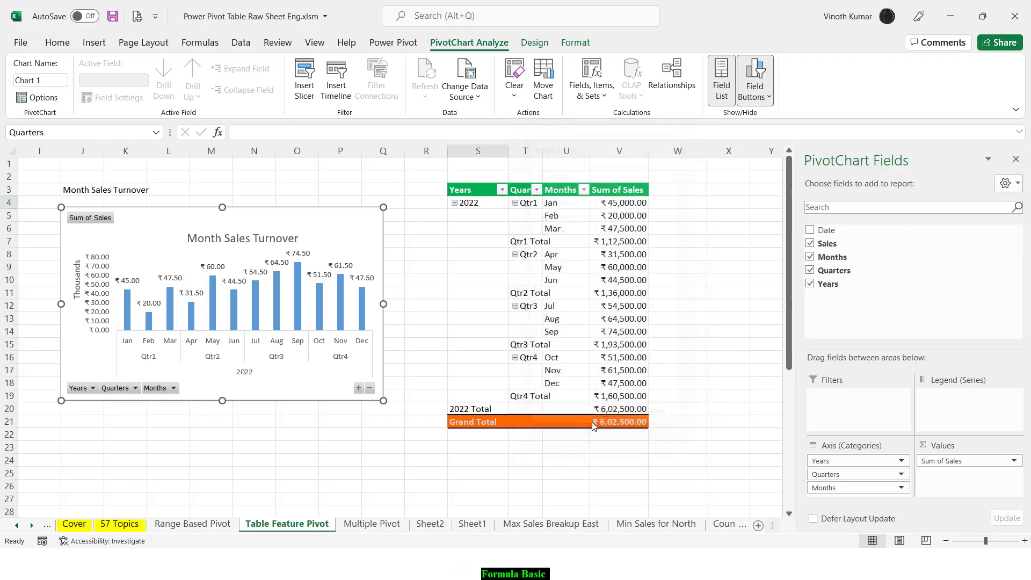
drag(395, 280, 756, 205)
drag(365, 244, 907, 203)
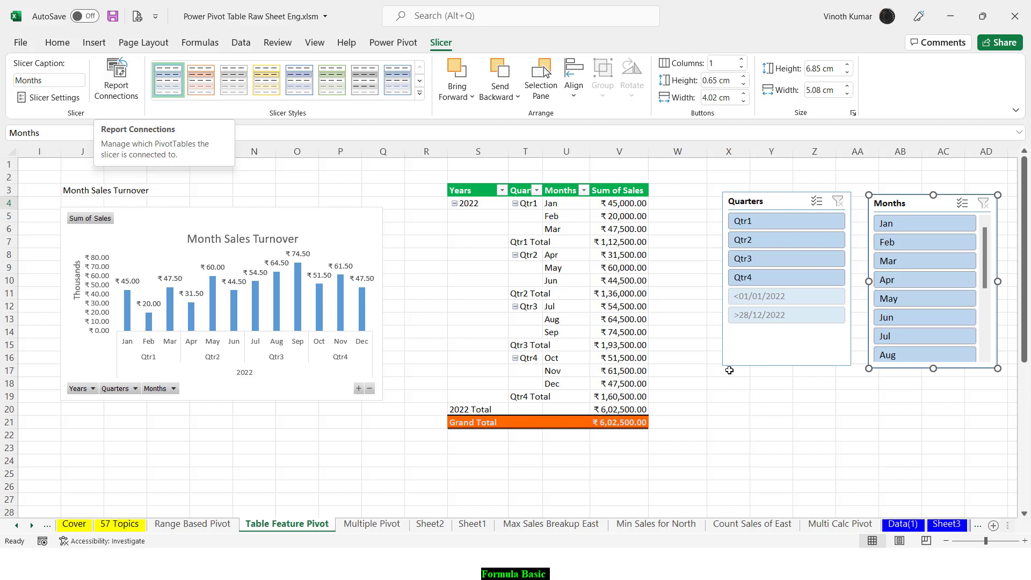
Step: Set the Quarters slicer to hide items with no data
click(800, 203)
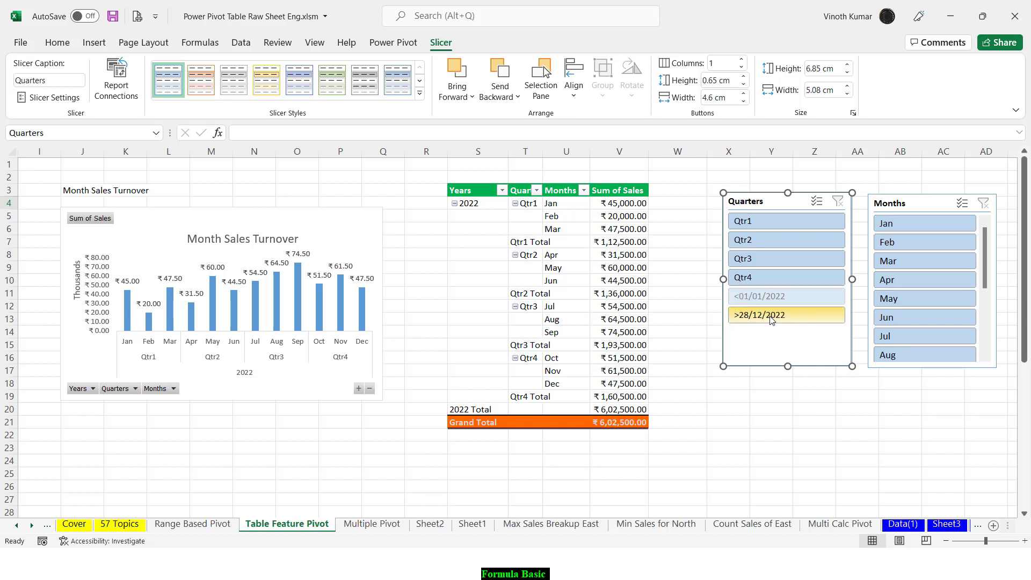
right_click(776, 195)
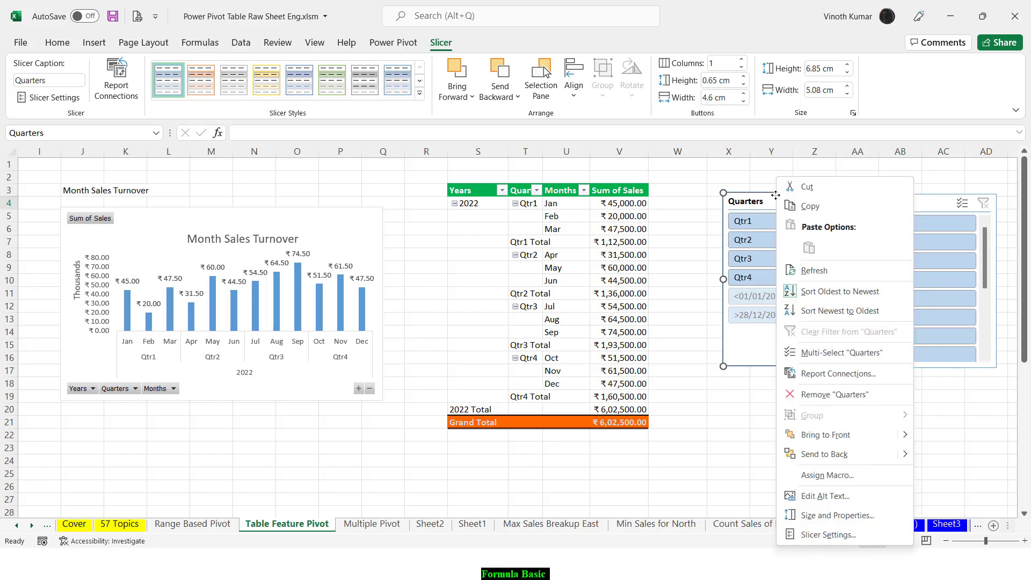
click(846, 536)
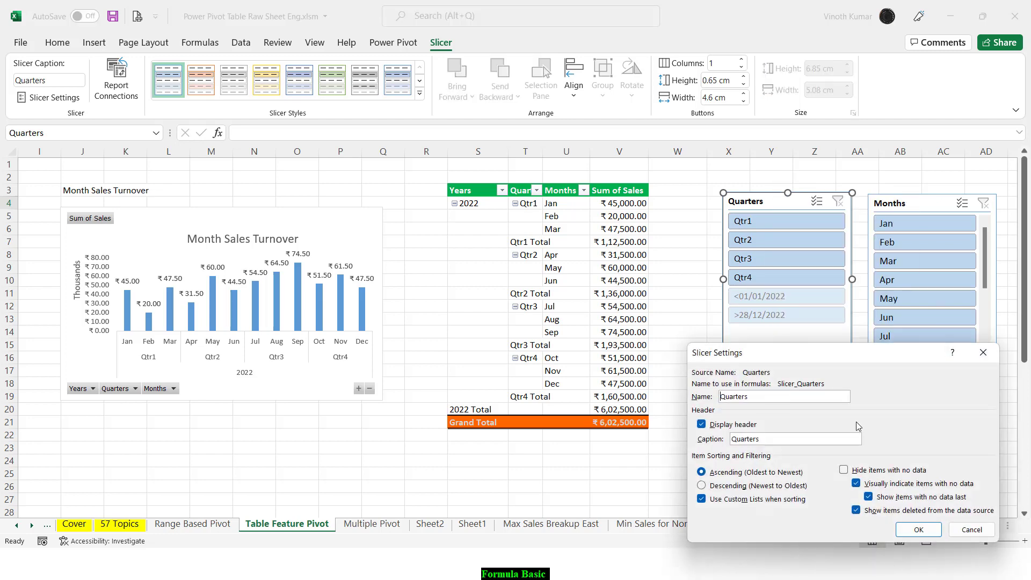
drag(830, 359, 480, 185)
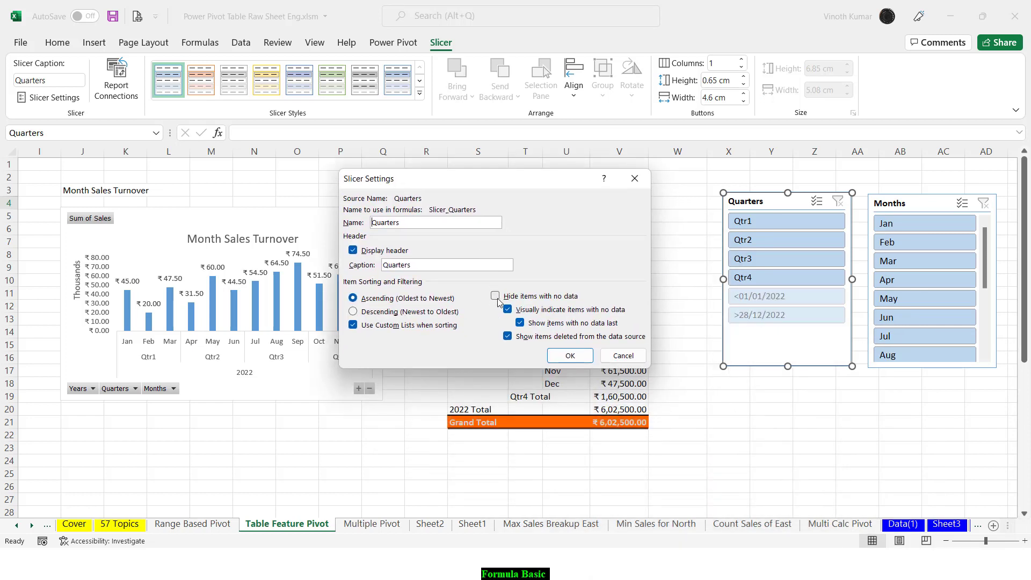
click(497, 299)
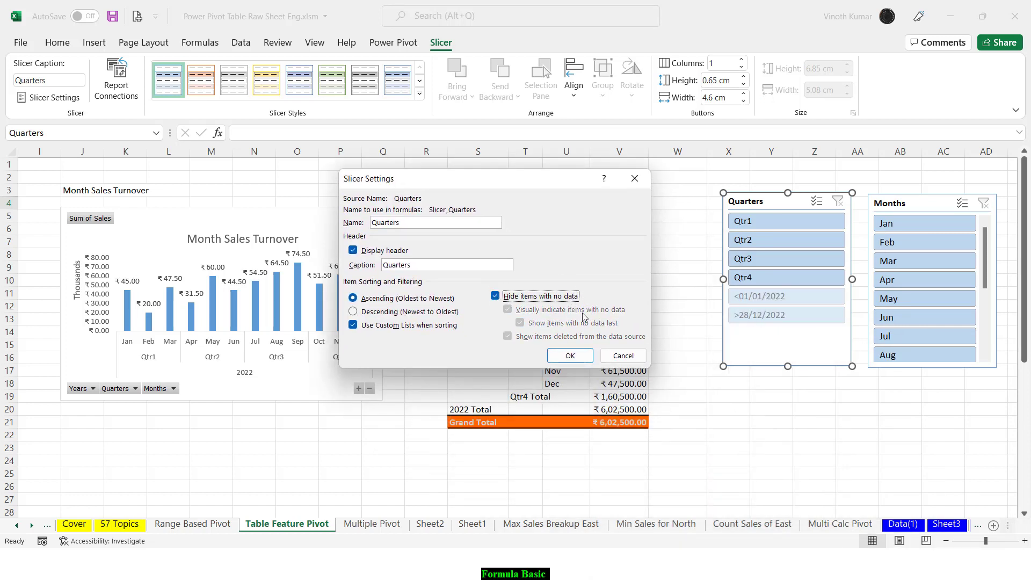
click(577, 358)
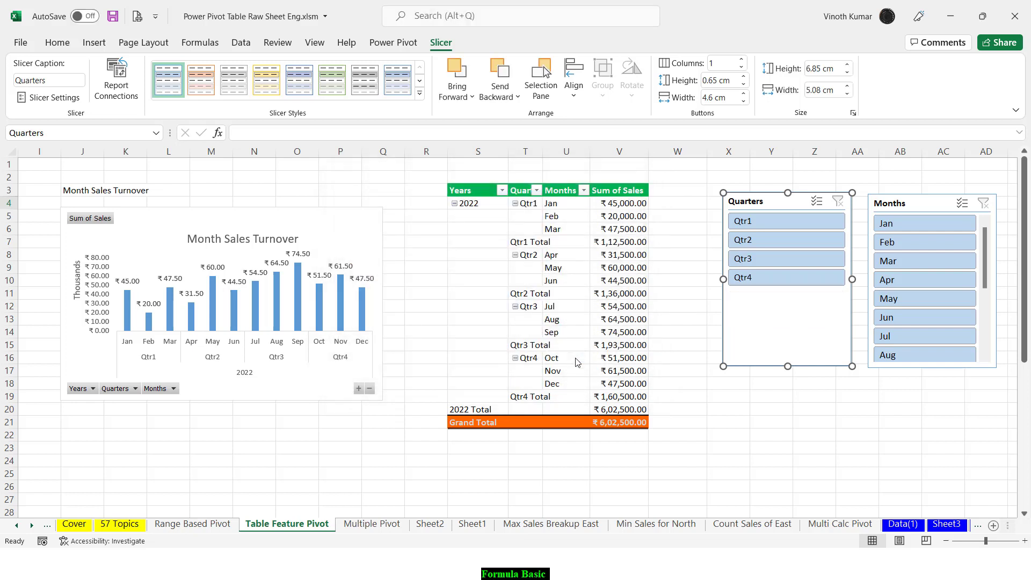
Step: Lengthen the Months slicer to about 11.6 cm high and set it to hide items with no data
click(909, 204)
right_click(911, 204)
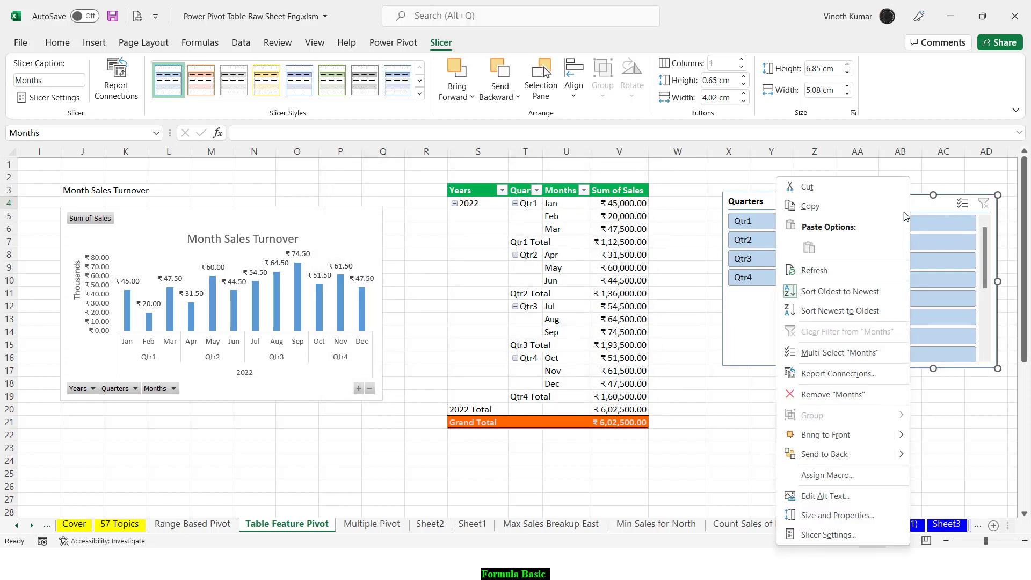
click(965, 383)
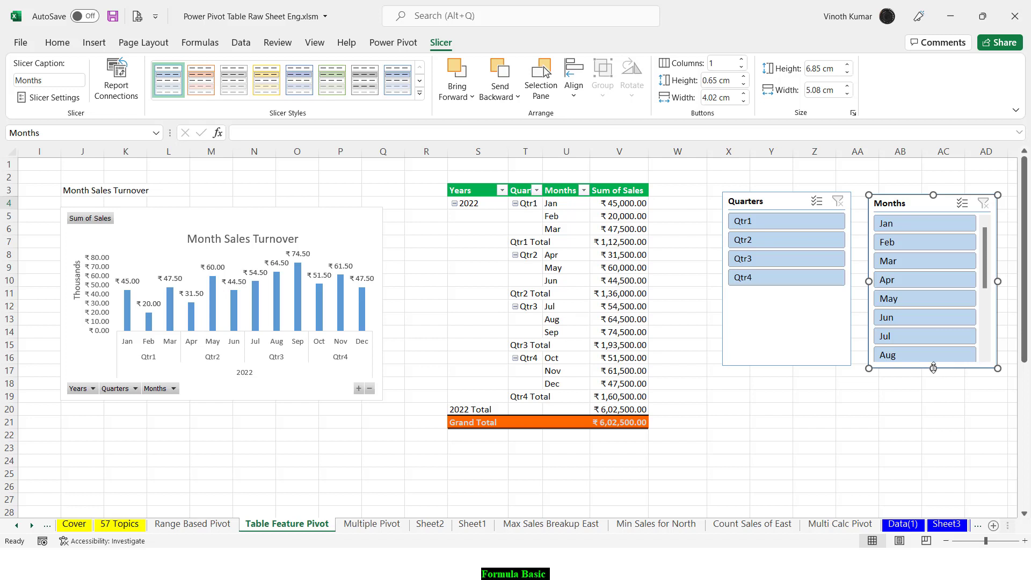
drag(934, 368, 928, 488)
right_click(925, 204)
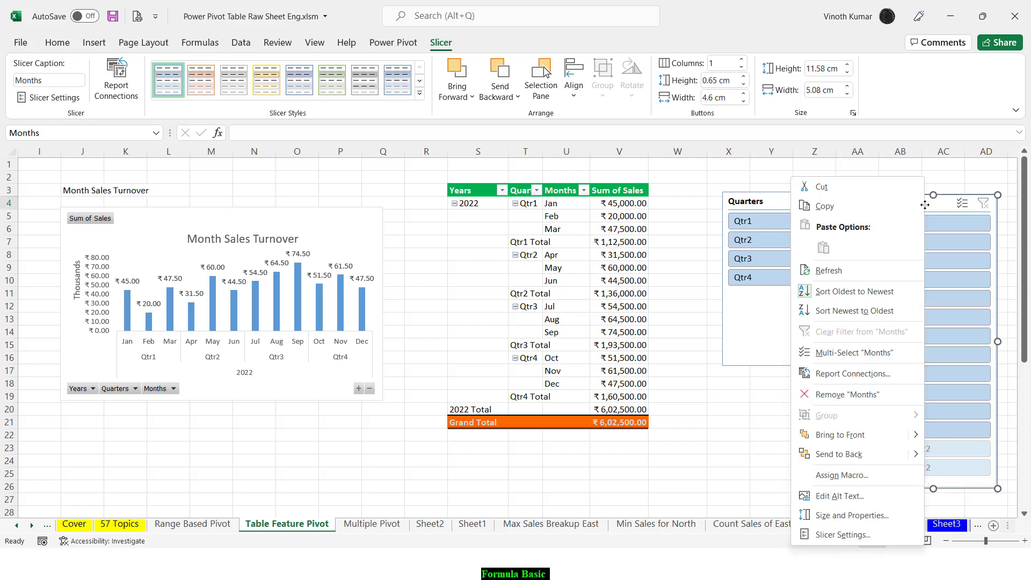
click(849, 534)
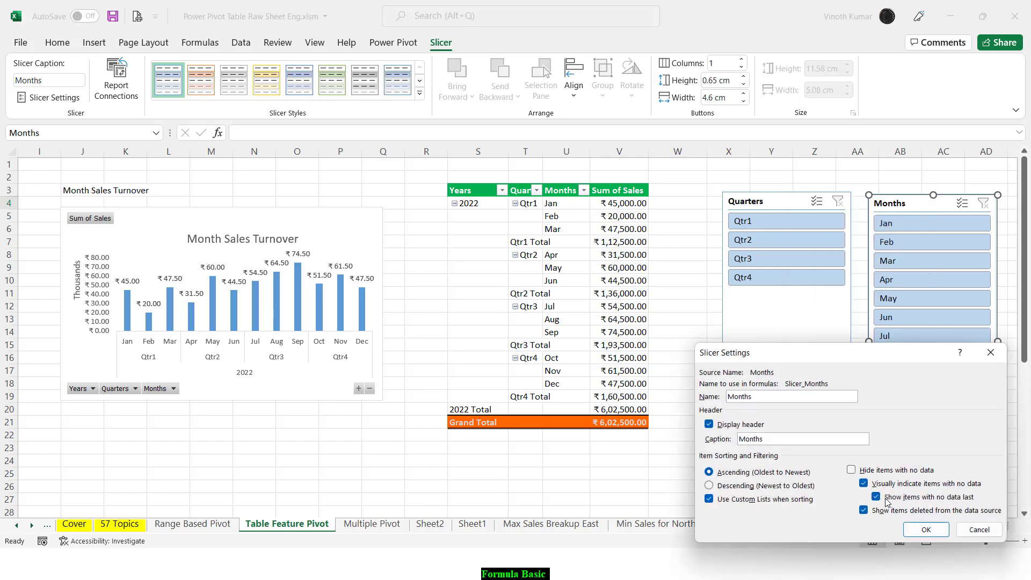
click(851, 469)
click(918, 531)
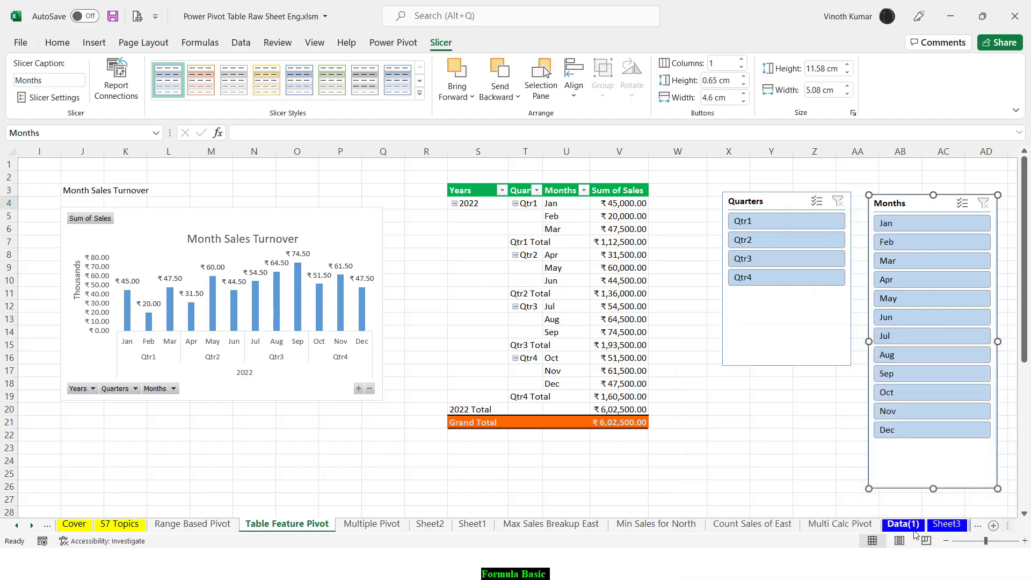
Step: Move the Quarters slicer closer to the PivotTable and lay it out in four columns at about 2.3 cm high
drag(782, 203, 746, 202)
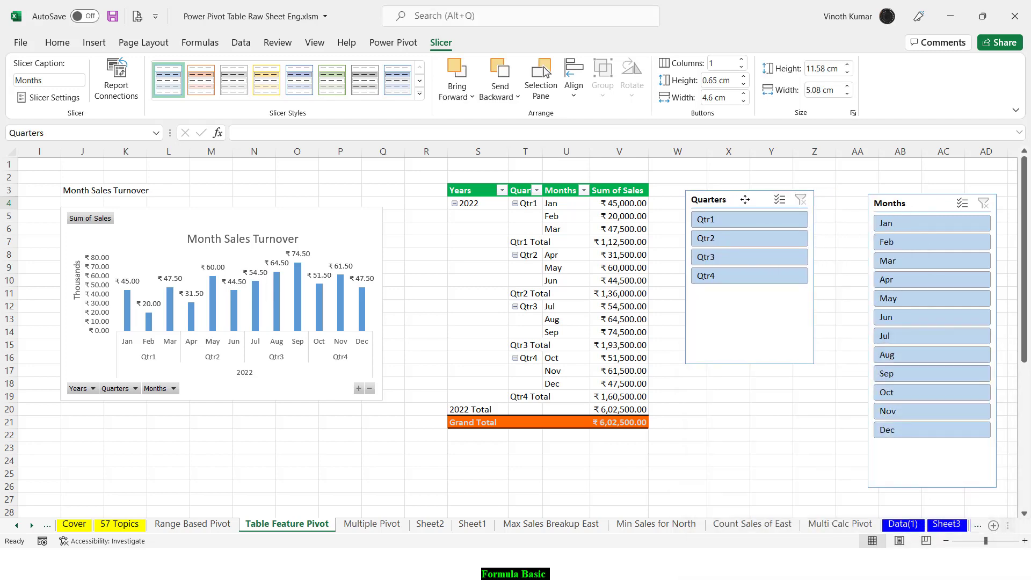
click(741, 60)
click(741, 60)
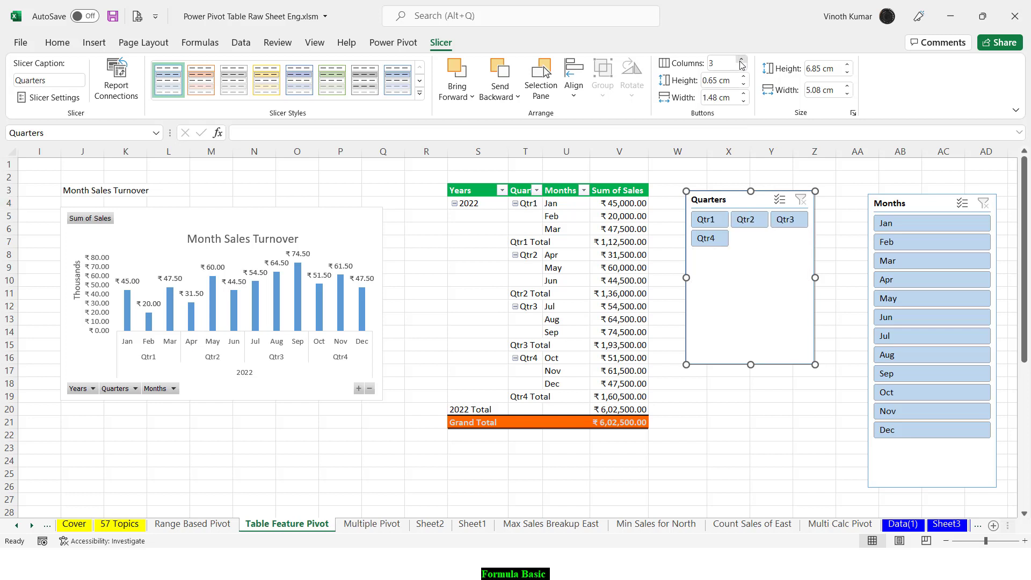
click(741, 60)
drag(750, 364, 752, 250)
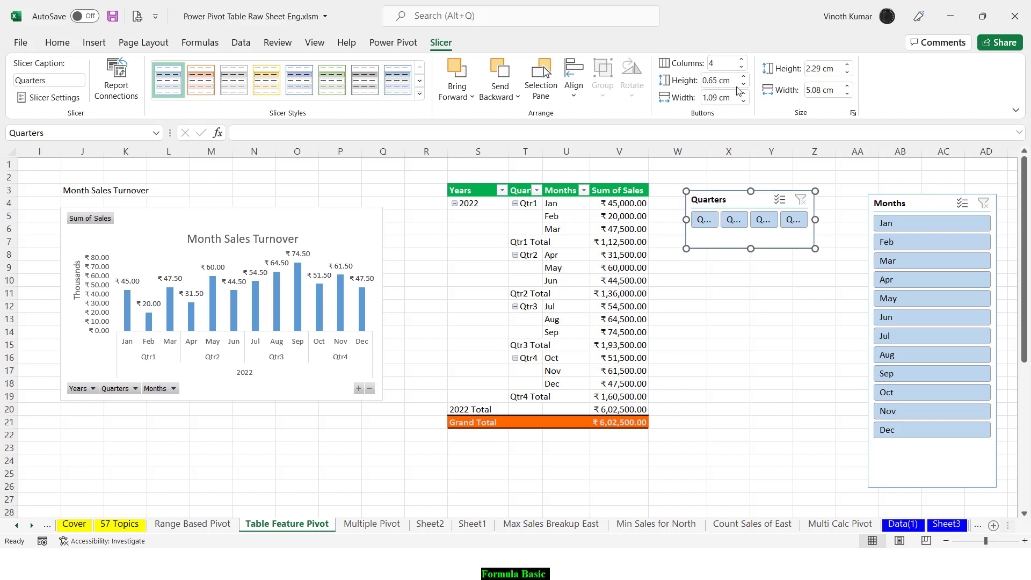
Step: Rearrange the Quarters slicer into two columns, fit its height to about 2.6 cm and apply the solid orange style
click(741, 67)
click(741, 67)
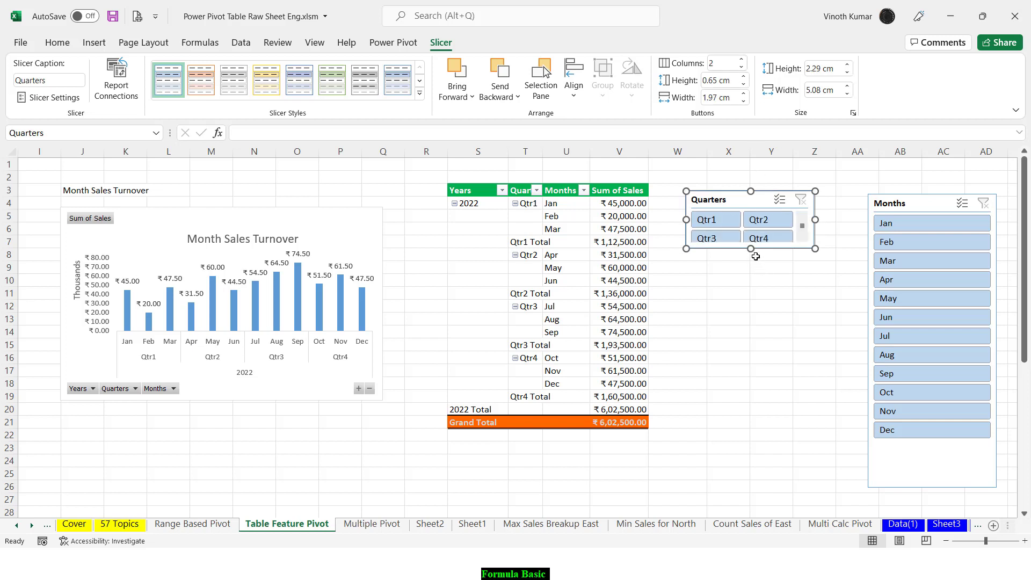
drag(751, 248, 751, 258)
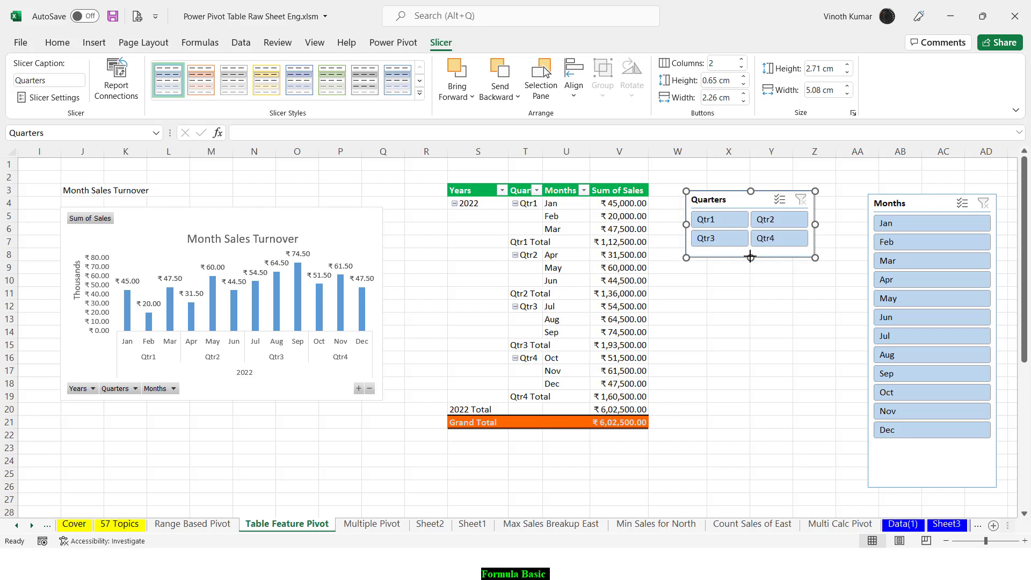
click(420, 93)
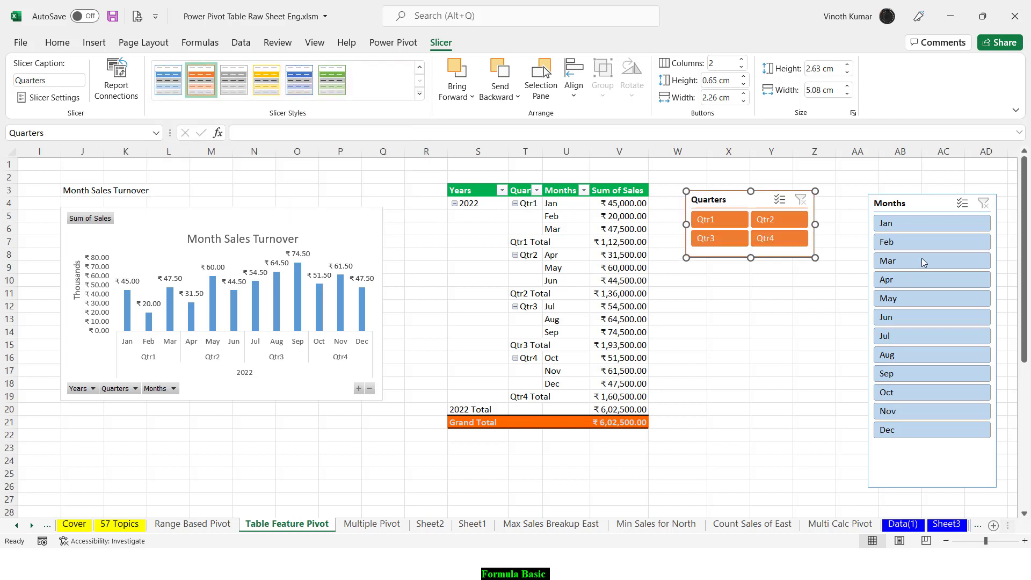
Step: Move the Months slicer next to the Quarters slicer and arrange it in three columns at about 4.1 cm high
drag(900, 205, 860, 201)
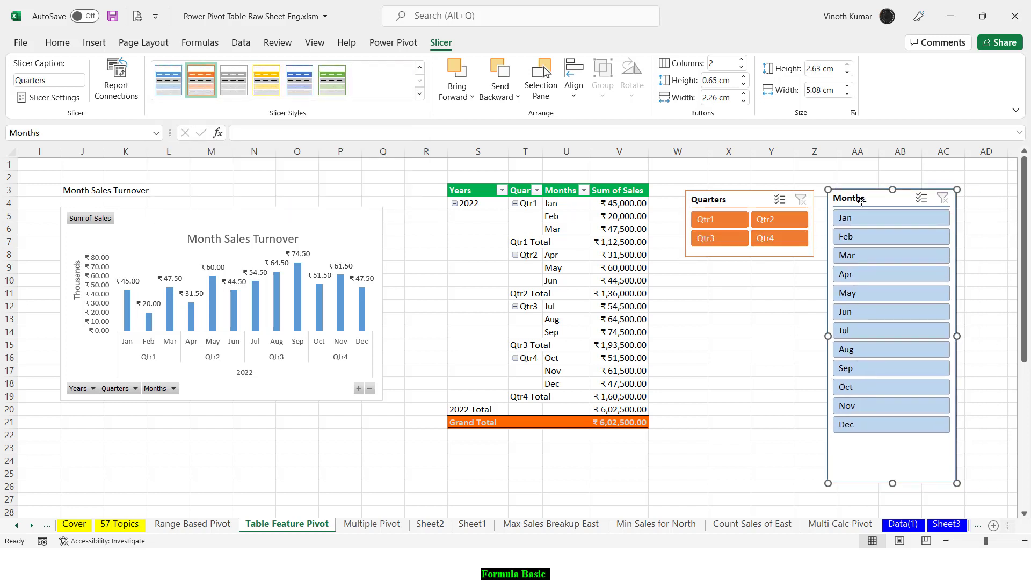
click(744, 59)
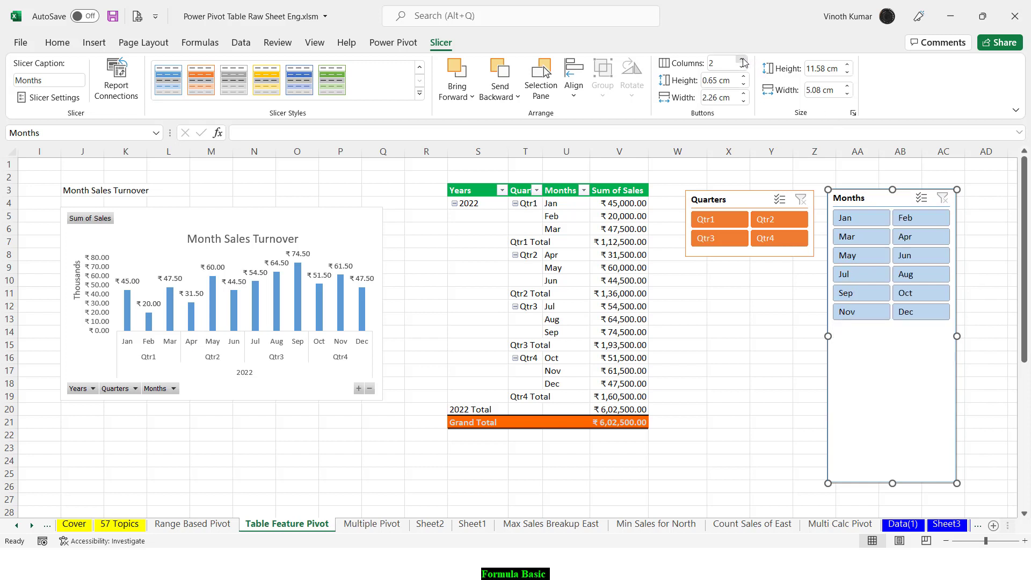
click(743, 60)
drag(893, 483, 892, 293)
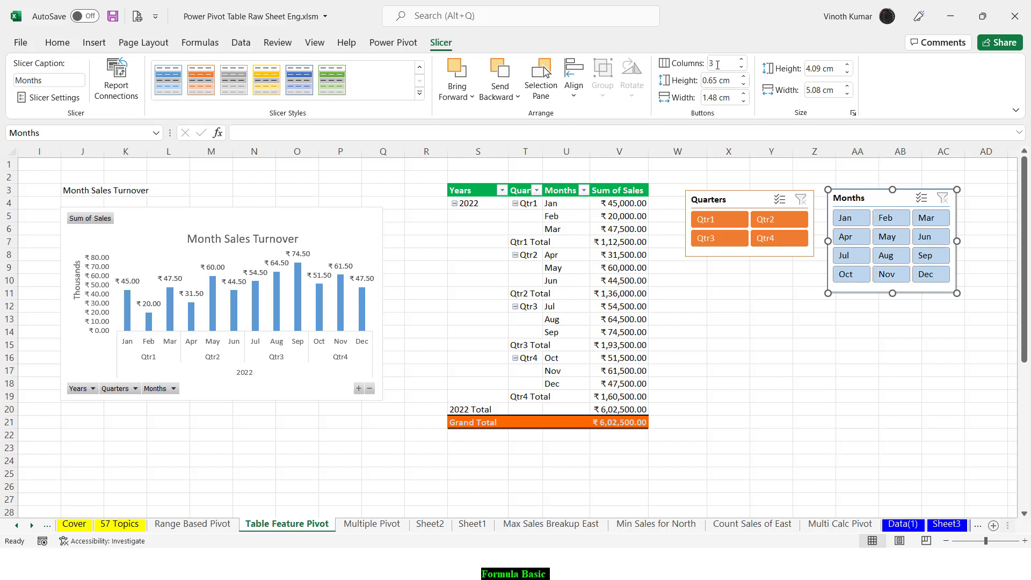
Step: Apply the solid green slicer style to the Months slicer and deselect it
click(729, 199)
click(851, 199)
click(343, 81)
click(805, 397)
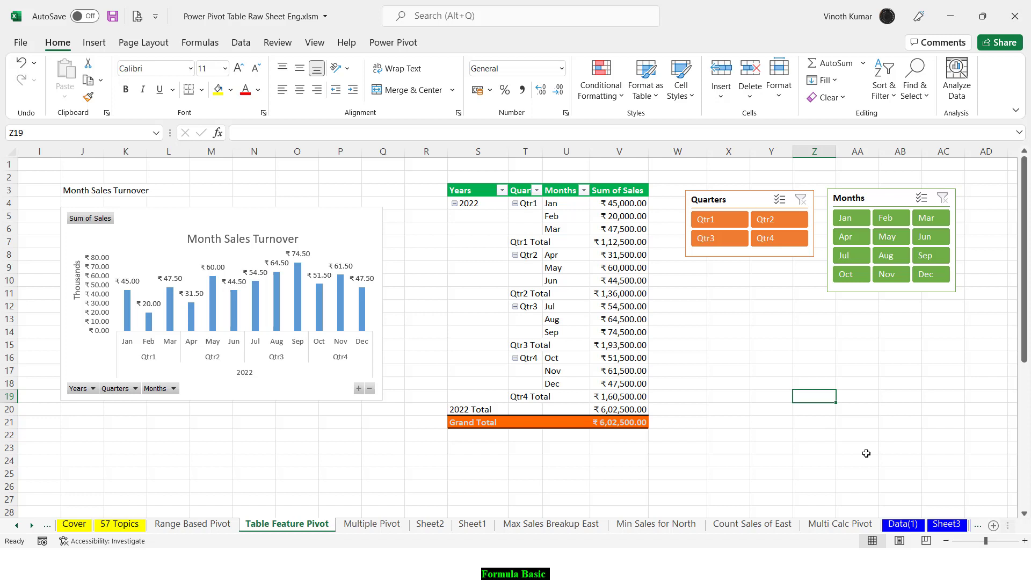
Step: Filter the PivotTable and chart by single quarters in turn with the slicer: Qtr1, Qtr2, Qtr4 and Qtr3
click(721, 223)
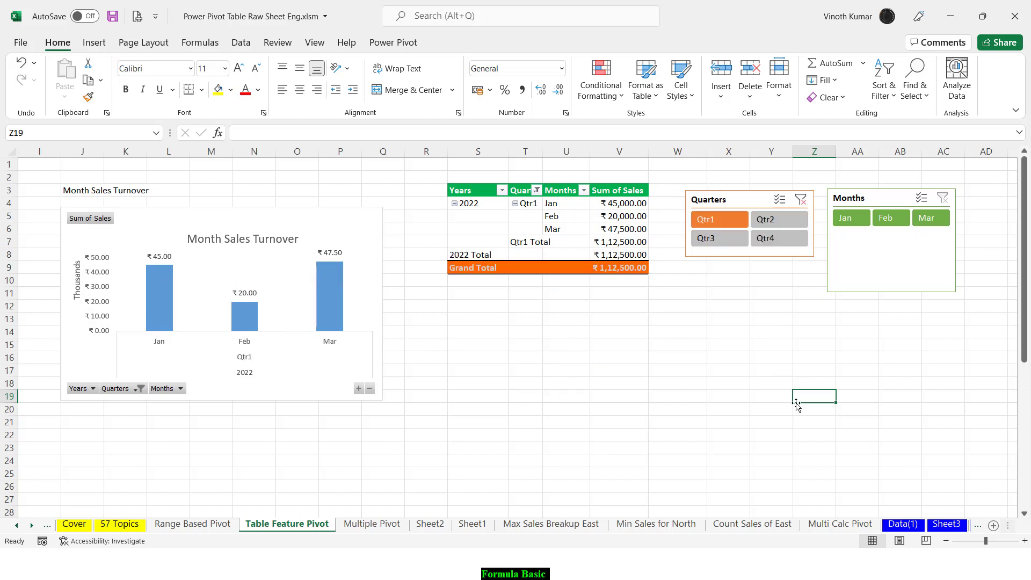
click(784, 224)
click(774, 240)
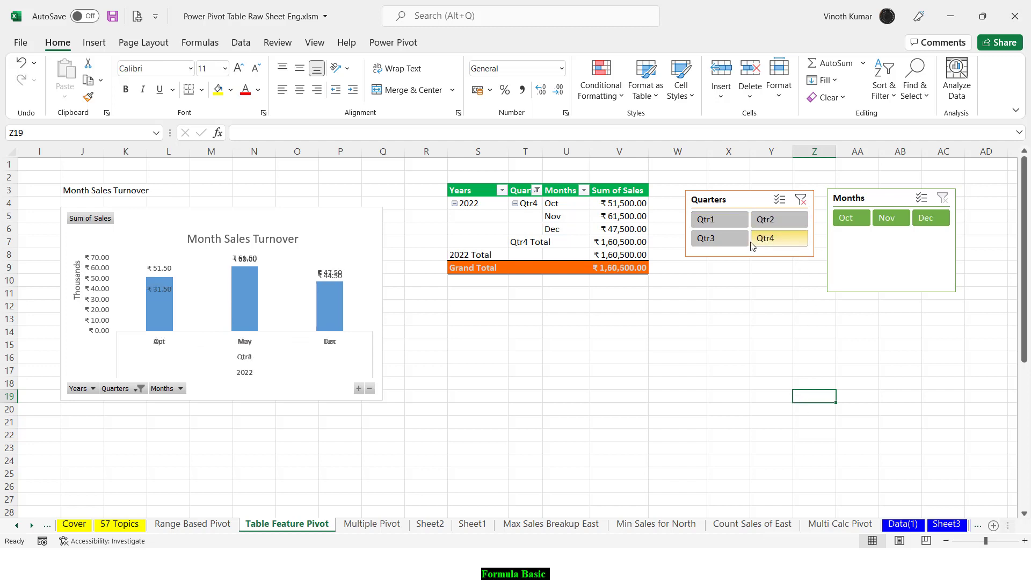
click(725, 240)
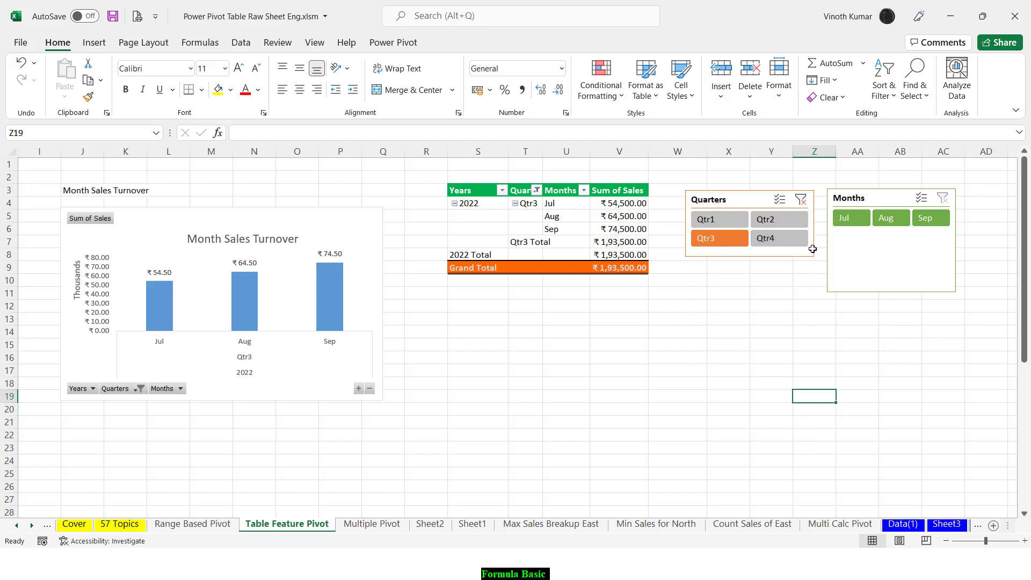
Step: Filter by Qtr2 together with Qtr3, switch to Qtr1 together with Qtr4, and clear the Quarters slicer filter
ctrl+click(765, 219)
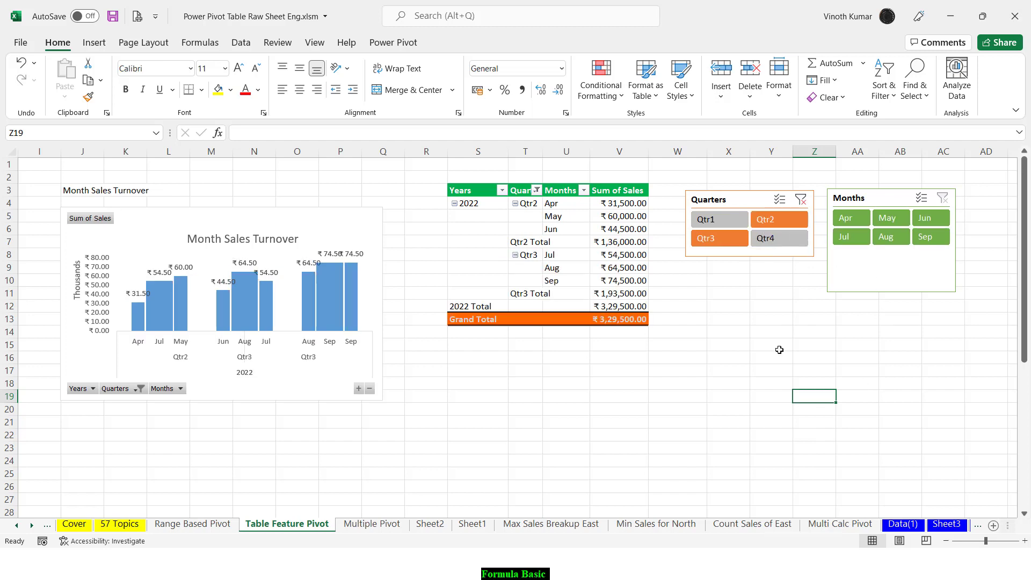
click(726, 222)
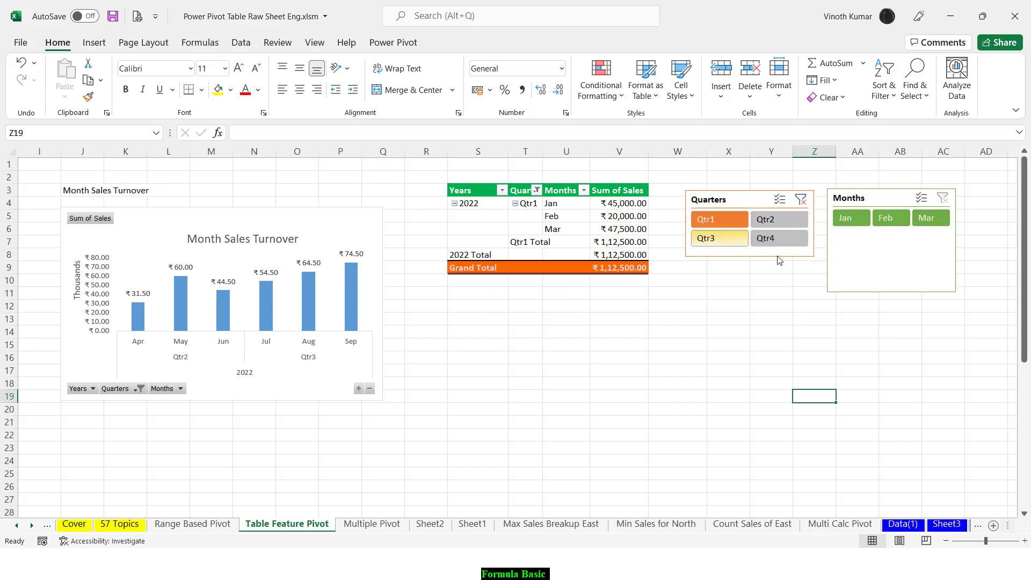
ctrl+click(775, 242)
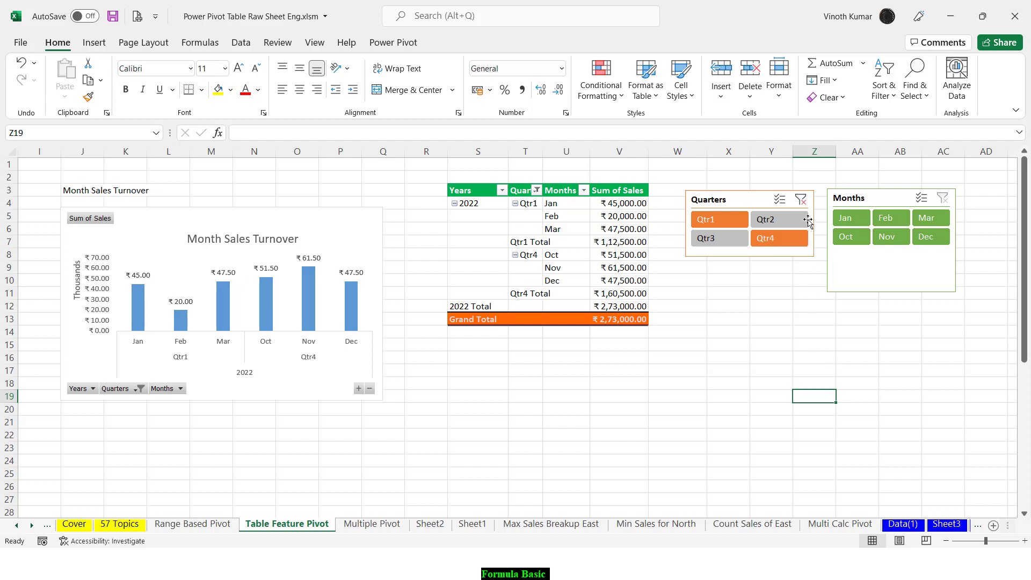
click(801, 199)
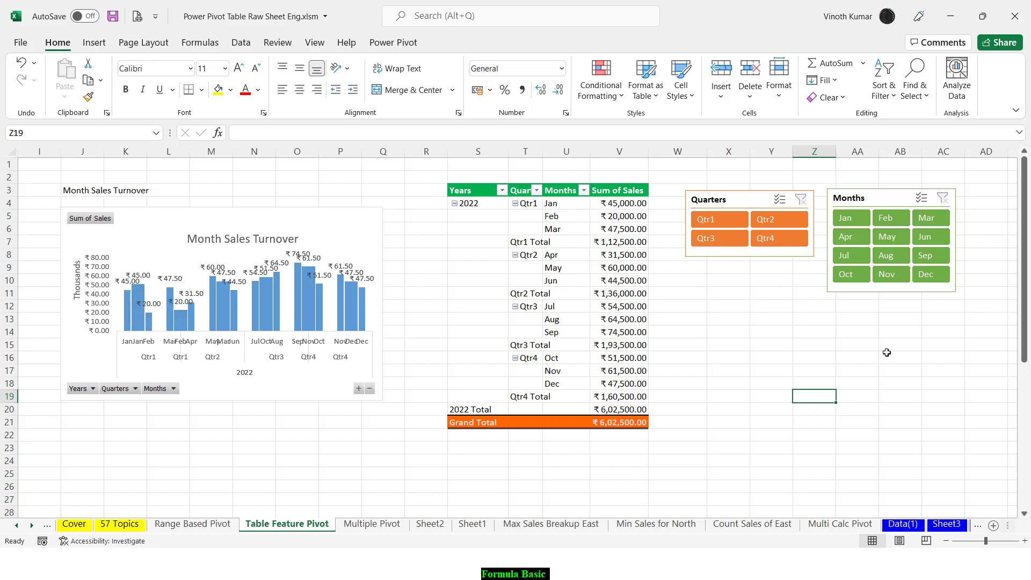
Step: Filter the PivotTable and chart to Jan, May, Aug, Sep, Oct and Nov with the Months slicer
click(855, 221)
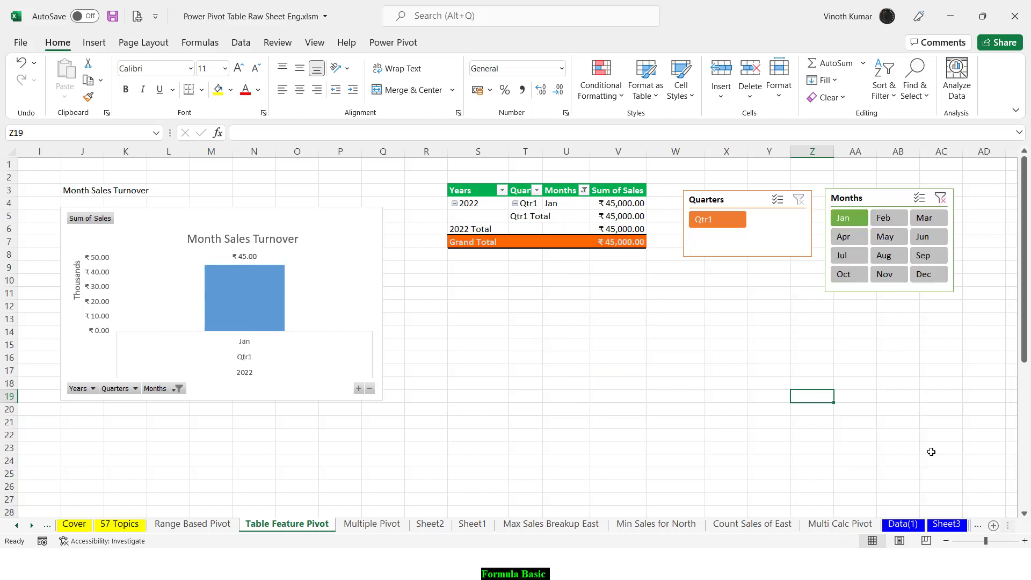
ctrl+click(888, 240)
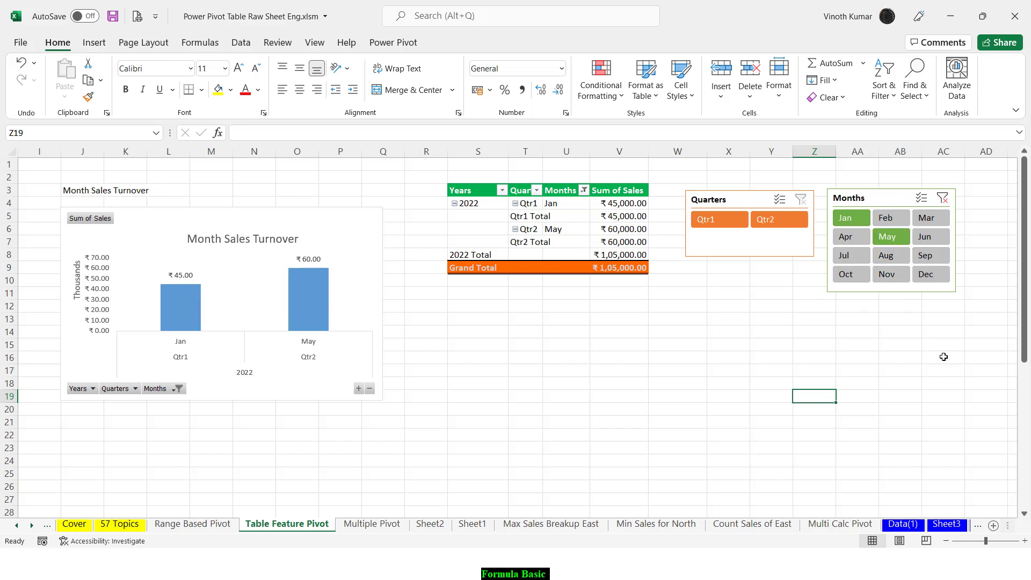
ctrl+click(891, 256)
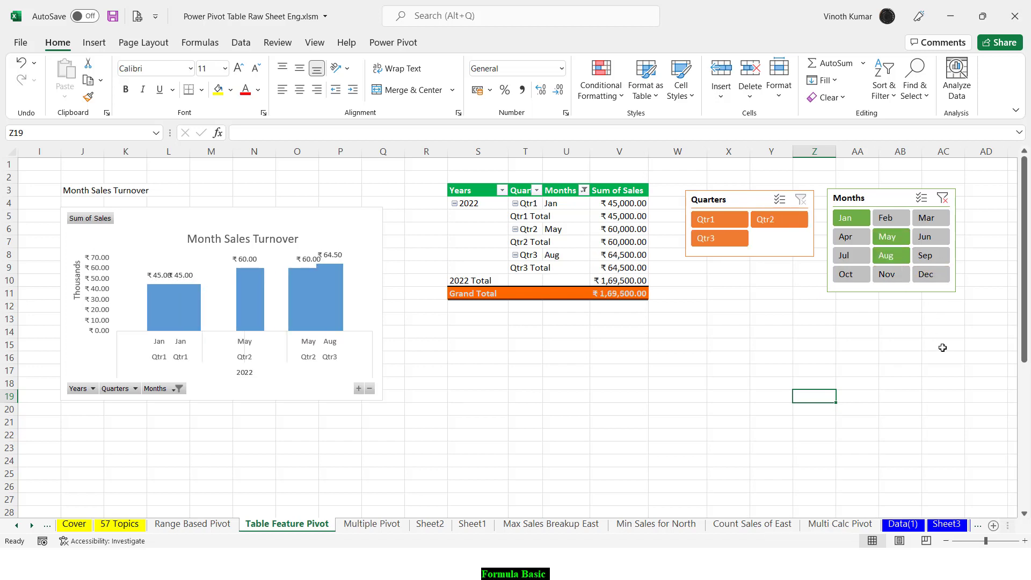
ctrl+click(929, 260)
ctrl+click(851, 274)
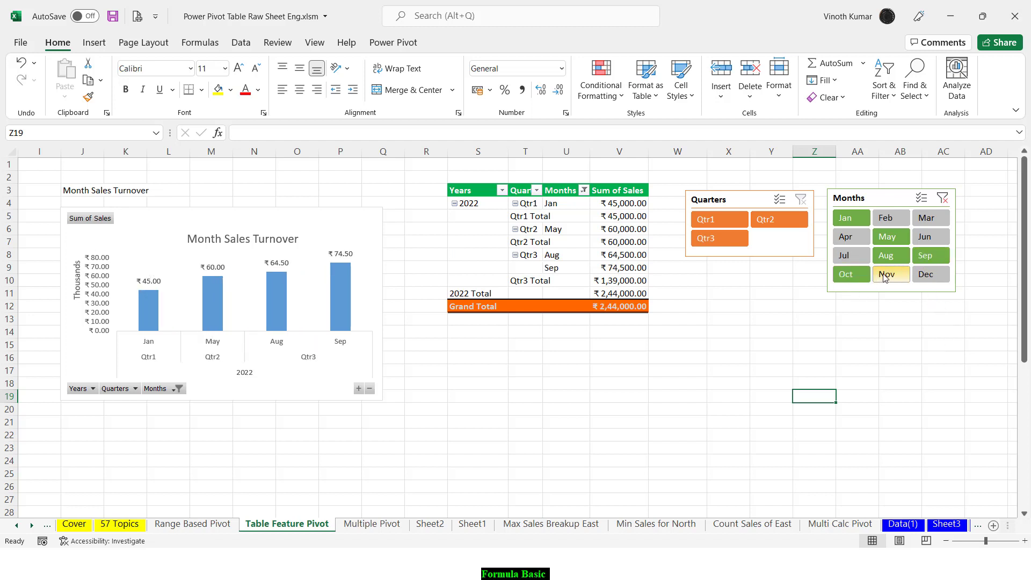
ctrl+click(885, 275)
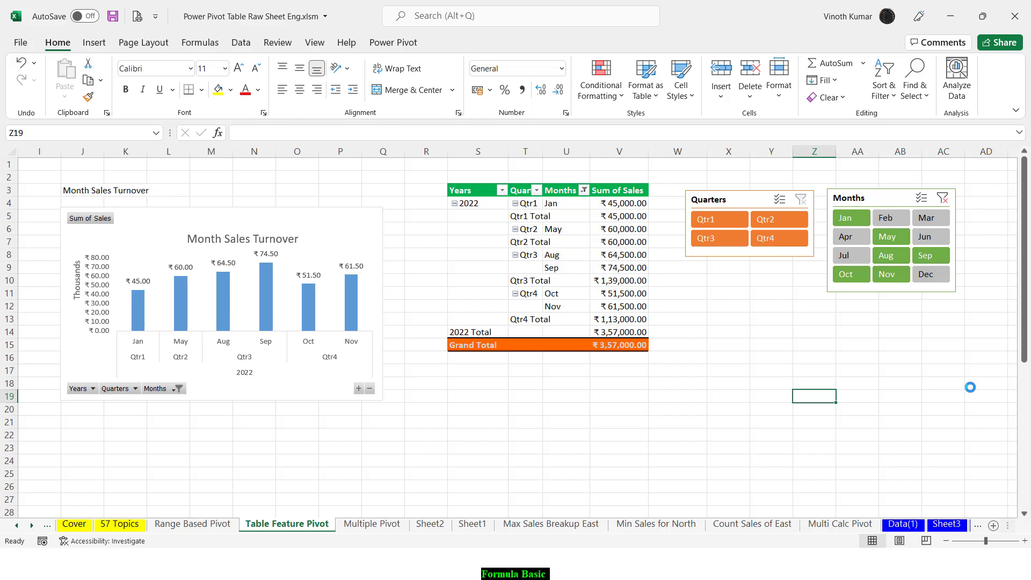